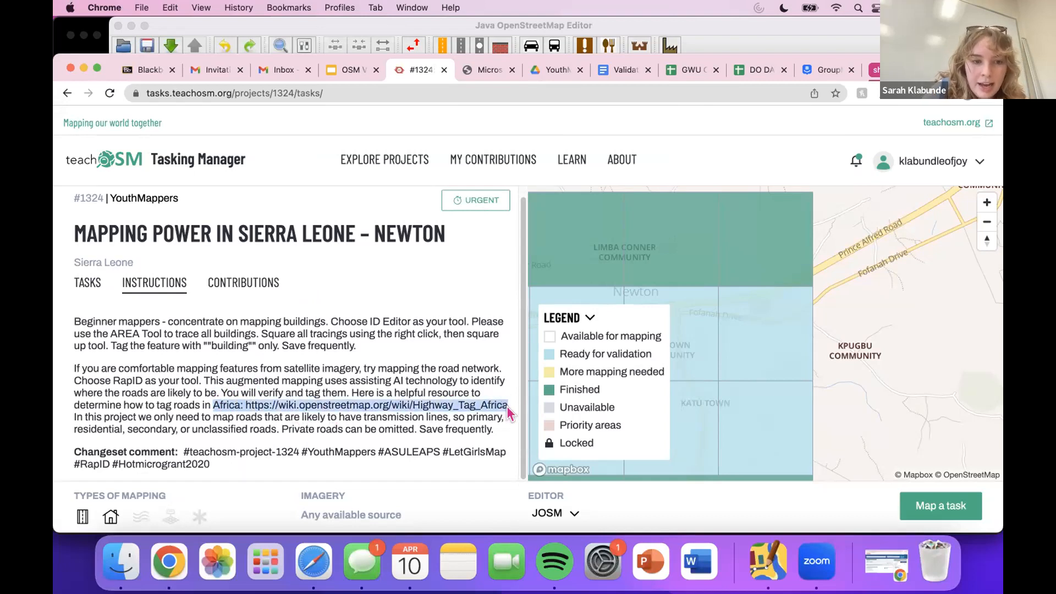
- Select a ready-for-validation square east of Newton in the Tasking Manager, start validating it in JOSM, and switch to JOSM
{"action": "left_click", "coordinate": [471, 386]}
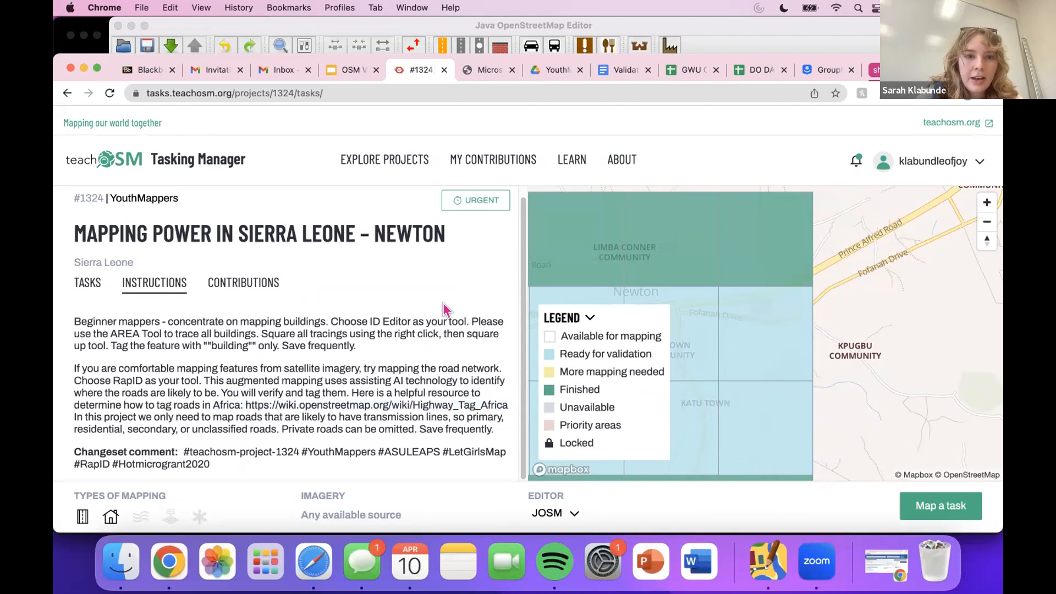
{"action": "left_click", "coordinate": [753, 327]}
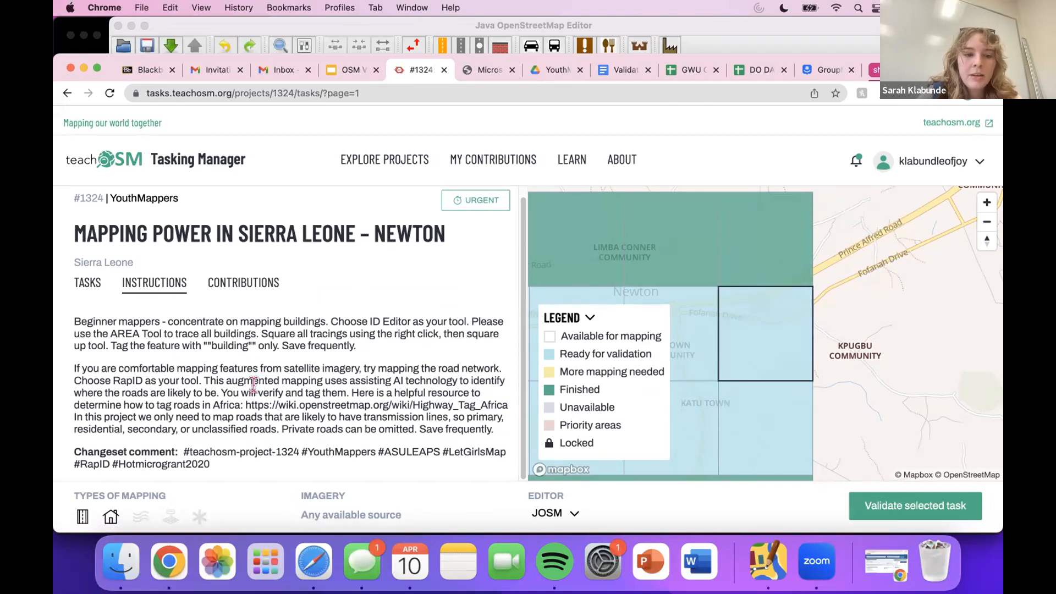
{"action": "left_click", "coordinate": [859, 510]}
{"action": "left_click", "coordinate": [768, 566]}
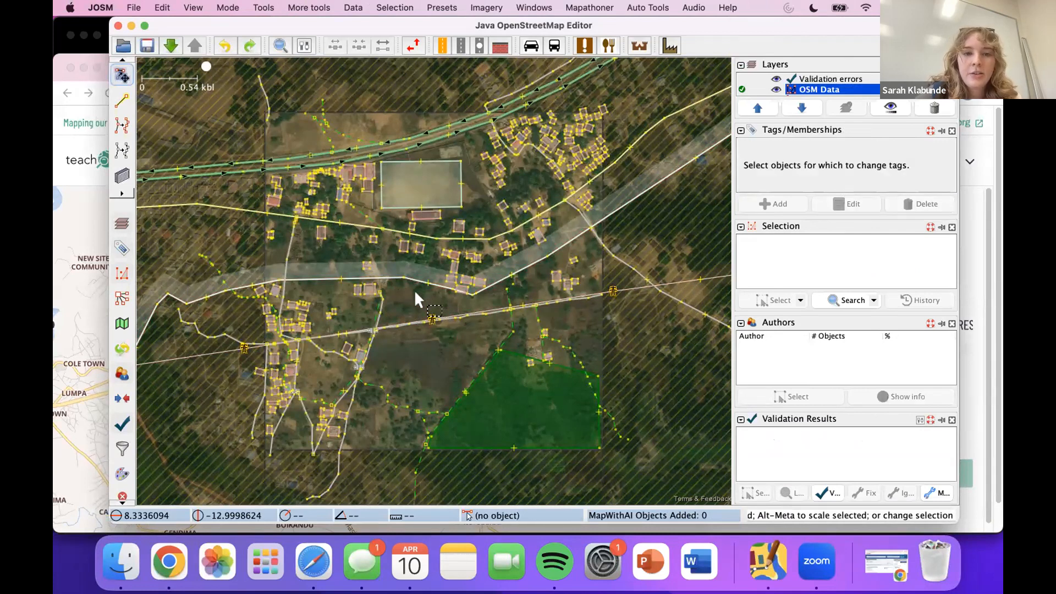
- Try shifting the Maxar Premium Imagery layer with an offset of 13.14; 0.00, and cancel the adjustment
{"action": "left_click", "coordinate": [474, 9]}
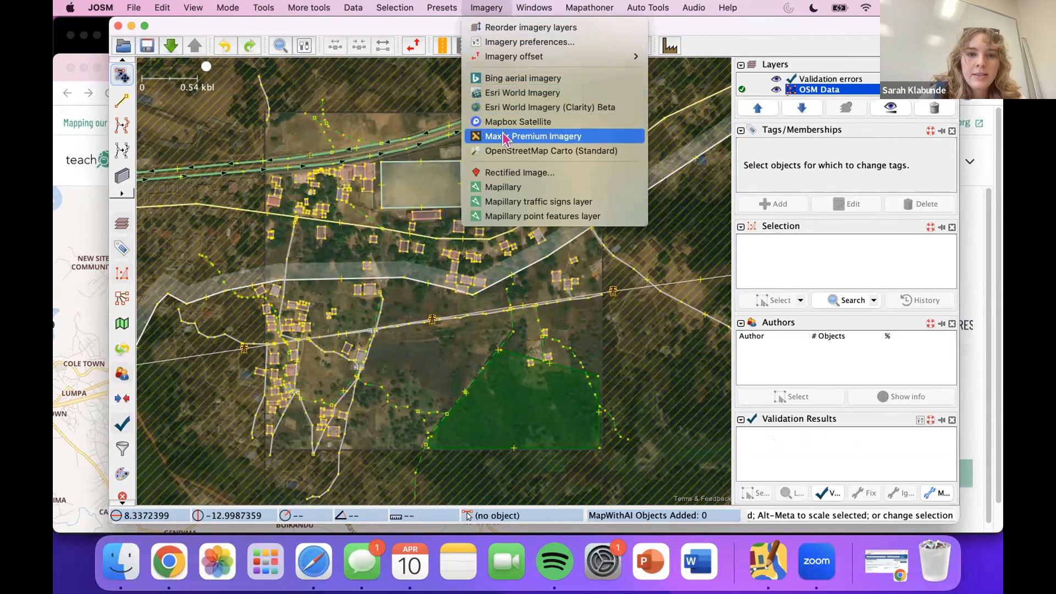
{"action": "left_click", "coordinate": [334, 244]}
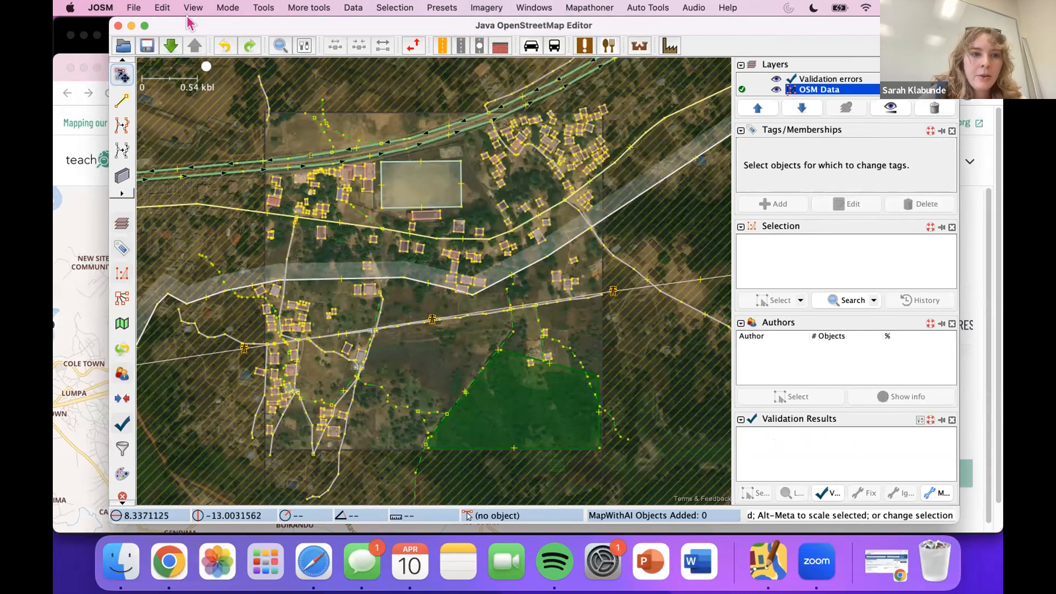
{"action": "left_click_drag", "start_coordinate": [187, 26], "coordinate": [179, 89]}
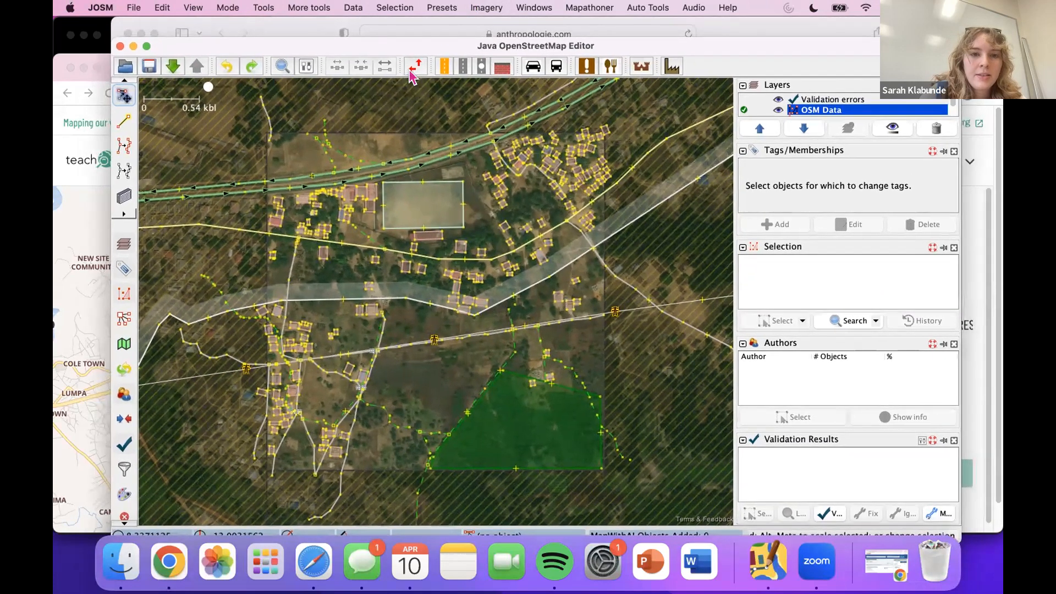
{"action": "left_click", "coordinate": [412, 76]}
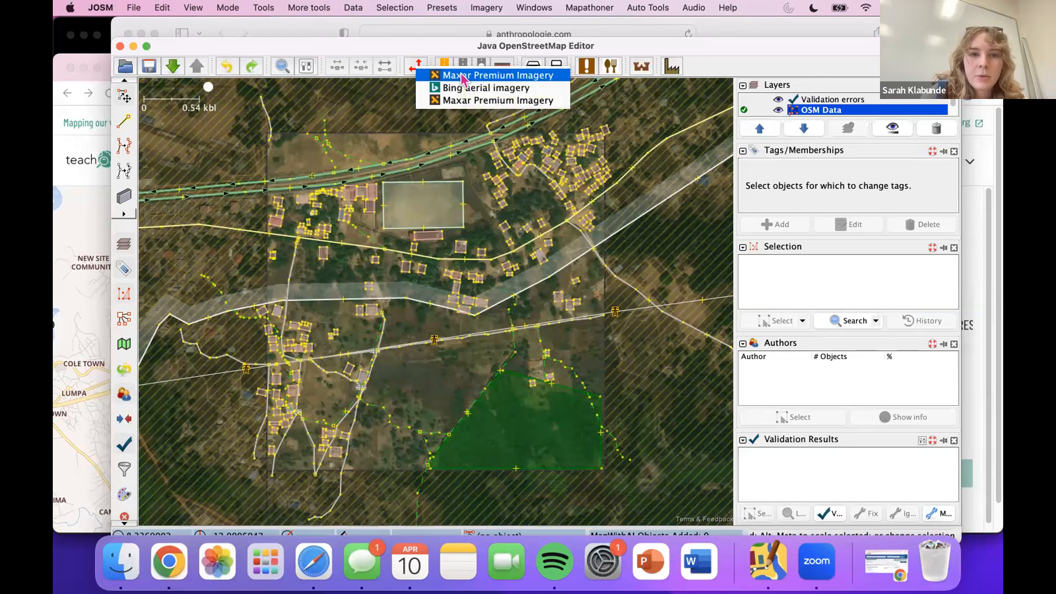
{"action": "left_click", "coordinate": [464, 77]}
{"action": "mouse_move", "coordinate": [441, 361]}
{"action": "left_mouse_down"}
{"action": "mouse_move", "coordinate": [443, 370]}
{"action": "mouse_move", "coordinate": [468, 362]}
{"action": "mouse_move", "coordinate": [452, 384]}
{"action": "mouse_move", "coordinate": [447, 361]}
{"action": "left_mouse_up"}
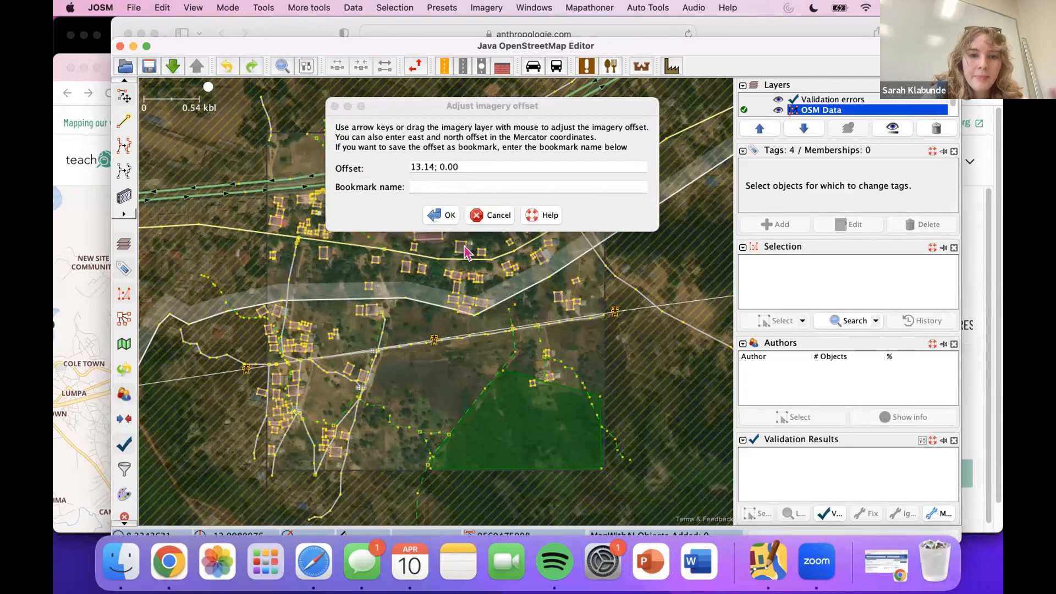
{"action": "left_click", "coordinate": [484, 215]}
- Close the Validation Results panel and show it again
{"action": "left_click", "coordinate": [323, 252]}
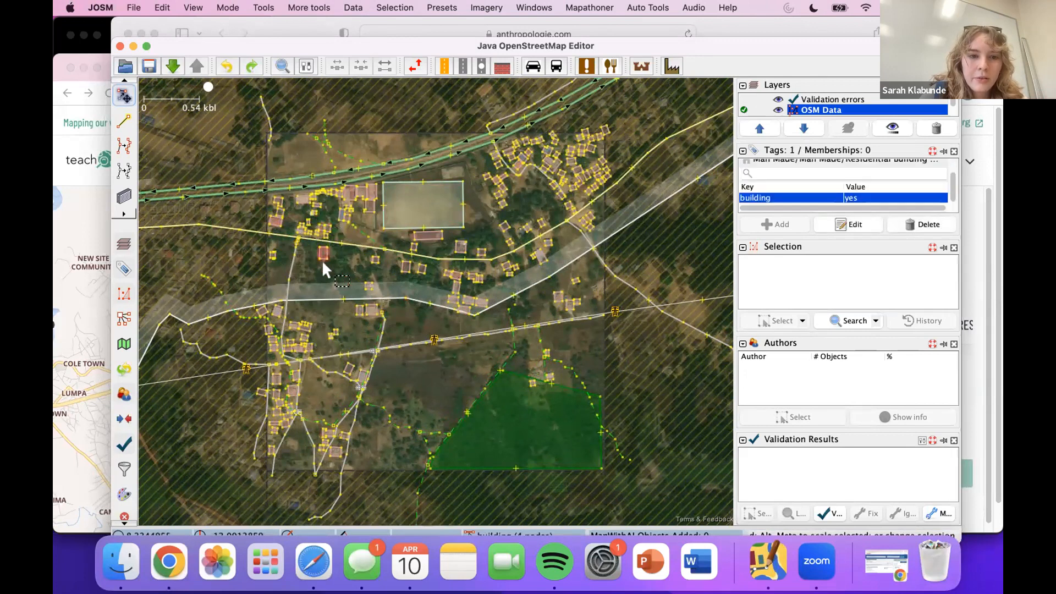
{"action": "scroll", "coordinate": [323, 263], "scroll_direction": "up", "scroll_amount": 2}
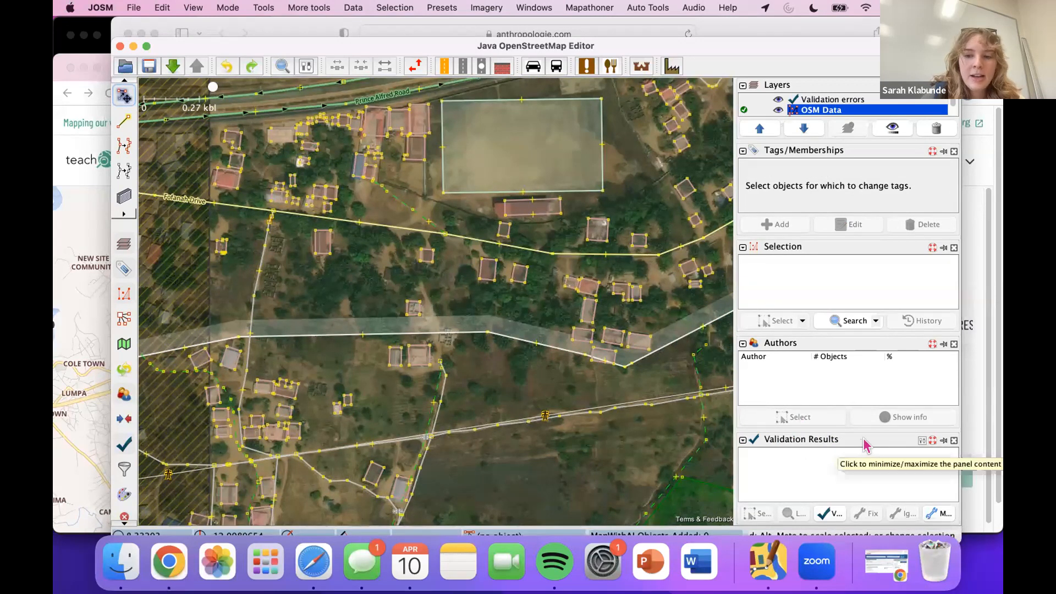
{"action": "left_click", "coordinate": [953, 441]}
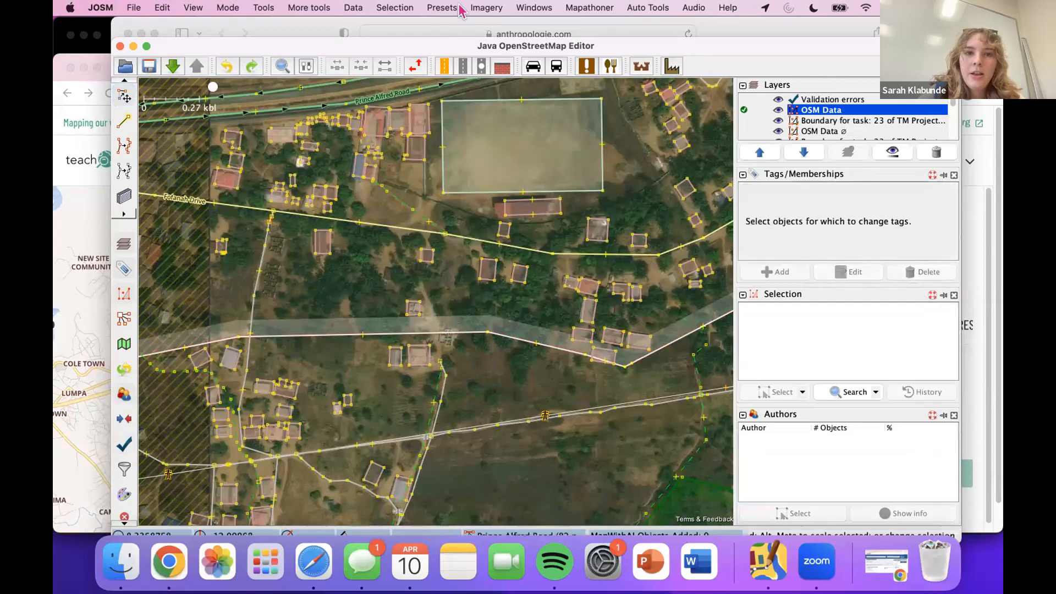
{"action": "left_click", "coordinate": [517, 8]}
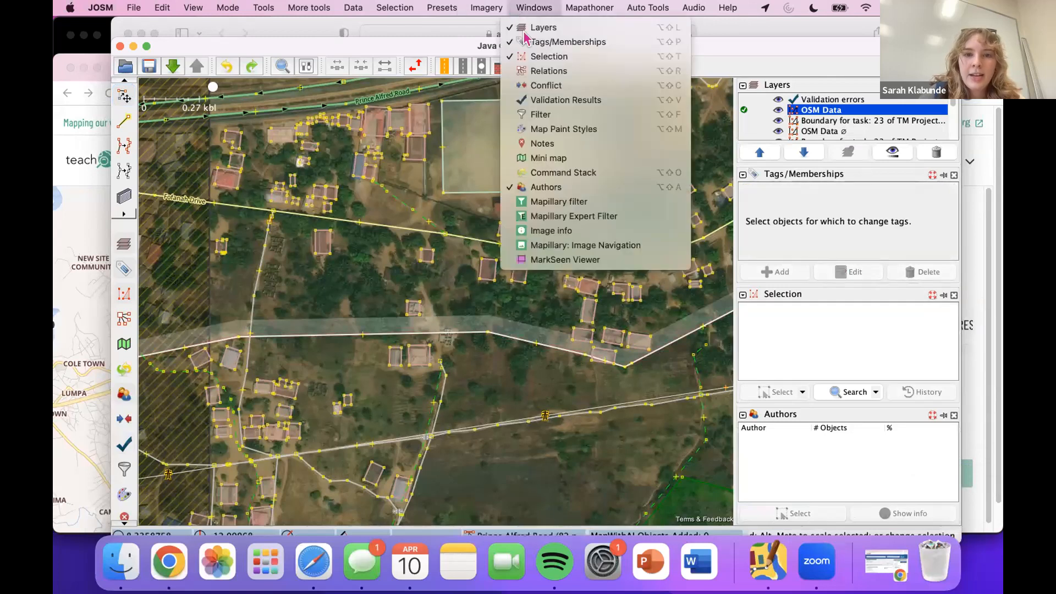
{"action": "left_click", "coordinate": [547, 101]}
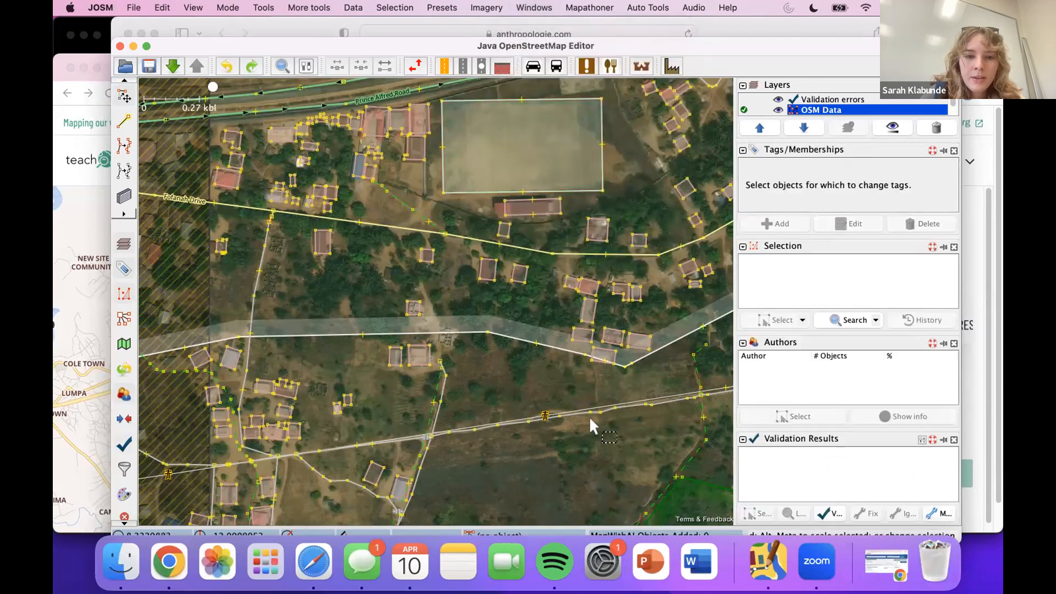
- Run the validation on the OSM data, expand the crossing building/highway warnings, and zoom to the first problem
{"action": "left_click_drag", "start_coordinate": [464, 394], "coordinate": [471, 322]}
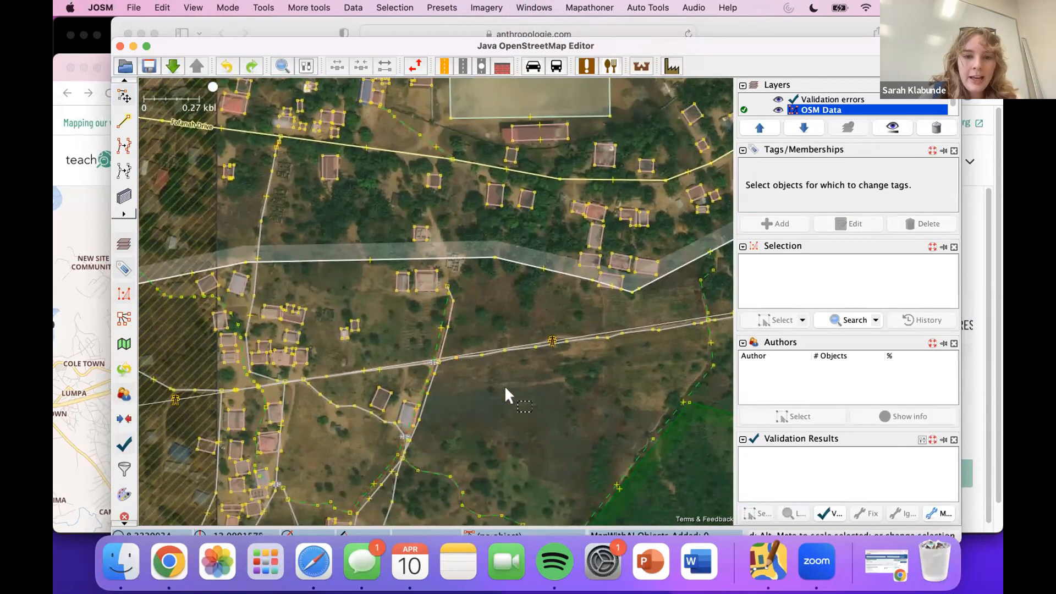
{"action": "left_click", "coordinate": [823, 513]}
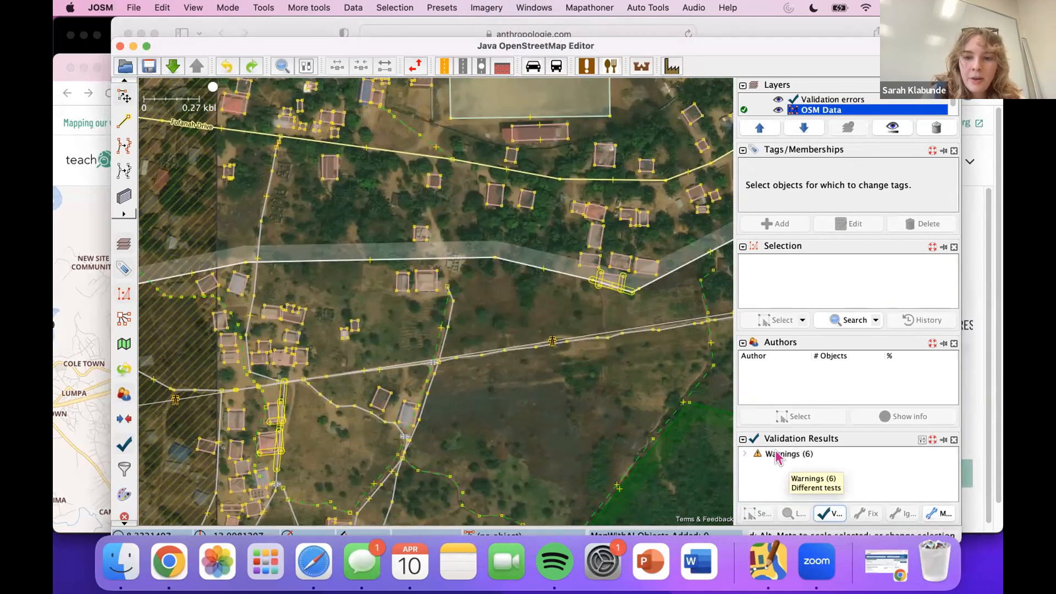
{"action": "double_click", "coordinate": [779, 456]}
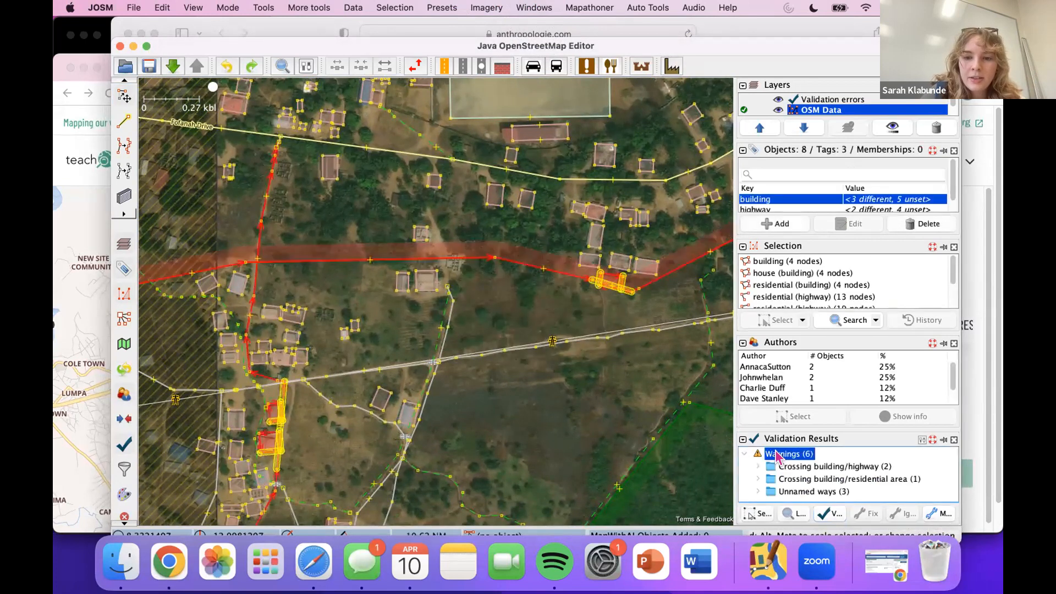
{"action": "double_click", "coordinate": [813, 468]}
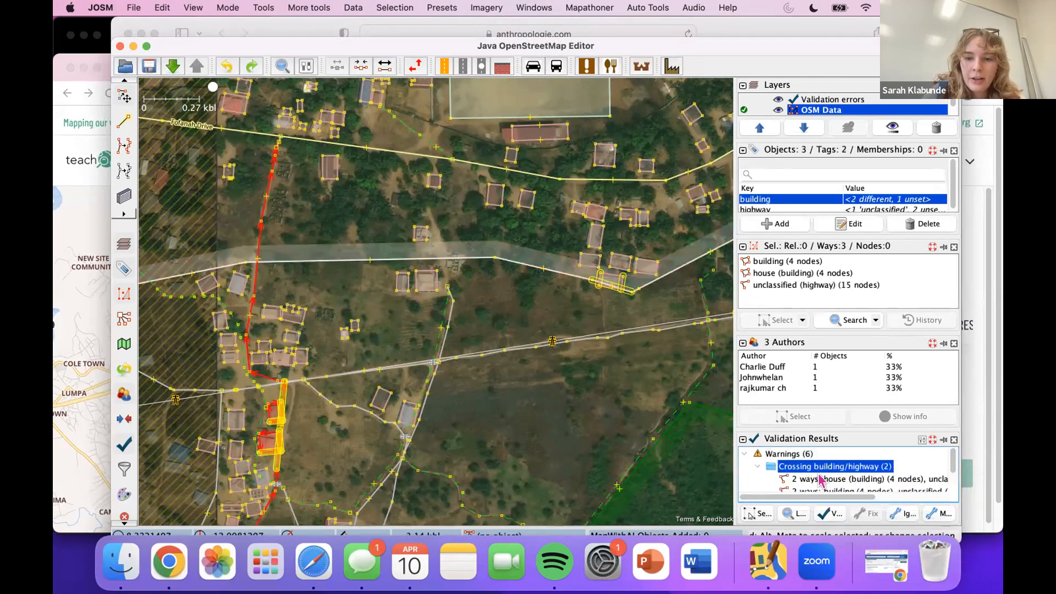
{"action": "right_click", "coordinate": [820, 480]}
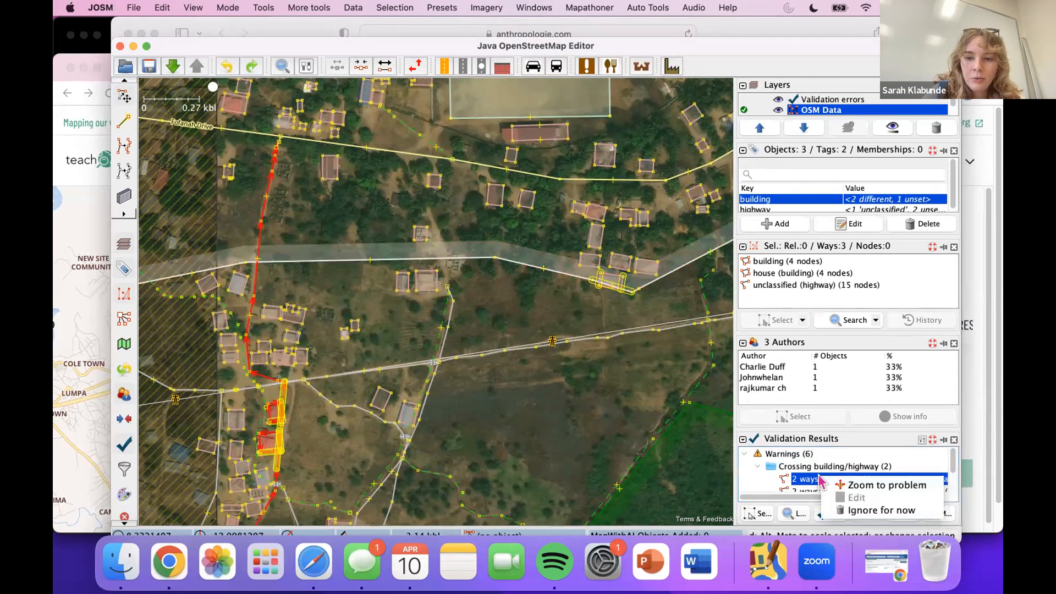
{"action": "left_click", "coordinate": [856, 485]}
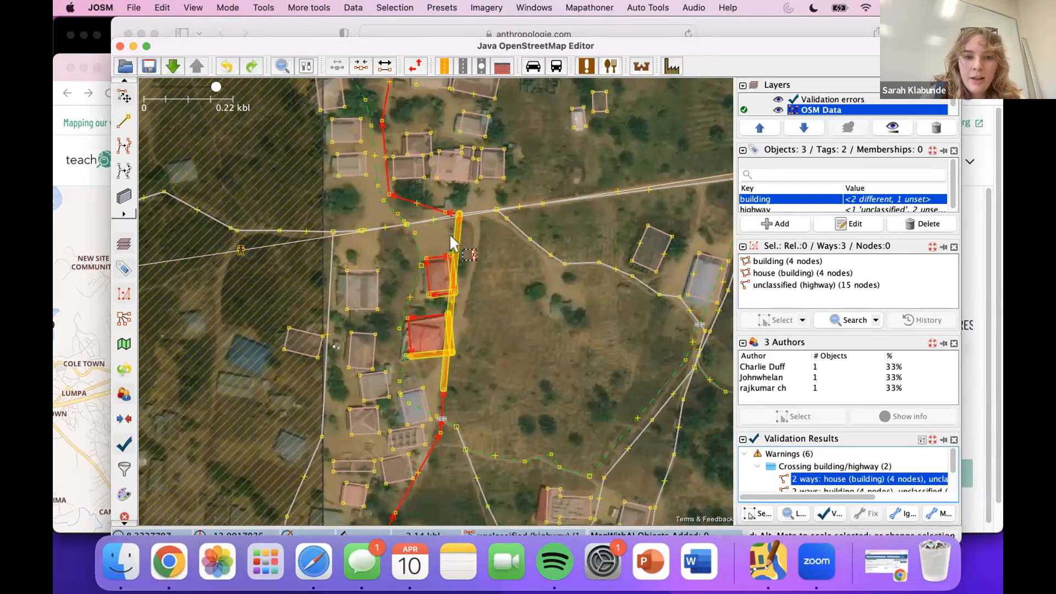
{"action": "scroll", "coordinate": [449, 233], "scroll_direction": "up", "scroll_amount": 1}
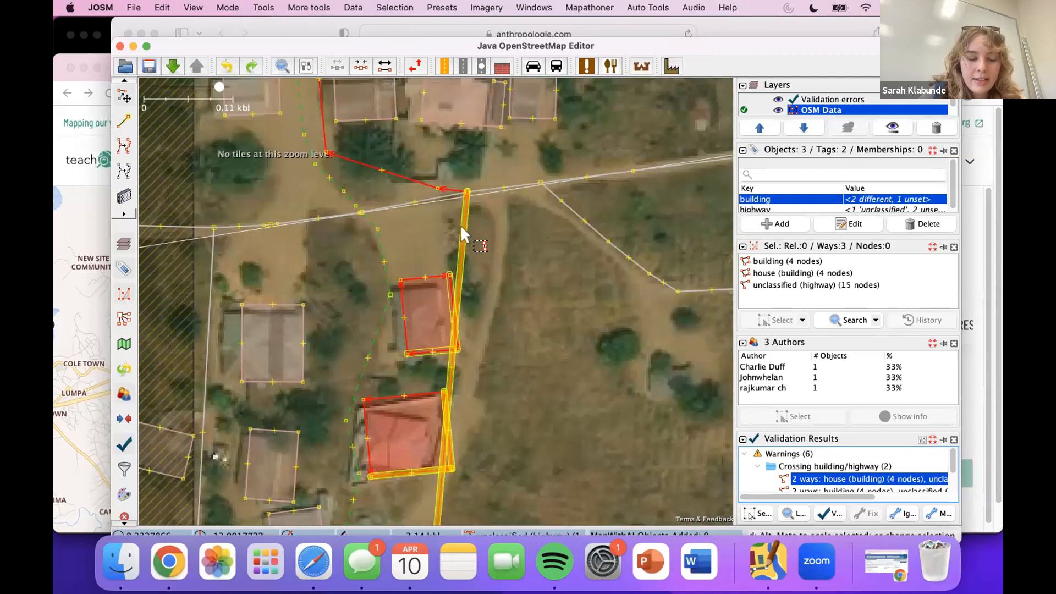
- Bend the unclassified road eastward by adding a node between the two buildings it crosses
{"action": "left_click", "coordinate": [122, 147]}
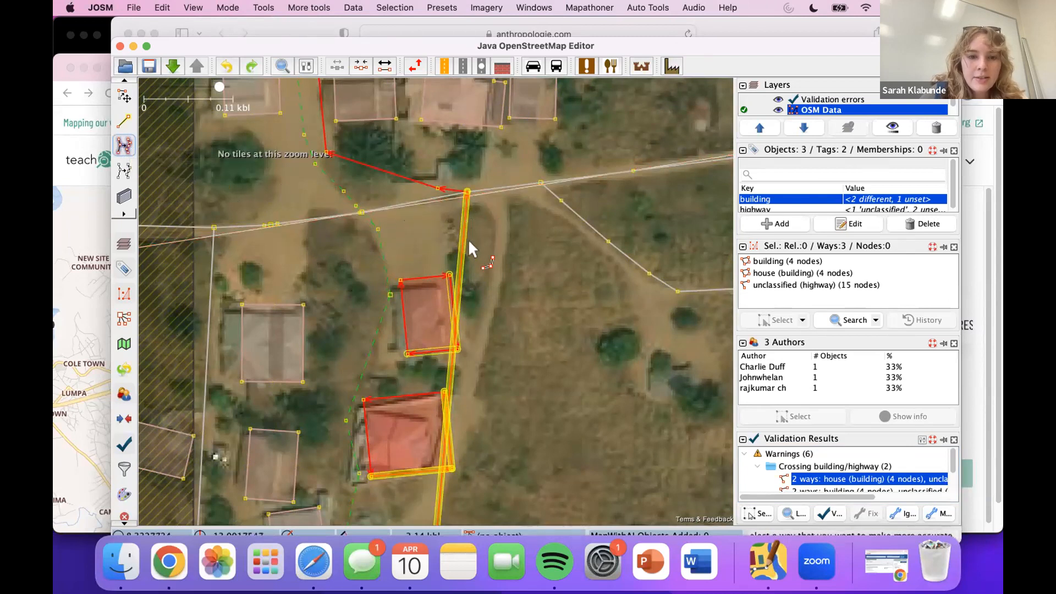
{"action": "key", "text": "s"}
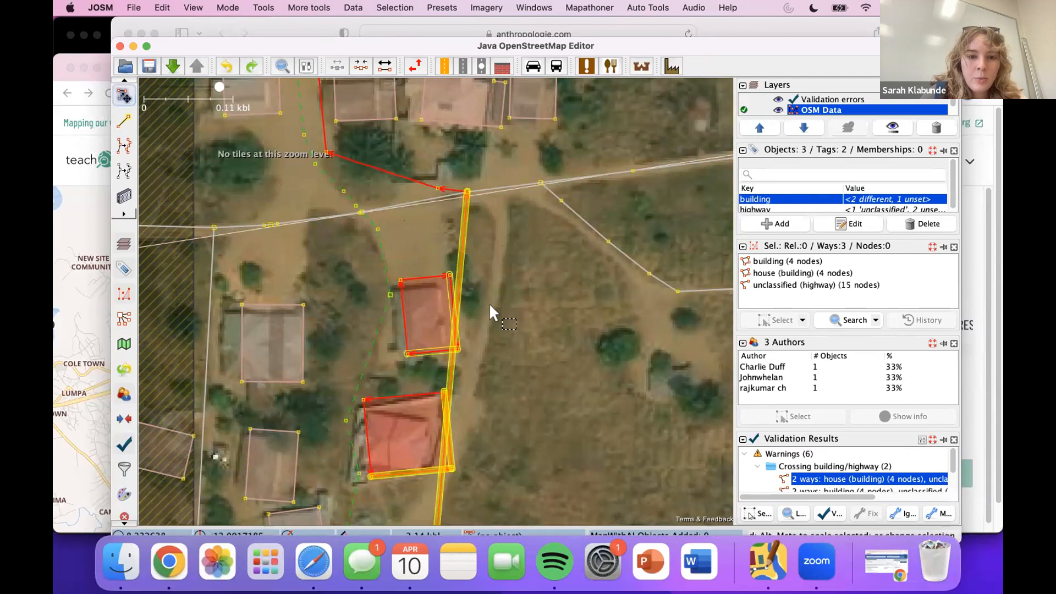
{"action": "scroll", "coordinate": [489, 306], "scroll_direction": "down", "scroll_amount": 5}
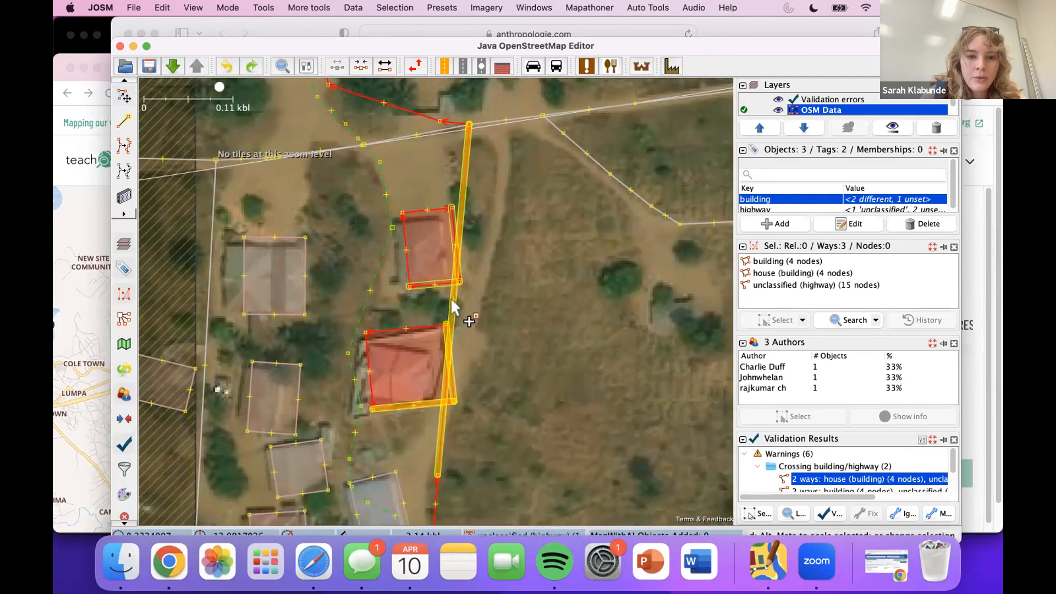
{"action": "left_click_drag", "start_coordinate": [450, 295], "coordinate": [476, 299]}
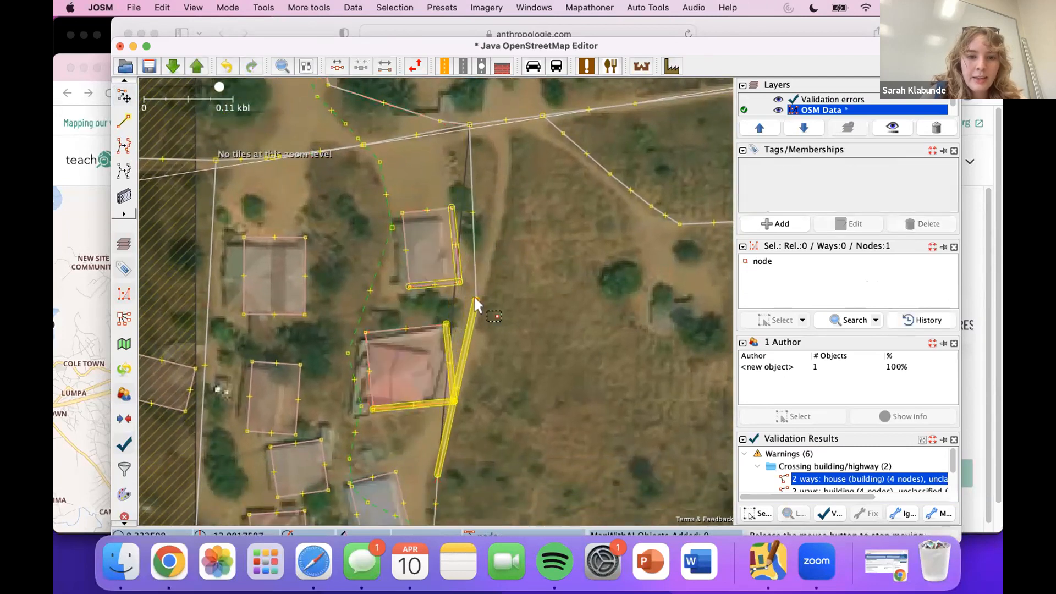
- Add three nodes to the unclassified road north of the bend along the dirt track, and shift its junction node east
{"action": "left_click", "coordinate": [472, 265]}
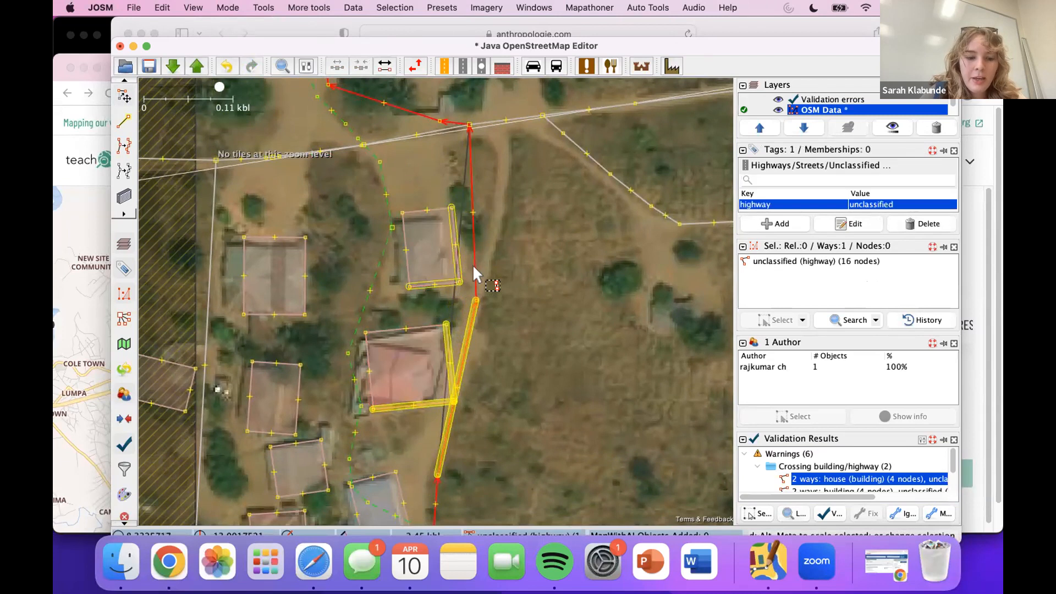
{"action": "key", "text": "w"}
{"action": "left_click", "coordinate": [492, 241]}
{"action": "left_click", "coordinate": [507, 176]}
{"action": "left_click", "coordinate": [504, 147]}
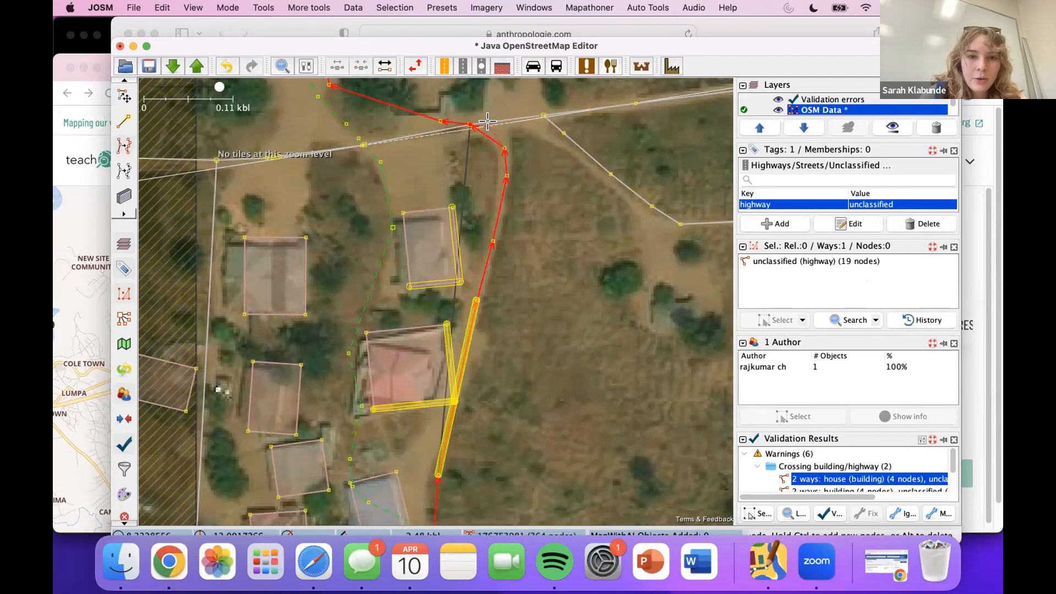
{"action": "left_click", "coordinate": [491, 125]}
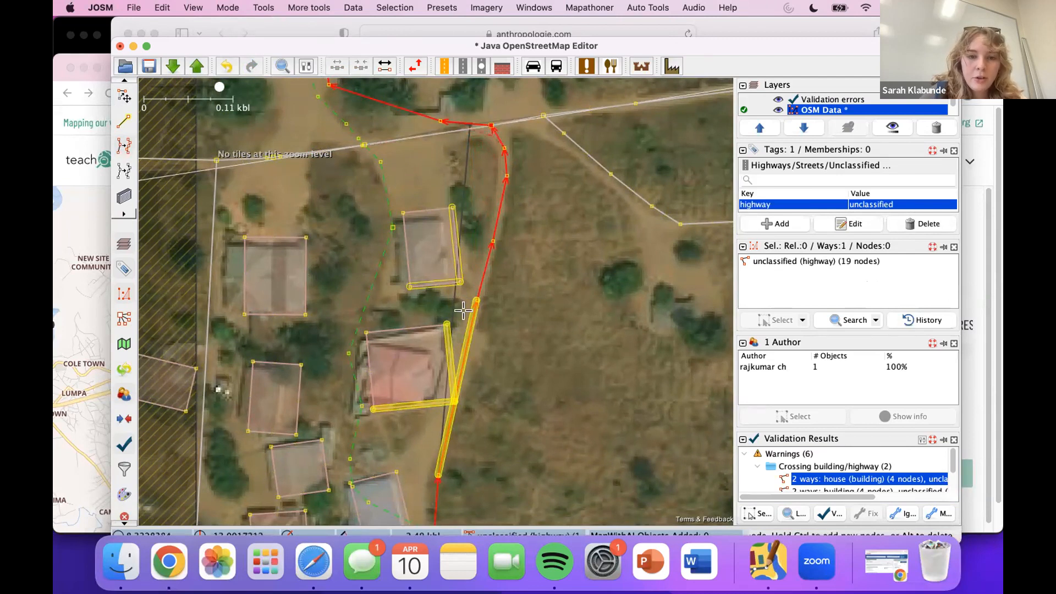
{"action": "key", "text": "s"}
- Move, rotate and resize the southern crossing house outline to fit its red roof, clear of the road
{"action": "left_click_drag", "start_coordinate": [478, 374], "coordinate": [500, 270]}
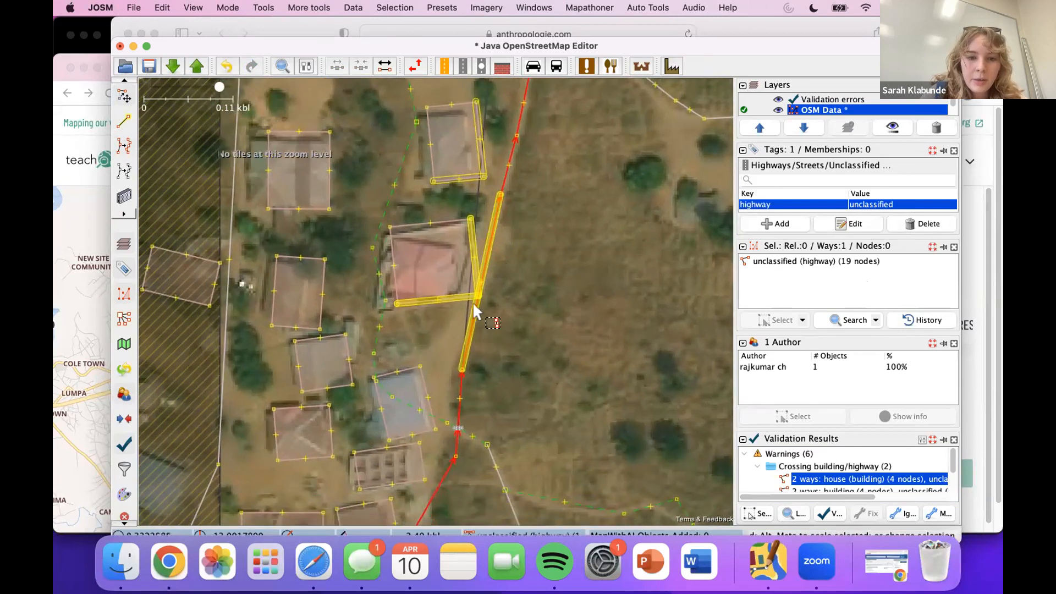
{"action": "scroll", "coordinate": [460, 292], "scroll_direction": "up", "scroll_amount": 2}
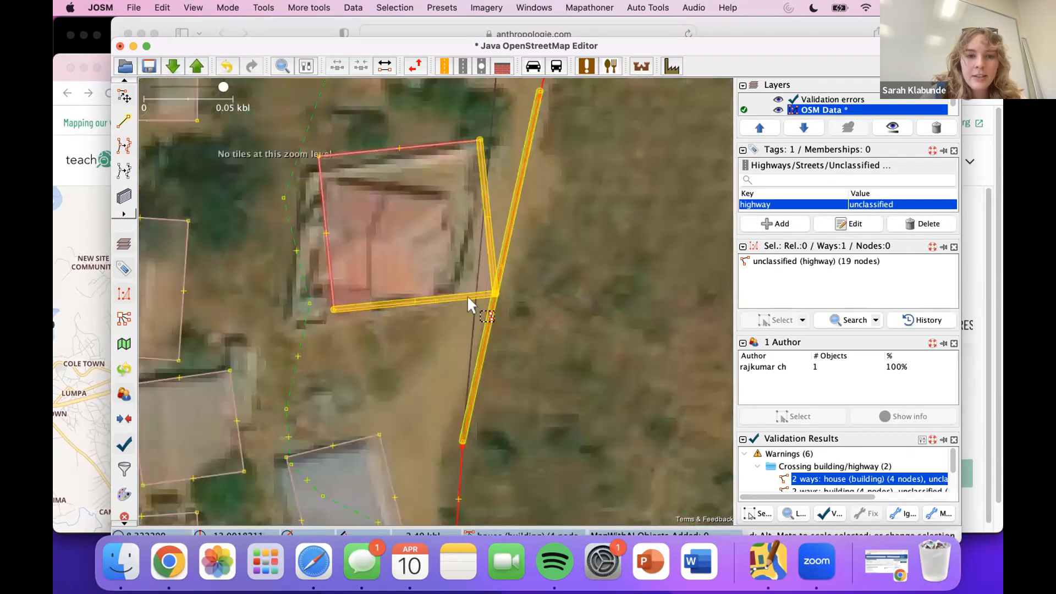
{"action": "left_click", "coordinate": [467, 296]}
{"action": "left_click_drag", "start_coordinate": [467, 295], "coordinate": [438, 287]}
{"action": "key", "text": "x"}
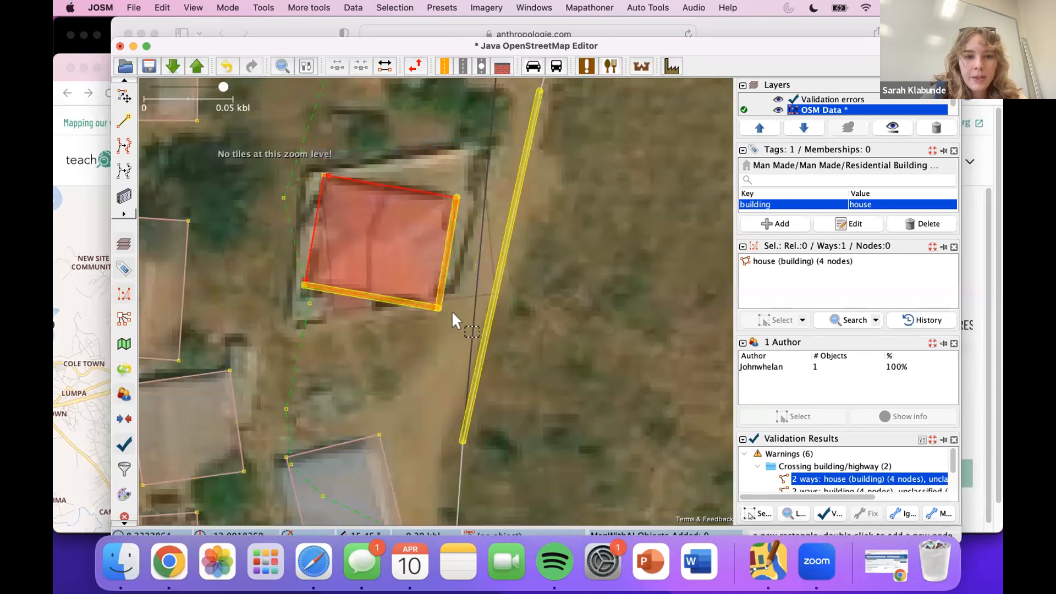
{"action": "key", "text": "s"}
{"action": "left_click", "coordinate": [463, 320]}
- Reshape the unclassified road beside and south of the red-roofed house with two added nodes and one moved node, following the dirt track
{"action": "left_click", "coordinate": [475, 342]}
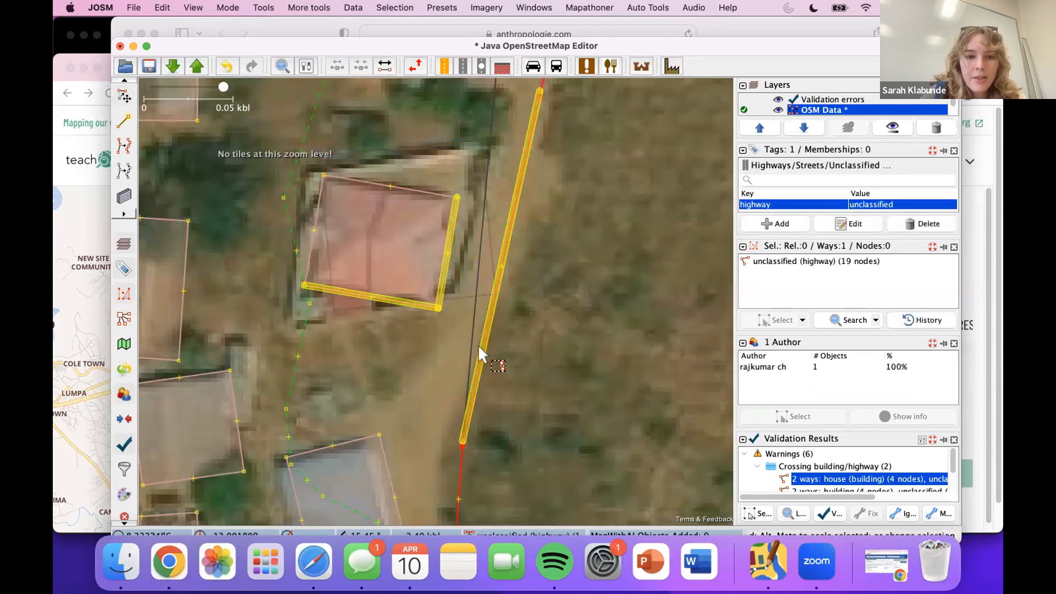
{"action": "key", "text": "w"}
{"action": "scroll", "coordinate": [478, 347], "scroll_direction": "down", "scroll_amount": 2}
{"action": "left_click", "coordinate": [487, 306], "text": "ctrl"}
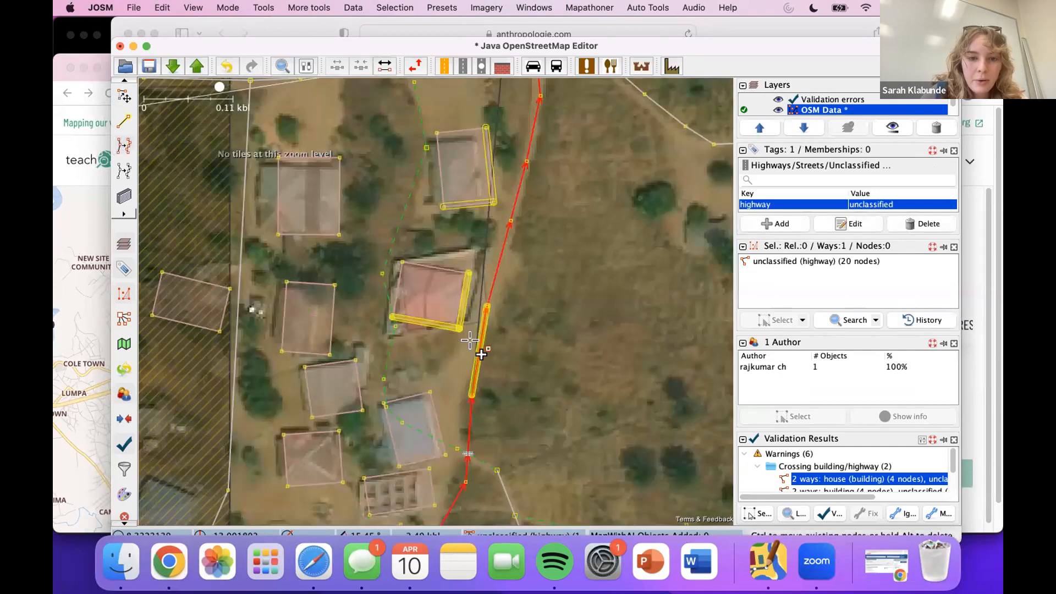
{"action": "left_click", "coordinate": [461, 361], "text": "ctrl"}
{"action": "left_click", "coordinate": [454, 403]}
{"action": "key", "text": "s"}
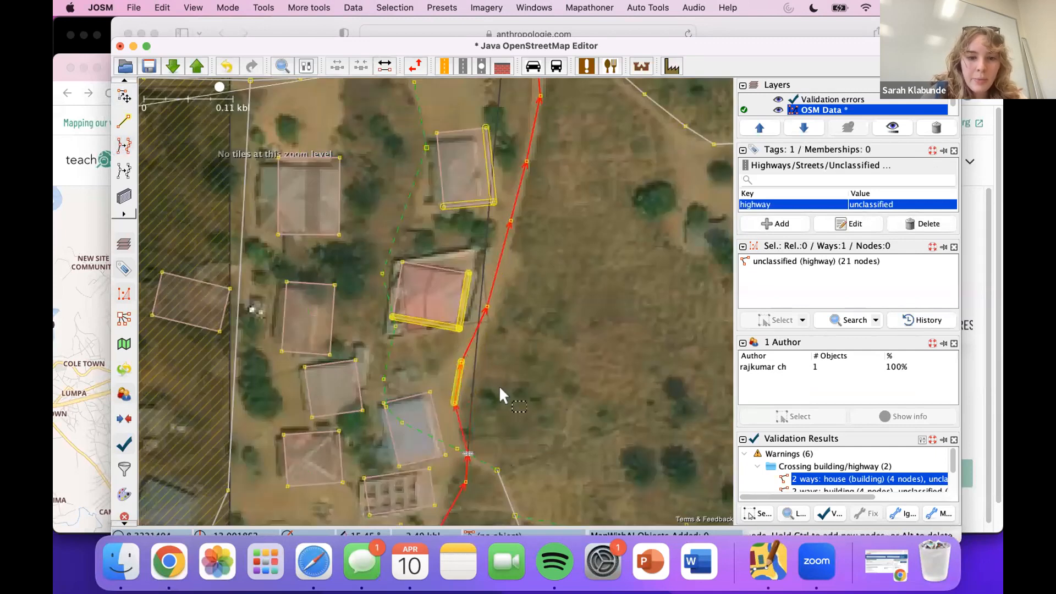
{"action": "left_click", "coordinate": [500, 385]}
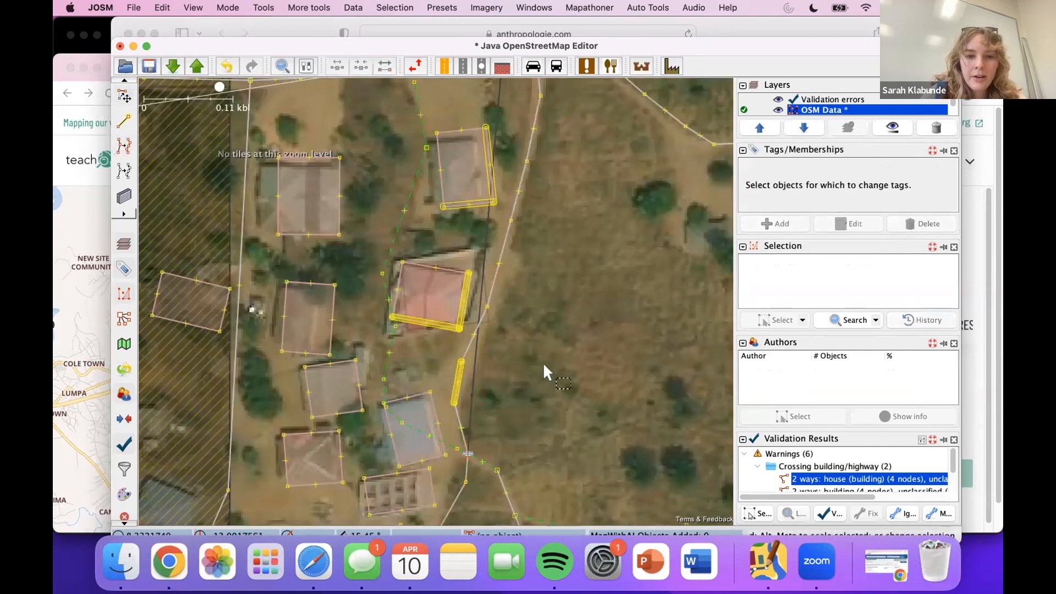
- Rerun the validation on the edited OSM data
{"action": "left_click", "coordinate": [830, 514]}
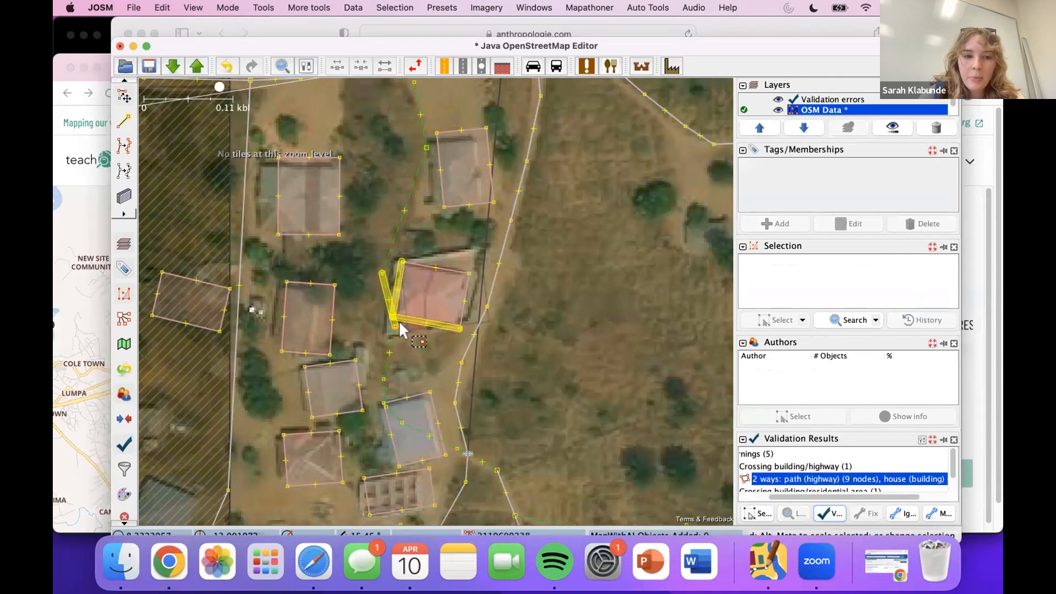
- Move the path node beside the red-roofed house west, clear of the building outline, and rerun the validation
{"action": "scroll", "coordinate": [400, 325], "scroll_direction": "up", "scroll_amount": 2}
{"action": "left_click_drag", "start_coordinate": [391, 328], "coordinate": [352, 319]}
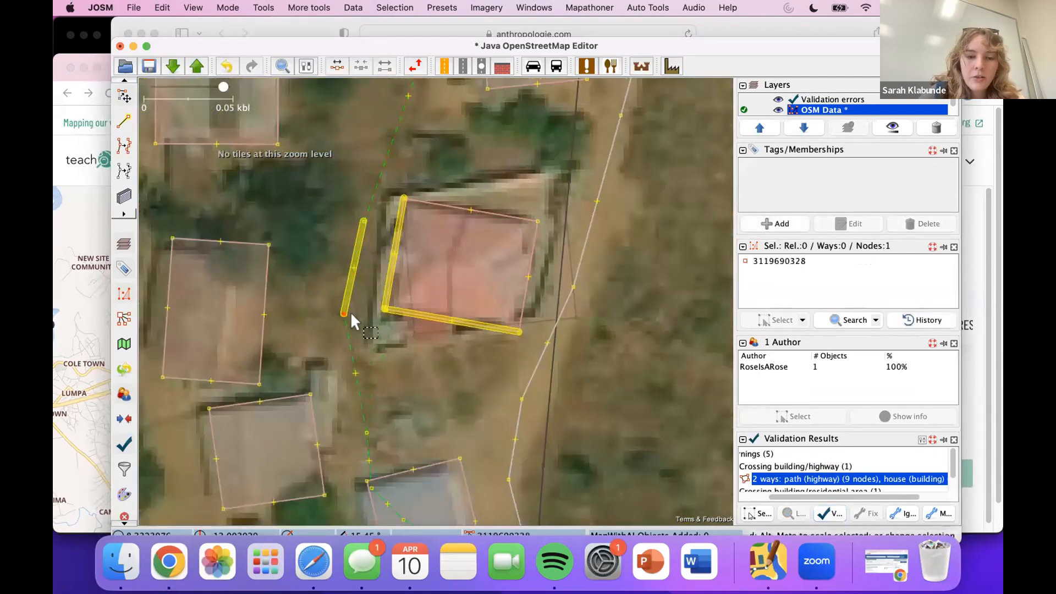
{"action": "left_click", "coordinate": [388, 344]}
{"action": "left_click", "coordinate": [828, 515]}
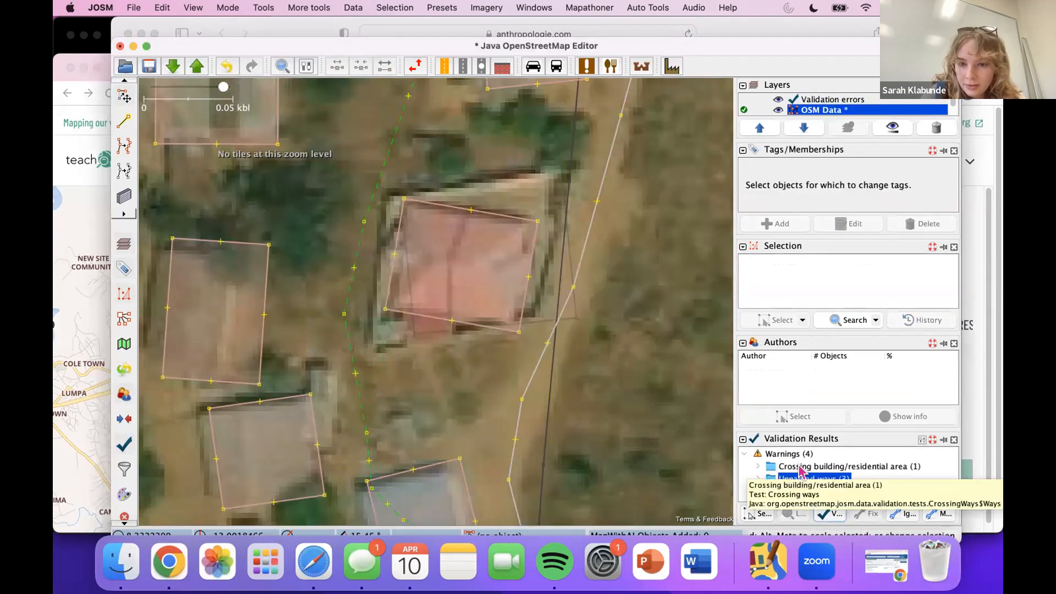
- Zoom to the crossing building/residential area problem and examine the residential boundary around the affected building
{"action": "left_click", "coordinate": [822, 467]}
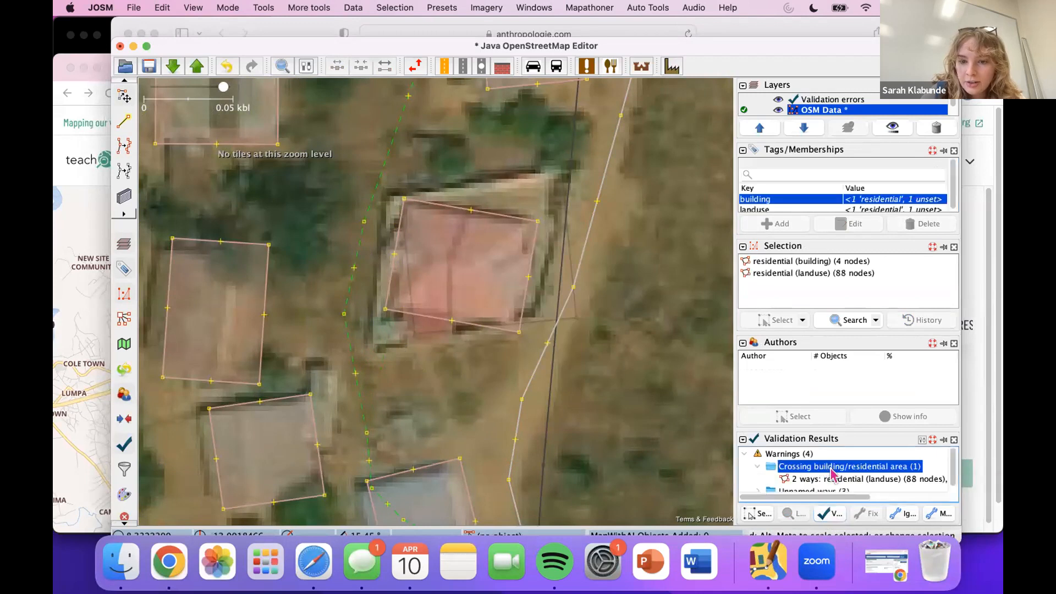
{"action": "right_click", "coordinate": [840, 480]}
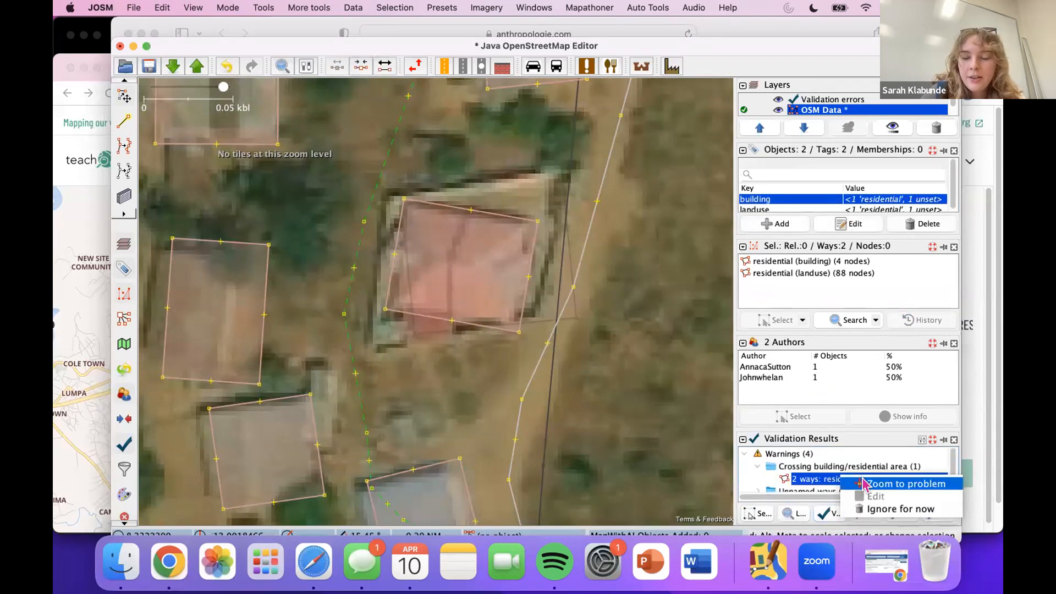
{"action": "left_click", "coordinate": [902, 484]}
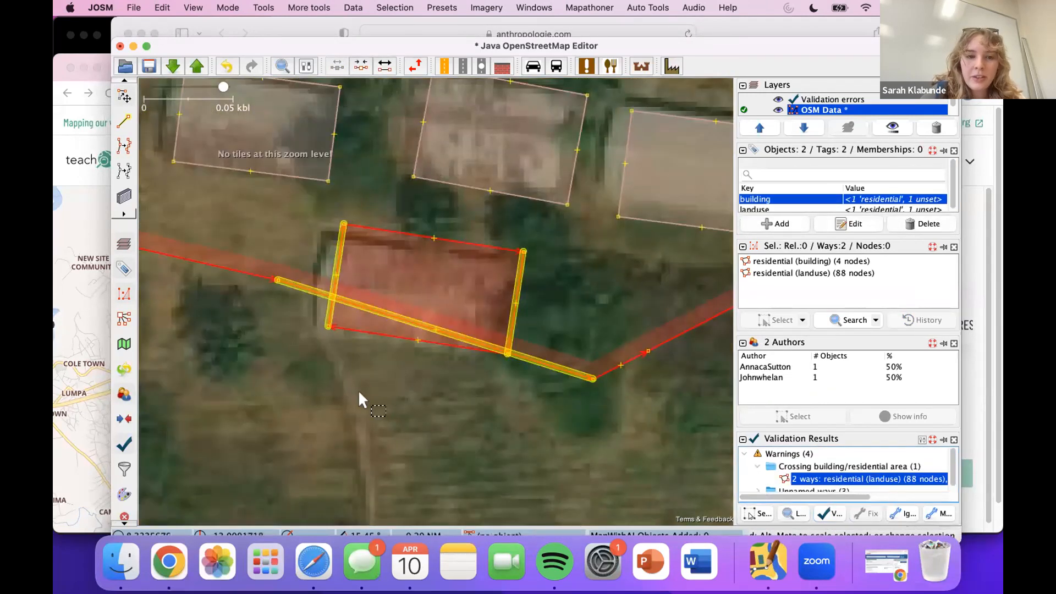
{"action": "scroll", "coordinate": [312, 403], "scroll_direction": "down", "scroll_amount": 2}
{"action": "left_click_drag", "start_coordinate": [313, 403], "coordinate": [421, 400]}
{"action": "scroll", "coordinate": [408, 366], "scroll_direction": "down", "scroll_amount": 2}
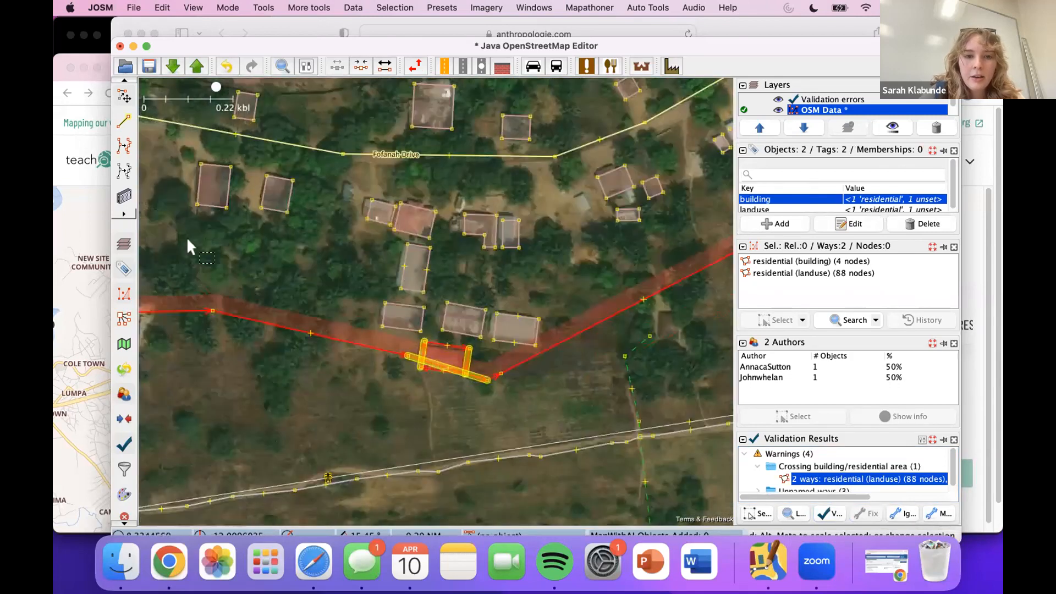
{"action": "scroll", "coordinate": [204, 228], "scroll_direction": "down", "scroll_amount": 2}
{"action": "left_click_drag", "start_coordinate": [360, 301], "coordinate": [513, 353]}
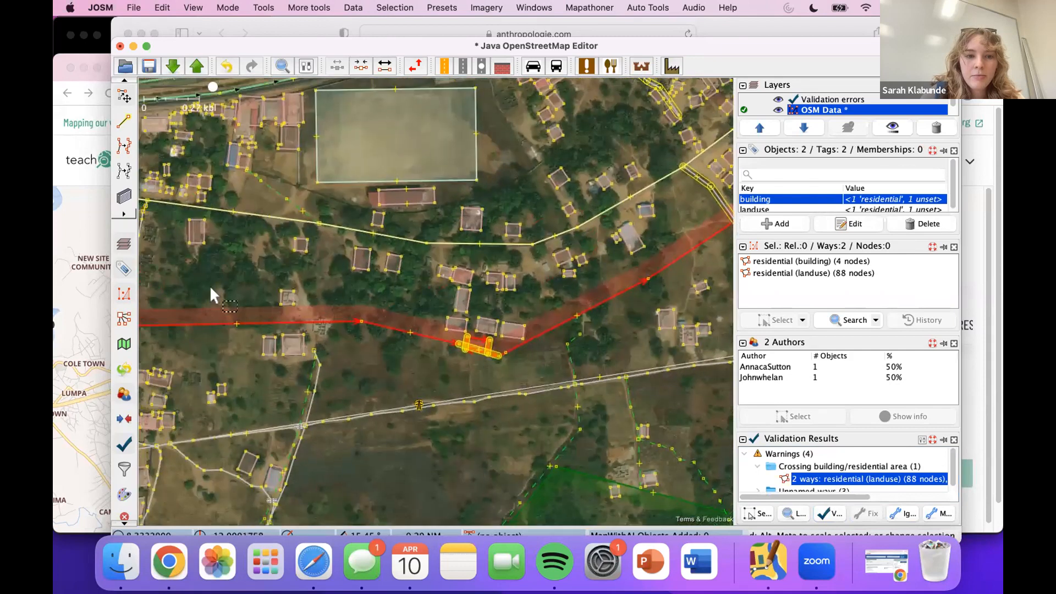
{"action": "scroll", "coordinate": [279, 297], "scroll_direction": "down", "scroll_amount": 4}
{"action": "scroll", "coordinate": [370, 337], "scroll_direction": "up", "scroll_amount": 2}
{"action": "scroll", "coordinate": [428, 345], "scroll_direction": "up", "scroll_amount": 2}
{"action": "scroll", "coordinate": [427, 345], "scroll_direction": "up", "scroll_amount": 4}
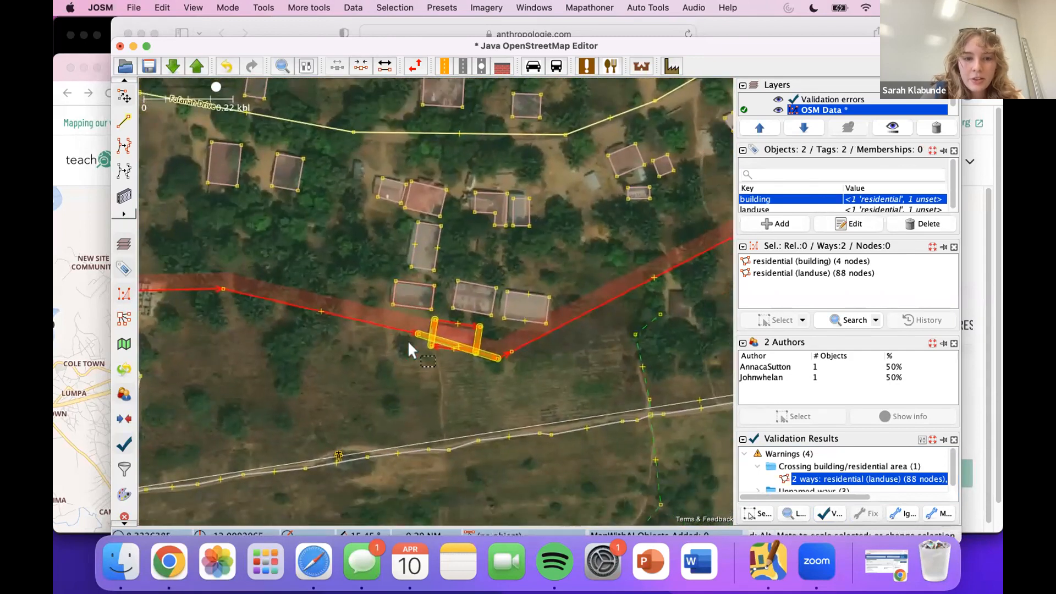
- Move the residential area's boundary node southwest of the crossing building outward so the edge passes south of it, and rerun the validation
{"action": "left_click_drag", "start_coordinate": [428, 328], "coordinate": [402, 370]}
{"action": "left_click", "coordinate": [421, 381]}
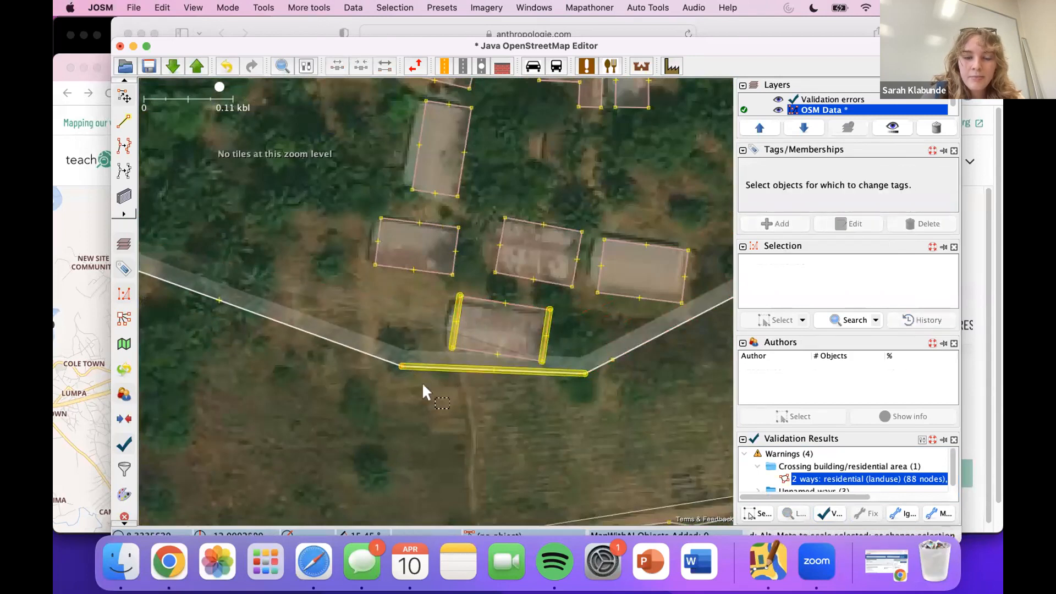
{"action": "left_click", "coordinate": [831, 514]}
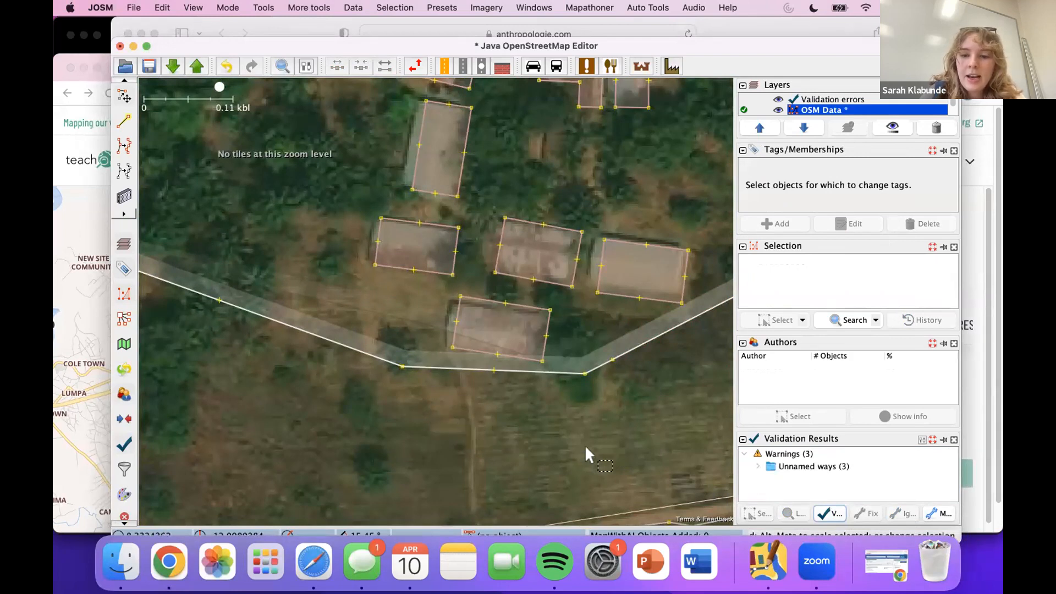
- Examine the building outlines around Fofanah Drive against the imagery, including the long red-roofed building south of the pitch
{"action": "scroll", "coordinate": [586, 448], "scroll_direction": "down", "scroll_amount": 2}
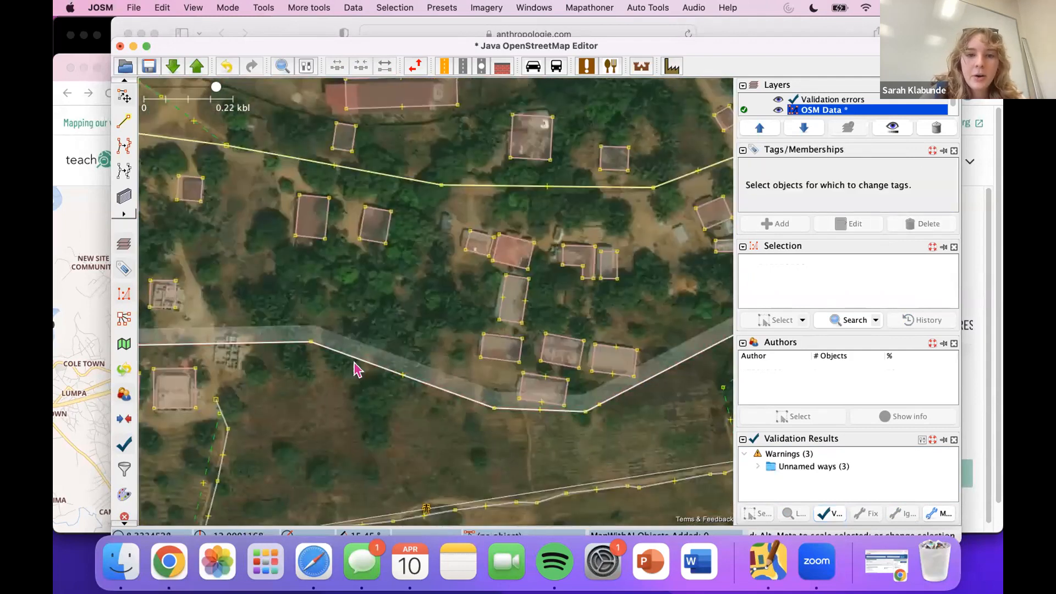
{"action": "left_click_drag", "start_coordinate": [468, 270], "coordinate": [367, 266]}
{"action": "left_click_drag", "start_coordinate": [375, 401], "coordinate": [423, 408]}
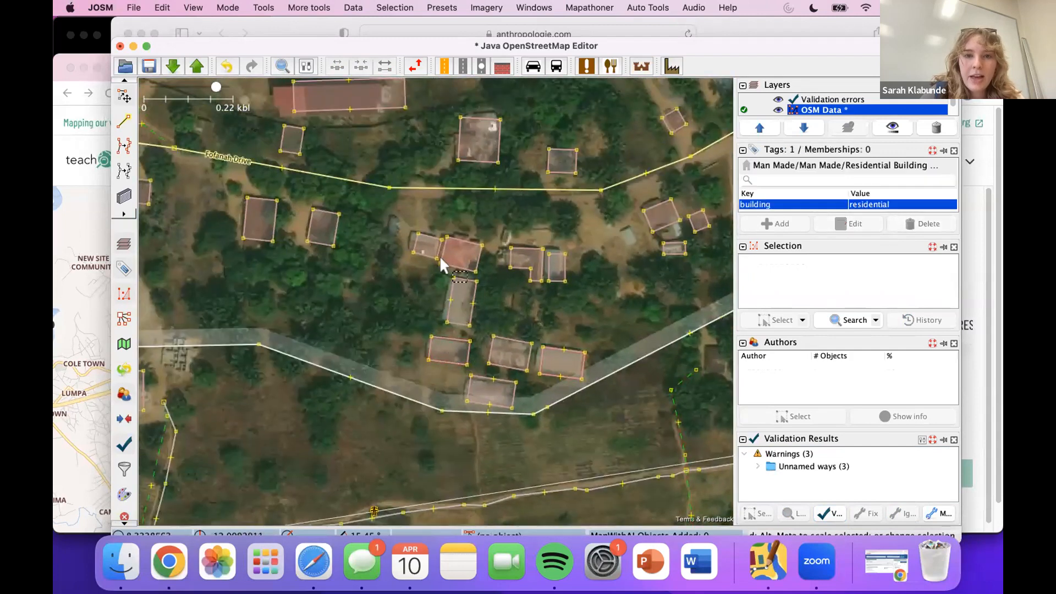
{"action": "left_click_drag", "start_coordinate": [370, 310], "coordinate": [464, 361]}
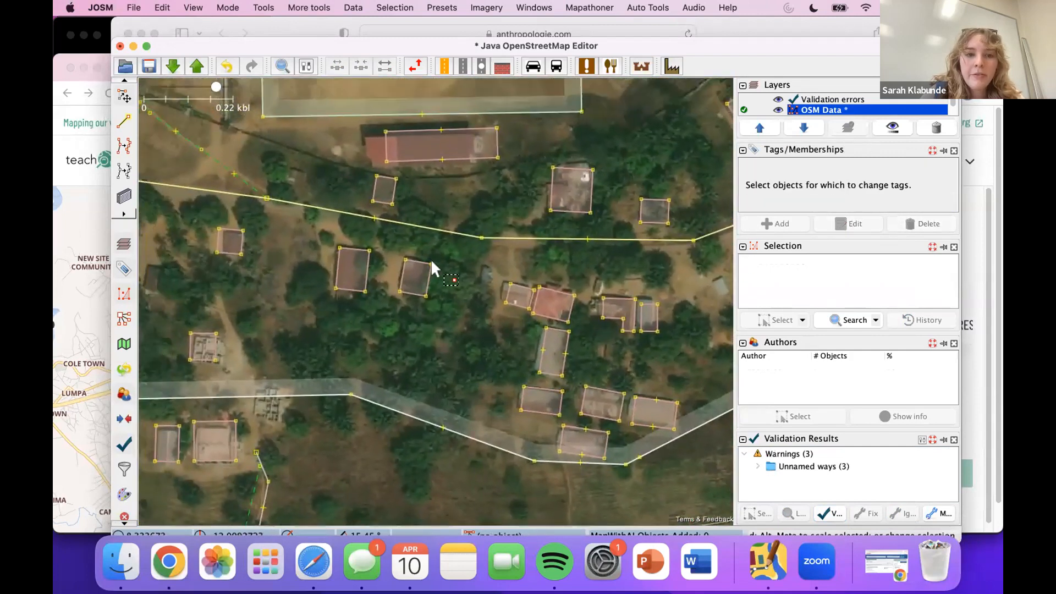
{"action": "left_click_drag", "start_coordinate": [431, 261], "coordinate": [437, 313]}
{"action": "left_click_drag", "start_coordinate": [405, 238], "coordinate": [394, 257]}
{"action": "scroll", "coordinate": [446, 246], "scroll_direction": "up", "scroll_amount": 3}
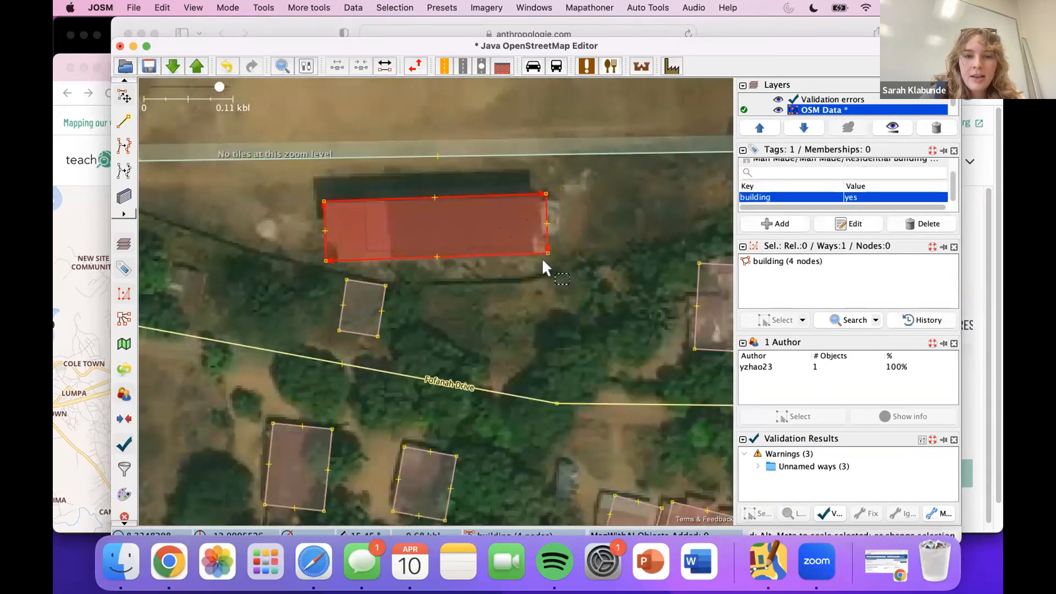
{"action": "left_click", "coordinate": [561, 285]}
{"action": "left_click_drag", "start_coordinate": [563, 286], "coordinate": [495, 267]}
{"action": "scroll", "coordinate": [499, 310], "scroll_direction": "down", "scroll_amount": 3}
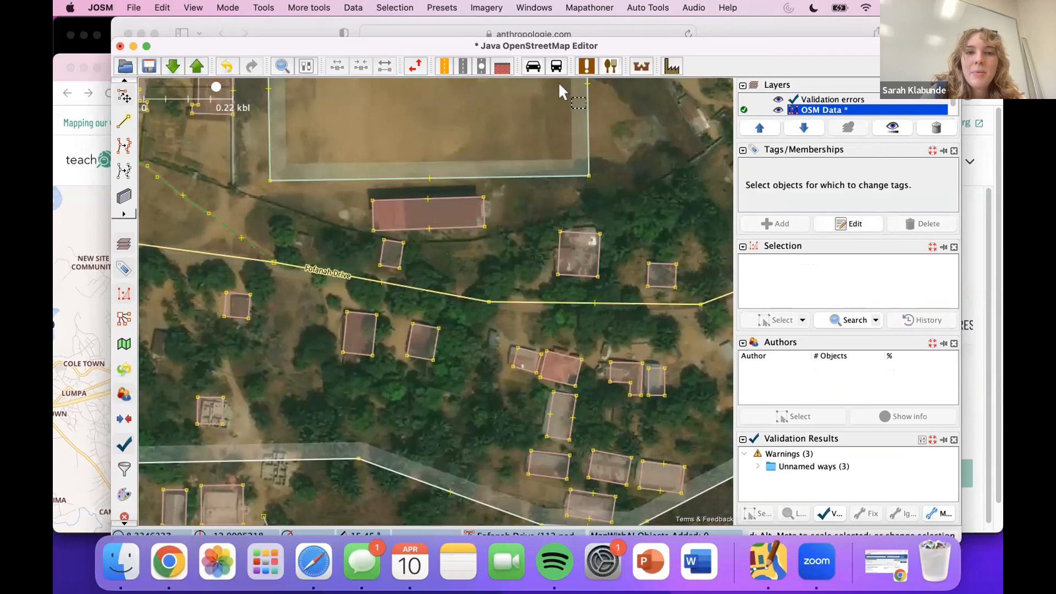
- Select all non-orthogonal buildings with Mapathoner, locate them across the task area, and clear the selection
{"action": "left_click", "coordinate": [587, 9]}
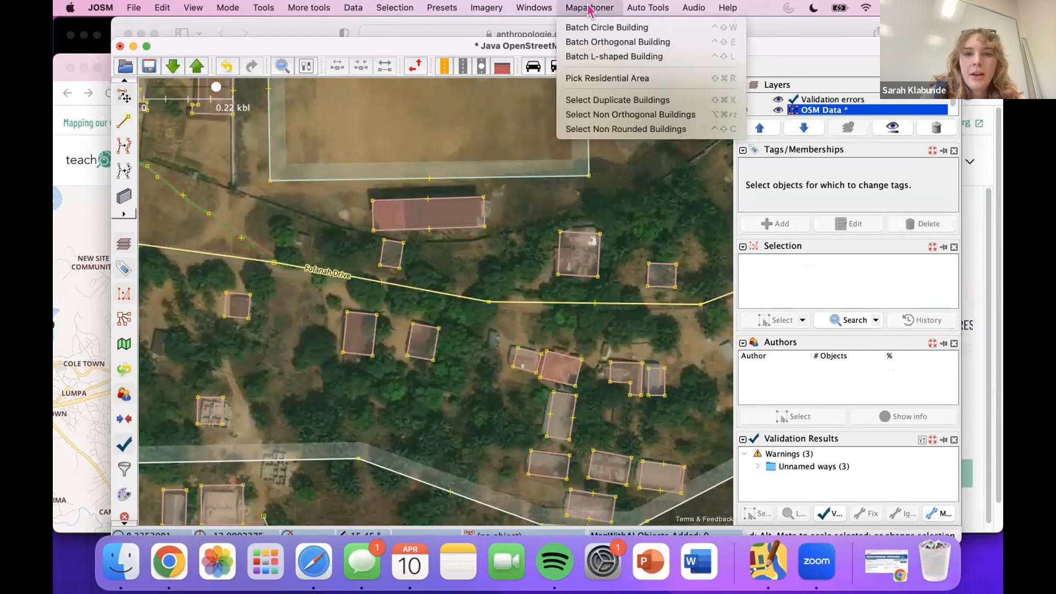
{"action": "left_click", "coordinate": [636, 117]}
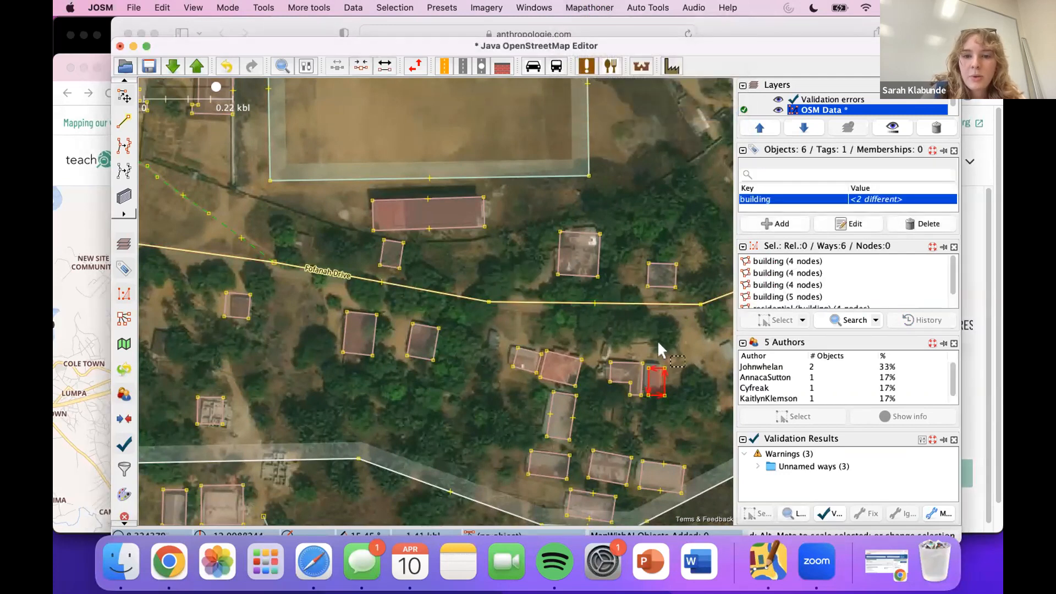
{"action": "scroll", "coordinate": [787, 286], "scroll_direction": "down", "scroll_amount": 2}
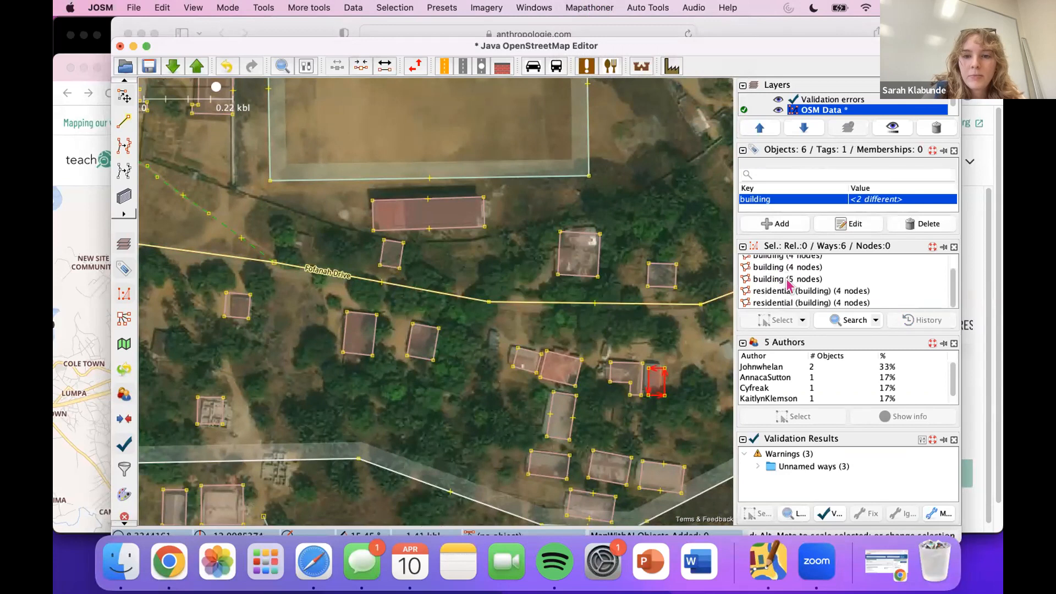
{"action": "scroll", "coordinate": [662, 330], "scroll_direction": "down", "scroll_amount": 3}
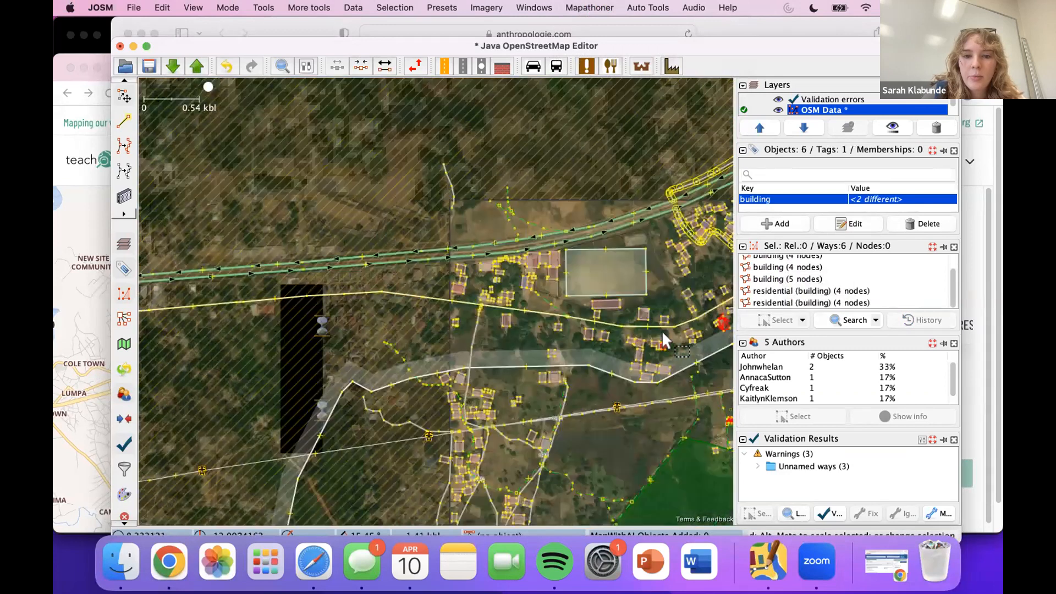
{"action": "left_click_drag", "start_coordinate": [729, 328], "coordinate": [585, 280]}
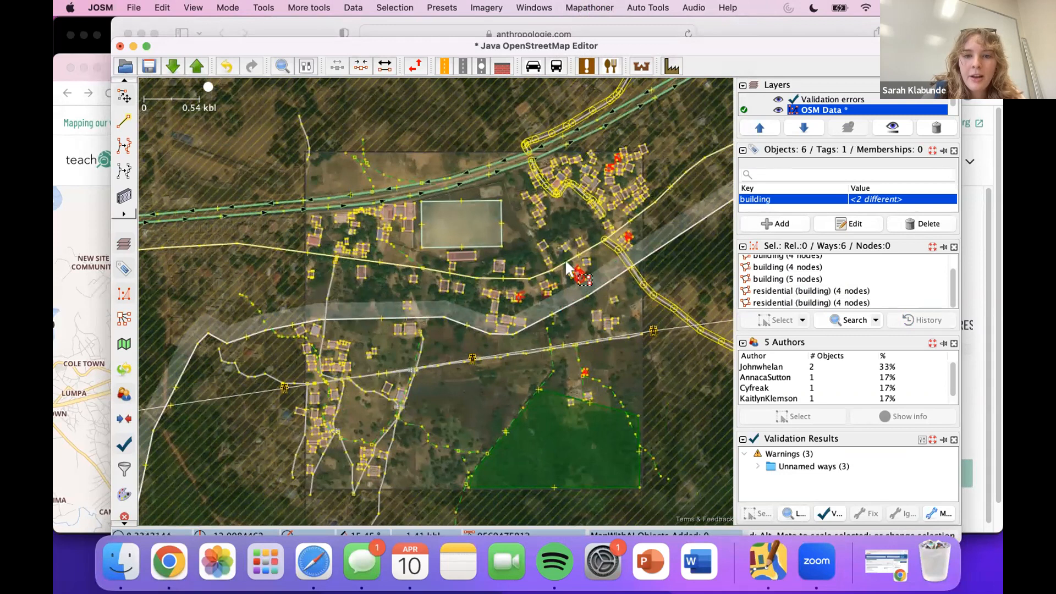
{"action": "left_click", "coordinate": [600, 256]}
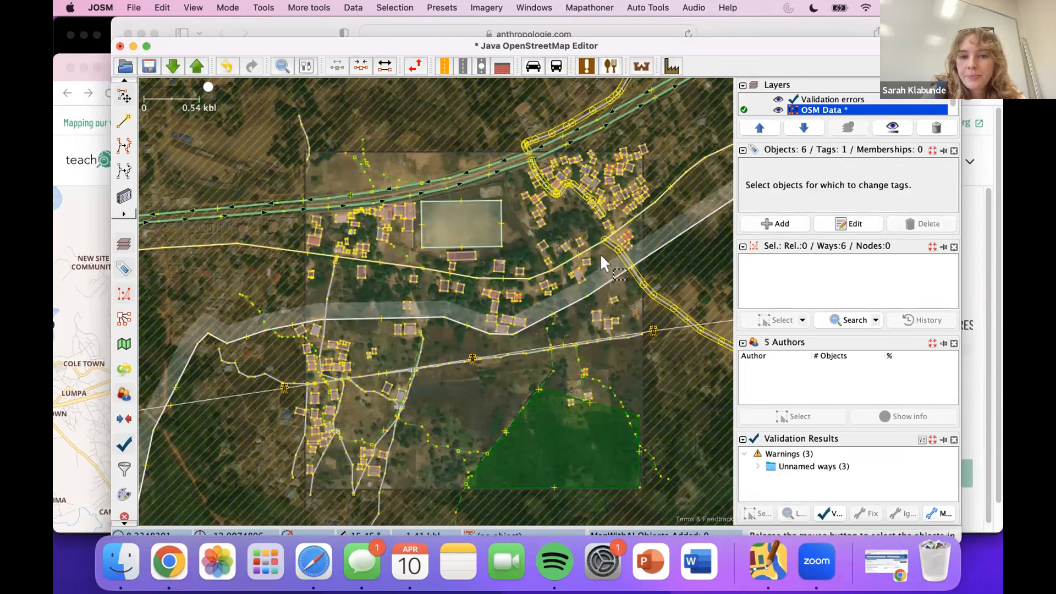
- Select the non-orthogonal building in the northeast cluster, unglue its corner from the northern neighbour, and move it southwest
{"action": "left_click", "coordinate": [610, 11]}
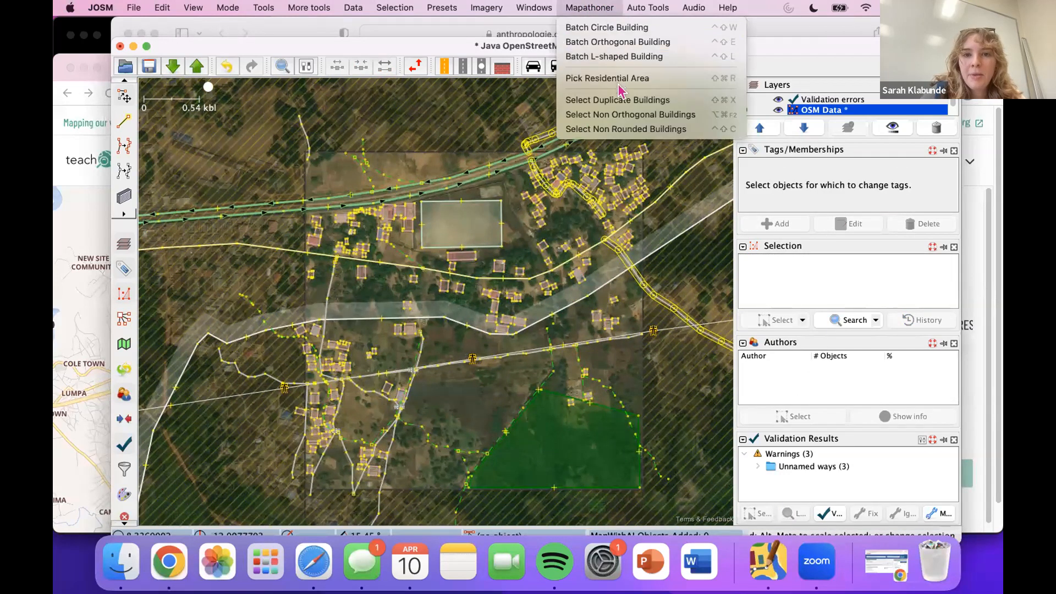
{"action": "left_click", "coordinate": [629, 117]}
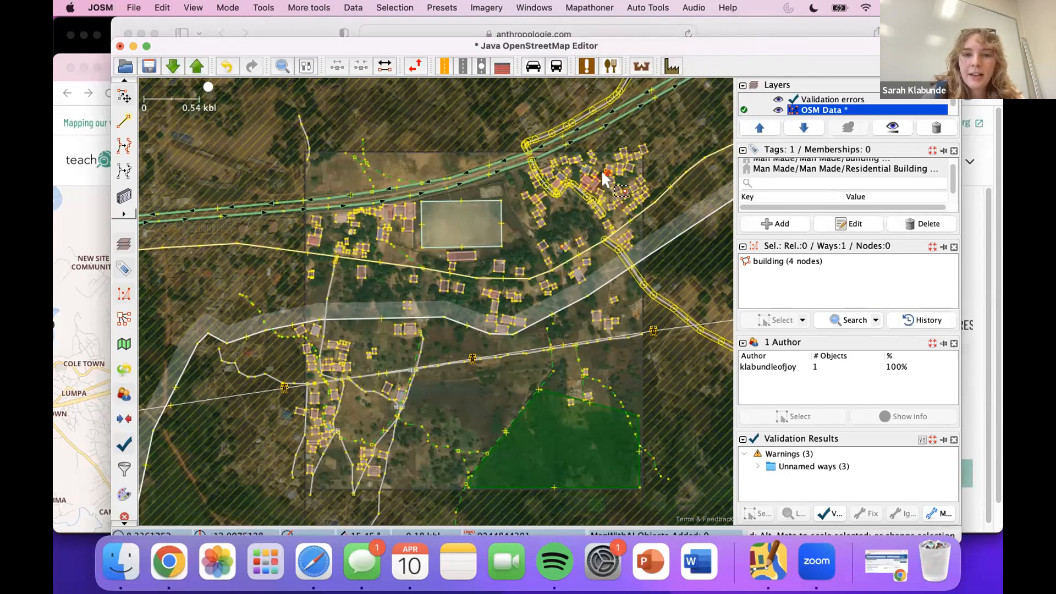
{"action": "scroll", "coordinate": [605, 175], "scroll_direction": "up", "scroll_amount": 3}
{"action": "scroll", "coordinate": [607, 175], "scroll_direction": "up", "scroll_amount": 4}
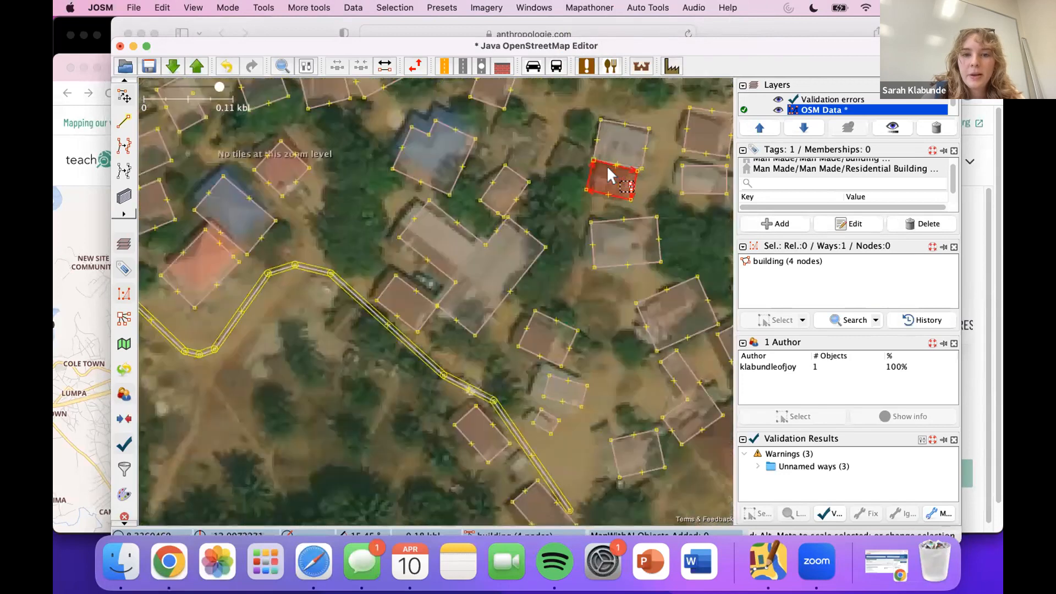
{"action": "scroll", "coordinate": [556, 197], "scroll_direction": "up", "scroll_amount": 4}
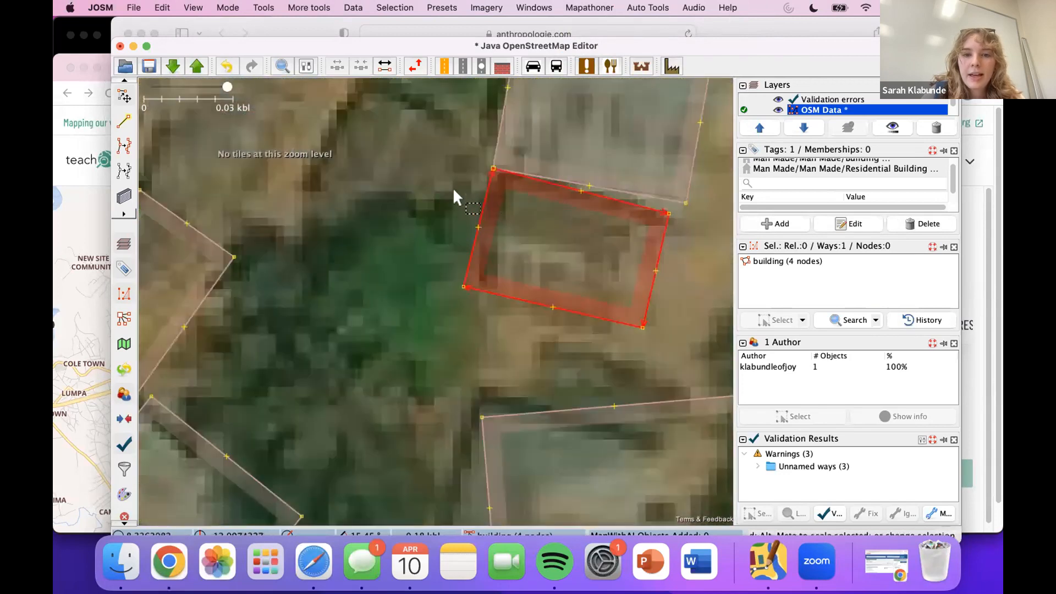
{"action": "left_click_drag", "start_coordinate": [468, 186], "coordinate": [435, 215]}
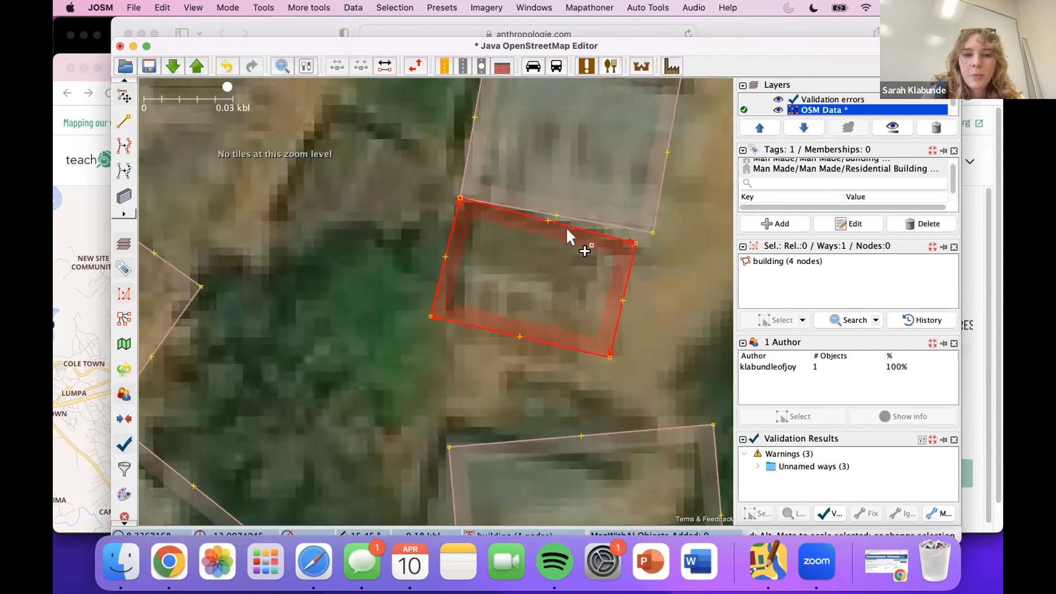
{"action": "left_click_drag", "start_coordinate": [617, 275], "coordinate": [563, 304]}
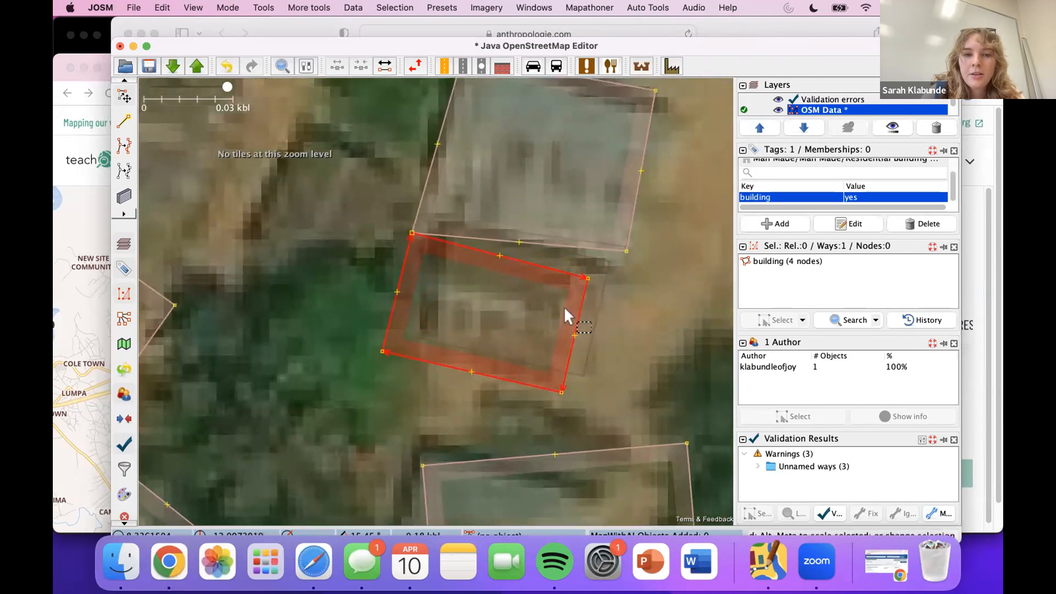
{"action": "left_click", "coordinate": [378, 253]}
{"action": "key", "text": "g"}
{"action": "left_click_drag", "start_coordinate": [441, 267], "coordinate": [441, 278]}
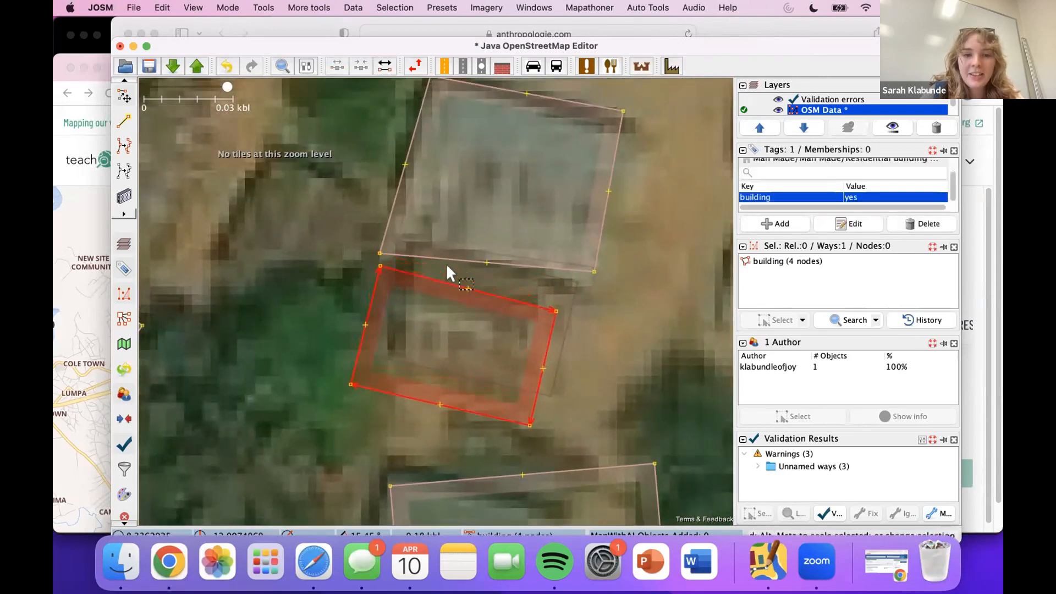
- Square the northern neighbour's outline and shift the small building slightly northeast to fit its own roof
{"action": "left_click", "coordinate": [444, 258]}
{"action": "left_click_drag", "start_coordinate": [528, 298], "coordinate": [554, 286]}
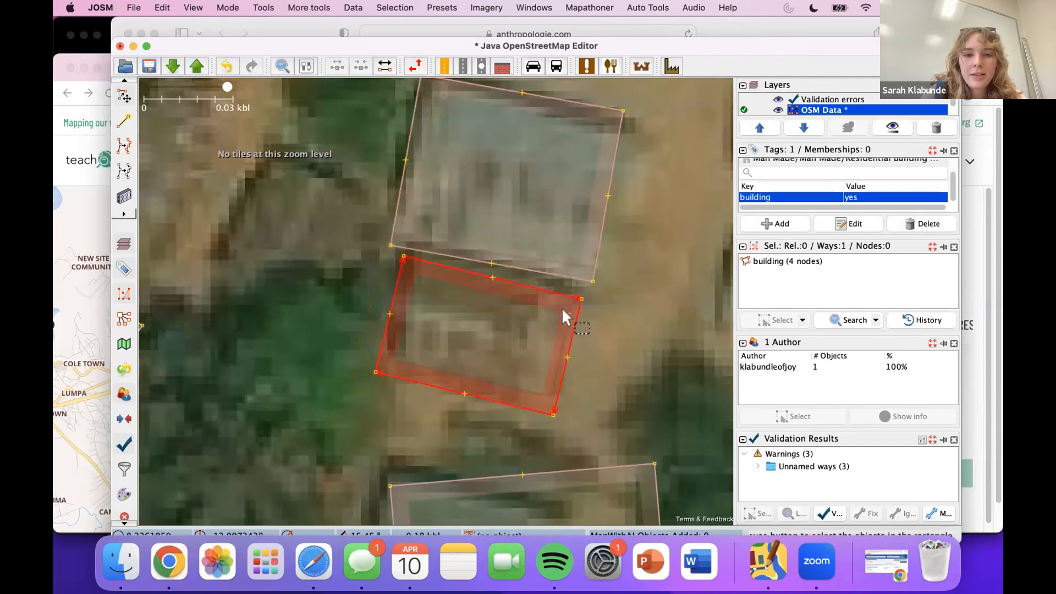
{"action": "left_click", "coordinate": [605, 319]}
- Check the task area again for non-orthogonal buildings with Mapathoner
{"action": "scroll", "coordinate": [652, 352], "scroll_direction": "down", "scroll_amount": 4}
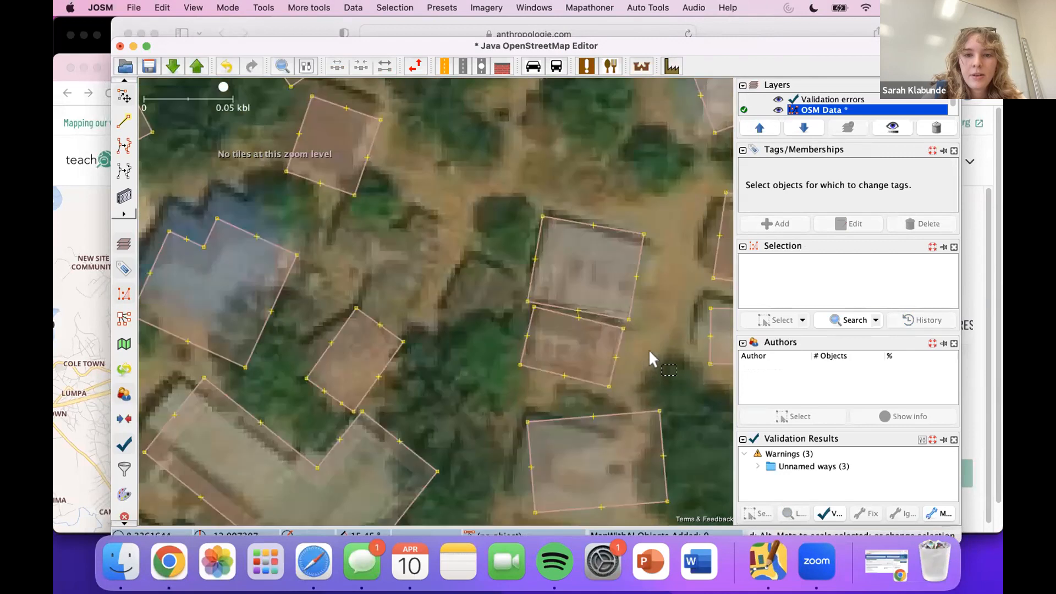
{"action": "left_click", "coordinate": [589, 8]}
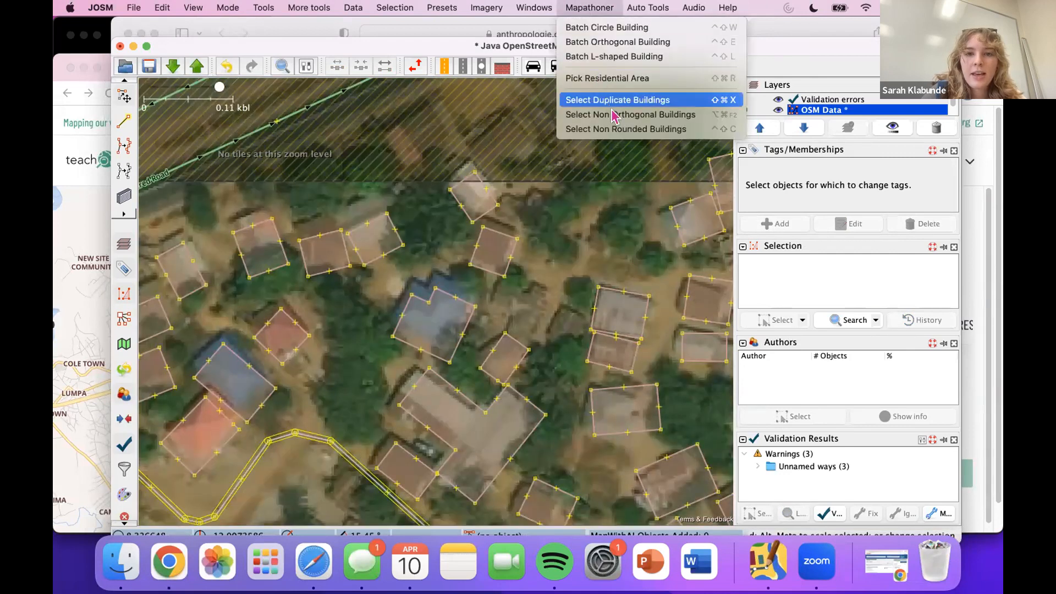
{"action": "left_click", "coordinate": [610, 114]}
{"action": "scroll", "coordinate": [480, 261], "scroll_direction": "down", "scroll_amount": 3}
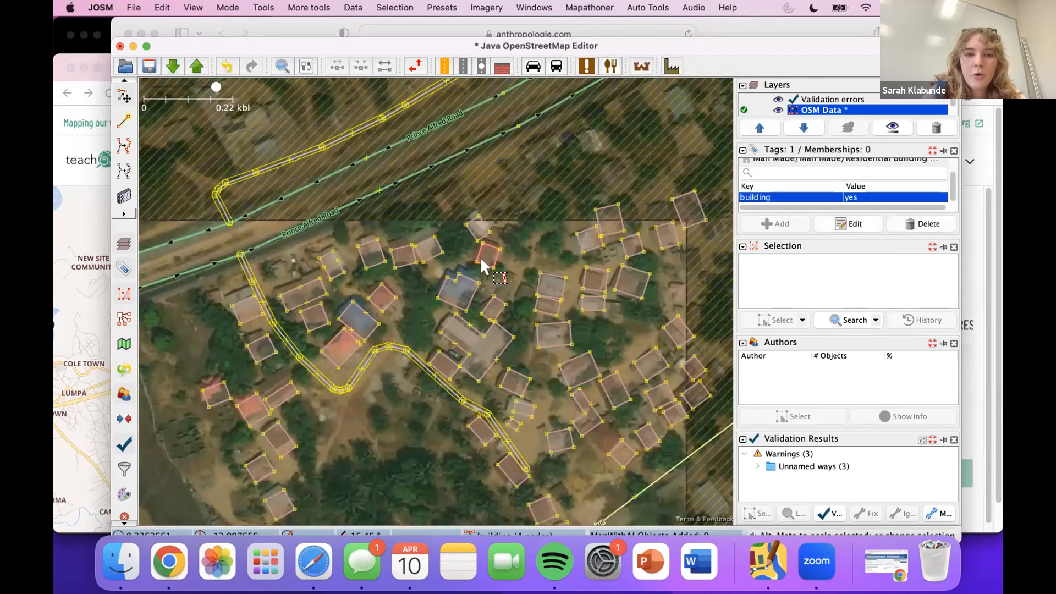
- Examine the mapped buildings and roads from the northeast cluster across to the southwestern settlement
{"action": "left_click_drag", "start_coordinate": [405, 401], "coordinate": [605, 208]}
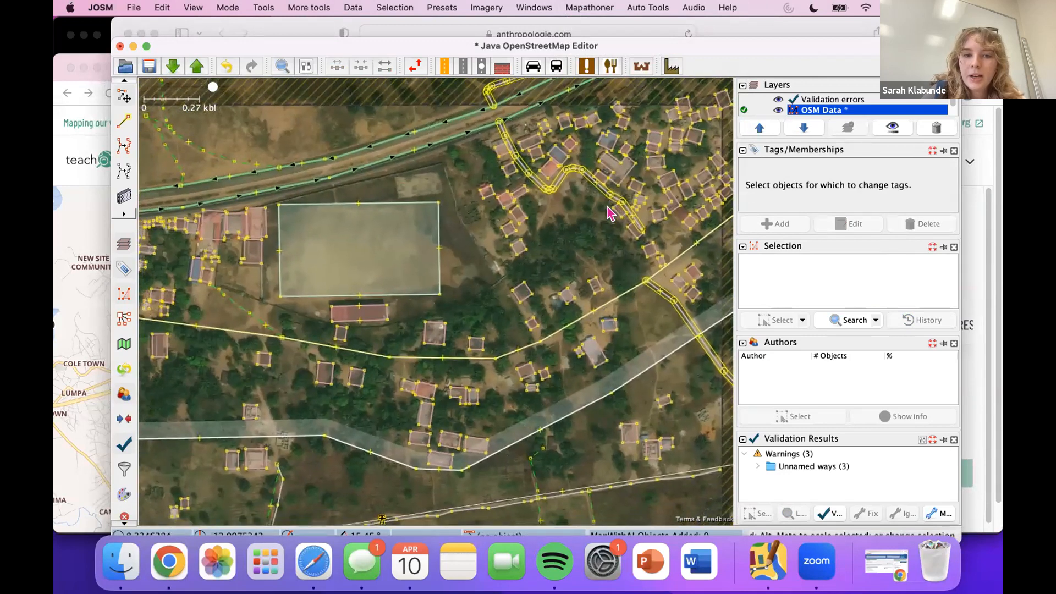
{"action": "left_click_drag", "start_coordinate": [524, 244], "coordinate": [538, 212]}
{"action": "left_click_drag", "start_coordinate": [434, 355], "coordinate": [471, 278]}
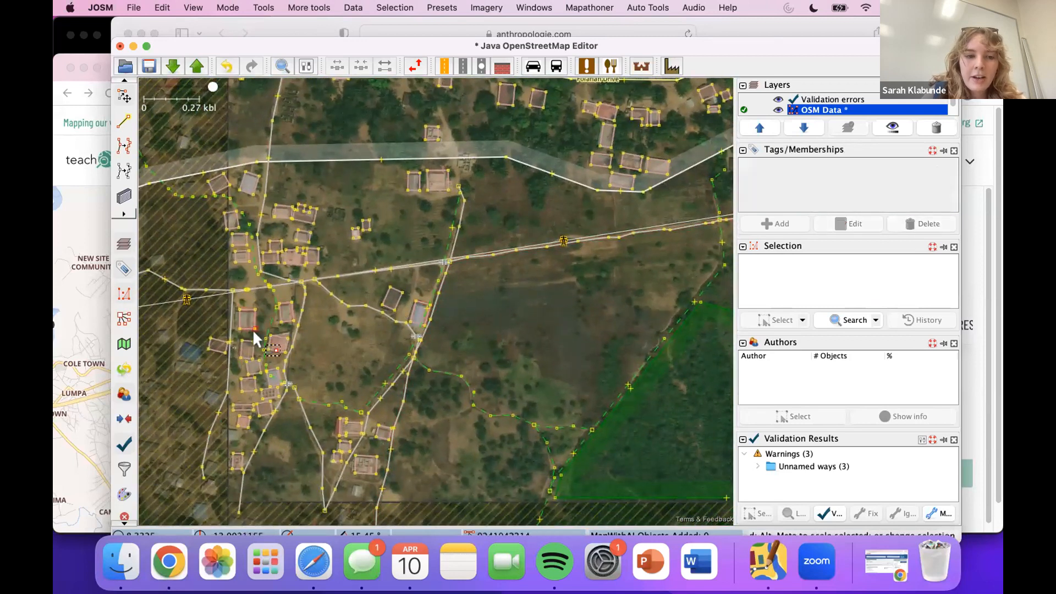
{"action": "scroll", "coordinate": [253, 335], "scroll_direction": "up", "scroll_amount": 1}
{"action": "left_click_drag", "start_coordinate": [308, 325], "coordinate": [336, 340]}
{"action": "left_click_drag", "start_coordinate": [420, 318], "coordinate": [443, 238]}
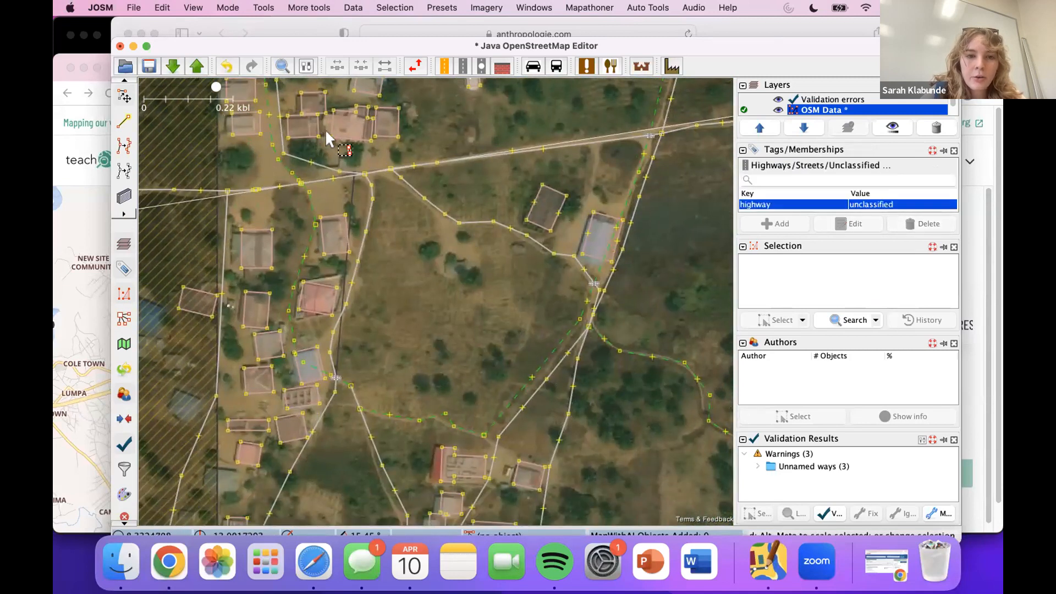
- Examine the mapped roads and buildings in the southwestern settlement down to the southern edge of the task area
{"action": "left_click", "coordinate": [503, 147]}
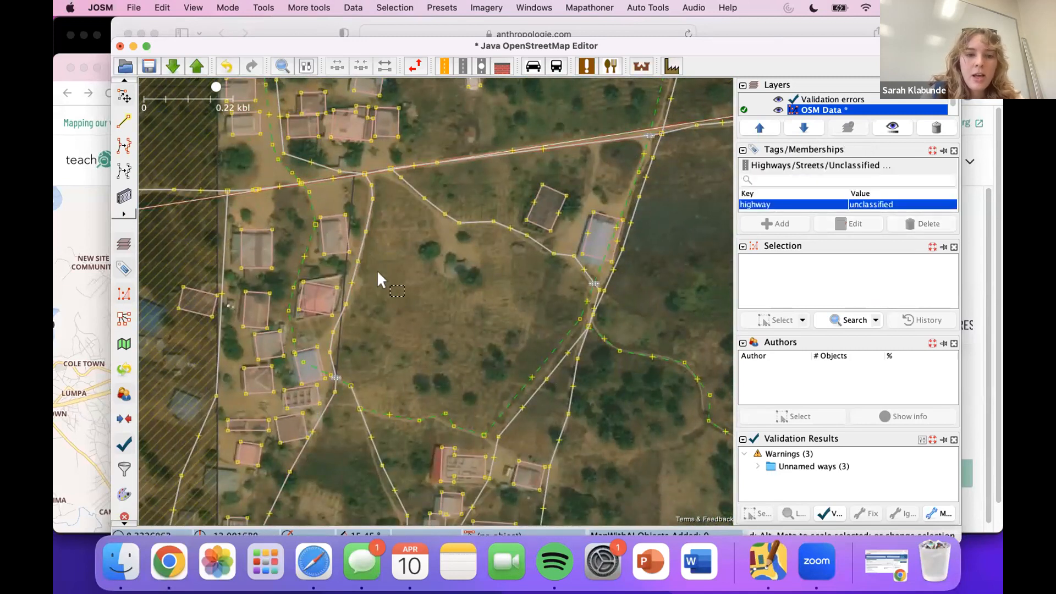
{"action": "left_click_drag", "start_coordinate": [398, 298], "coordinate": [422, 260]}
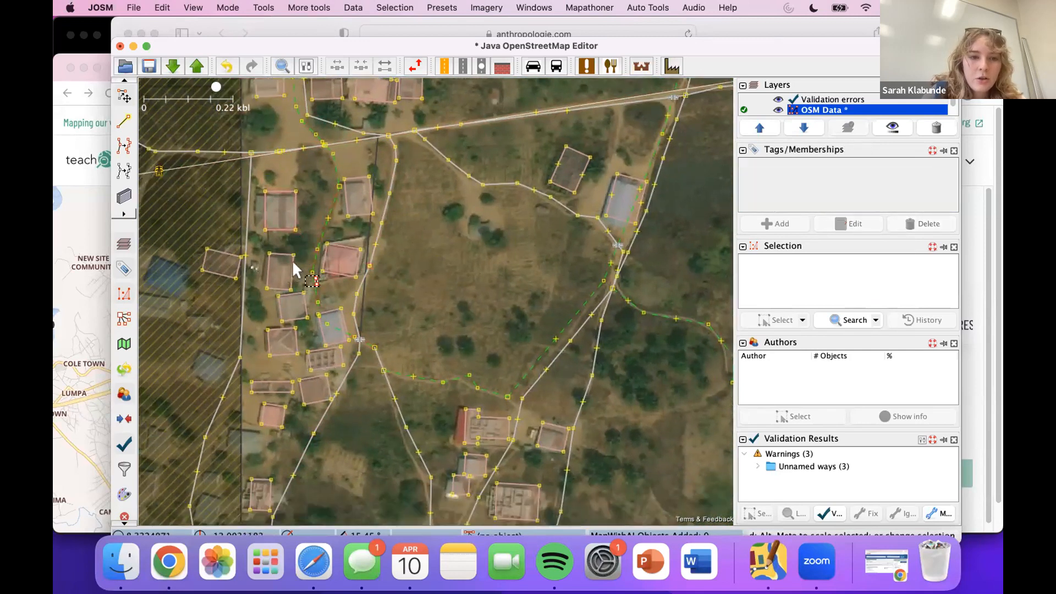
{"action": "left_click_drag", "start_coordinate": [465, 296], "coordinate": [459, 257]}
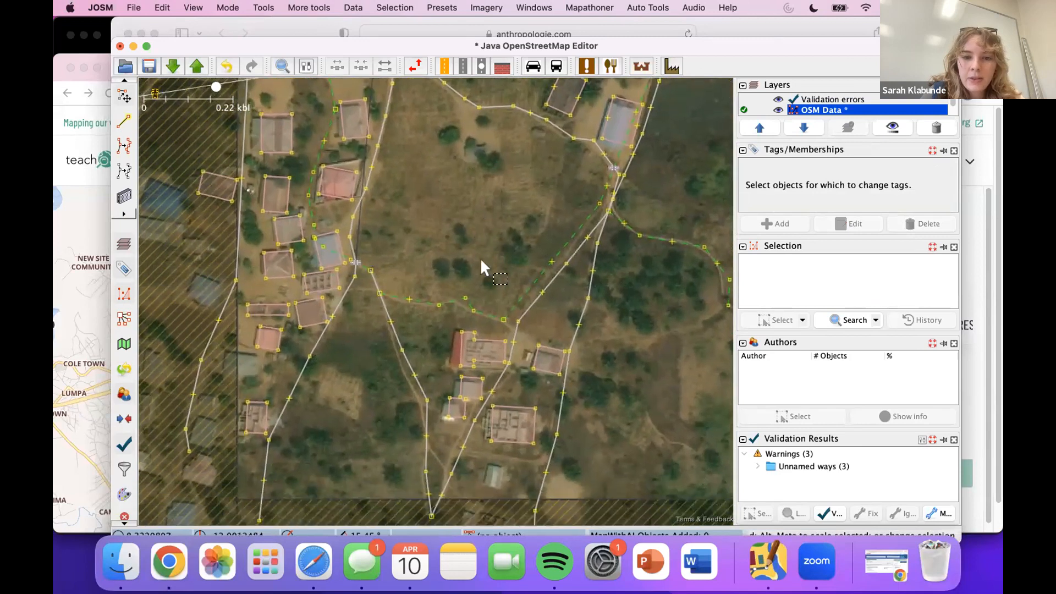
{"action": "scroll", "coordinate": [480, 266], "scroll_direction": "down", "scroll_amount": 2}
{"action": "left_click_drag", "start_coordinate": [447, 338], "coordinate": [409, 347]}
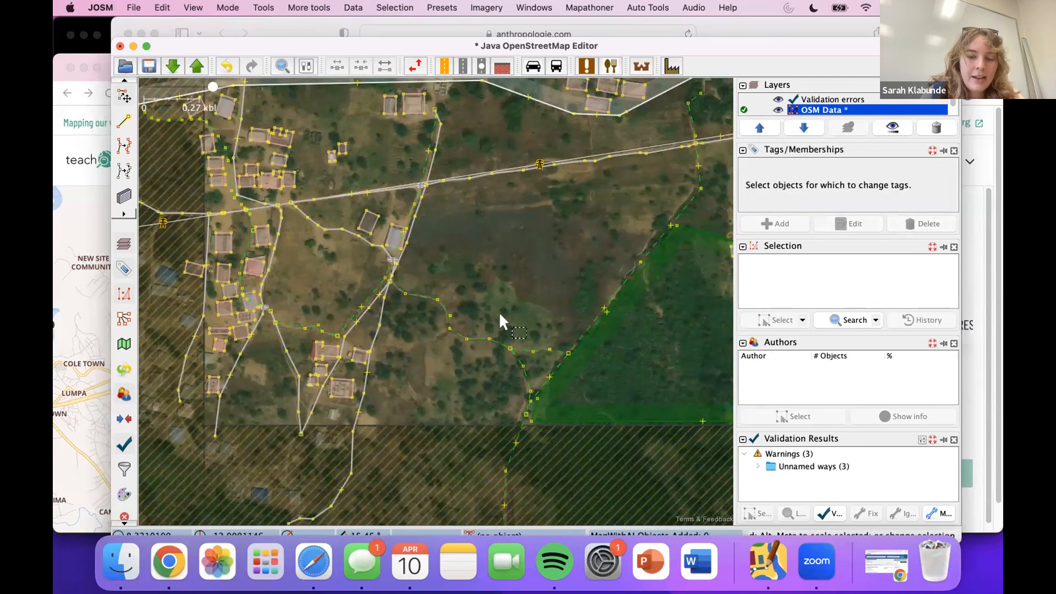
{"action": "left_click_drag", "start_coordinate": [533, 297], "coordinate": [515, 316]}
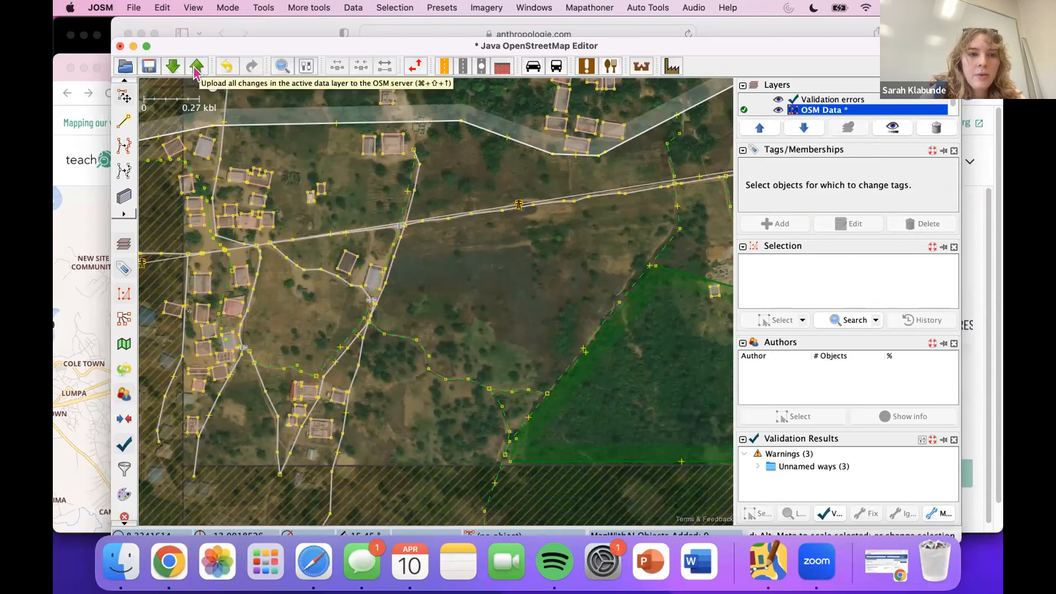
- Prepare the changeset upload with the project 1324 hashtags plus "#YMHub validating buildings and roads" as comment, and cancel the upload
{"action": "left_click", "coordinate": [195, 68]}
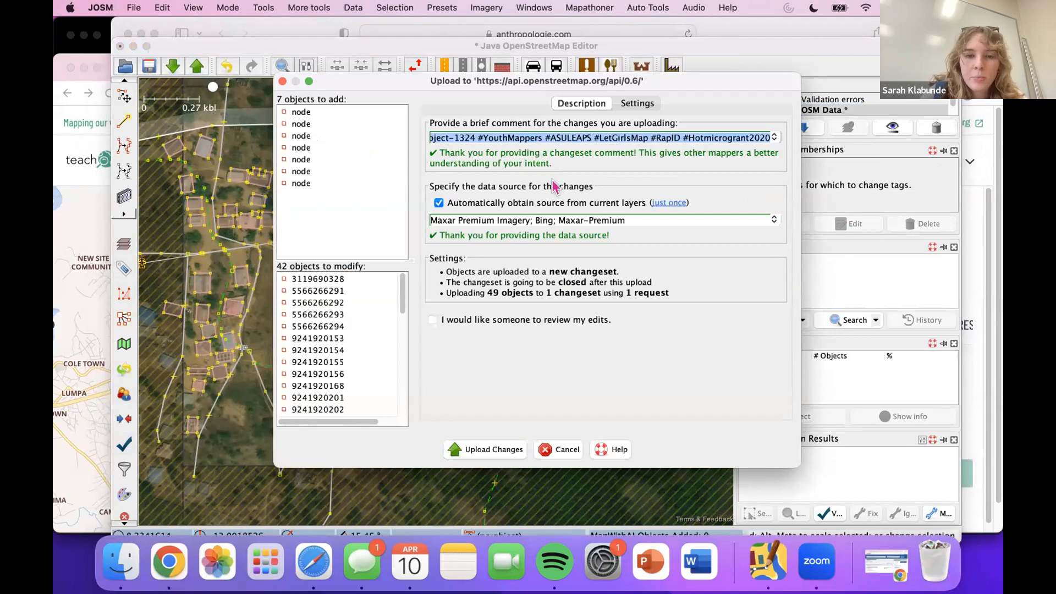
{"action": "left_click", "coordinate": [774, 138]}
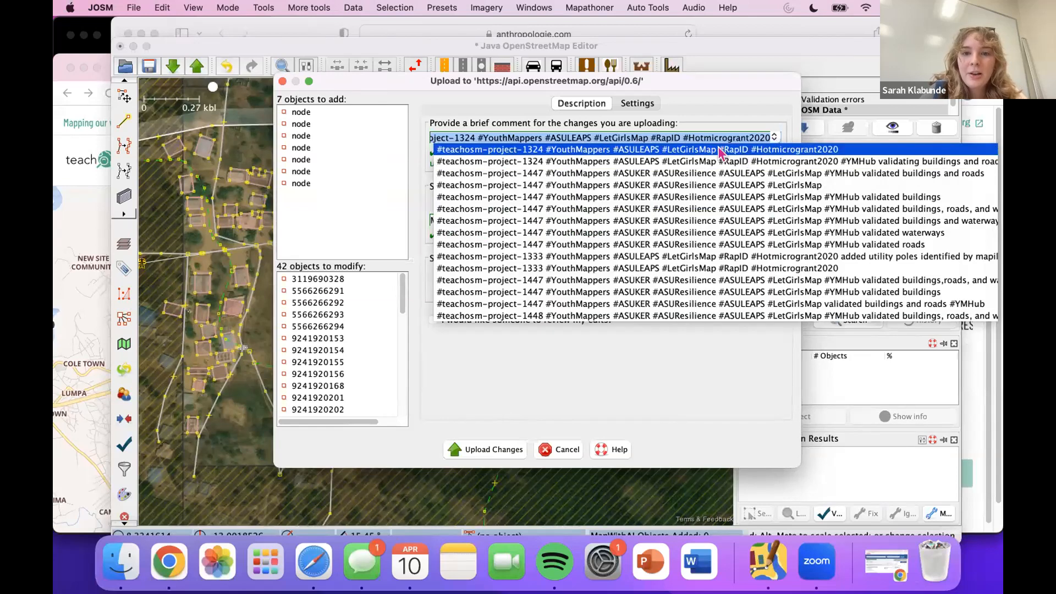
{"action": "left_click", "coordinate": [720, 150]}
{"action": "left_click", "coordinate": [760, 138]}
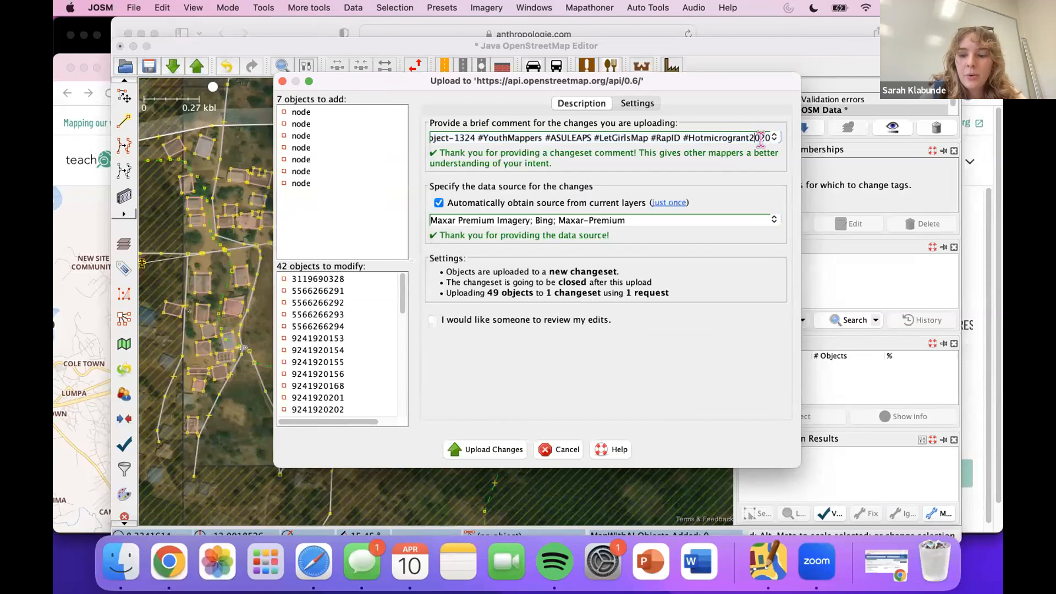
{"action": "key", "text": "shift+End"}
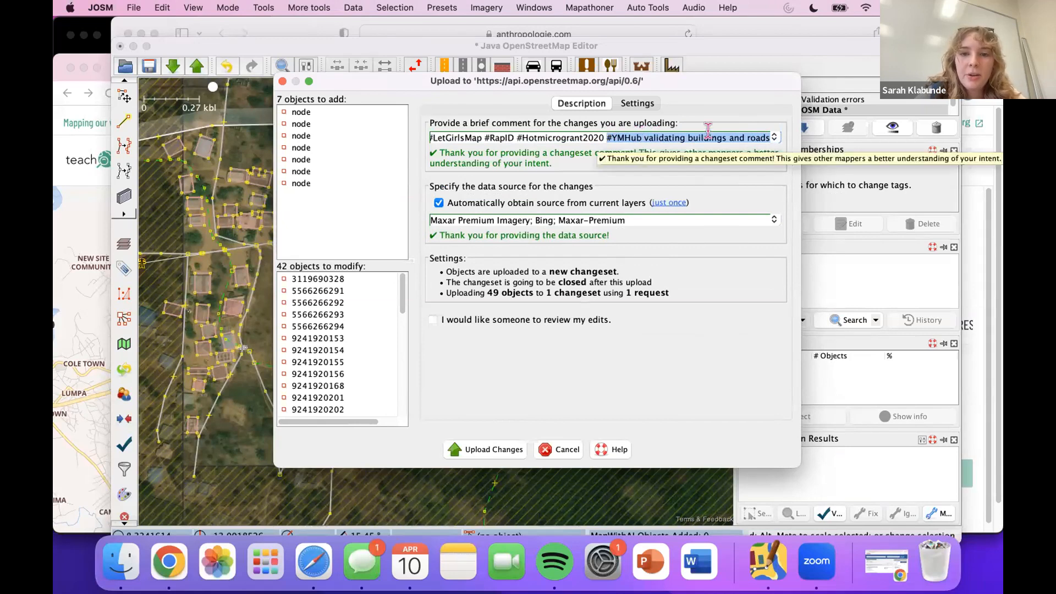
{"action": "left_click", "coordinate": [637, 138]}
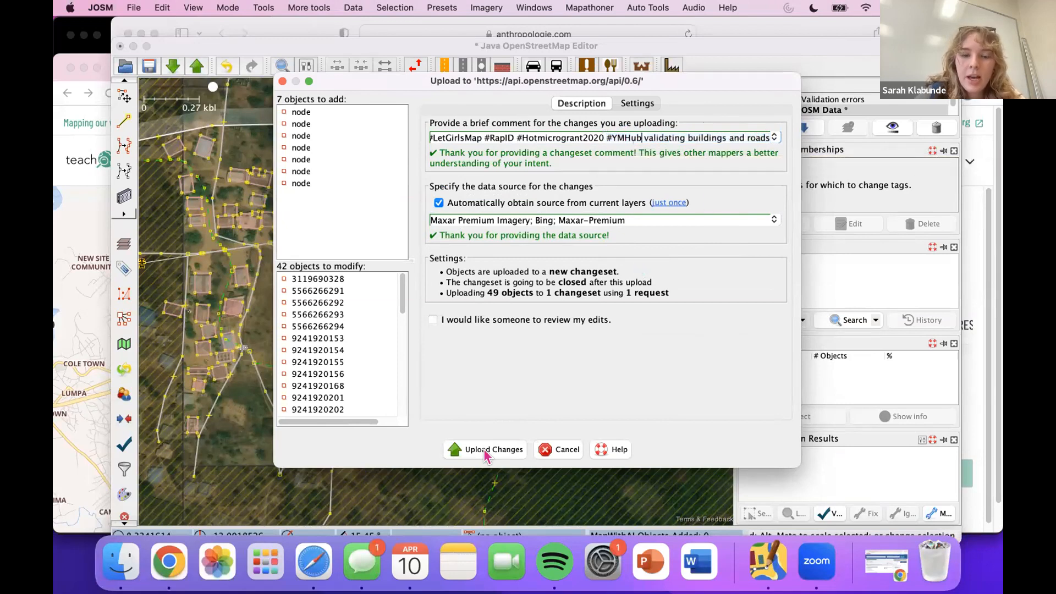
{"action": "left_click", "coordinate": [558, 449]}
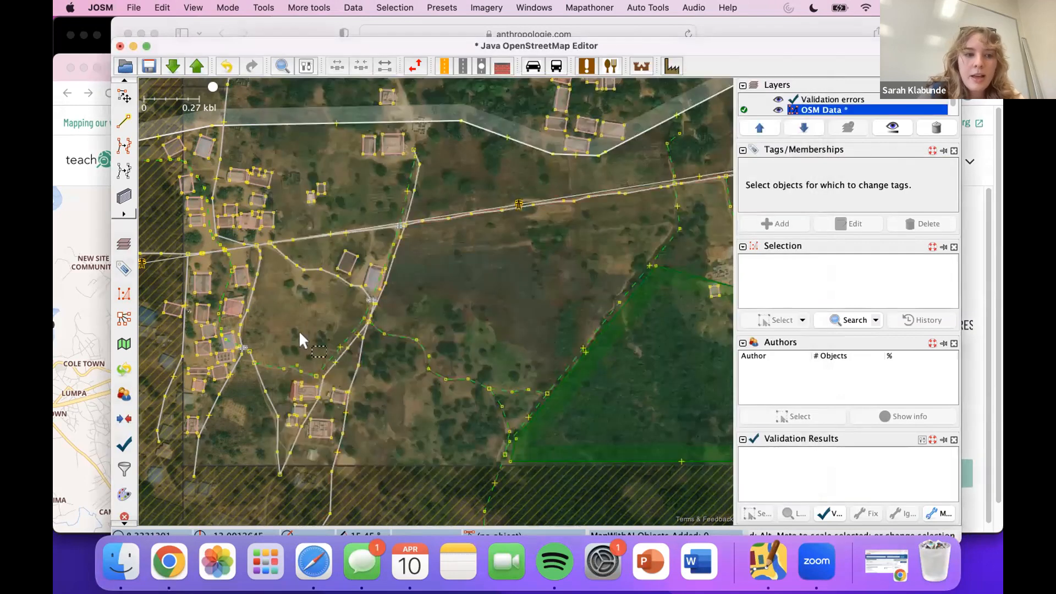
- Switch to the Tasking Manager in Chrome, mark task #23 as well mapped and start a comment on it
{"action": "left_click", "coordinate": [92, 253]}
{"action": "scroll", "coordinate": [796, 368], "scroll_direction": "down", "scroll_amount": 1}
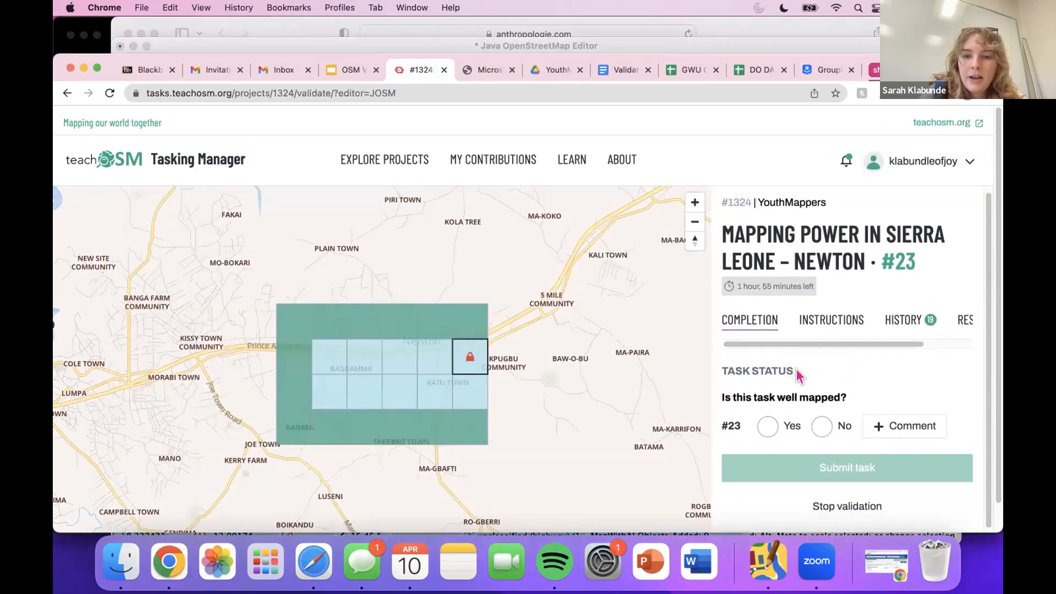
{"action": "left_click", "coordinate": [768, 424]}
{"action": "scroll", "coordinate": [836, 387], "scroll_direction": "down", "scroll_amount": 2}
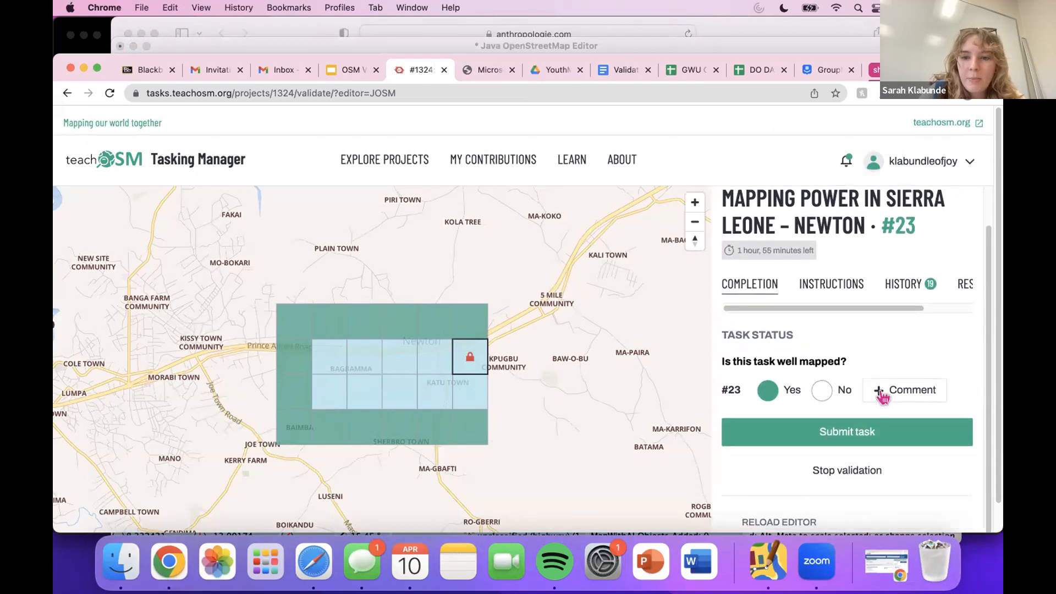
{"action": "left_click", "coordinate": [881, 394]}
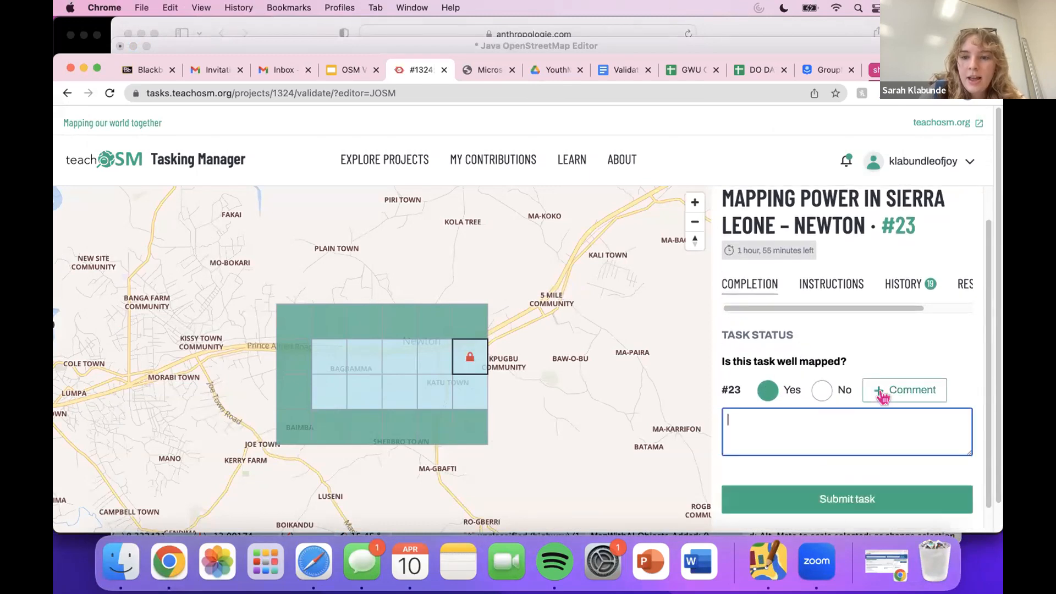
- Review the comments and activities in task #23's history to see who mapped and validated it
{"action": "left_click", "coordinate": [902, 284]}
{"action": "scroll", "coordinate": [784, 423], "scroll_direction": "down", "scroll_amount": 1}
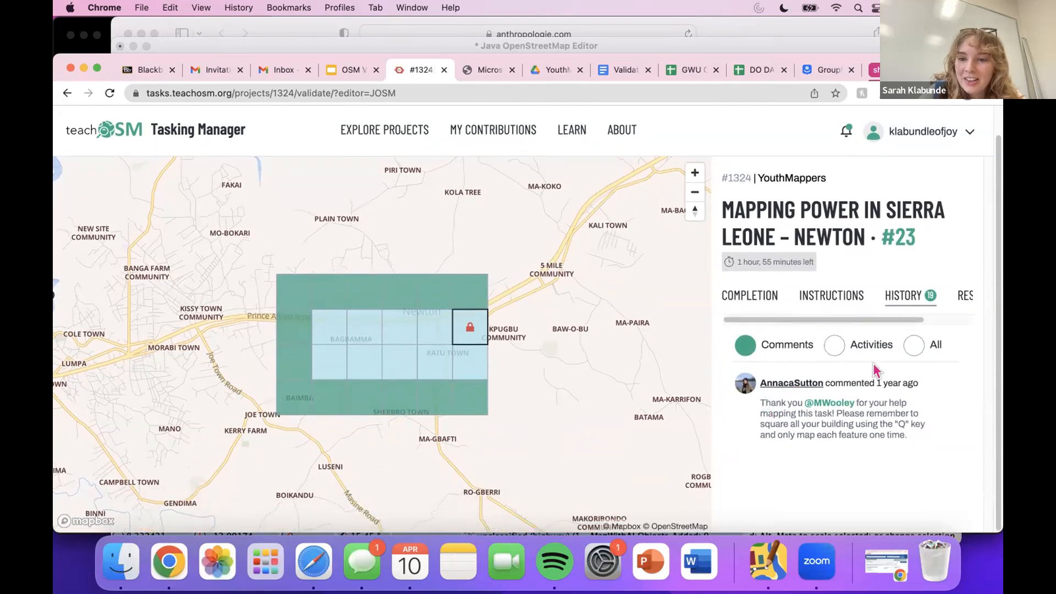
{"action": "left_click", "coordinate": [845, 351]}
{"action": "scroll", "coordinate": [803, 384], "scroll_direction": "down", "scroll_amount": 3}
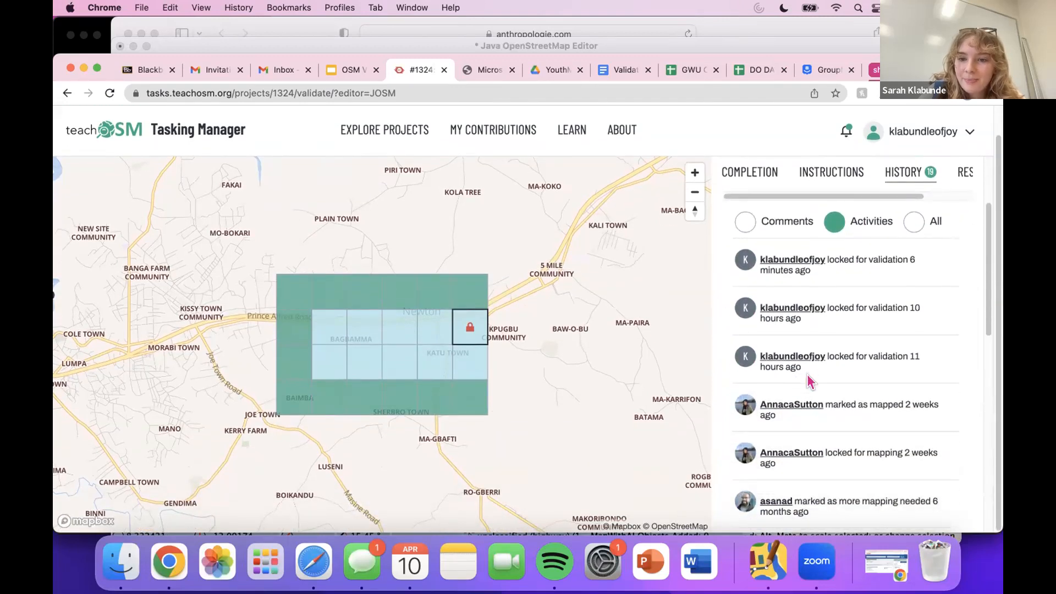
{"action": "scroll", "coordinate": [809, 371], "scroll_direction": "down", "scroll_amount": 7}
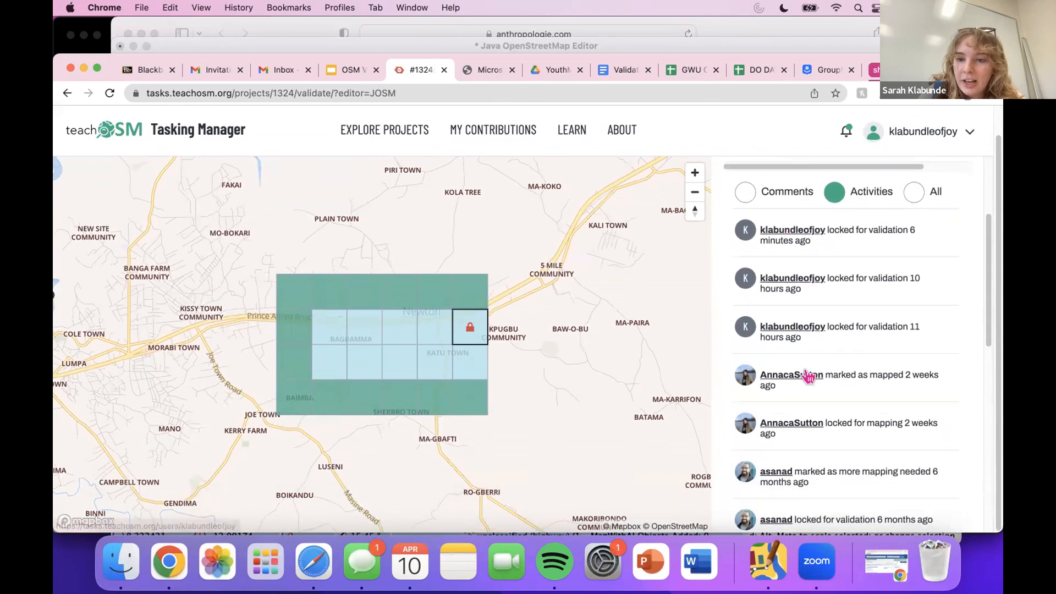
{"action": "scroll", "coordinate": [809, 371], "scroll_direction": "down", "scroll_amount": 4}
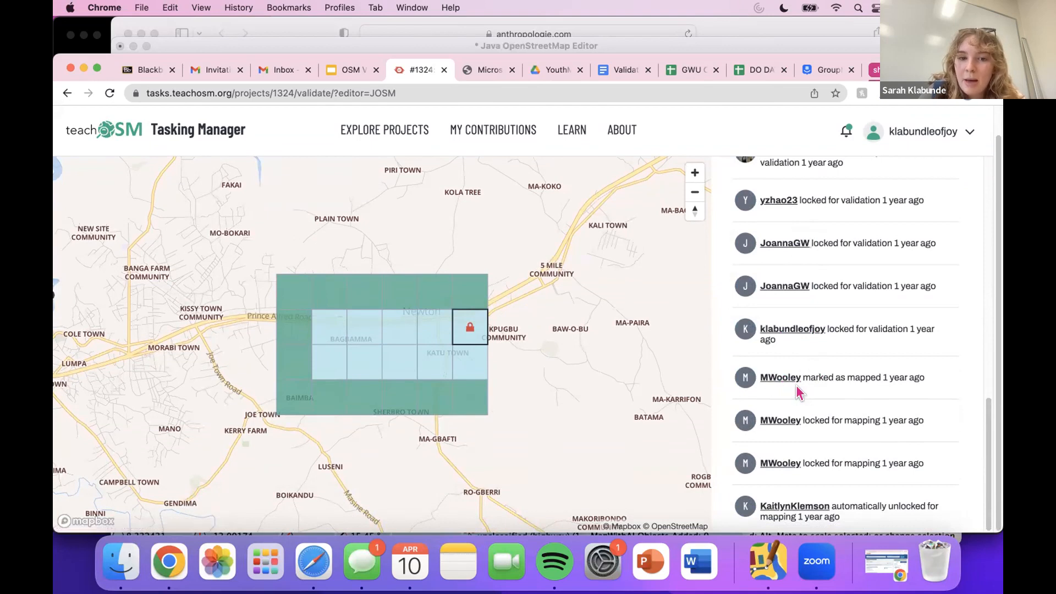
{"action": "scroll", "coordinate": [780, 377], "scroll_direction": "up", "scroll_amount": 3}
{"action": "scroll", "coordinate": [787, 364], "scroll_direction": "up", "scroll_amount": 5}
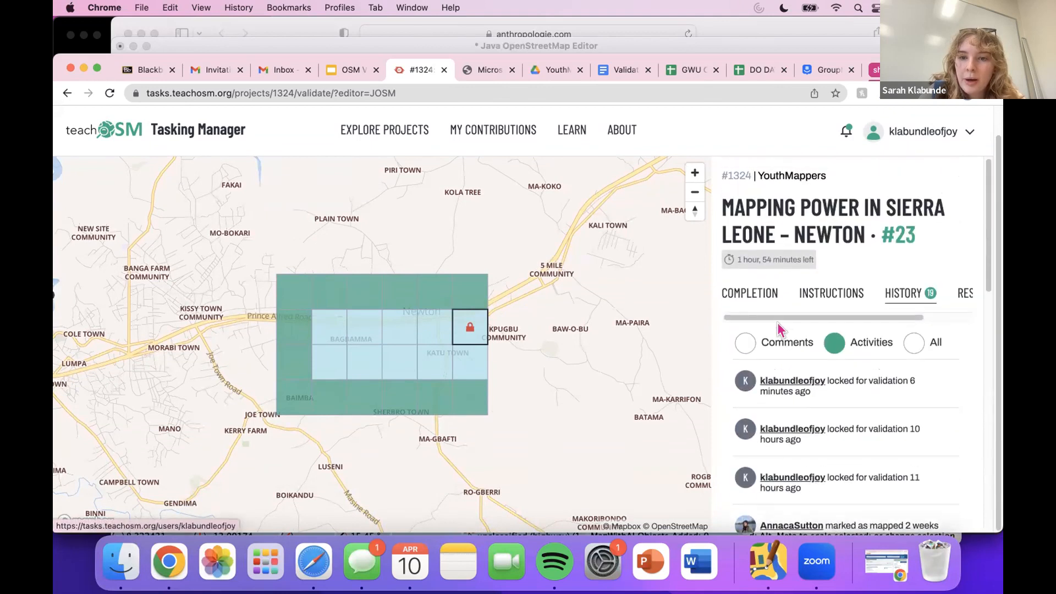
{"action": "left_click", "coordinate": [781, 347]}
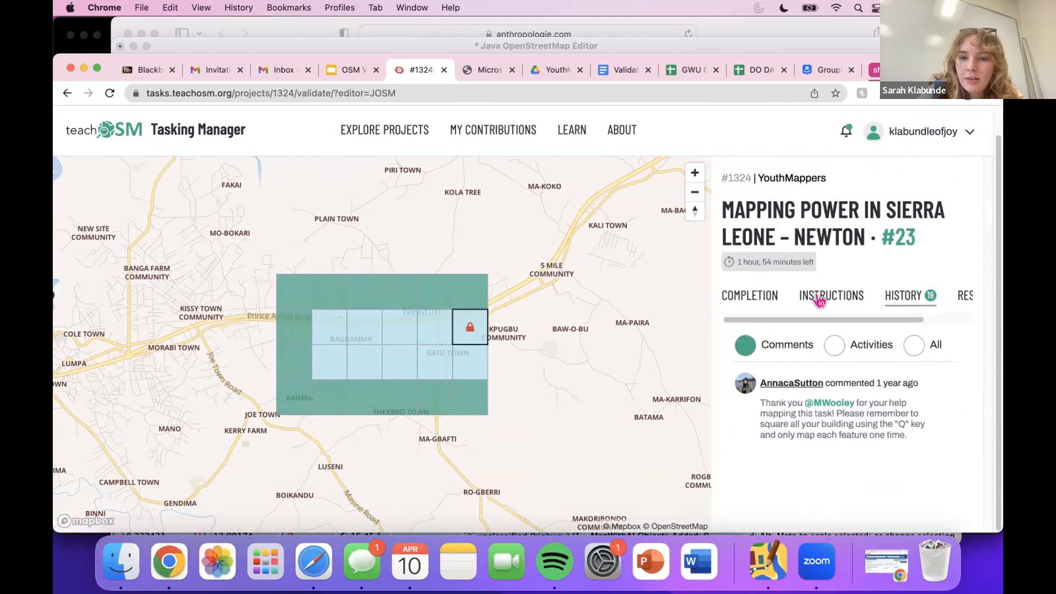
- Return to task #23's completion form and stop its validation without submitting
{"action": "left_click", "coordinate": [751, 301]}
{"action": "left_click", "coordinate": [904, 402]}
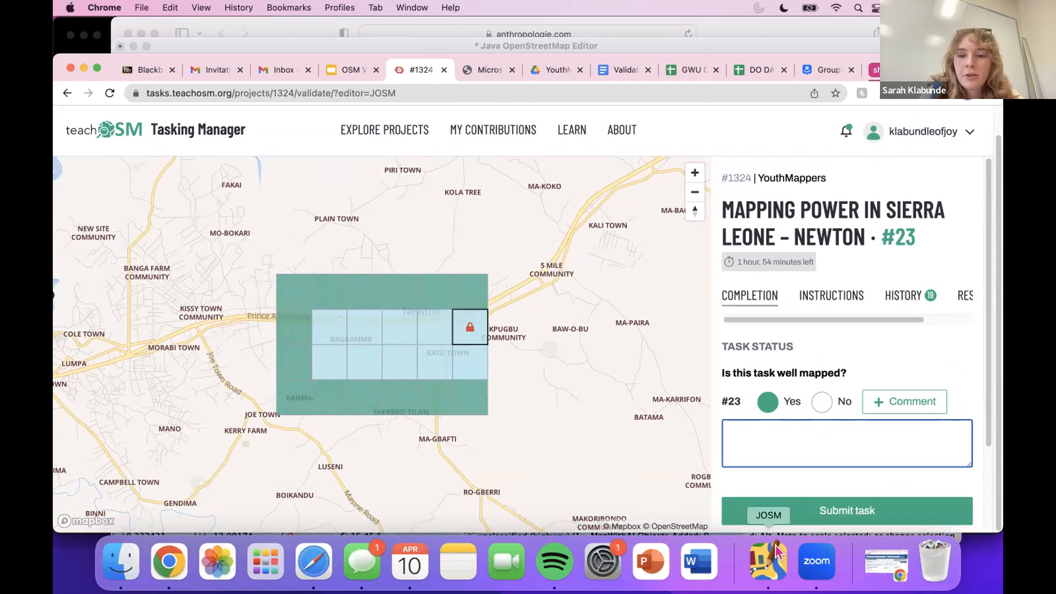
{"action": "left_click", "coordinate": [773, 561]}
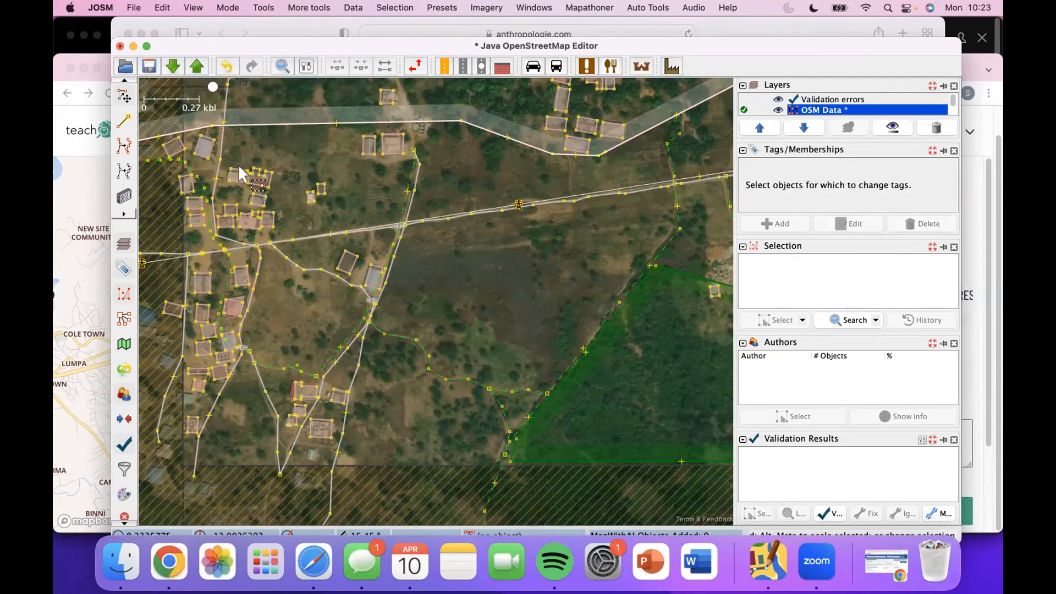
{"action": "left_click", "coordinate": [407, 182]}
{"action": "left_click", "coordinate": [71, 168]}
{"action": "scroll", "coordinate": [800, 363], "scroll_direction": "down", "scroll_amount": 2}
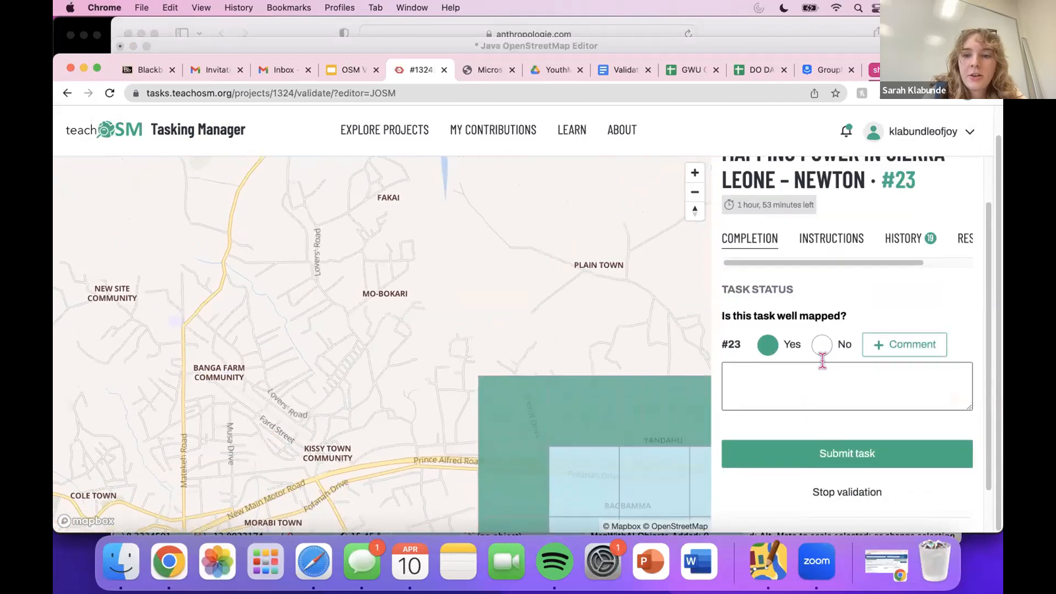
{"action": "left_click", "coordinate": [837, 491]}
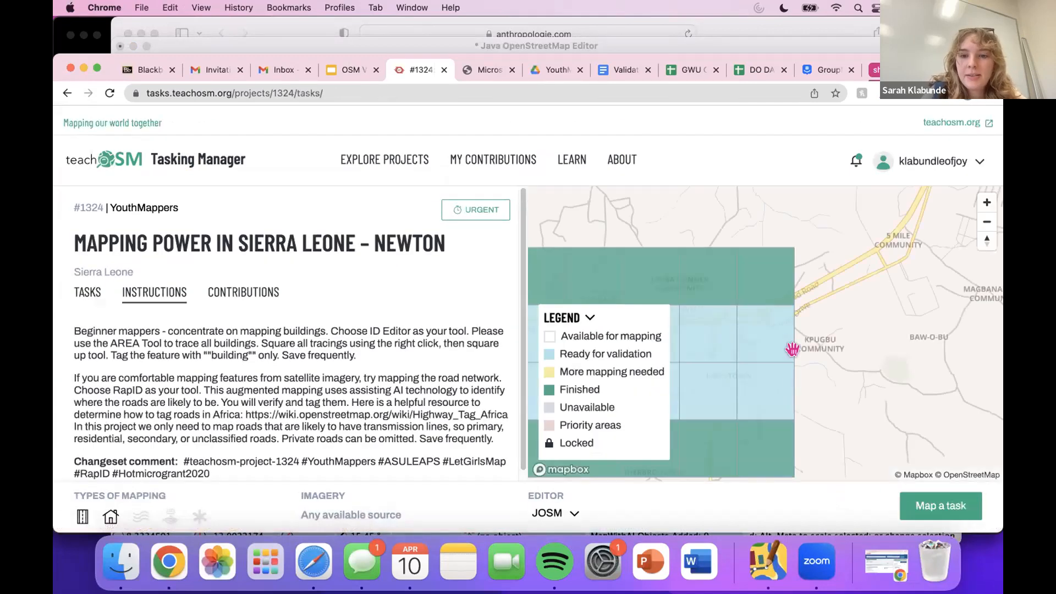
- Start validating task #23 again, look at it in JOSM, and stop the validation in the Tasking Manager
{"action": "left_click", "coordinate": [768, 329]}
{"action": "left_click", "coordinate": [877, 506]}
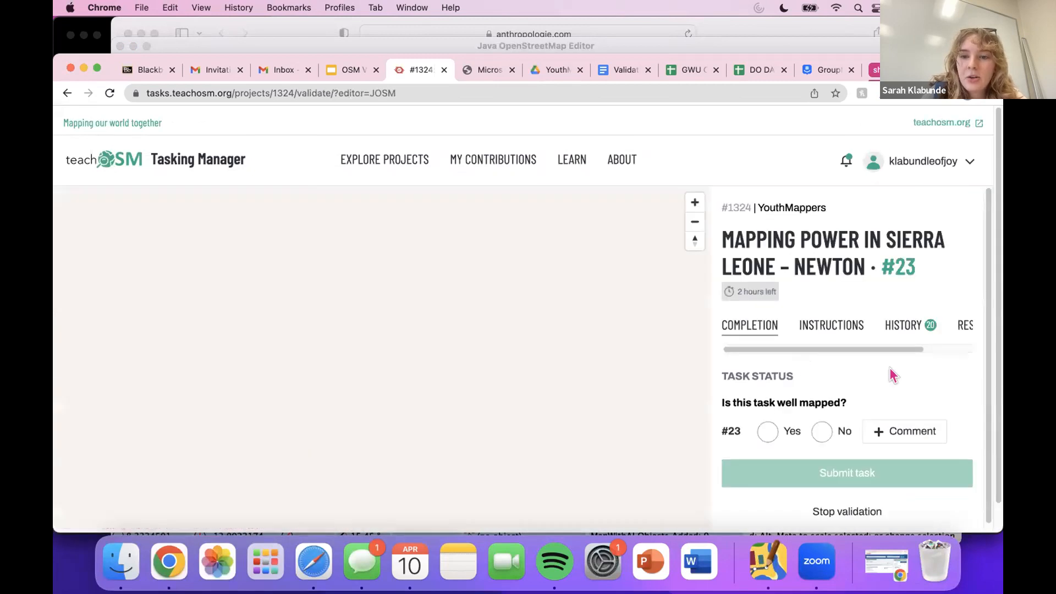
{"action": "left_click", "coordinate": [776, 553]}
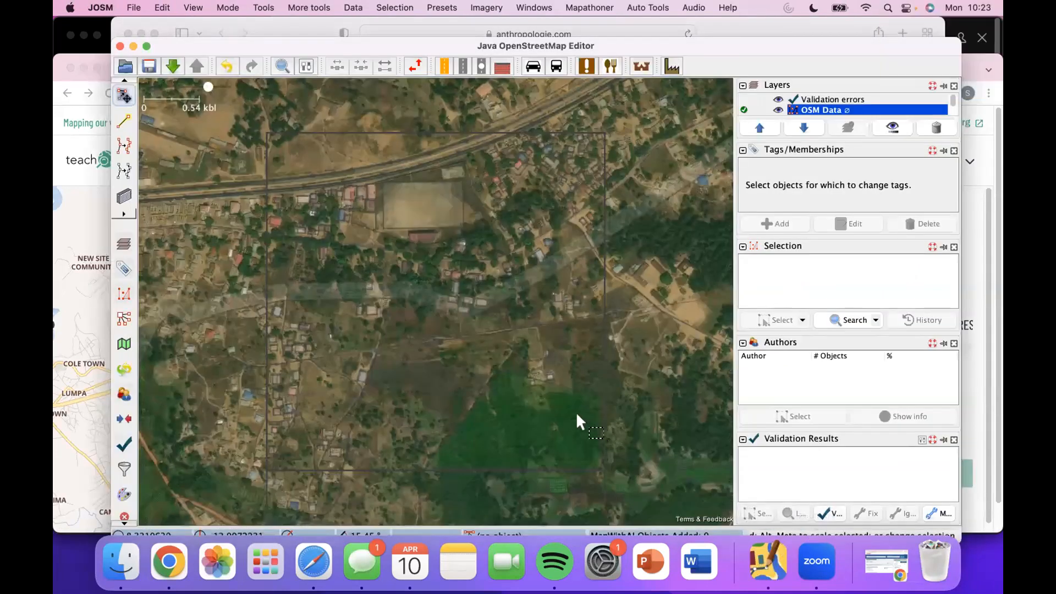
{"action": "left_click", "coordinate": [60, 245]}
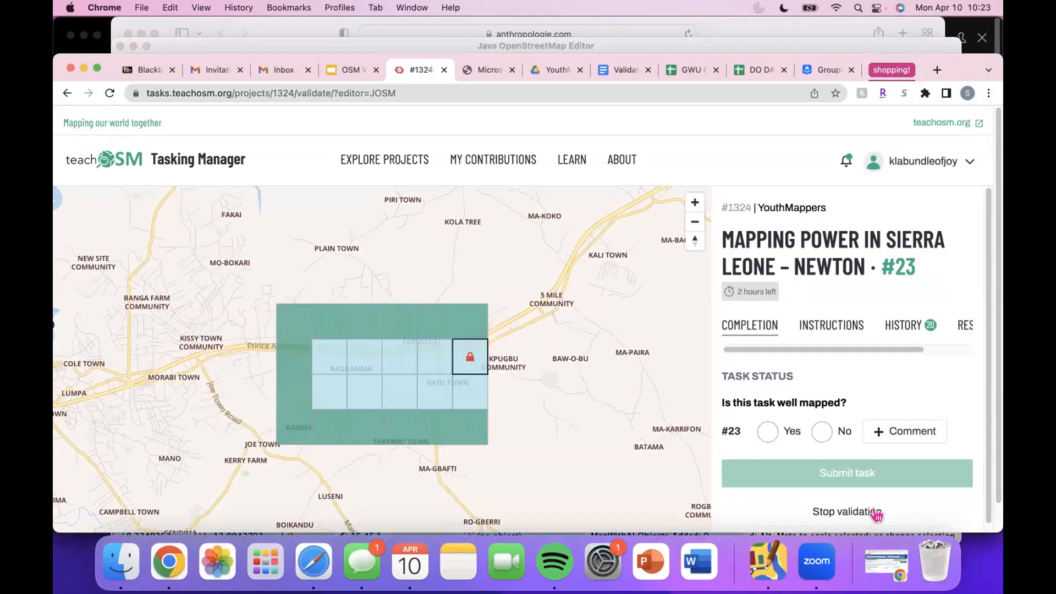
{"action": "left_click", "coordinate": [818, 507]}
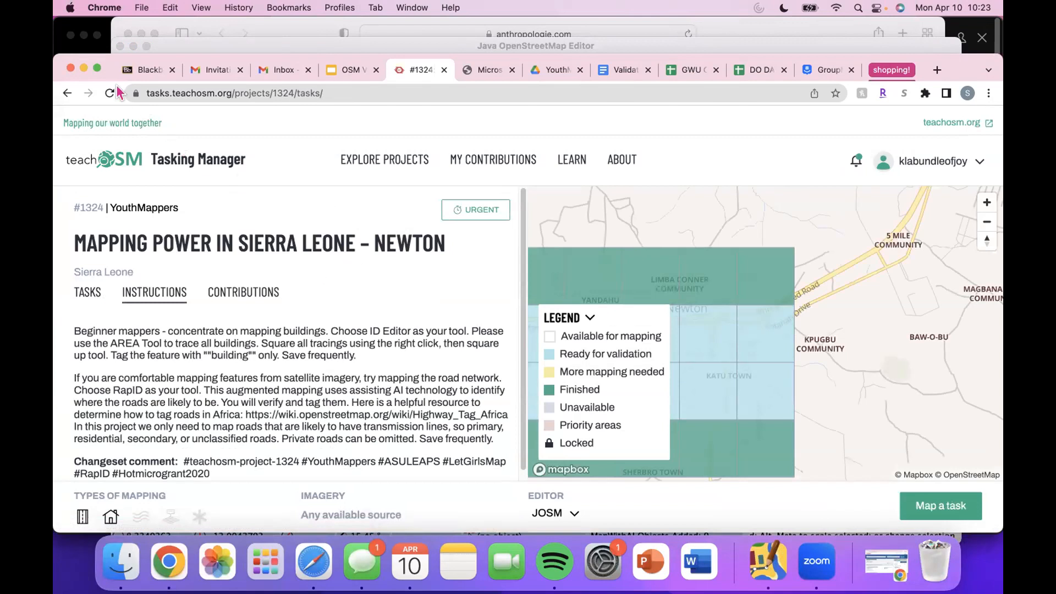
- Bring up the "OSM Validation With JOSM" presentation in Google Slides
{"action": "left_click", "coordinate": [352, 70]}
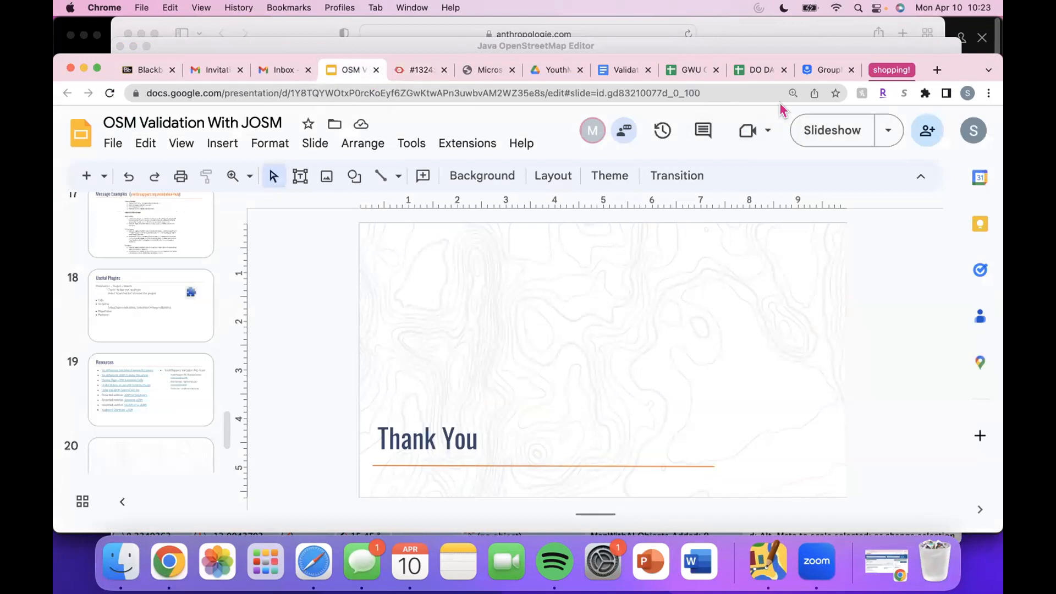
{"action": "left_click_drag", "start_coordinate": [105, 64], "coordinate": [103, 32]}
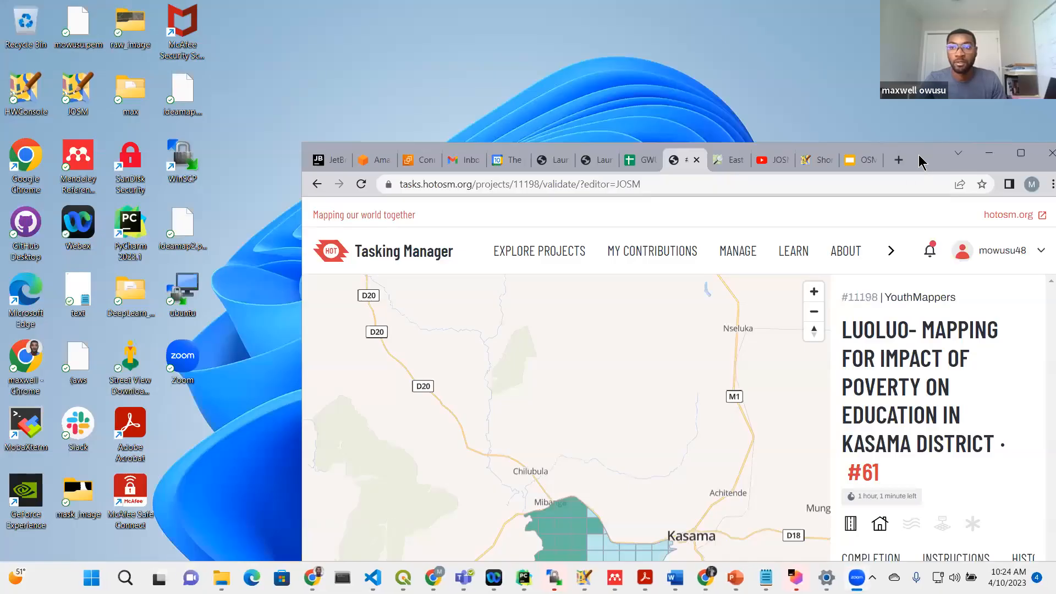
- Maximize the browser window with HOT Tasking Manager project #11198 and stop validating task #61
{"action": "left_click_drag", "start_coordinate": [918, 155], "coordinate": [721, 104]}
{"action": "left_click", "coordinate": [823, 102]}
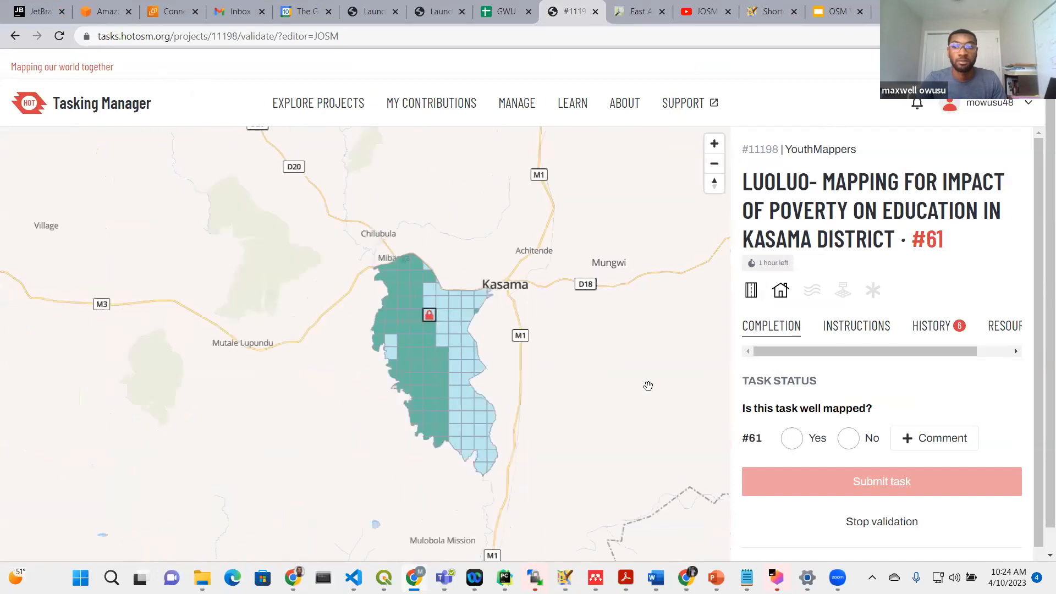
{"action": "left_click", "coordinate": [858, 523]}
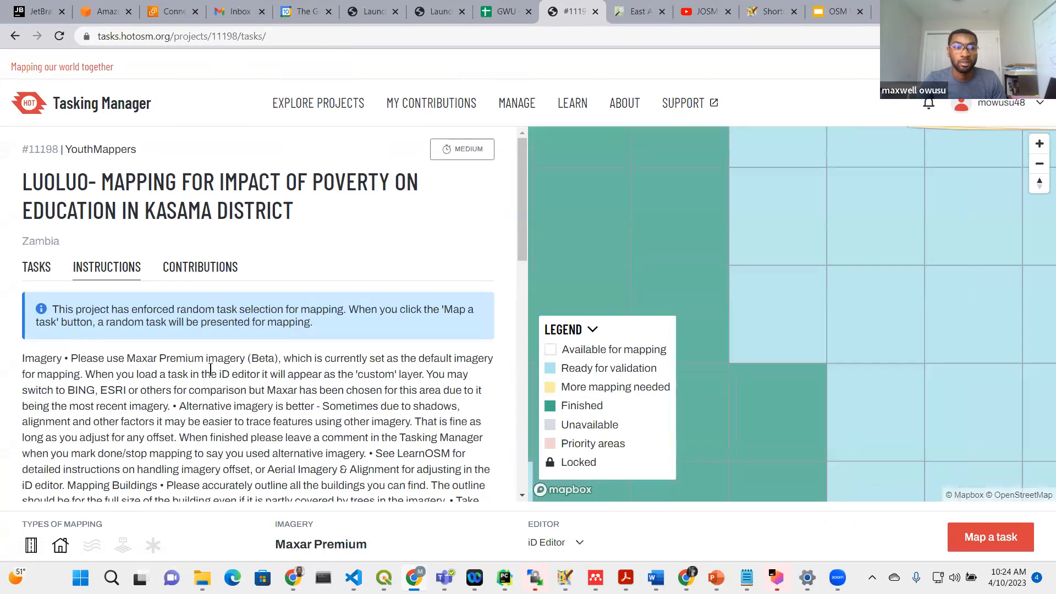
- Read through project #11198's instructions on imagery and mapping buildings
{"action": "scroll", "coordinate": [303, 365], "scroll_direction": "down", "scroll_amount": 3}
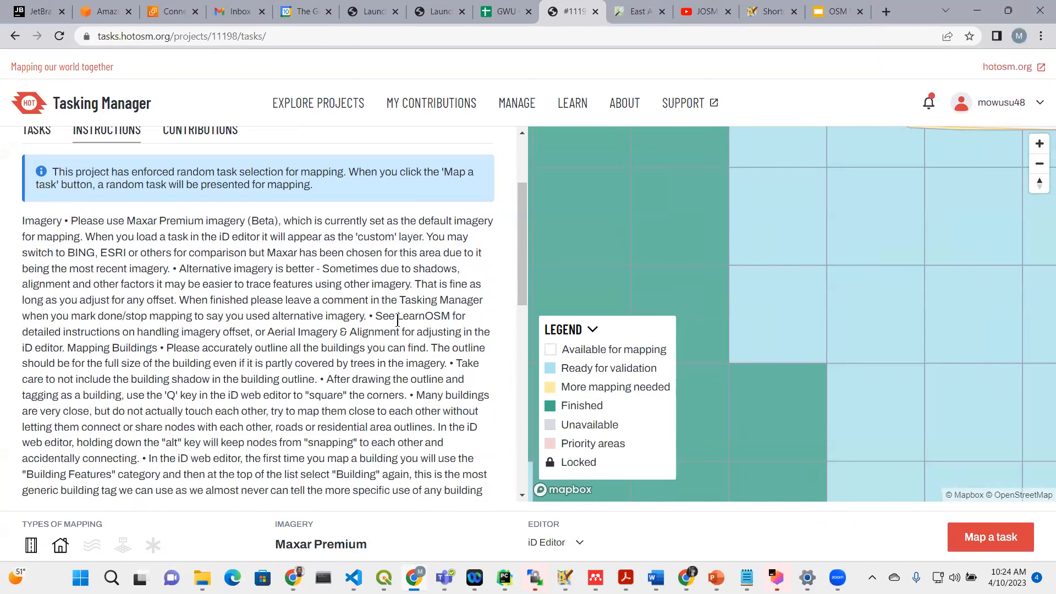
{"action": "scroll", "coordinate": [358, 316], "scroll_direction": "up", "scroll_amount": 3}
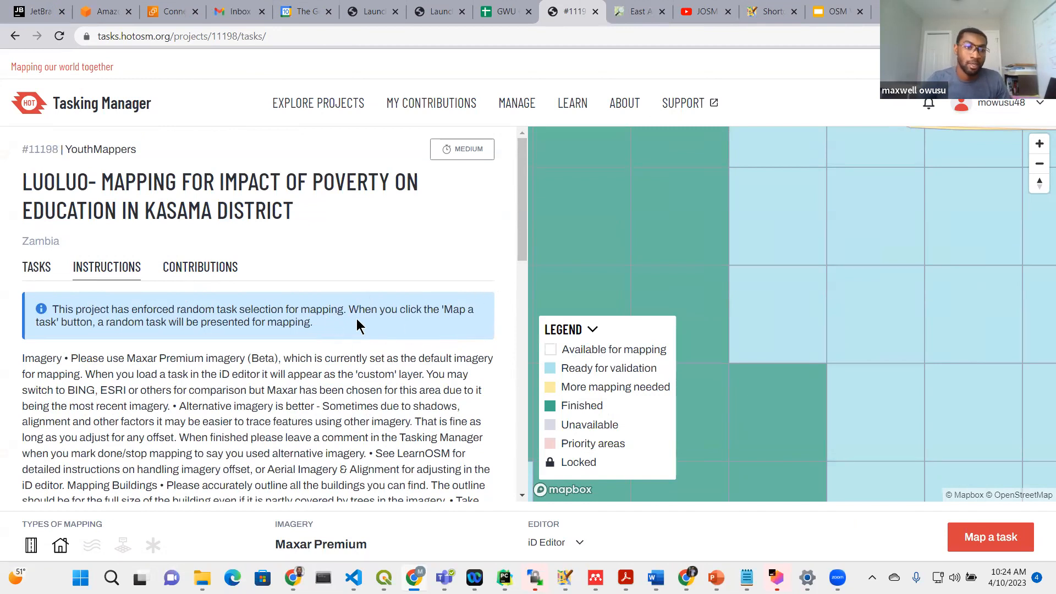
{"action": "scroll", "coordinate": [356, 313], "scroll_direction": "down", "scroll_amount": 5}
{"action": "scroll", "coordinate": [354, 303], "scroll_direction": "up", "scroll_amount": 1}
{"action": "scroll", "coordinate": [353, 308], "scroll_direction": "up", "scroll_amount": 2}
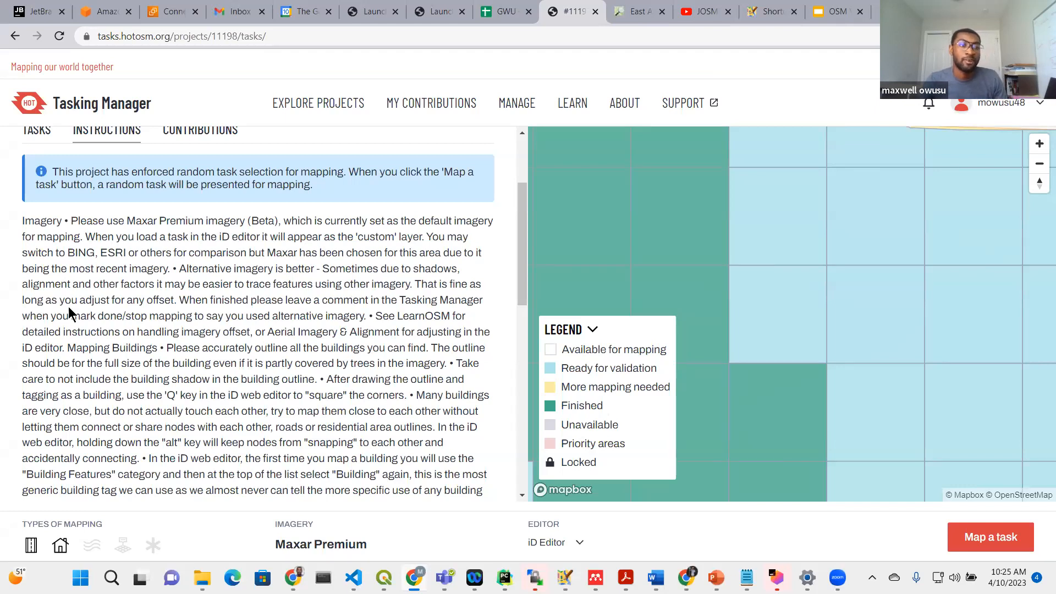
- Highlight the imagery instructions on using Maxar Premium imagery (Beta) and why Maxar was chosen for this area
{"action": "left_click_drag", "start_coordinate": [72, 220], "coordinate": [278, 217]}
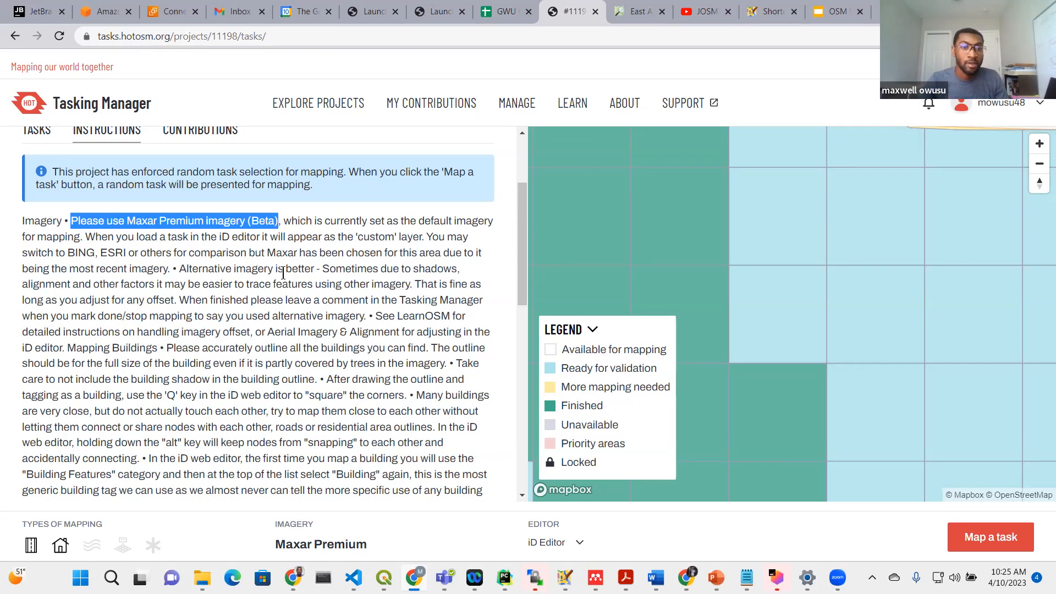
{"action": "scroll", "coordinate": [194, 267], "scroll_direction": "down", "scroll_amount": 1}
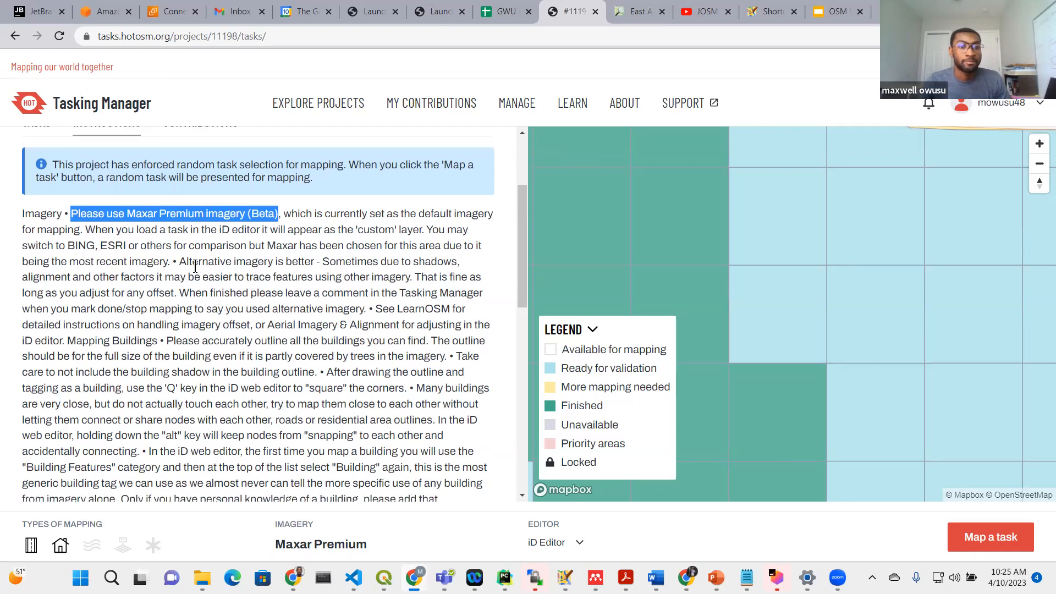
{"action": "scroll", "coordinate": [112, 223], "scroll_direction": "up", "scroll_amount": 1}
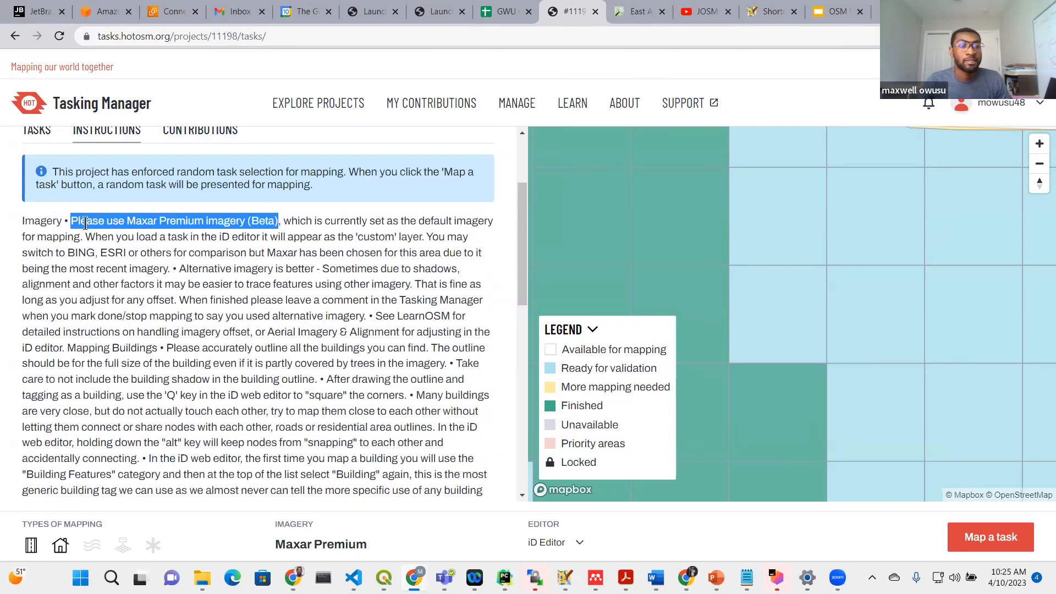
{"action": "left_click", "coordinate": [75, 225]}
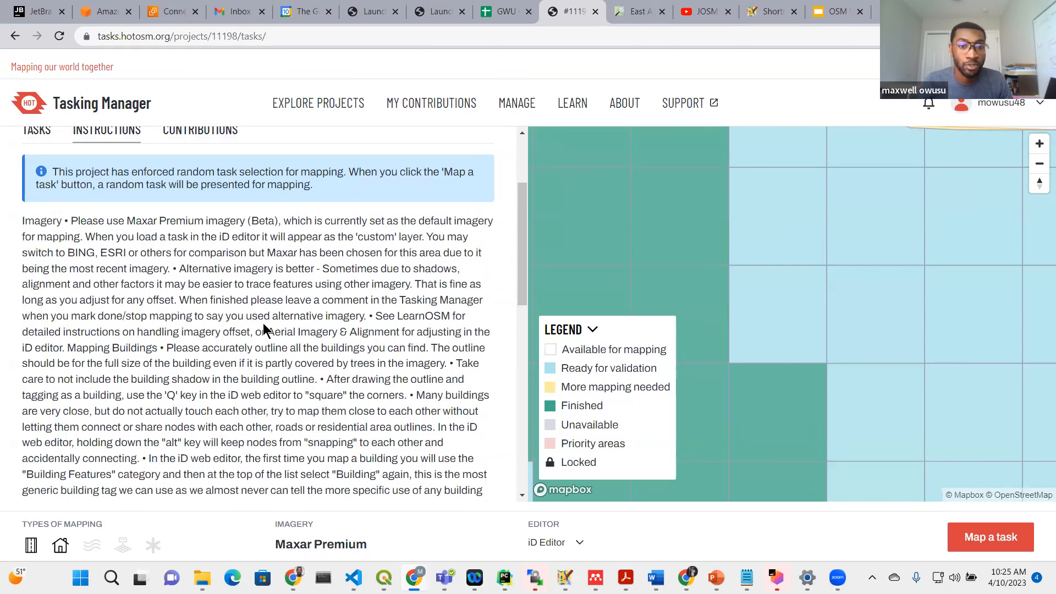
{"action": "left_click_drag", "start_coordinate": [81, 221], "coordinate": [265, 220]}
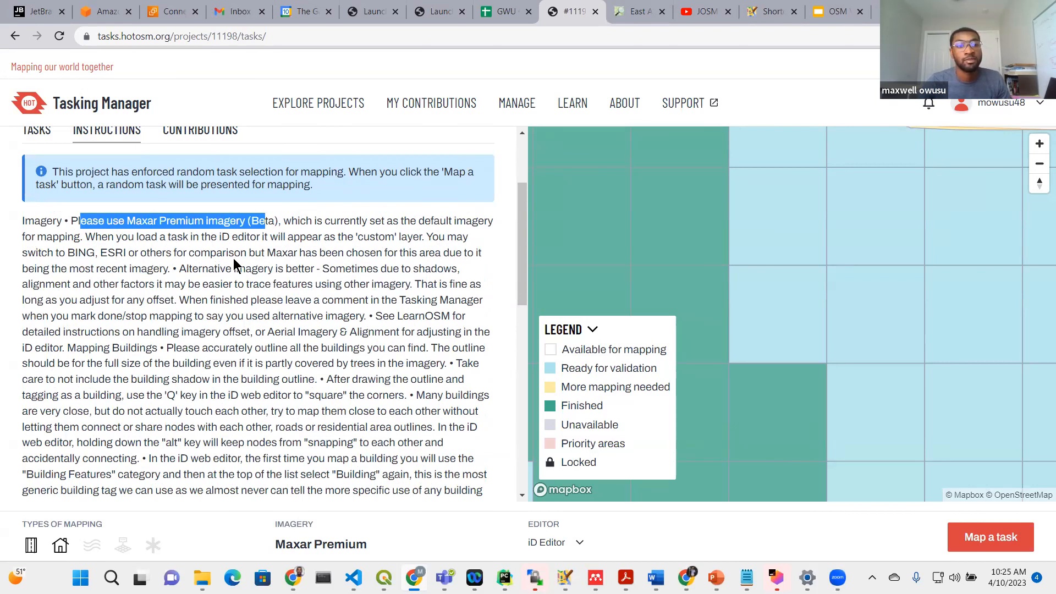
{"action": "left_click_drag", "start_coordinate": [294, 253], "coordinate": [438, 268]}
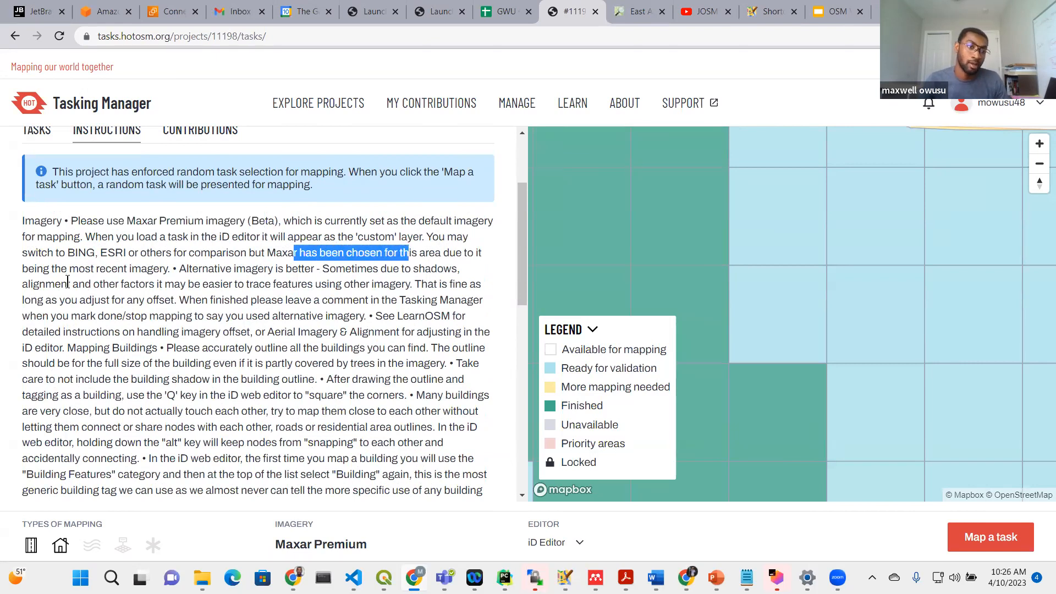
{"action": "left_click_drag", "start_coordinate": [49, 270], "coordinate": [168, 270]}
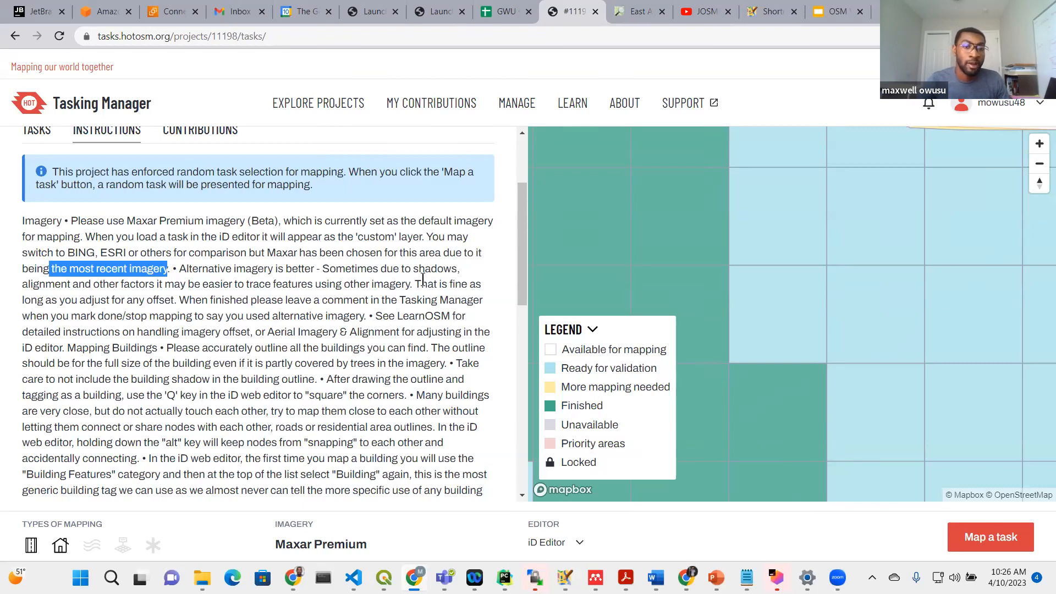
- Highlight the instruction that refers to LearnOSM for handling imagery offset
{"action": "scroll", "coordinate": [404, 294], "scroll_direction": "down", "scroll_amount": 1}
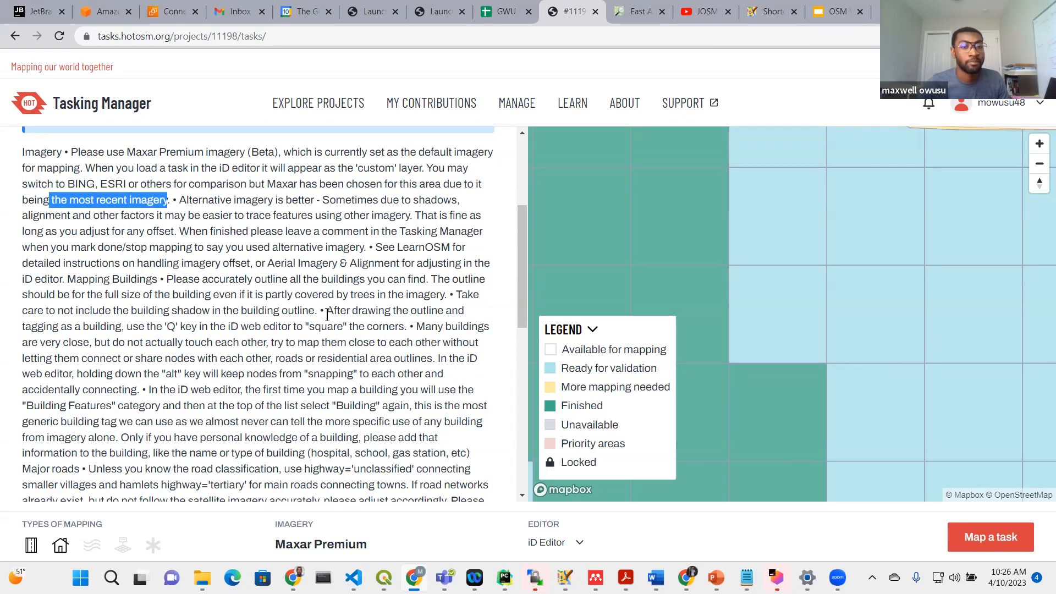
{"action": "left_click_drag", "start_coordinate": [382, 248], "coordinate": [442, 249]}
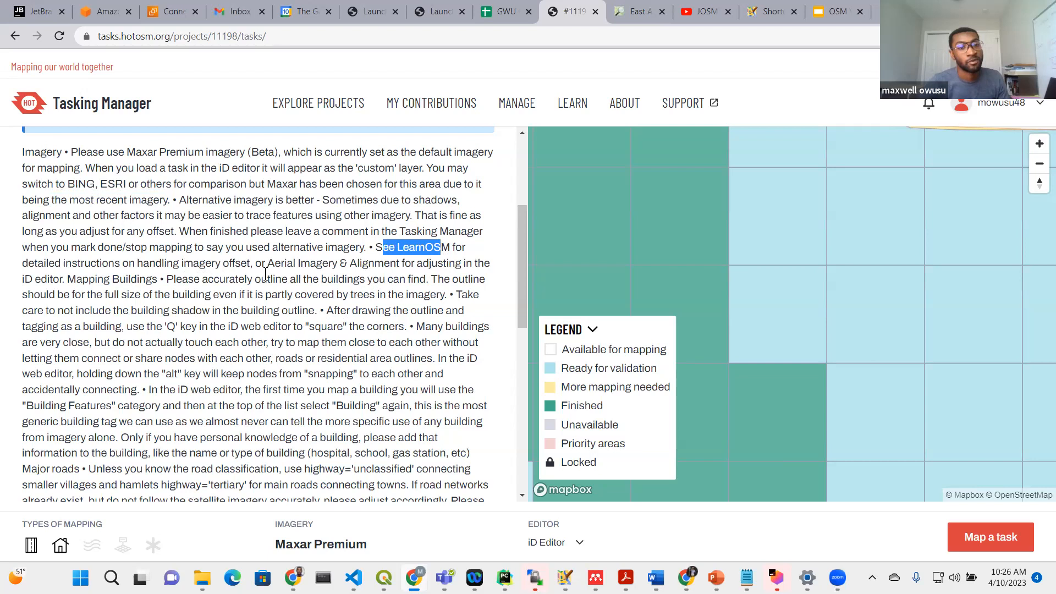
{"action": "left_click", "coordinate": [373, 249]}
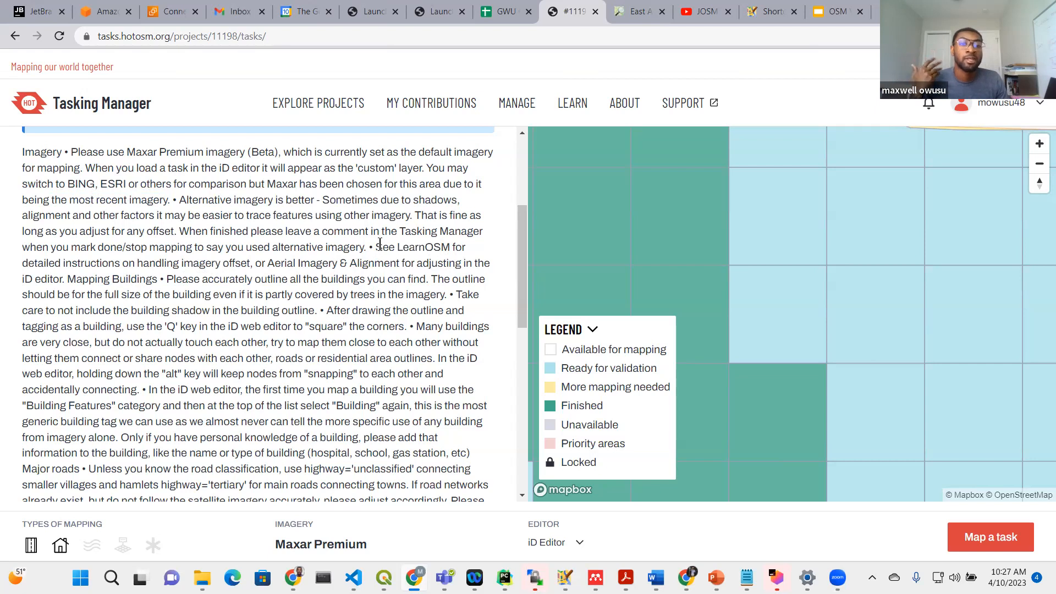
{"action": "left_click_drag", "start_coordinate": [376, 247], "coordinate": [259, 264]}
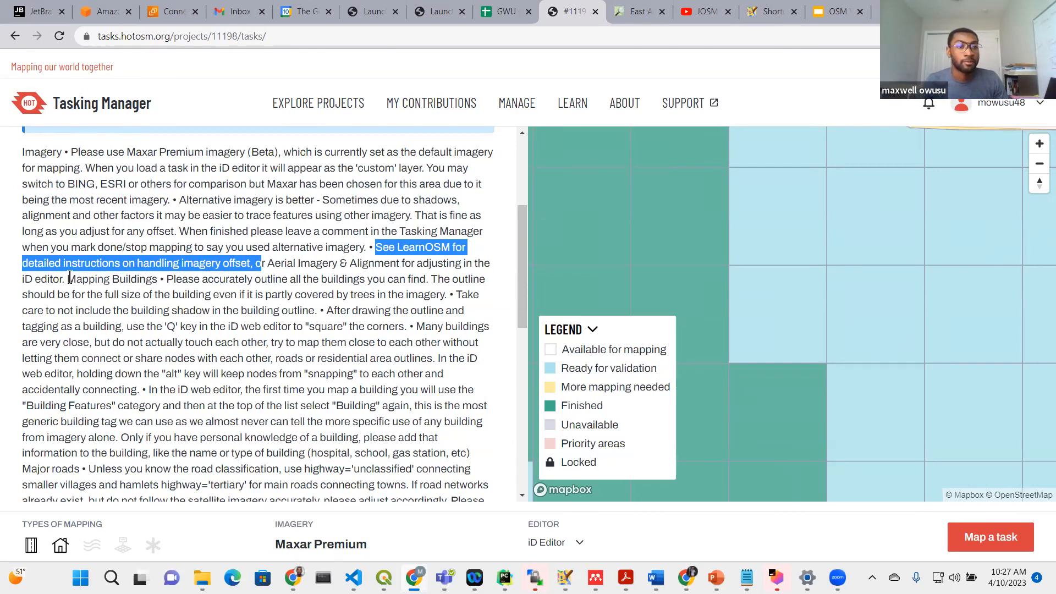
- Highlight the Mapping Buildings instructions on accurate outlines, squaring corners with the 'Q' key, and buildings that stand close together
{"action": "left_click_drag", "start_coordinate": [67, 279], "coordinate": [159, 280]}
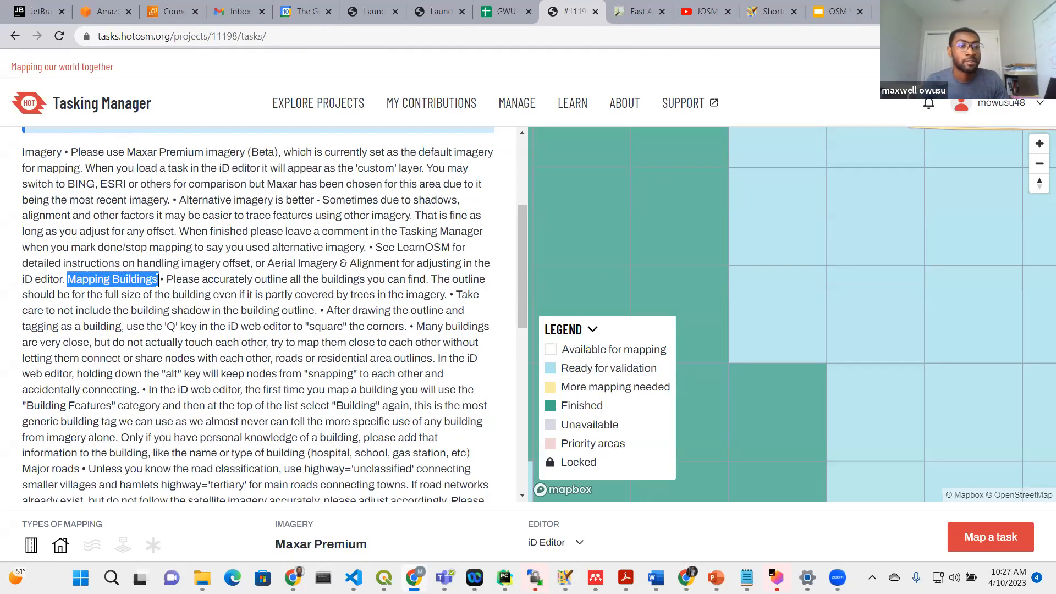
{"action": "scroll", "coordinate": [201, 284], "scroll_direction": "down", "scroll_amount": 1}
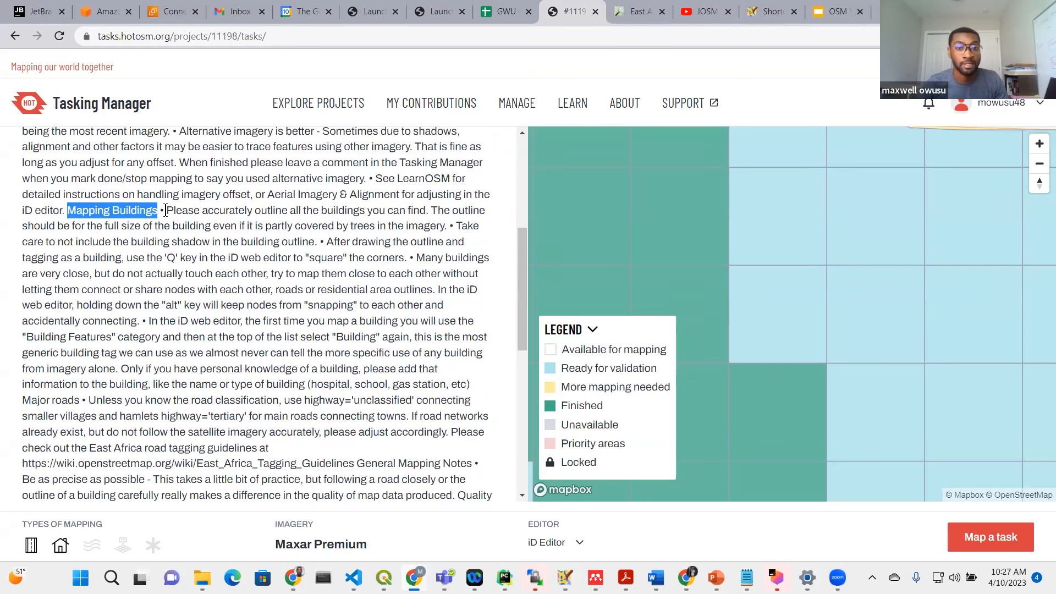
{"action": "left_click_drag", "start_coordinate": [165, 212], "coordinate": [261, 216]}
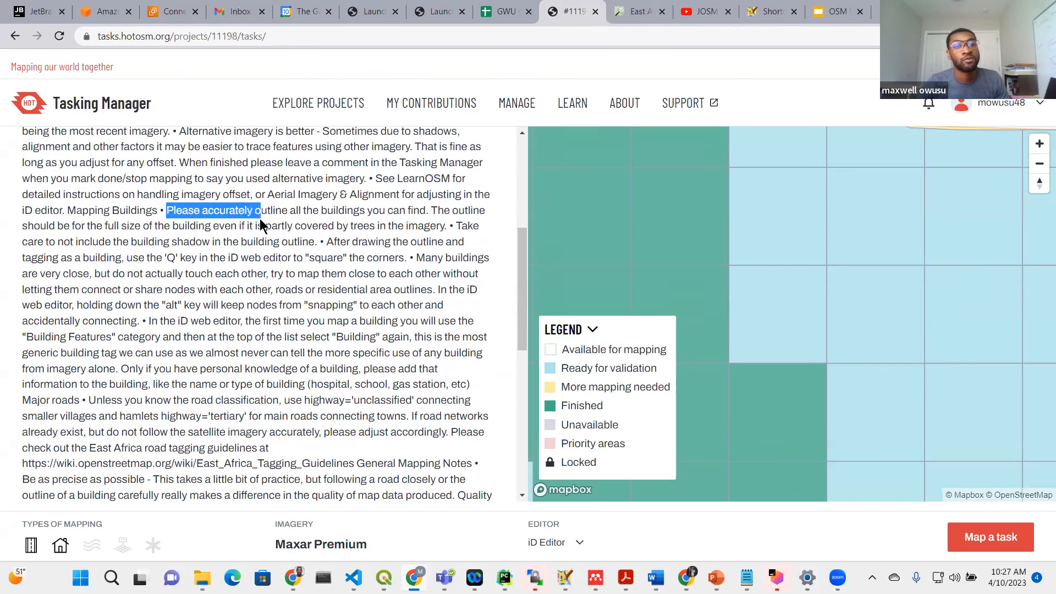
{"action": "right_click", "coordinate": [326, 242]}
{"action": "left_click", "coordinate": [463, 216]}
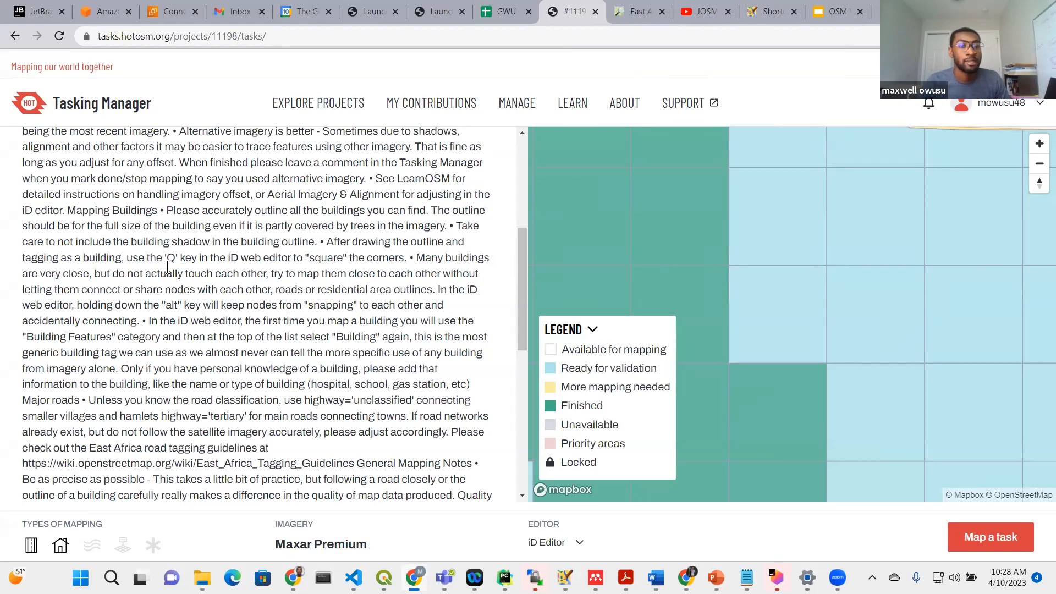
{"action": "left_click_drag", "start_coordinate": [156, 259], "coordinate": [201, 259]}
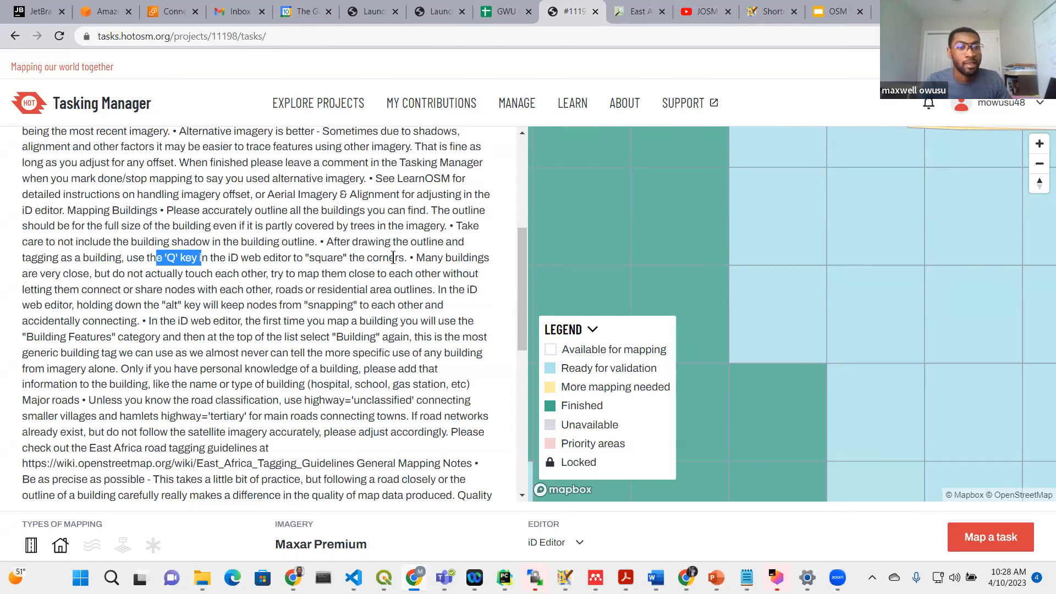
{"action": "left_click_drag", "start_coordinate": [415, 259], "coordinate": [482, 280]}
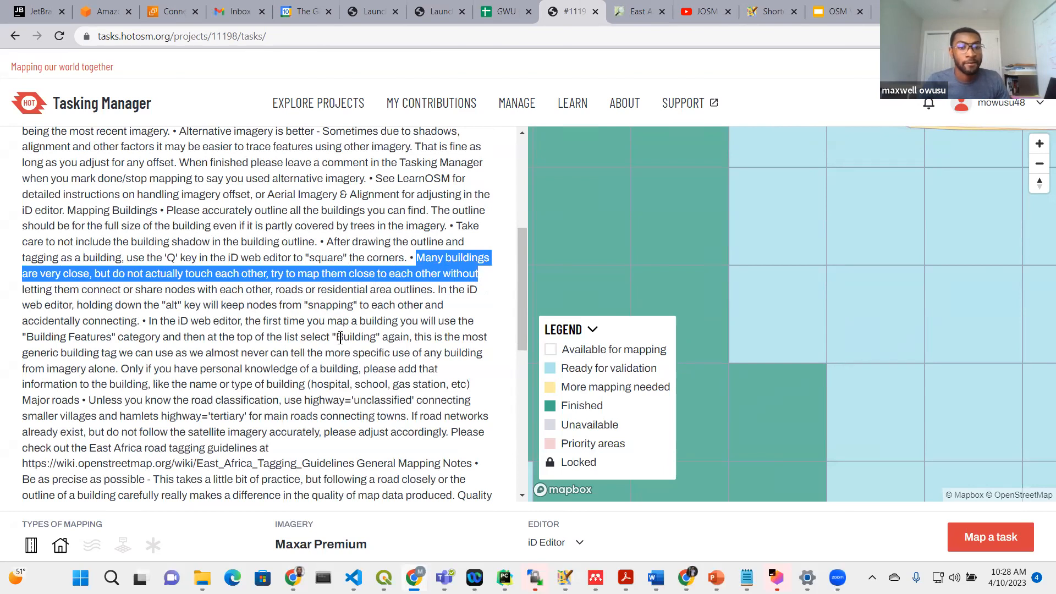
- Highlight the Major roads instructions on using highway='unclassified' for roads connecting smaller villages and hamlets
{"action": "scroll", "coordinate": [288, 368], "scroll_direction": "down", "scroll_amount": 1}
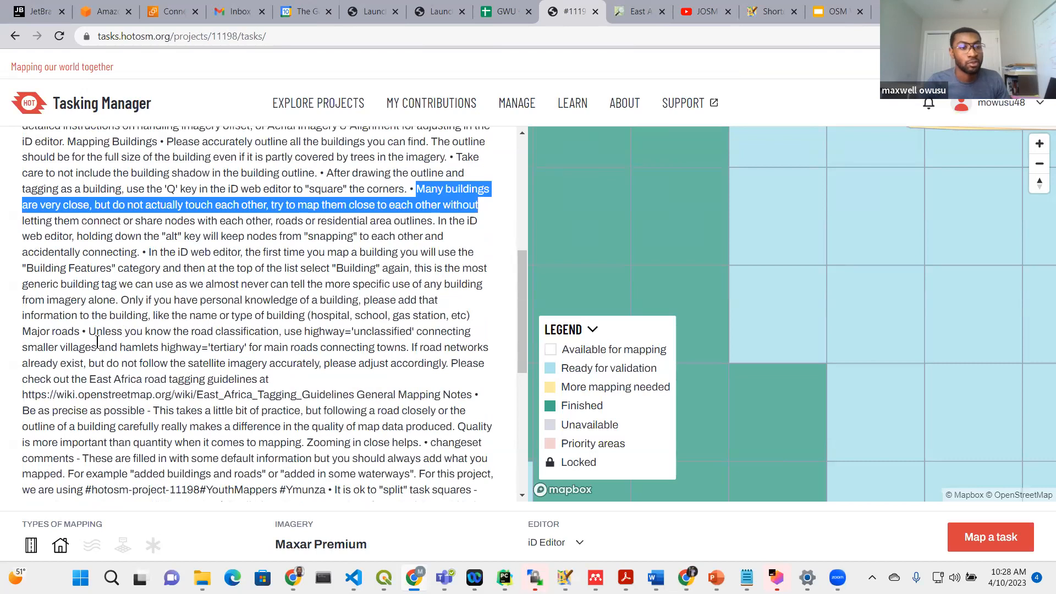
{"action": "left_click_drag", "start_coordinate": [22, 332], "coordinate": [82, 335]}
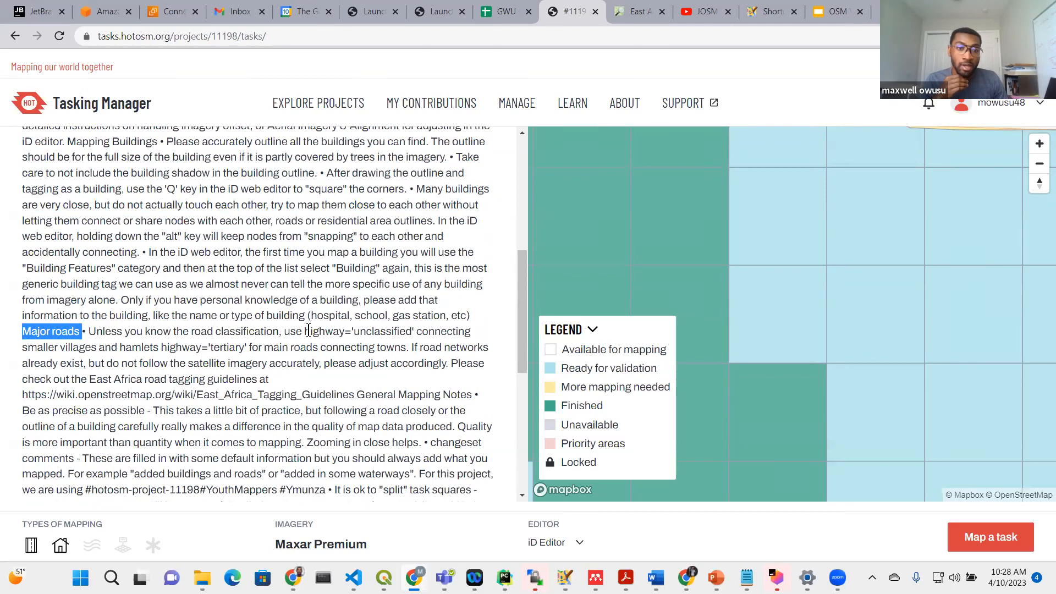
{"action": "left_click_drag", "start_coordinate": [304, 331], "coordinate": [419, 336]}
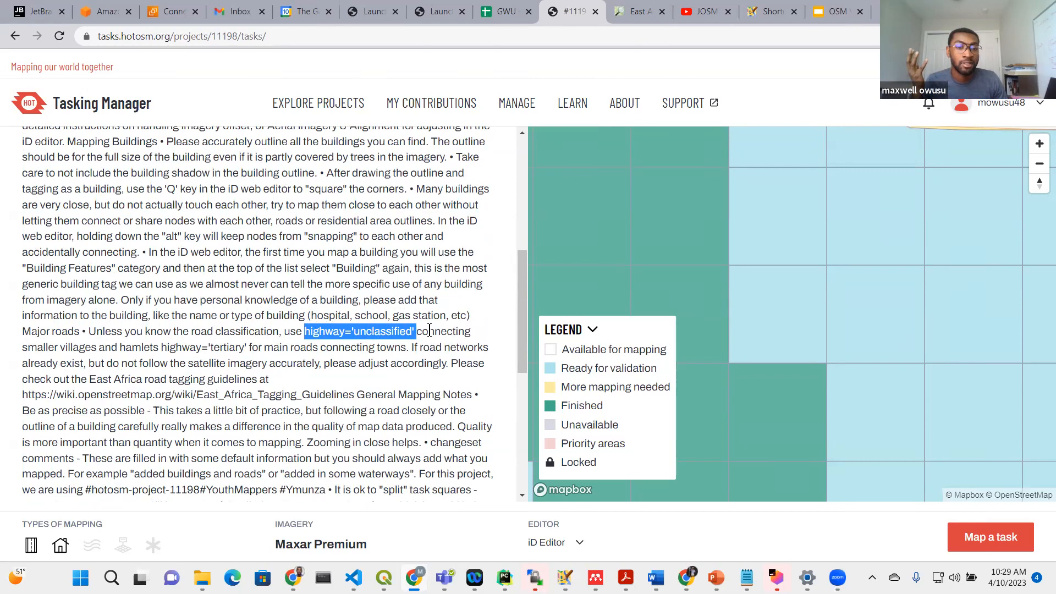
{"action": "left_click_drag", "start_coordinate": [428, 333], "coordinate": [158, 349]}
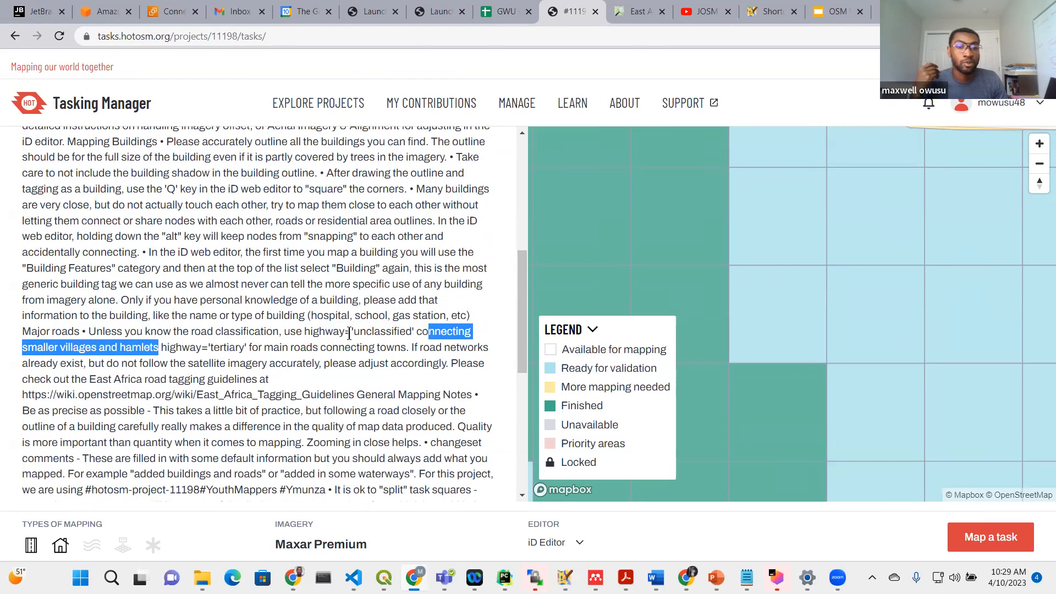
{"action": "left_click", "coordinate": [374, 333]}
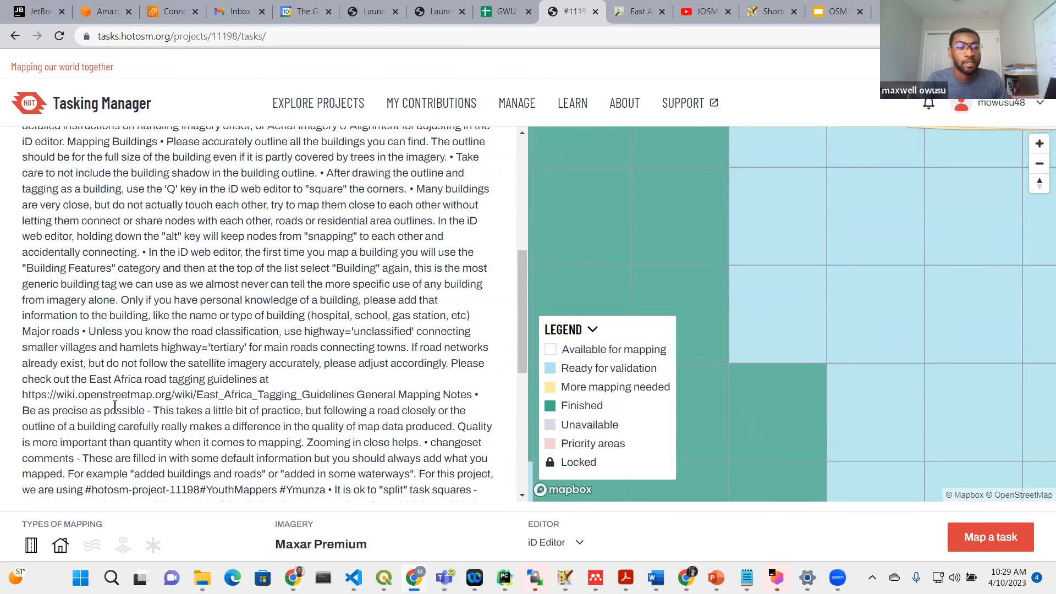
- Copy the East_Africa_Tagging_Guidelines wiki address from the instructions and open it in a new browser tab
{"action": "left_click_drag", "start_coordinate": [23, 395], "coordinate": [355, 392]}
{"action": "key", "text": "ctrl+c"}
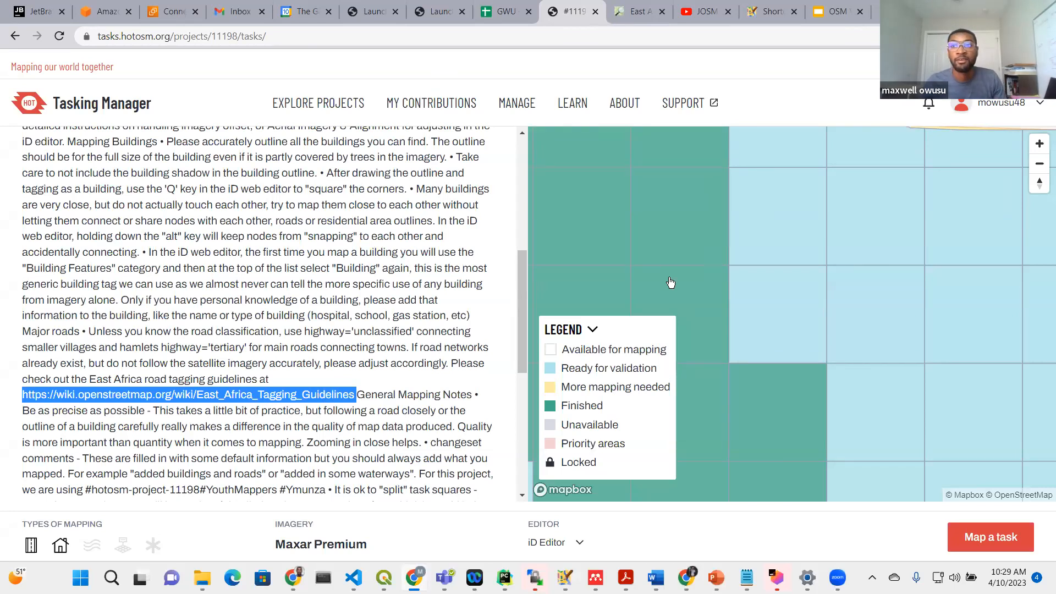
{"action": "left_click", "coordinate": [884, 12]}
{"action": "key", "text": "ctrl+v"}
{"action": "key", "text": "Return"}
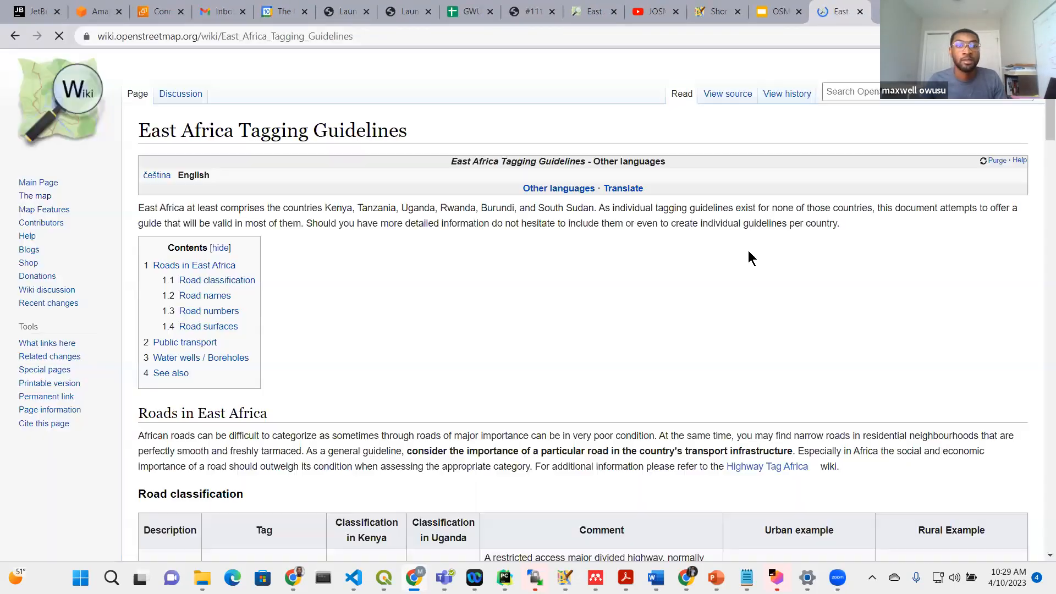
- Examine the Road classification table for the tags, comments and example photos from motorways to local roads
{"action": "scroll", "coordinate": [693, 301], "scroll_direction": "down", "scroll_amount": 8}
{"action": "scroll", "coordinate": [695, 302], "scroll_direction": "up", "scroll_amount": 3}
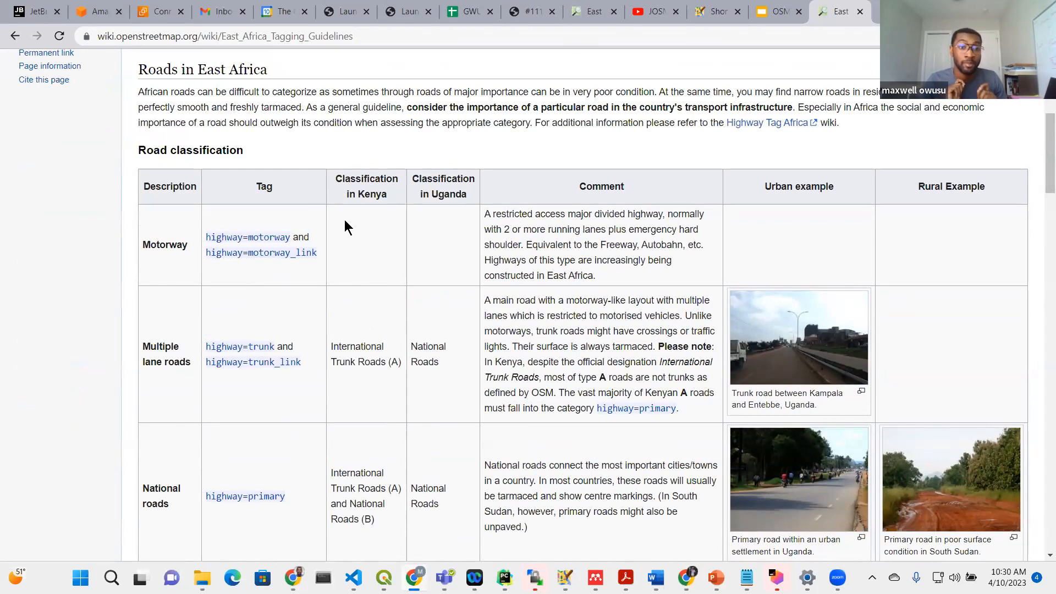
{"action": "scroll", "coordinate": [472, 303], "scroll_direction": "down", "scroll_amount": 1}
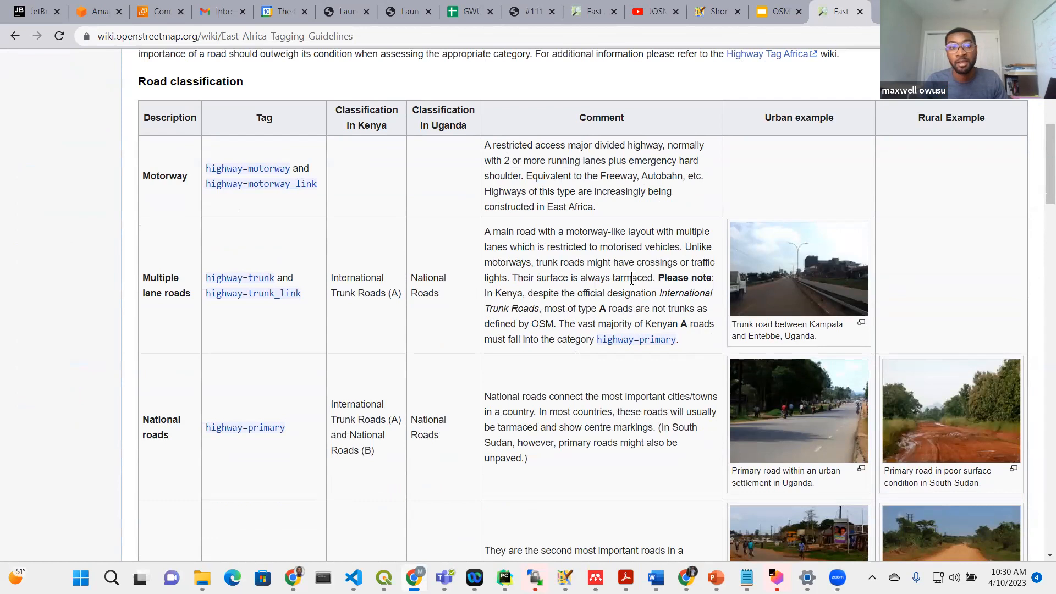
{"action": "scroll", "coordinate": [606, 297], "scroll_direction": "down", "scroll_amount": 1}
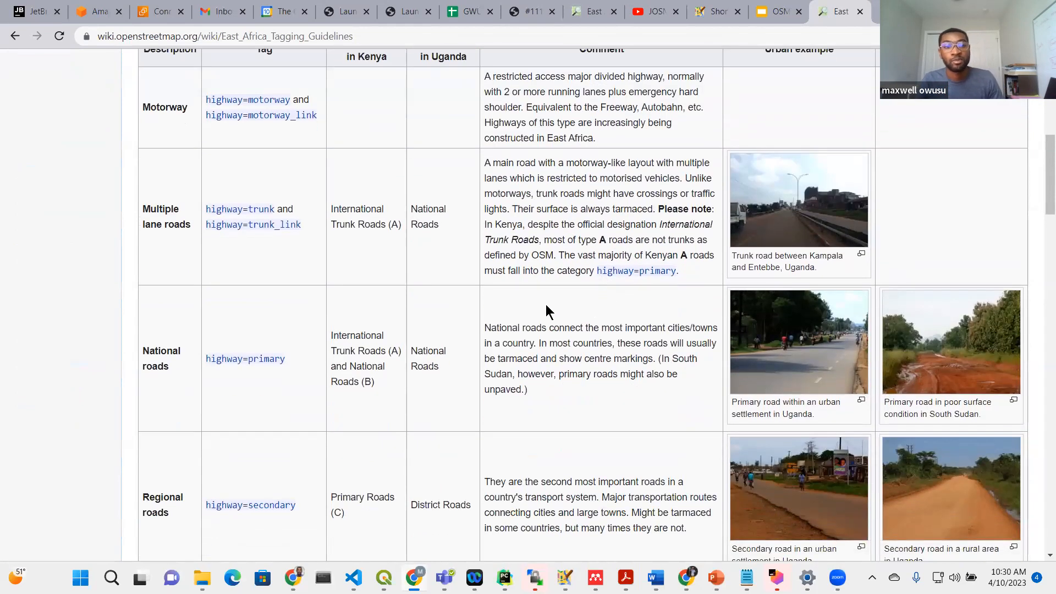
{"action": "scroll", "coordinate": [548, 314], "scroll_direction": "down", "scroll_amount": 2}
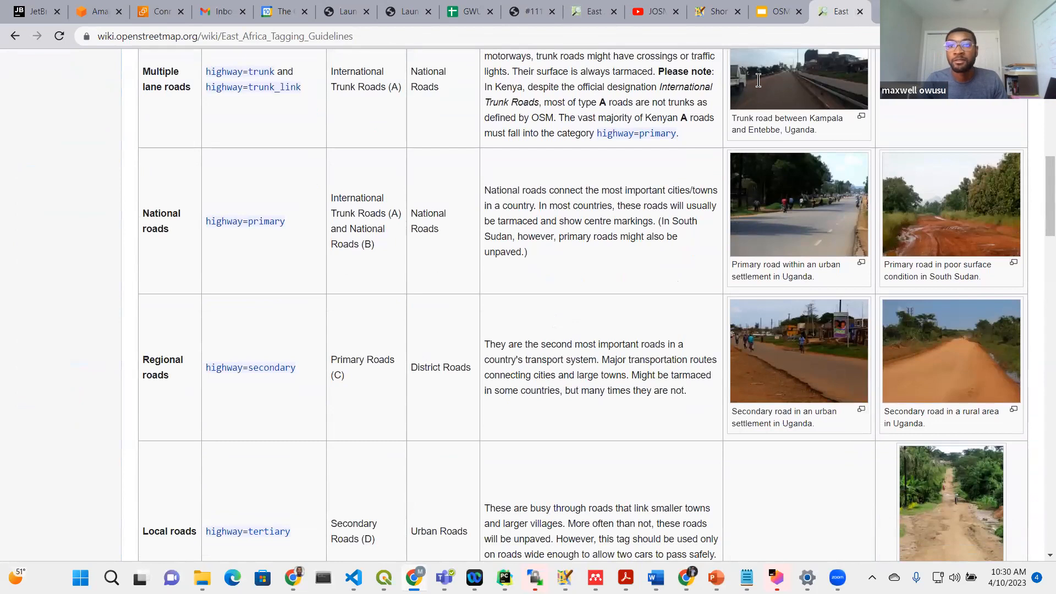
- Return to project #11198 in a maximized window and read the General Mapping Notes through to the changeset comments
{"action": "left_click", "coordinate": [1008, 10]}
{"action": "left_click", "coordinate": [643, 63]}
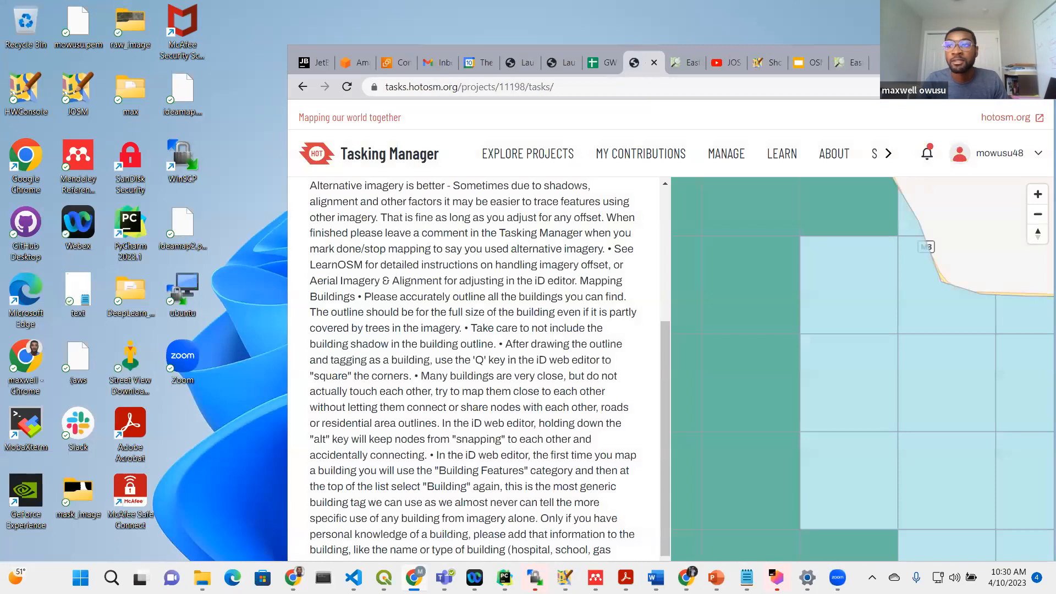
{"action": "left_click", "coordinate": [1007, 58]}
{"action": "scroll", "coordinate": [318, 350], "scroll_direction": "down", "scroll_amount": 2}
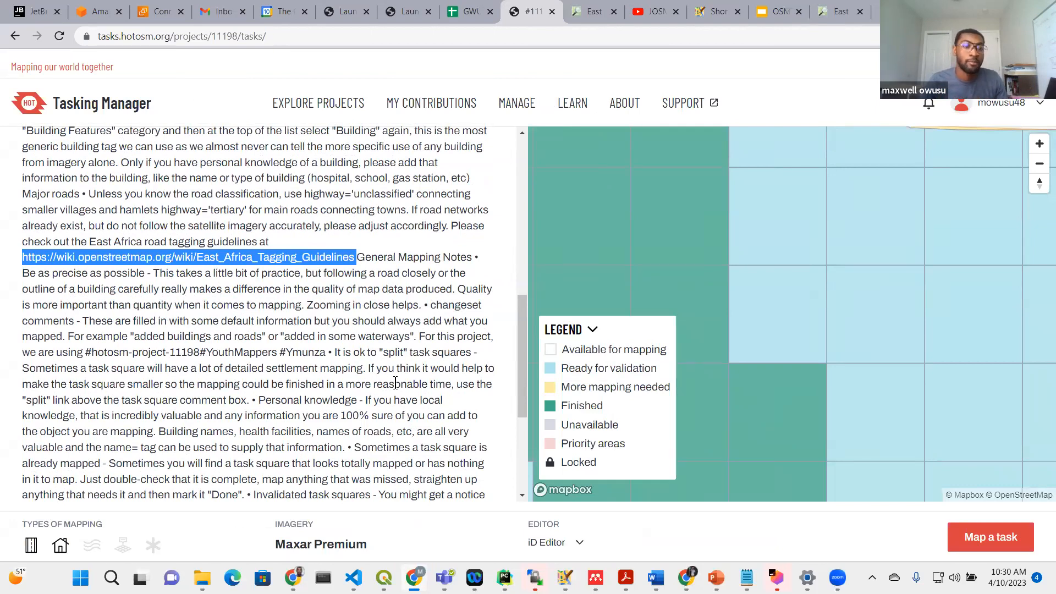
{"action": "left_click_drag", "start_coordinate": [166, 416], "coordinate": [444, 418]}
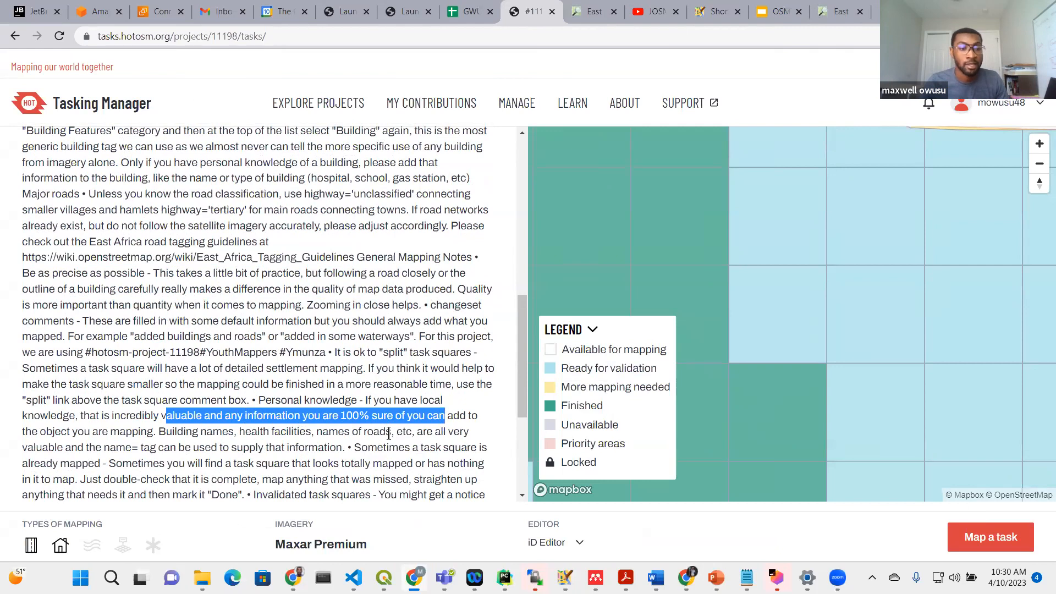
{"action": "scroll", "coordinate": [366, 427], "scroll_direction": "down", "scroll_amount": 4}
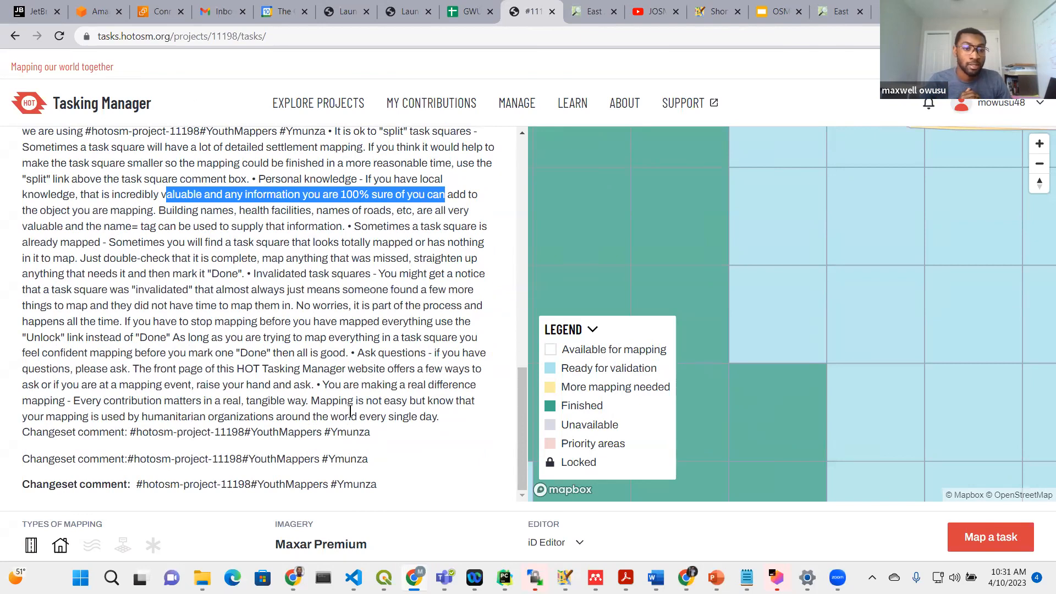
- Set the project's editor to JOSM and show a wider area of the task grid around Kasama Airport
{"action": "left_click", "coordinate": [550, 544]}
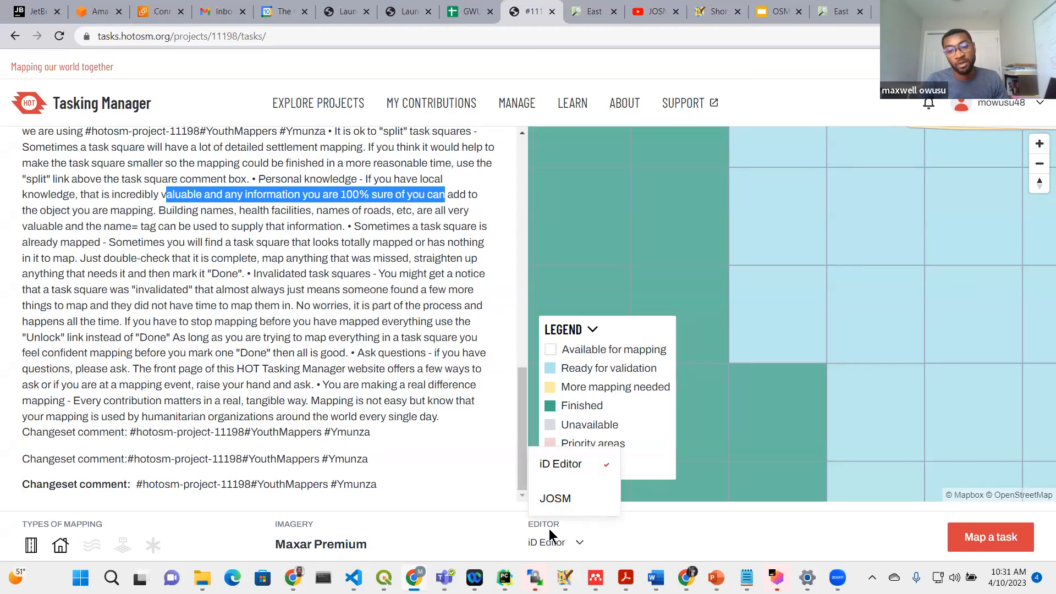
{"action": "left_click", "coordinate": [553, 502]}
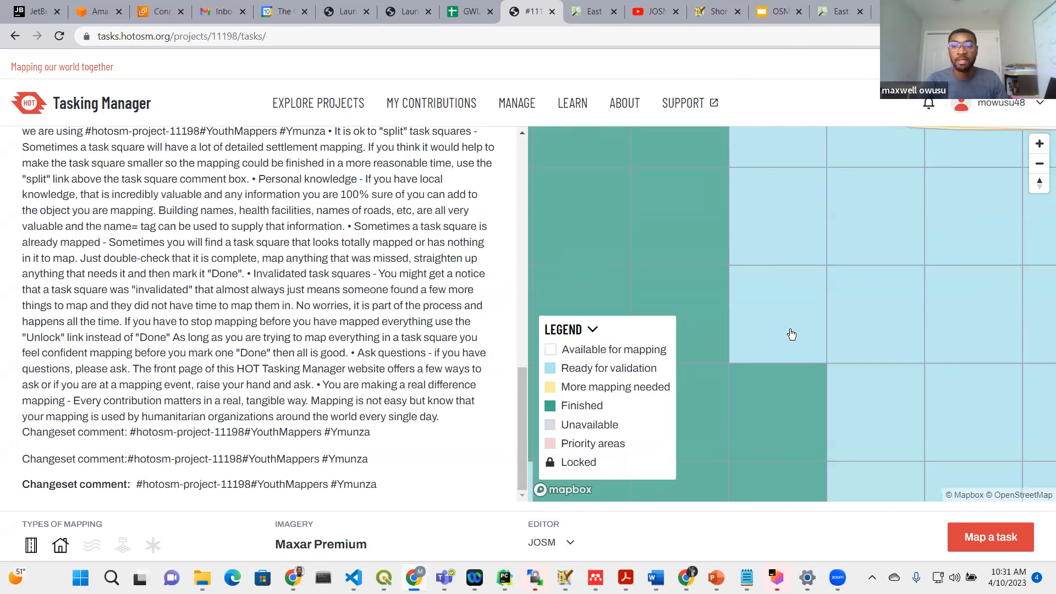
{"action": "scroll", "coordinate": [791, 333], "scroll_direction": "down", "scroll_amount": 2}
{"action": "scroll", "coordinate": [791, 334], "scroll_direction": "down", "scroll_amount": 1}
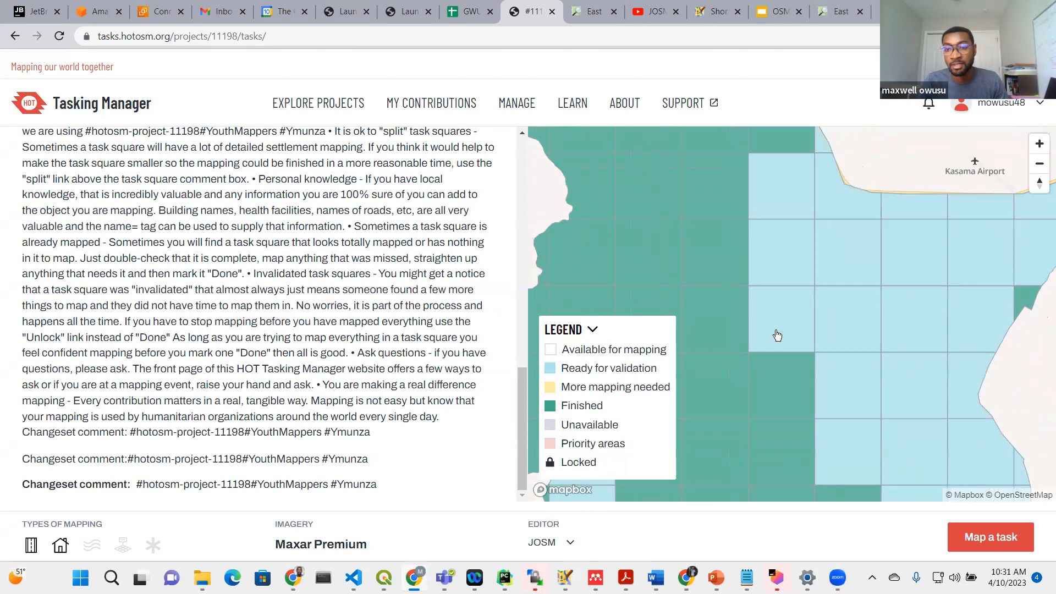
- Select task #61 southwest of Kasama Airport, start its validation with JOSM as the editor, and switch to JOSM
{"action": "left_click", "coordinate": [776, 333]}
{"action": "left_click", "coordinate": [934, 538]}
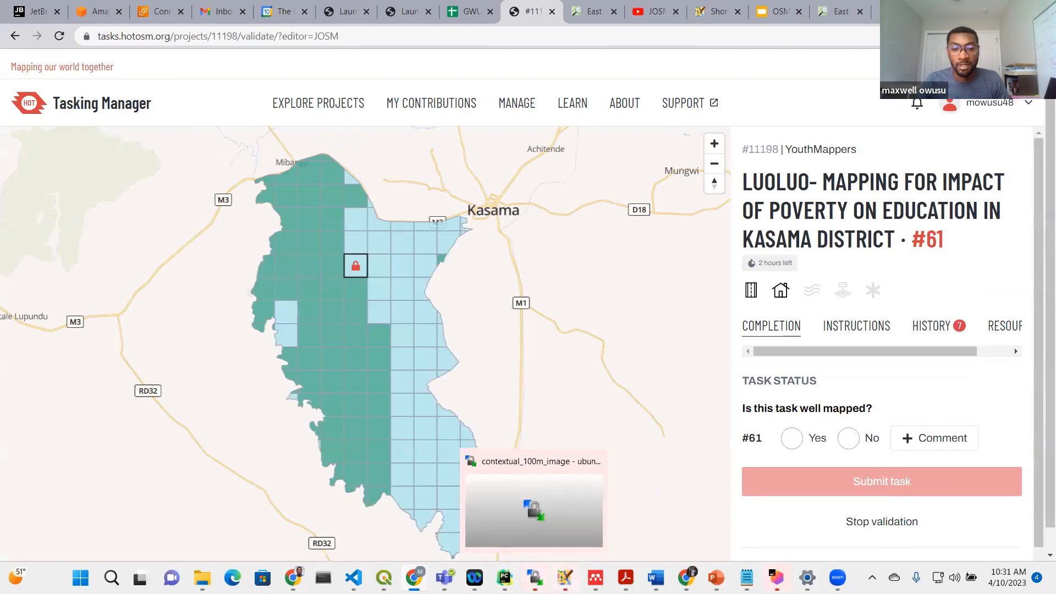
{"action": "left_click", "coordinate": [564, 577]}
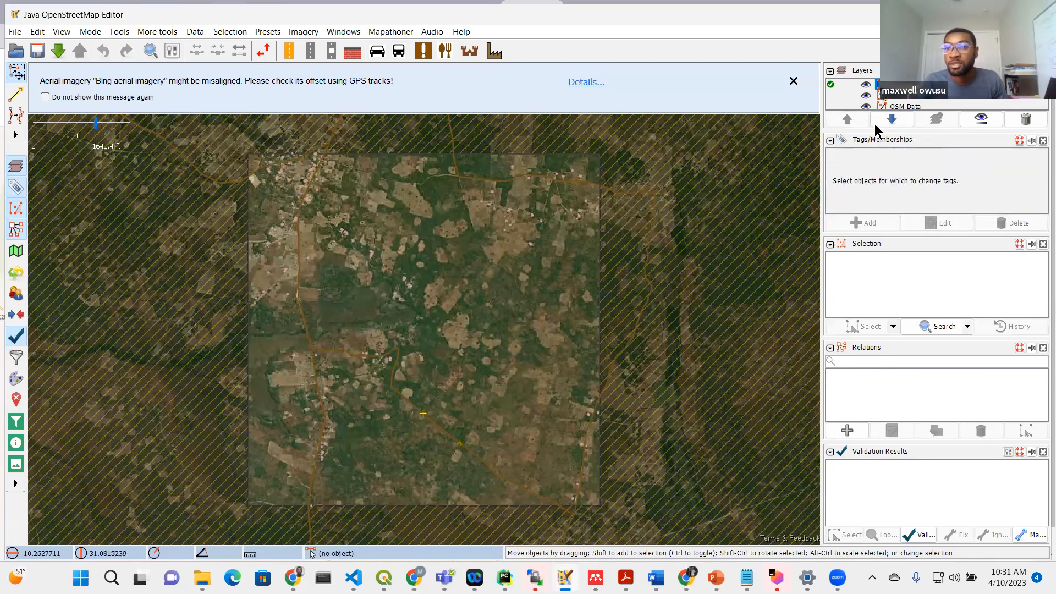
- Enlarge the layer list and delete the lower boundary layers for tasks 61 and 74 together with the OSM Data layer between them
{"action": "left_click_drag", "start_coordinate": [877, 128], "coordinate": [886, 225]}
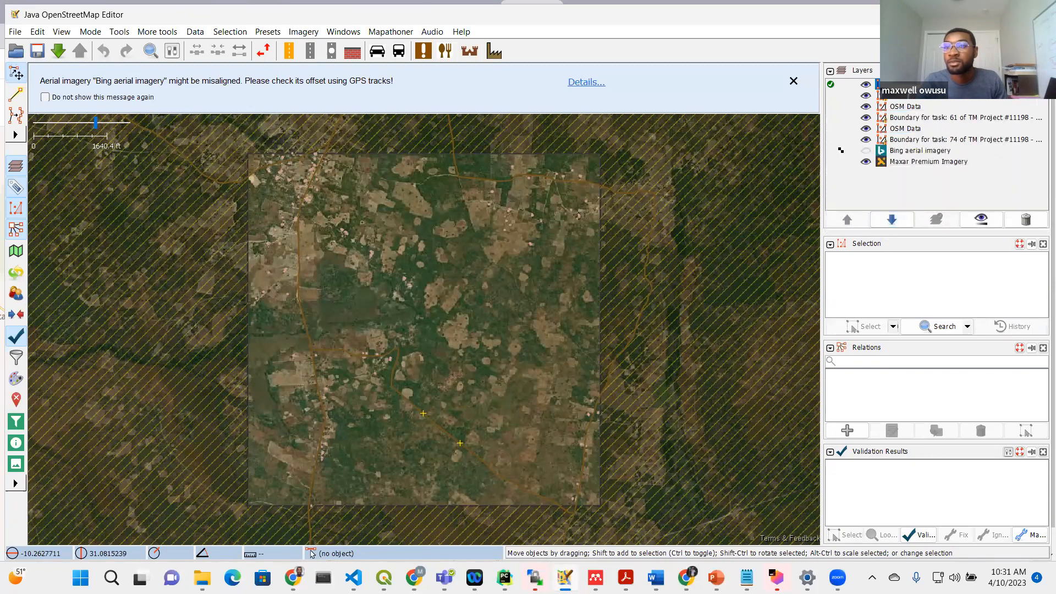
{"action": "left_click", "coordinate": [923, 143]}
{"action": "left_click", "coordinate": [925, 118], "text": "shift"}
{"action": "right_click", "coordinate": [927, 119]}
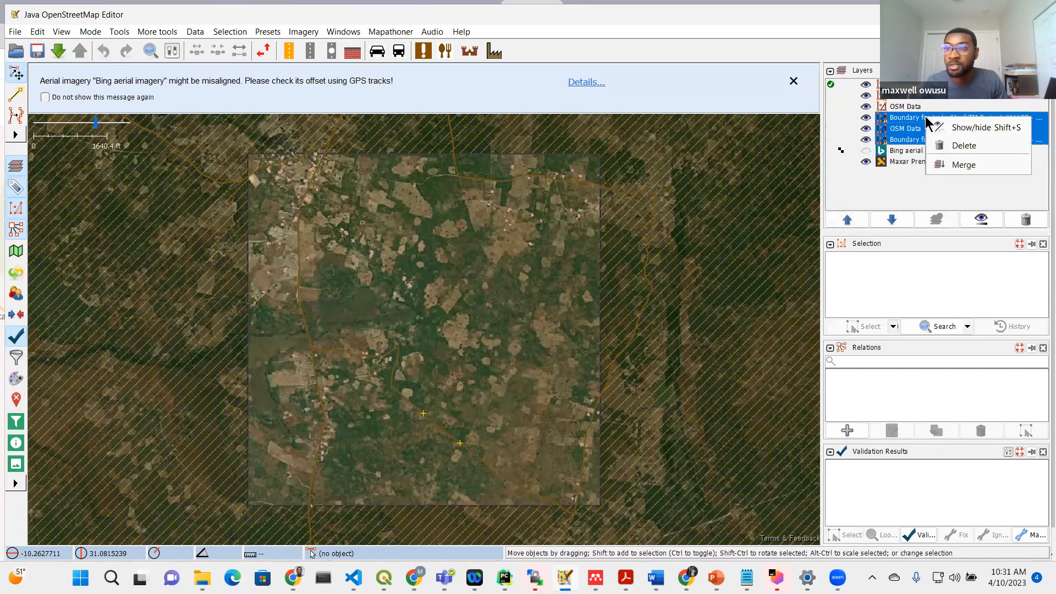
{"action": "left_click", "coordinate": [959, 145]}
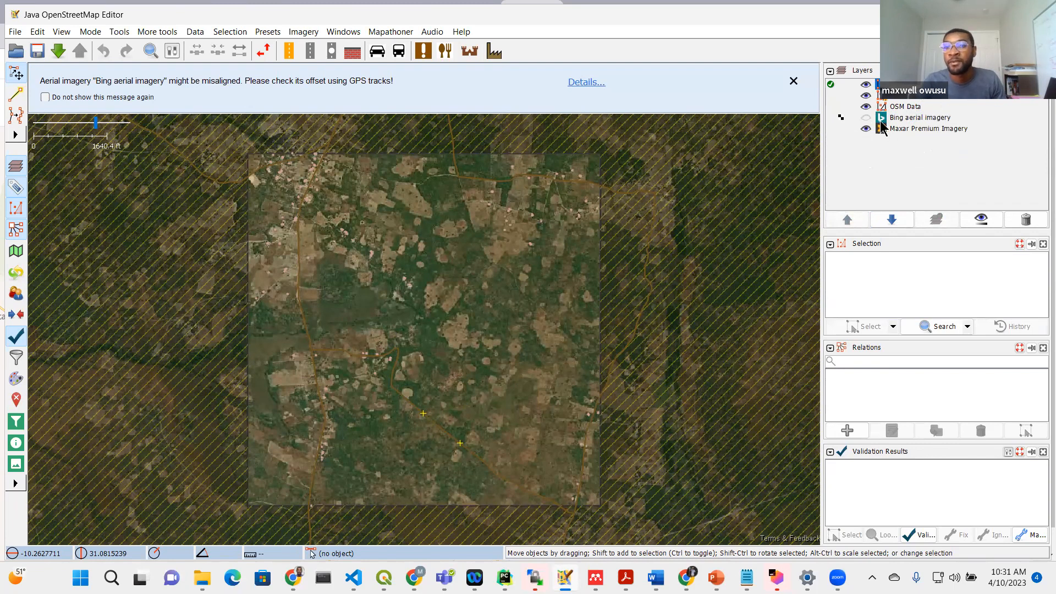
- Select the Maxar Premium Imagery layer and inspect how the mapped buildings along the road align with it
{"action": "left_click", "coordinate": [918, 132]}
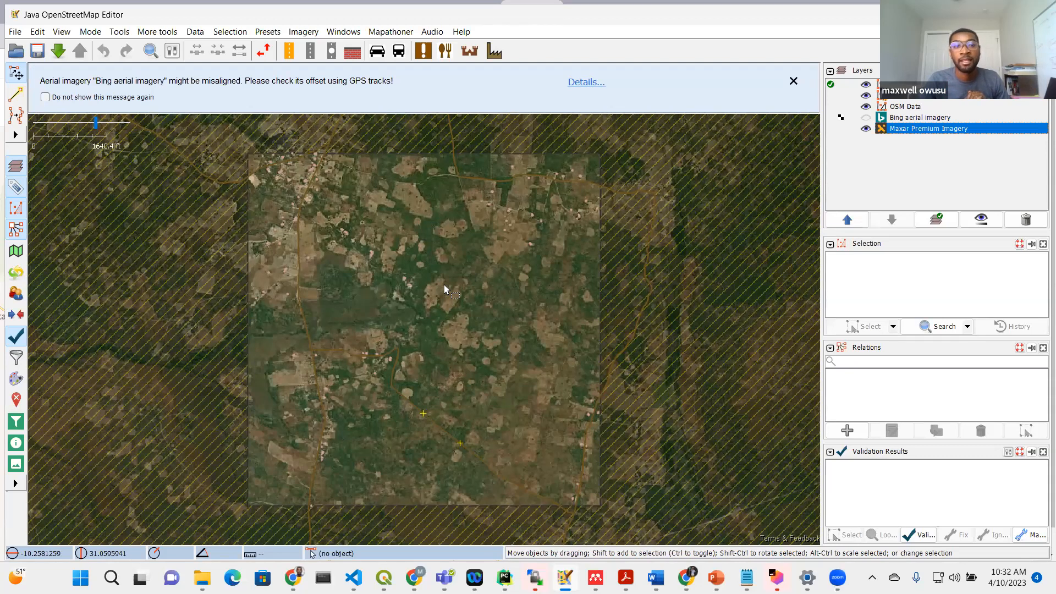
{"action": "scroll", "coordinate": [424, 259], "scroll_direction": "up", "scroll_amount": 6}
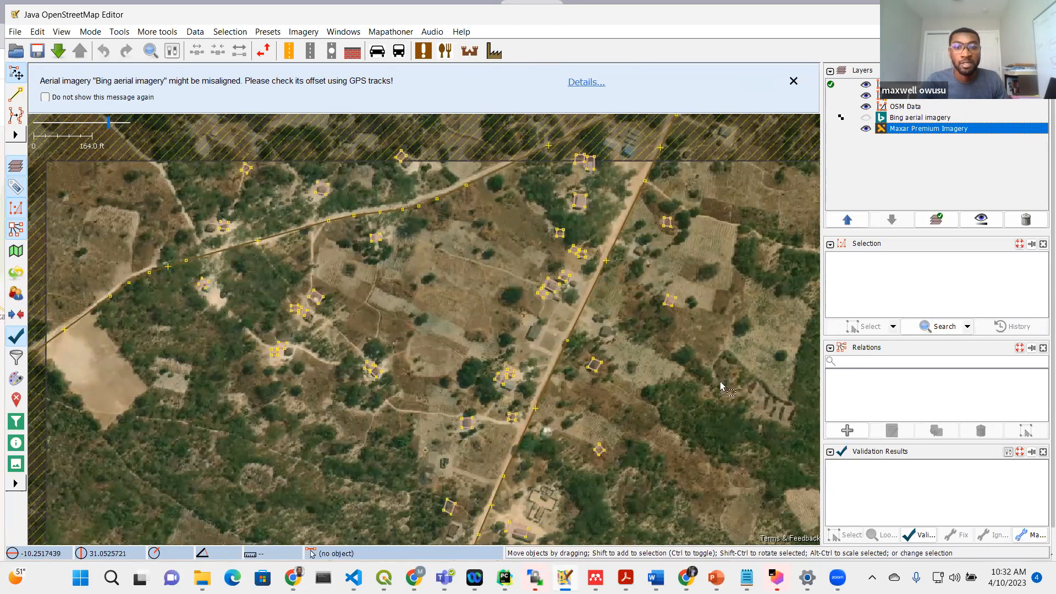
{"action": "left_click_drag", "start_coordinate": [721, 387], "coordinate": [653, 330]}
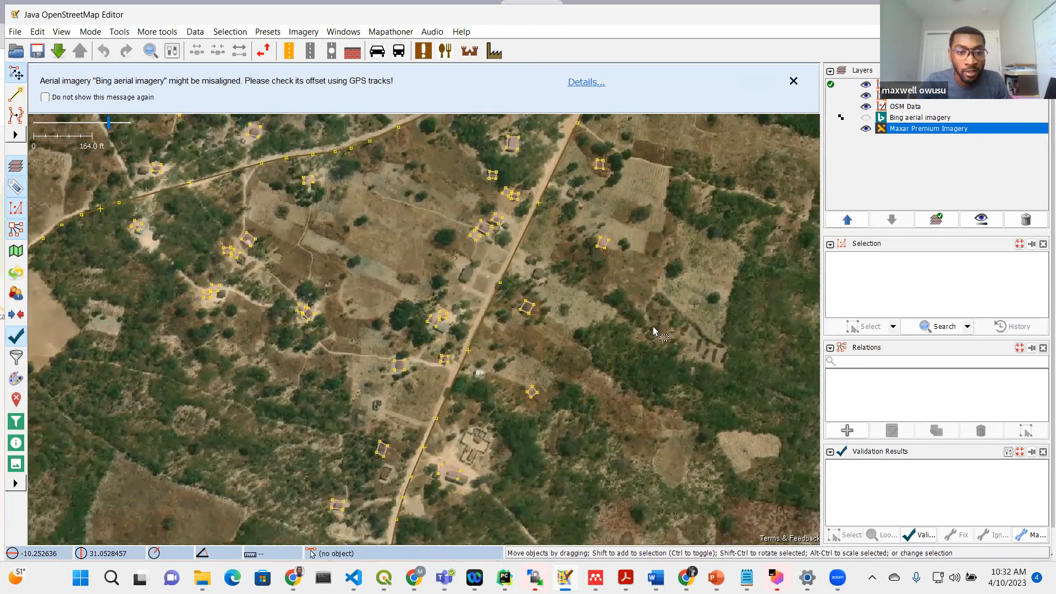
{"action": "scroll", "coordinate": [520, 215], "scroll_direction": "up", "scroll_amount": 3}
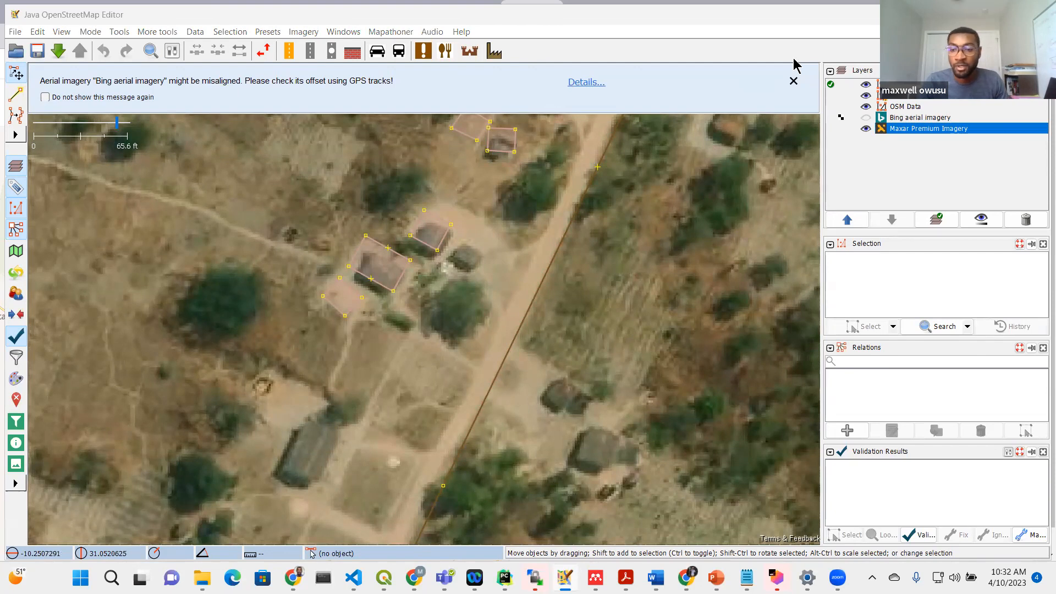
- Adjust the Maxar Premium Imagery offset to 0.00; 1.79 to line the imagery up with the mapped buildings
{"action": "left_click", "coordinate": [306, 34]}
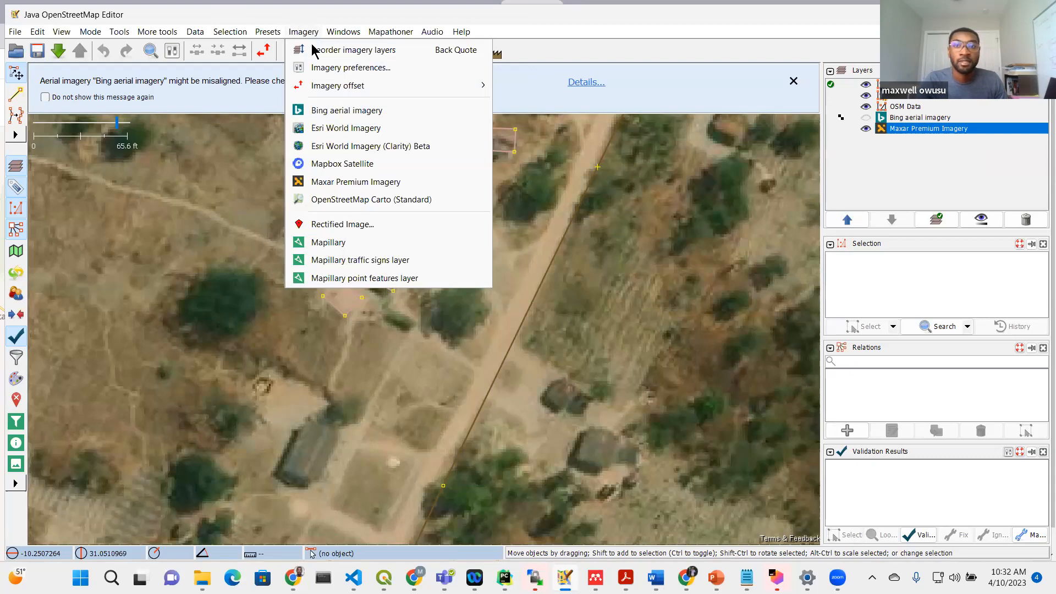
{"action": "left_click", "coordinate": [347, 63]}
{"action": "left_click", "coordinate": [303, 30]}
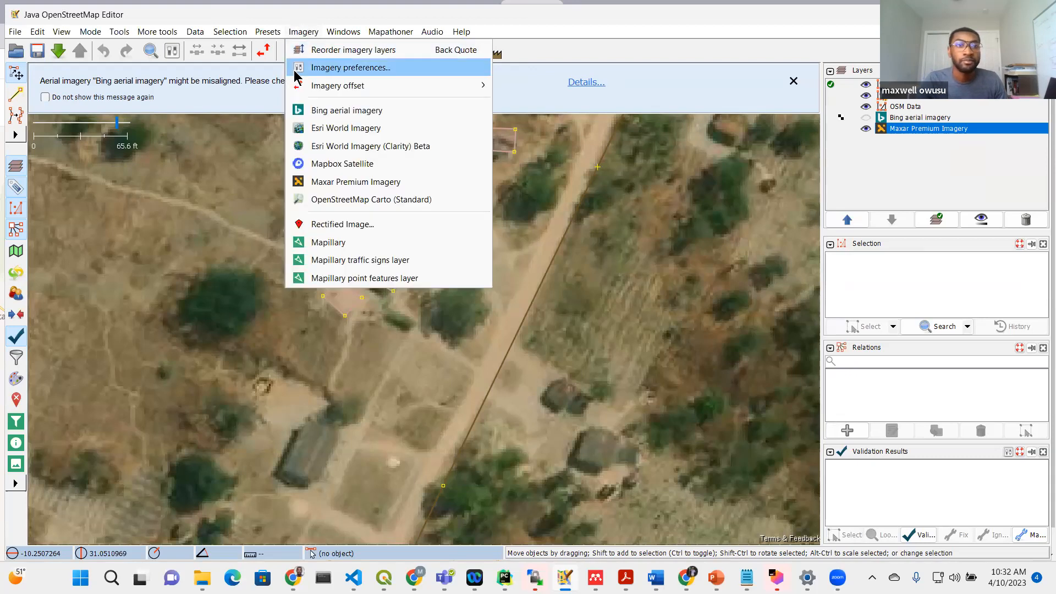
{"action": "mouse_move", "coordinate": [324, 86]}
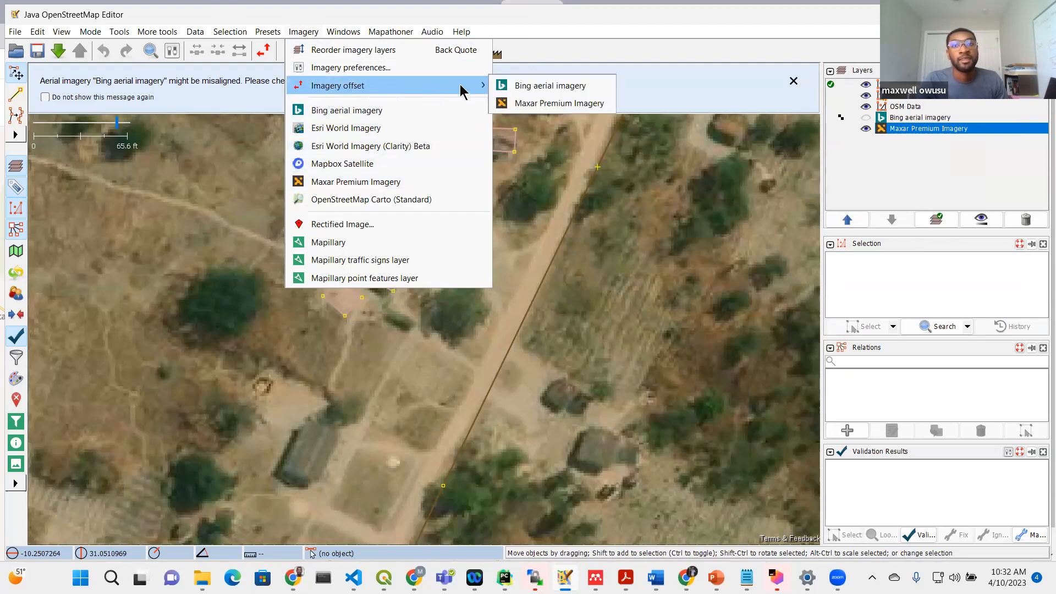
{"action": "left_click", "coordinate": [542, 102]}
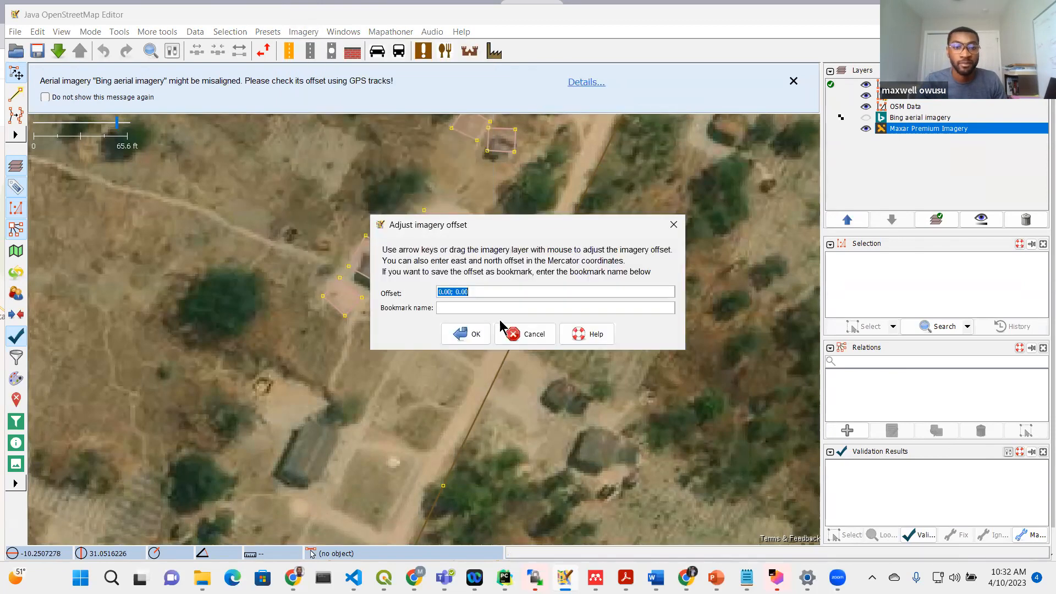
{"action": "left_click_drag", "start_coordinate": [516, 227], "coordinate": [638, 186]}
{"action": "scroll", "coordinate": [245, 308], "scroll_direction": "down", "scroll_amount": 2}
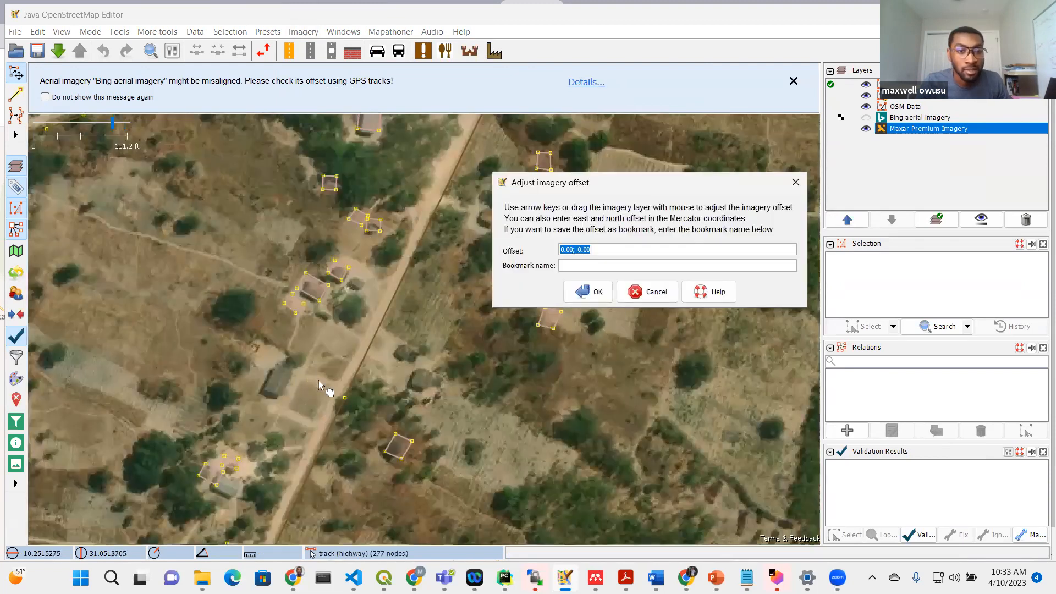
{"action": "scroll", "coordinate": [348, 253], "scroll_direction": "up", "scroll_amount": 2}
{"action": "left_click_drag", "start_coordinate": [388, 355], "coordinate": [352, 356]}
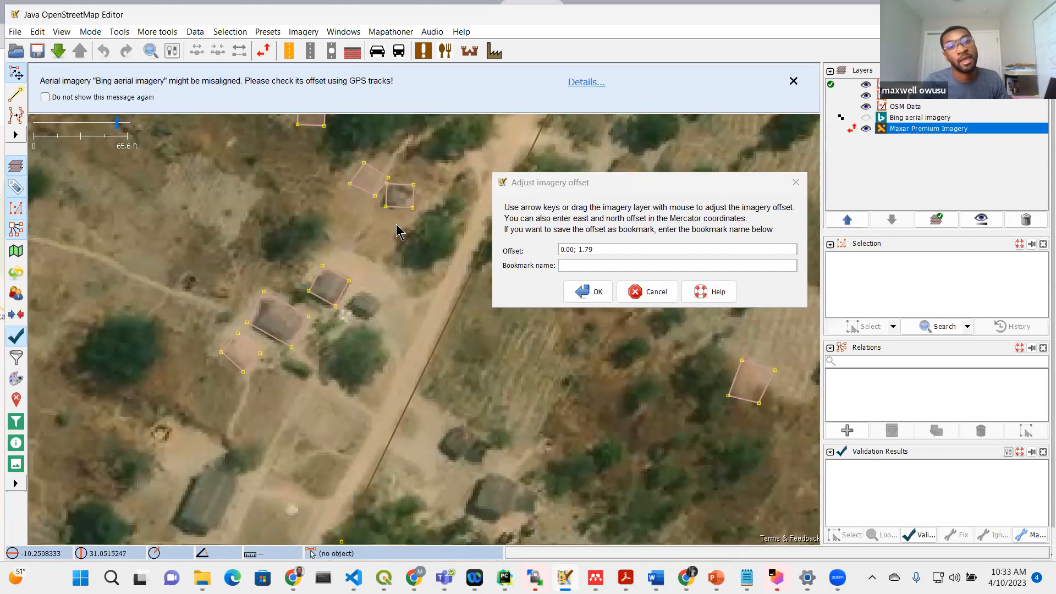
{"action": "left_click", "coordinate": [590, 301]}
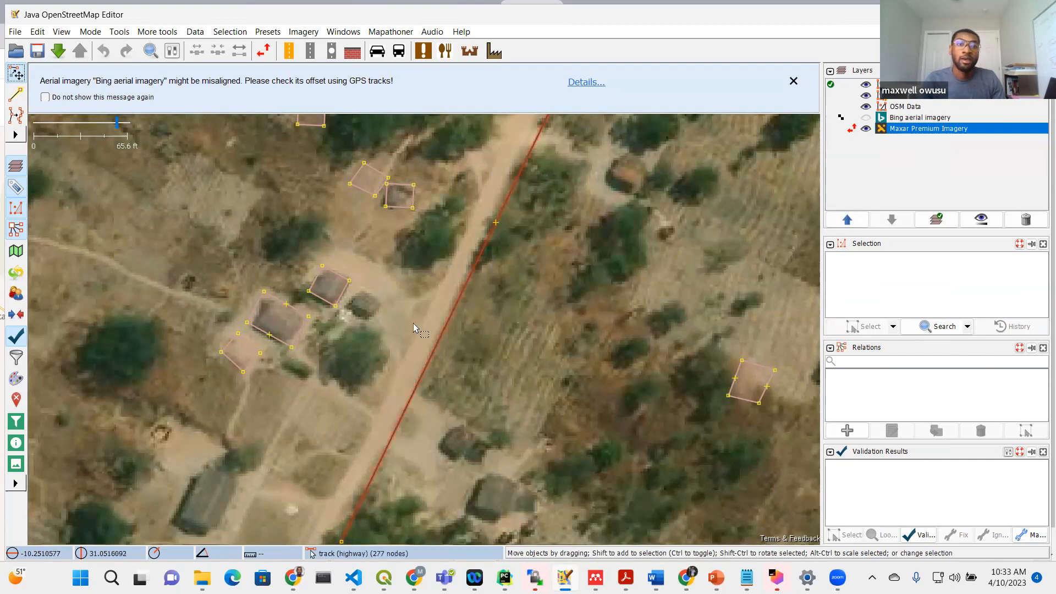
- Hide and restore the Validation Results display, and enlarge its area
{"action": "scroll", "coordinate": [424, 292], "scroll_direction": "down", "scroll_amount": 1}
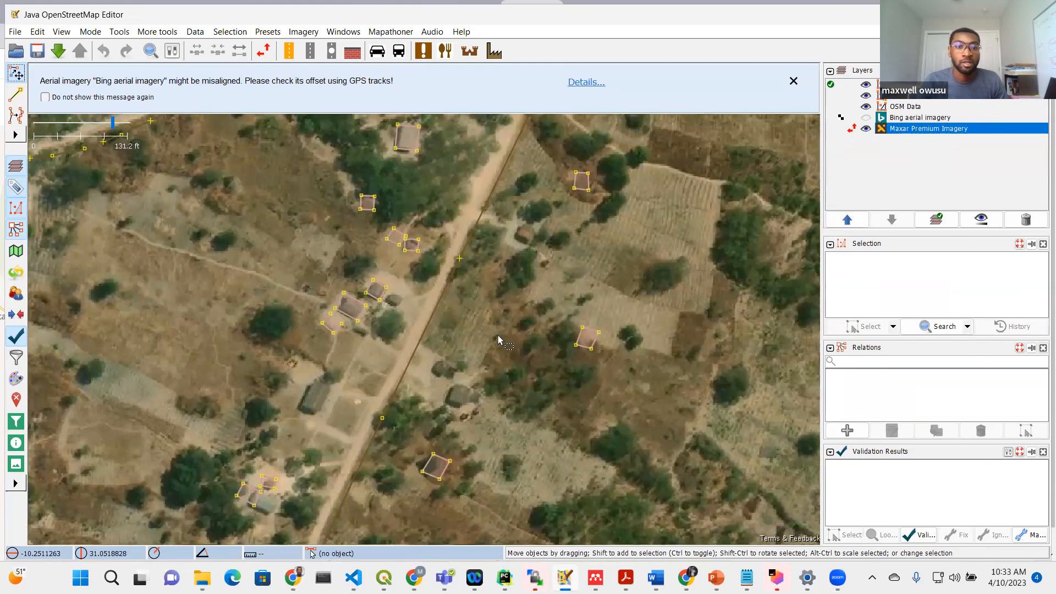
{"action": "left_click", "coordinate": [16, 340]}
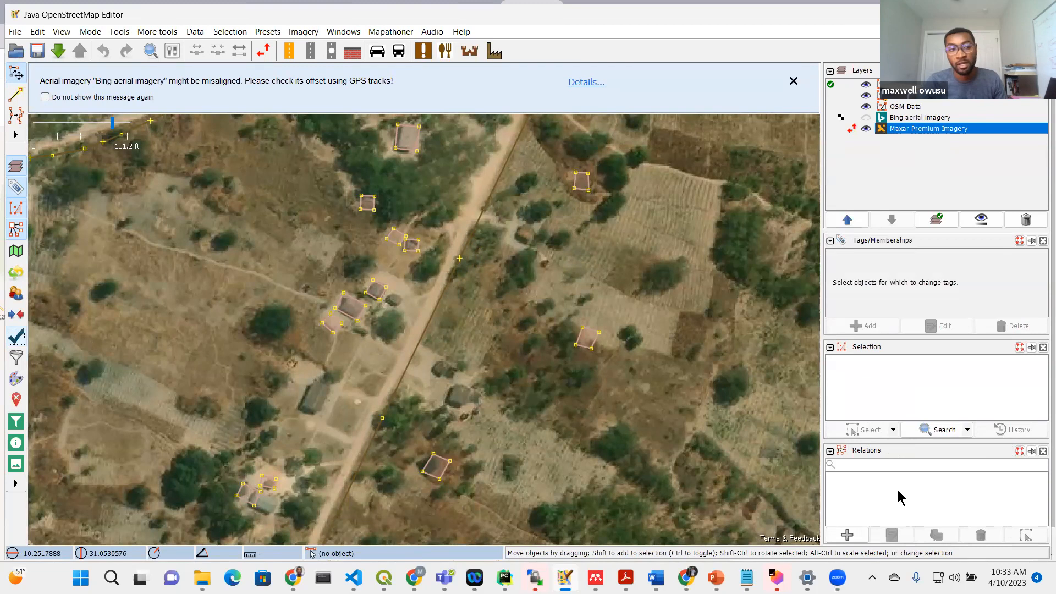
{"action": "left_click", "coordinate": [20, 330]}
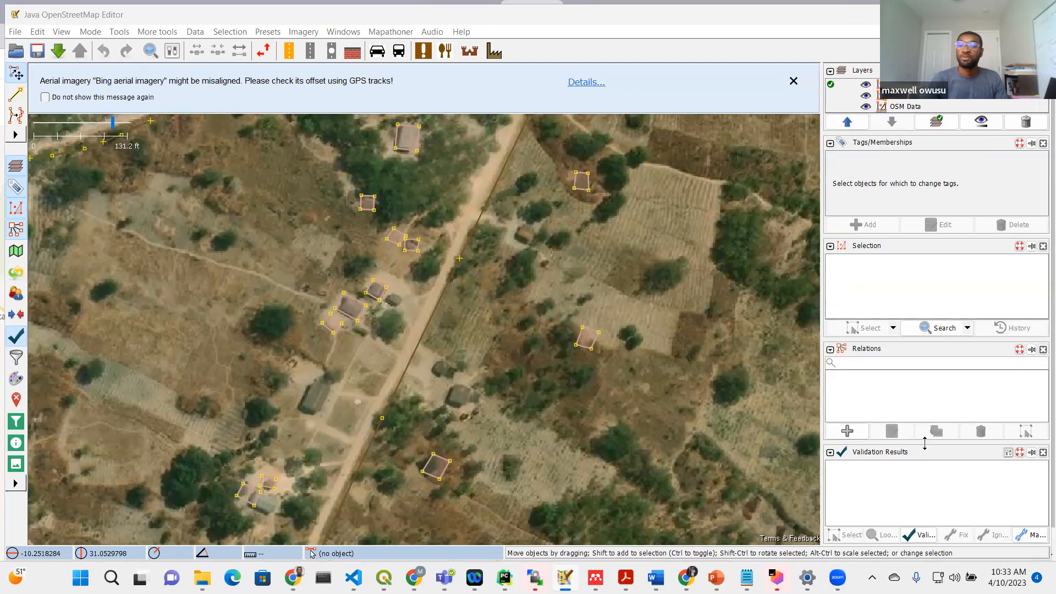
{"action": "left_click_drag", "start_coordinate": [924, 443], "coordinate": [925, 384]}
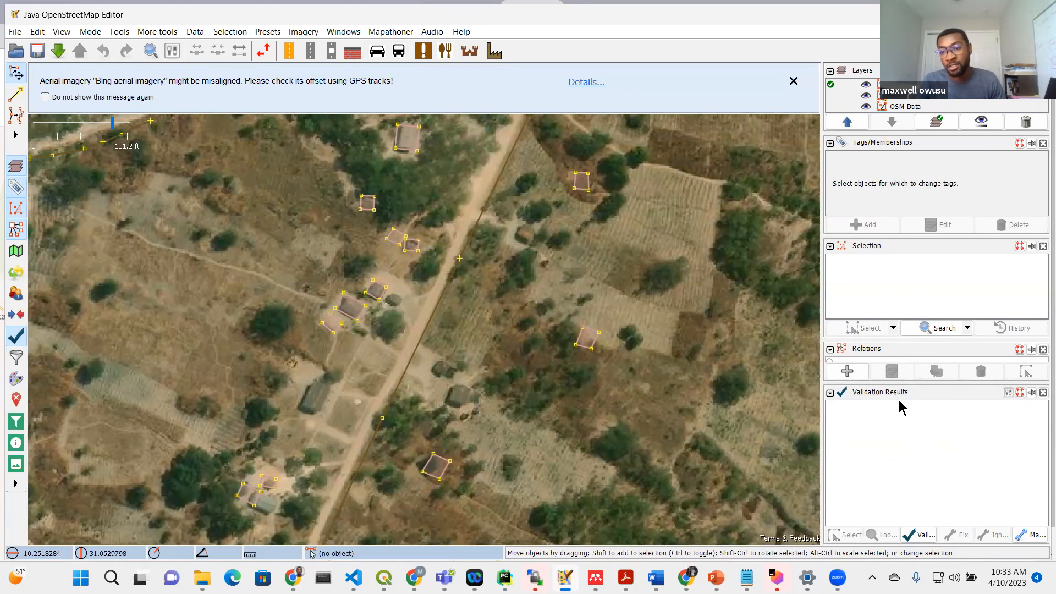
- Run the validation on the task data, expand the Crossing building/highway warning, and zoom to the problem between the building and the track
{"action": "left_click", "coordinate": [919, 534]}
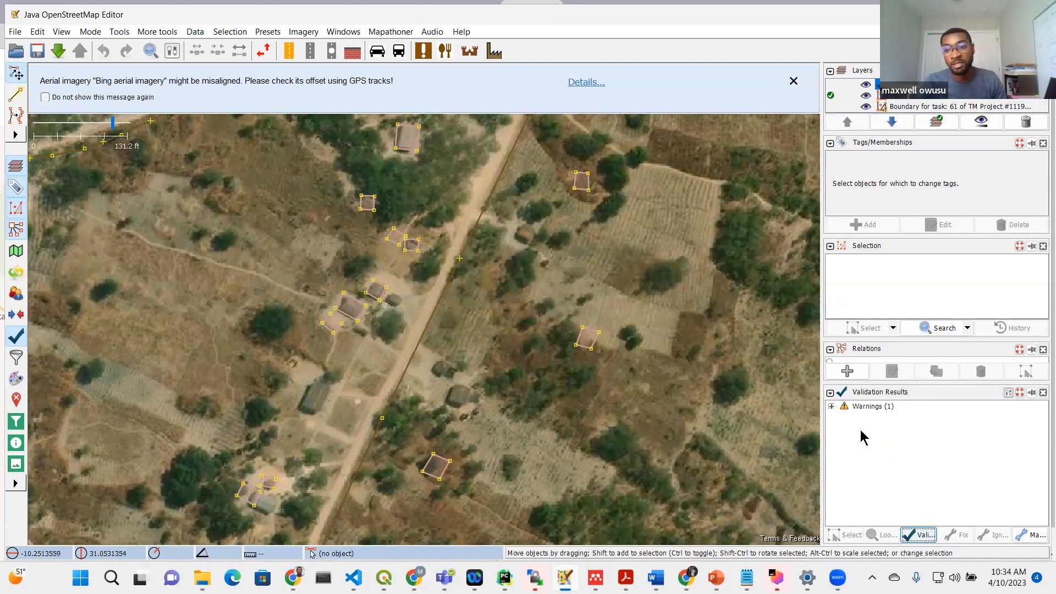
{"action": "left_click", "coordinate": [833, 407]}
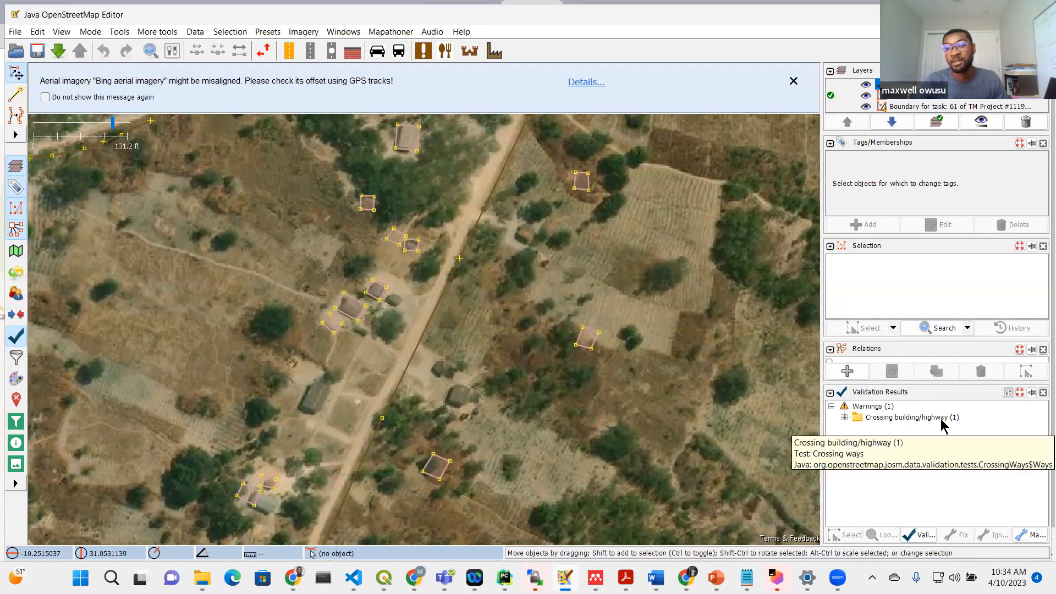
{"action": "left_click", "coordinate": [844, 417]}
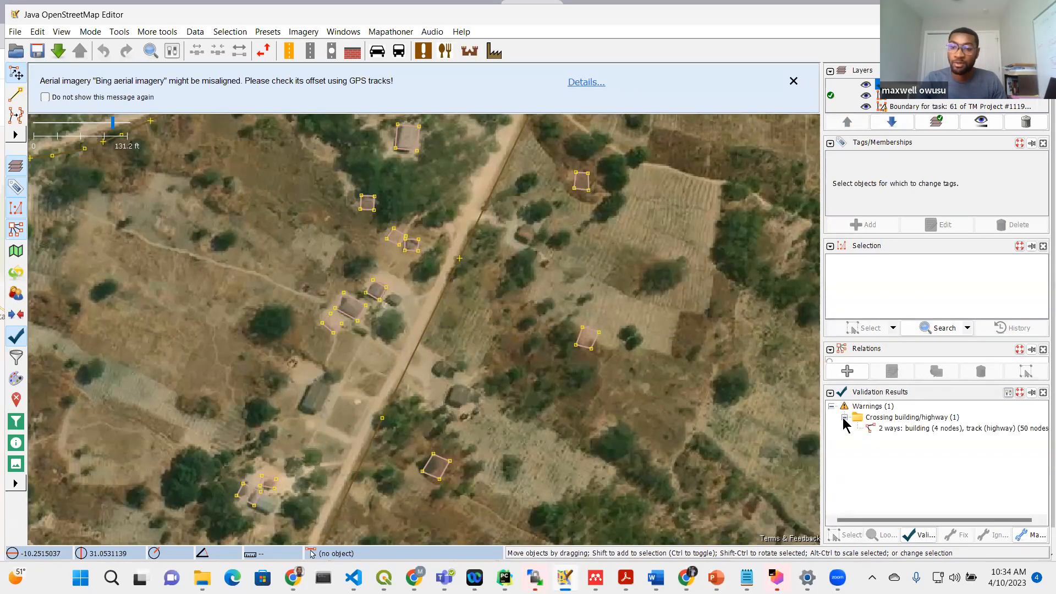
{"action": "left_click", "coordinate": [906, 430]}
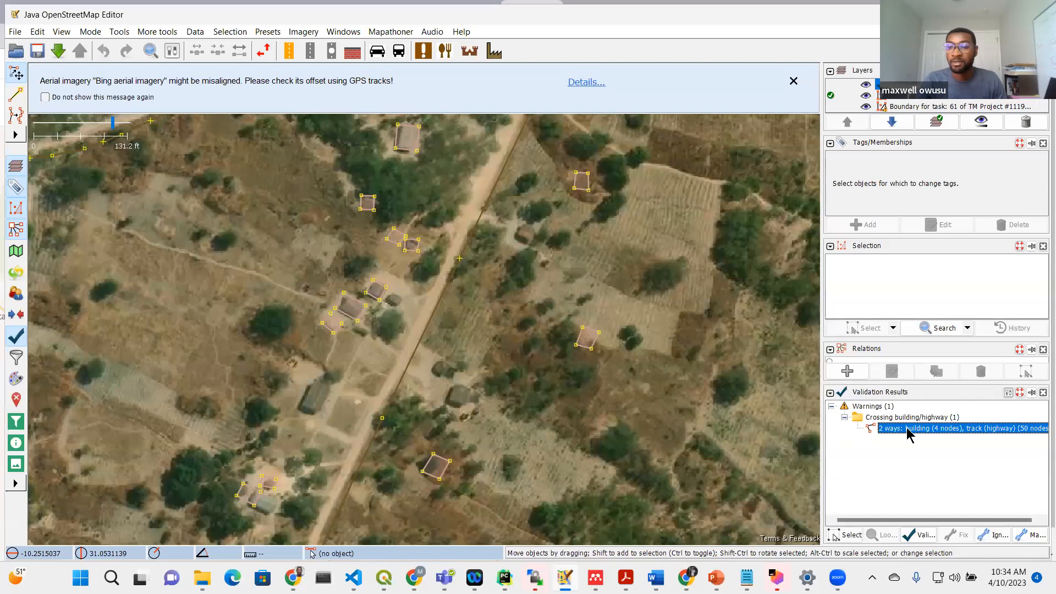
{"action": "right_click", "coordinate": [939, 437]}
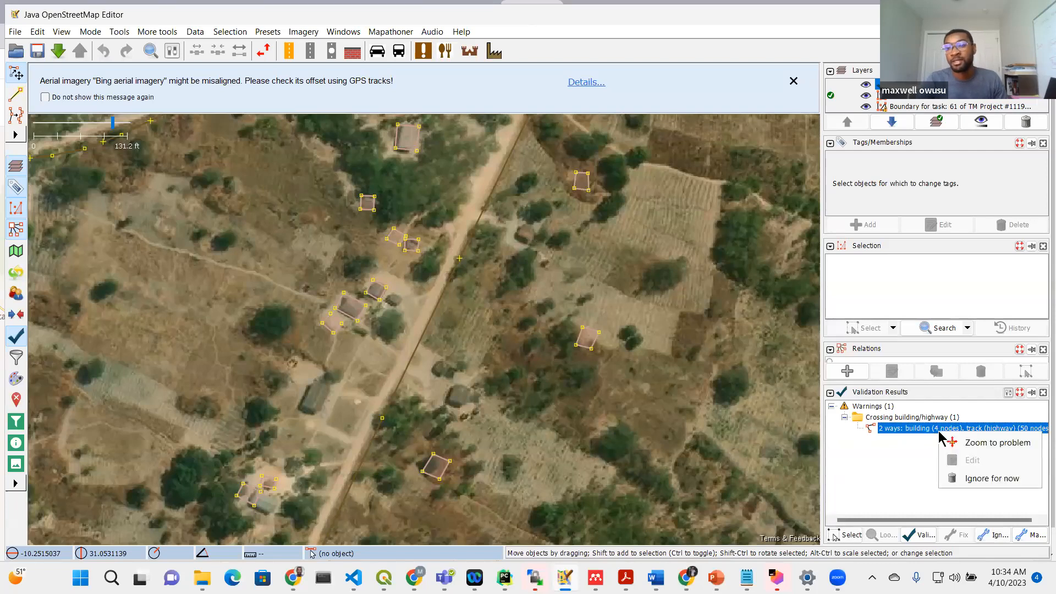
{"action": "left_click", "coordinate": [1006, 446]}
- Examine the building outlines and the track at the crossing up close against the Maxar imagery
{"action": "left_click", "coordinate": [414, 316]}
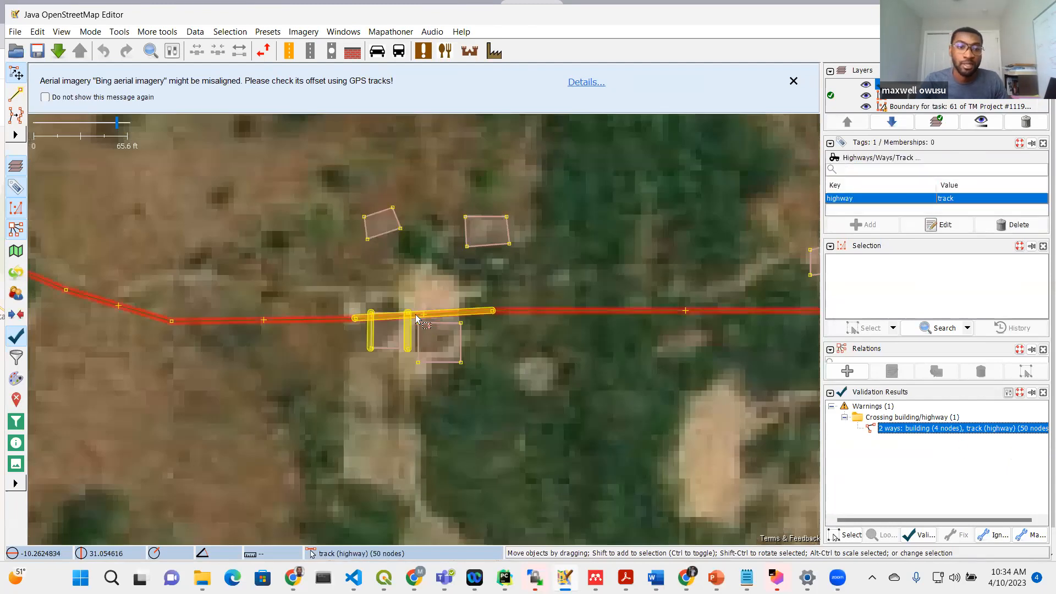
{"action": "scroll", "coordinate": [415, 316], "scroll_direction": "up", "scroll_amount": 1}
{"action": "left_click", "coordinate": [414, 341]}
{"action": "scroll", "coordinate": [380, 352], "scroll_direction": "up", "scroll_amount": 1}
{"action": "scroll", "coordinate": [487, 368], "scroll_direction": "down", "scroll_amount": 1}
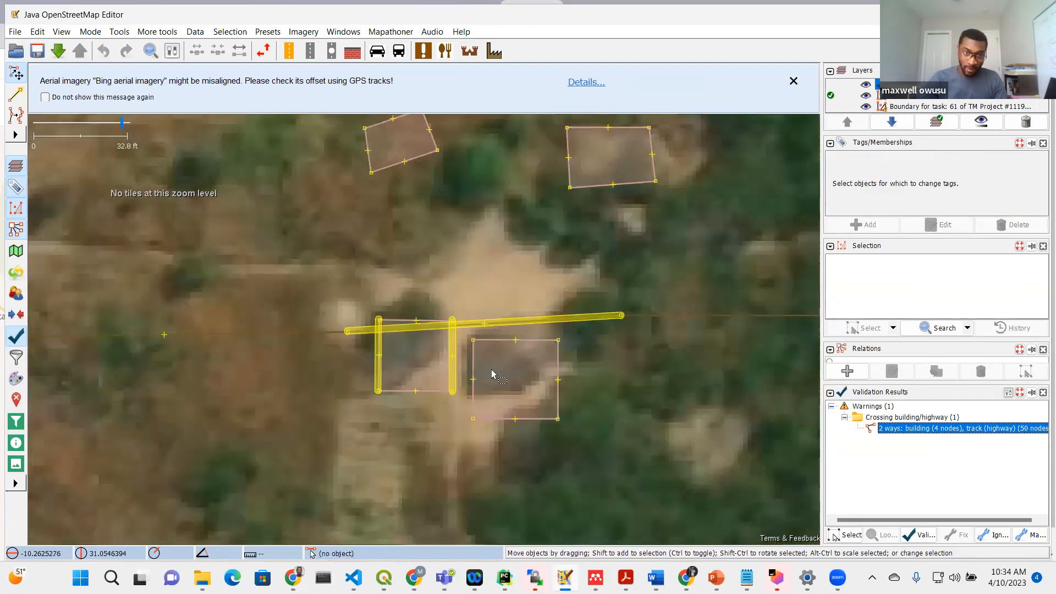
{"action": "left_click", "coordinate": [484, 391]}
{"action": "left_click", "coordinate": [640, 402]}
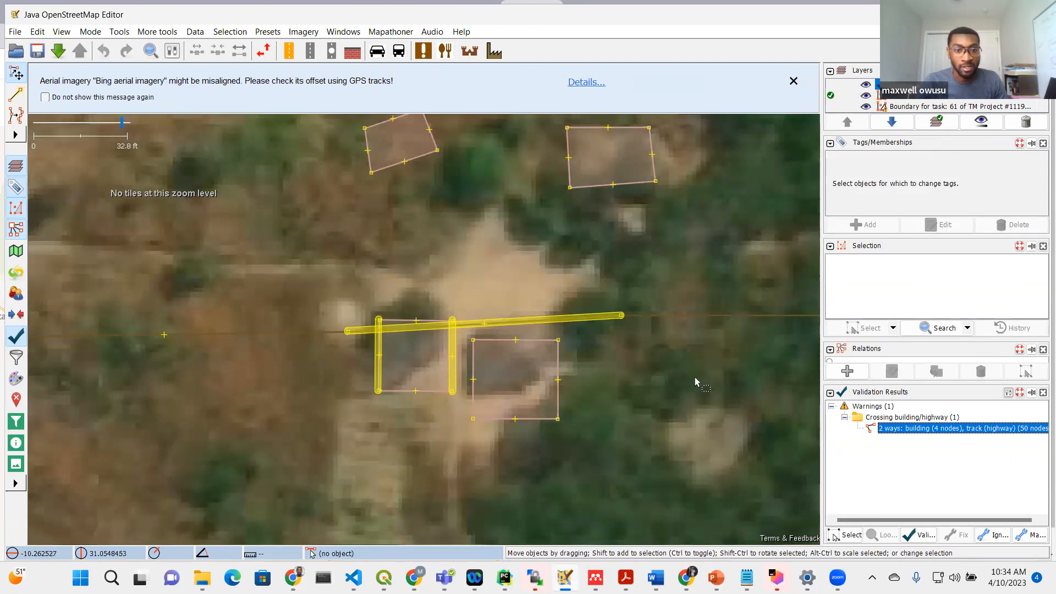
{"action": "scroll", "coordinate": [579, 404], "scroll_direction": "down", "scroll_amount": 1}
{"action": "scroll", "coordinate": [592, 398], "scroll_direction": "up", "scroll_amount": 1}
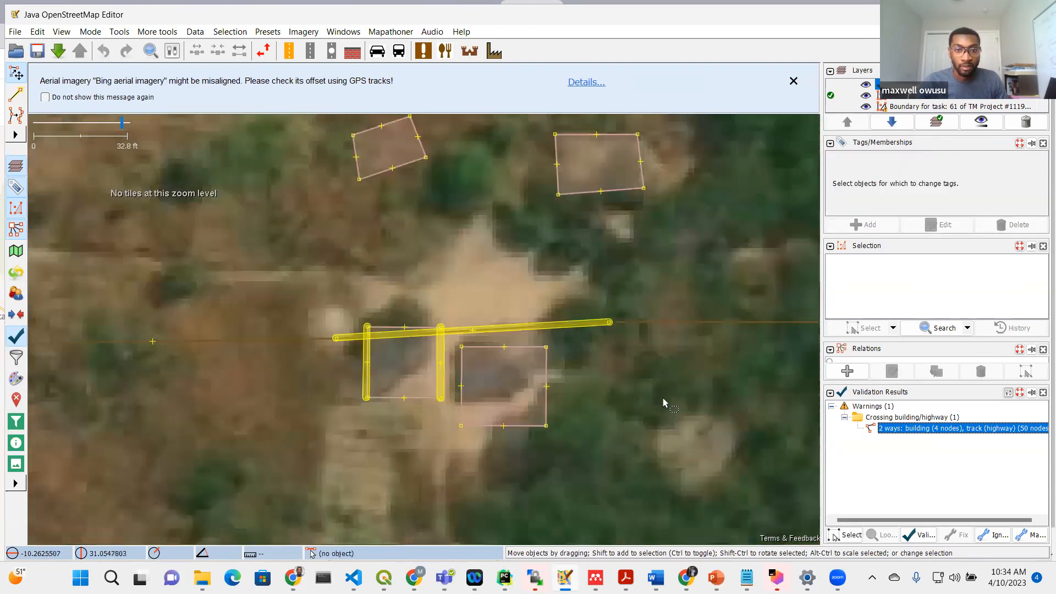
- Enlarge the layer list and temporarily show the Bing aerial imagery to compare it with Maxar at the crossing
{"action": "left_click_drag", "start_coordinate": [926, 132], "coordinate": [926, 212]}
{"action": "left_click", "coordinate": [866, 130]}
{"action": "left_click", "coordinate": [866, 131]}
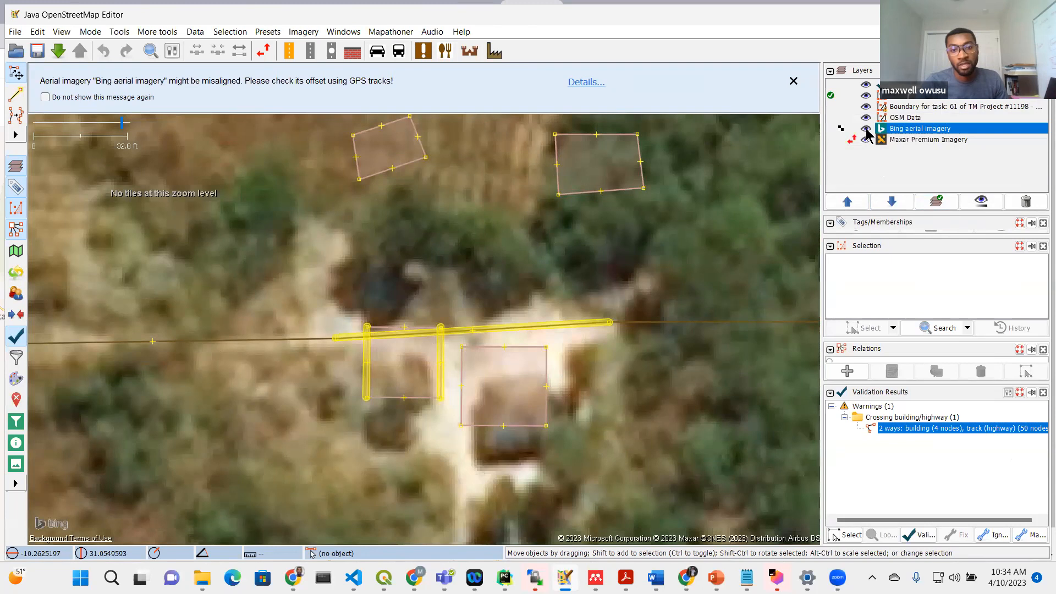
{"action": "left_click", "coordinate": [865, 131]}
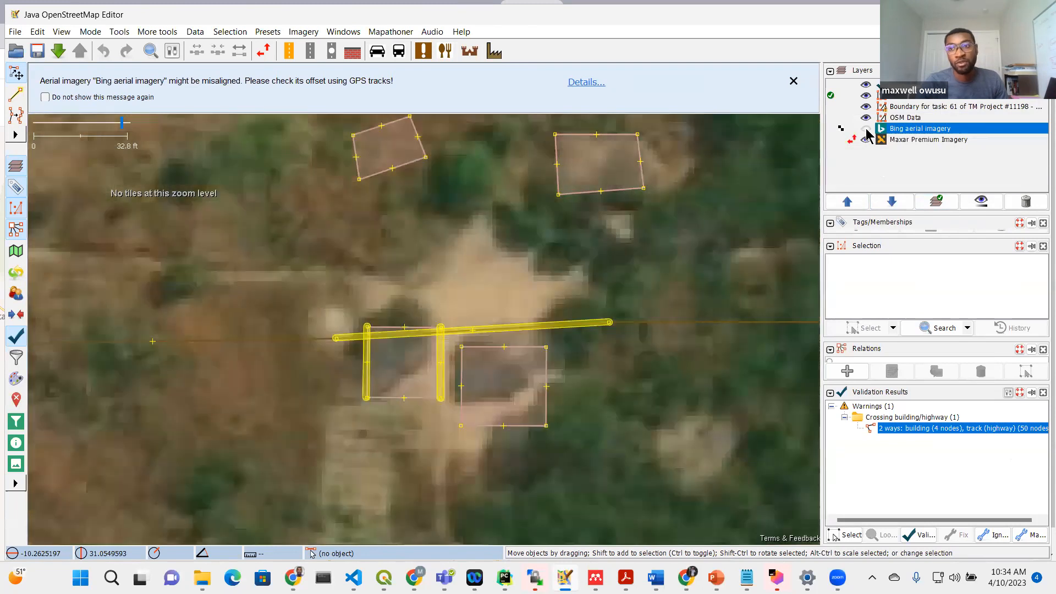
- Try a higher gamma on the Bing aerial imagery, and slightly raise the gamma and colorfulness of the Maxar Premium Imagery layer
{"action": "left_click", "coordinate": [982, 203]}
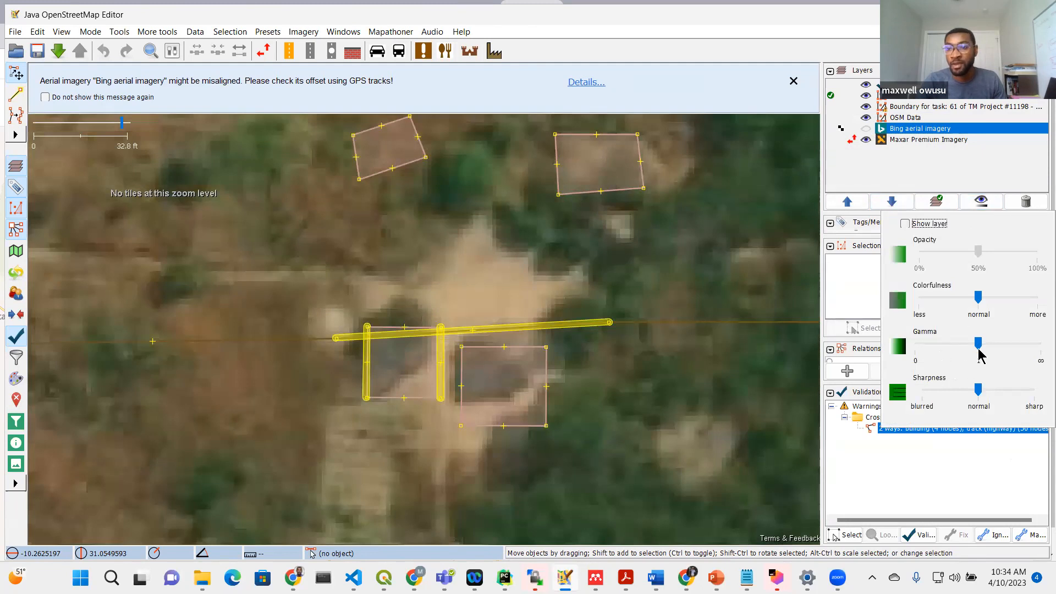
{"action": "left_click_drag", "start_coordinate": [978, 343], "coordinate": [997, 337]}
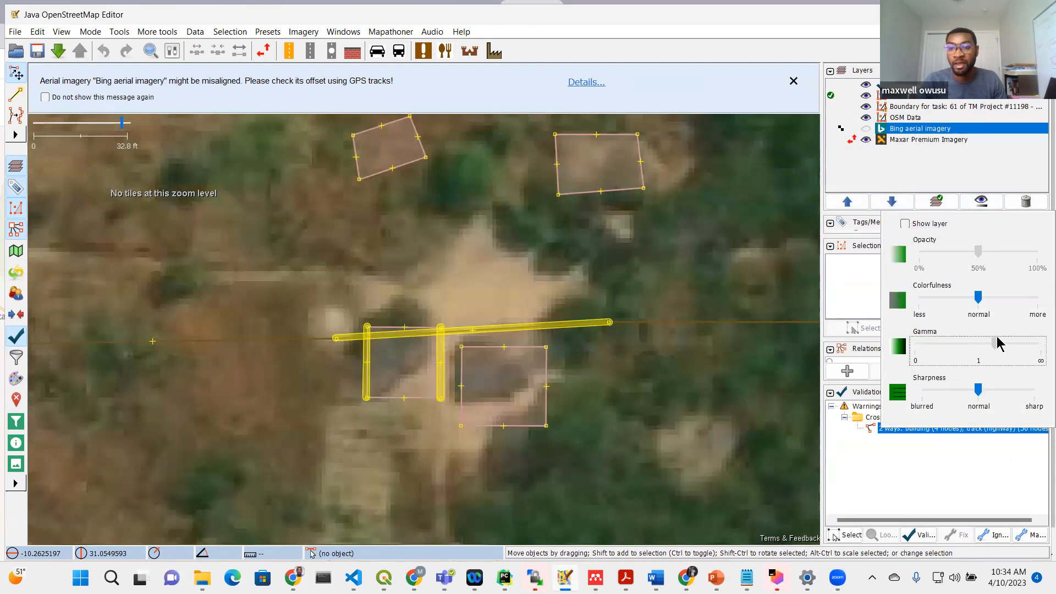
{"action": "left_click", "coordinate": [902, 140]}
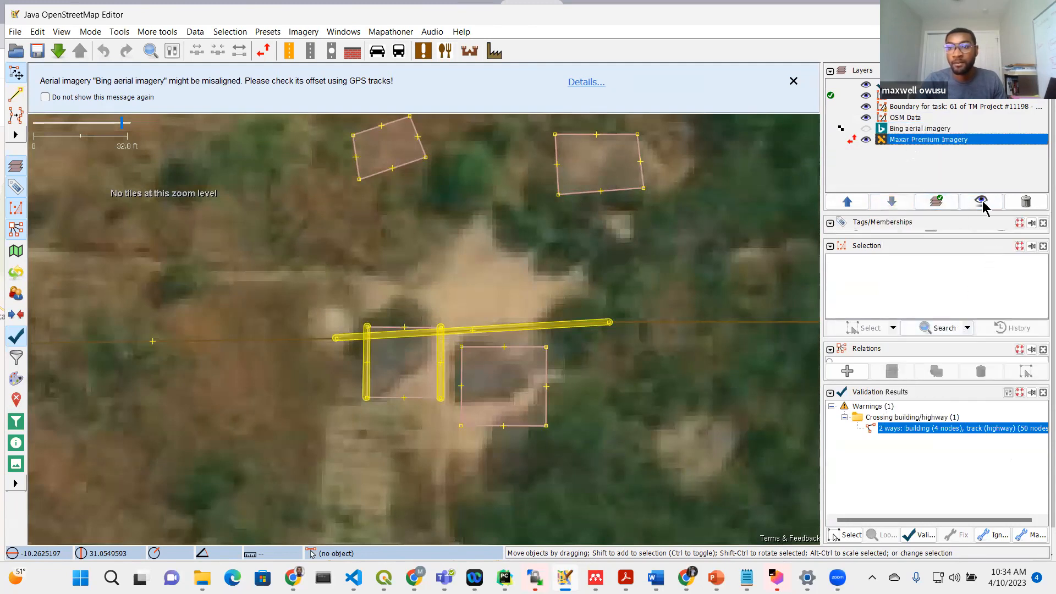
{"action": "left_click", "coordinate": [982, 202]}
{"action": "mouse_move", "coordinate": [979, 343]}
{"action": "left_mouse_down"}
{"action": "mouse_move", "coordinate": [995, 345]}
{"action": "mouse_move", "coordinate": [986, 344]}
{"action": "left_mouse_up"}
{"action": "left_click", "coordinate": [979, 300]}
{"action": "left_click_drag", "start_coordinate": [978, 301], "coordinate": [983, 301]}
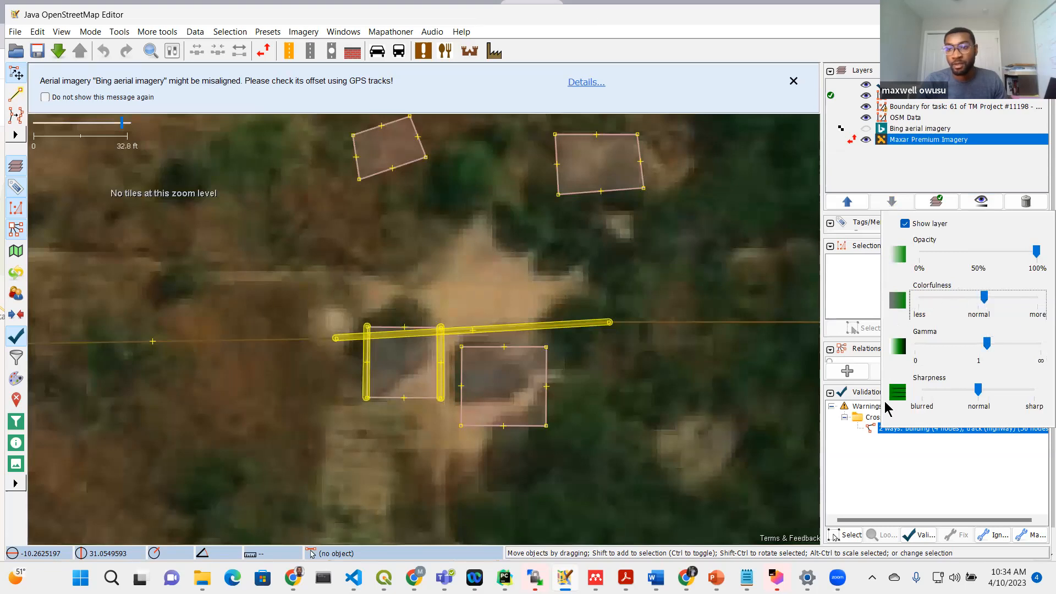
- Move the track node beside the crossed building north so the track clears the building, and rerun the validation
{"action": "left_click", "coordinate": [864, 470]}
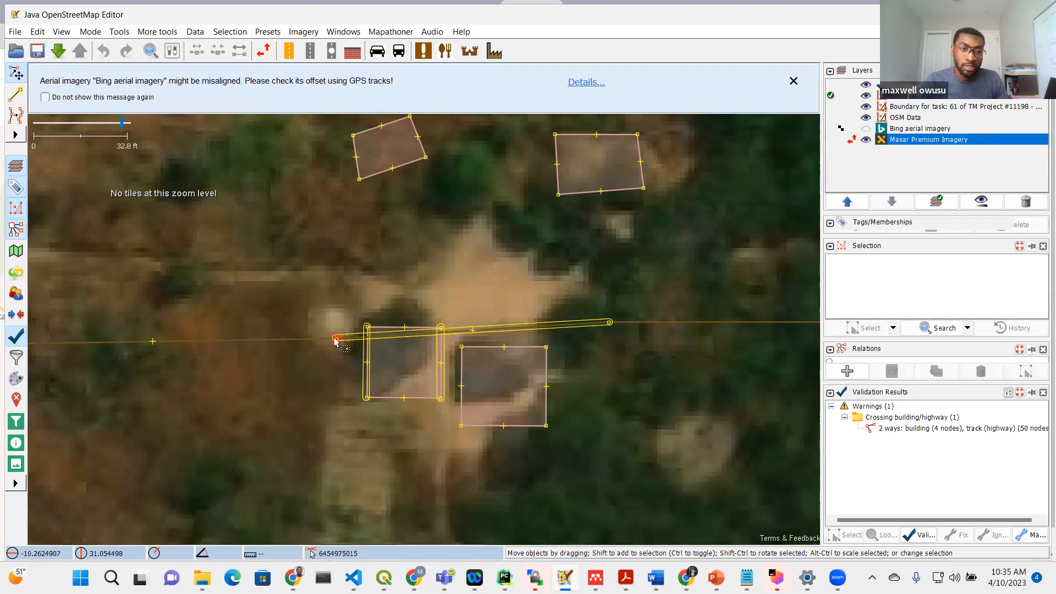
{"action": "left_click_drag", "start_coordinate": [335, 337], "coordinate": [332, 311]}
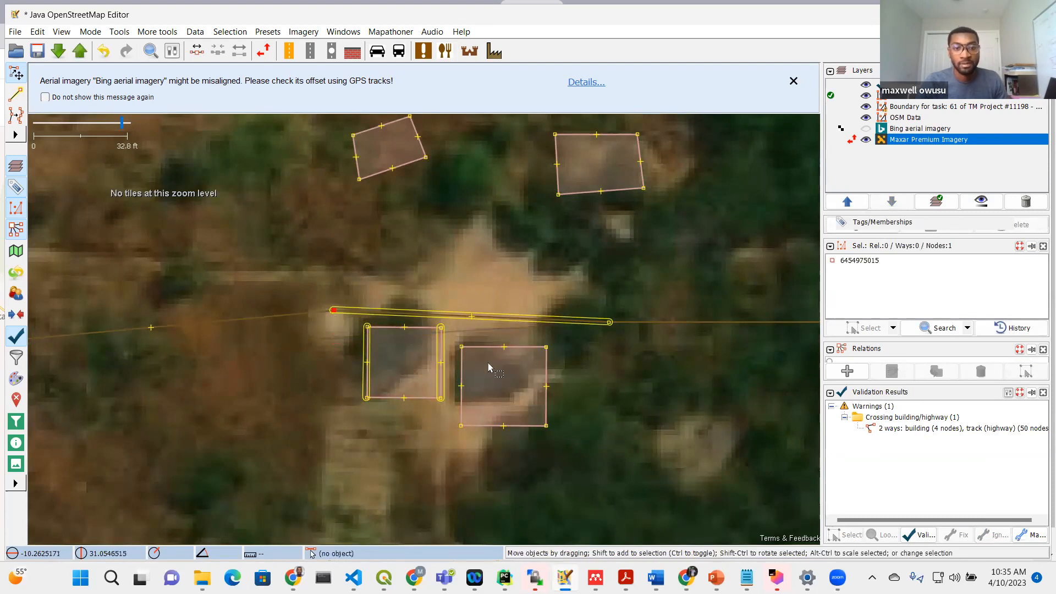
{"action": "left_click", "coordinate": [598, 411]}
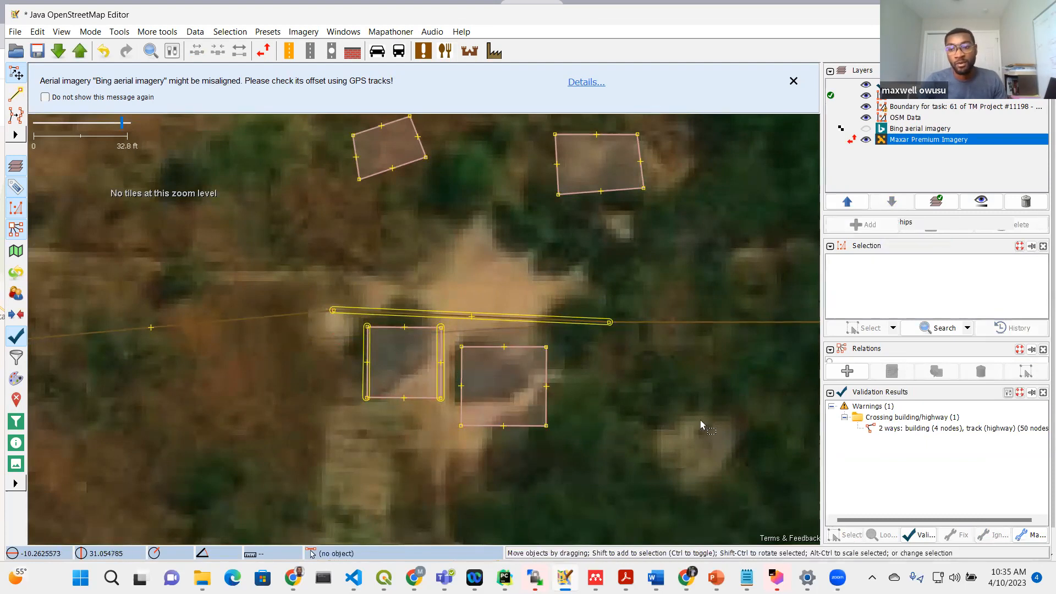
{"action": "left_click", "coordinate": [911, 541]}
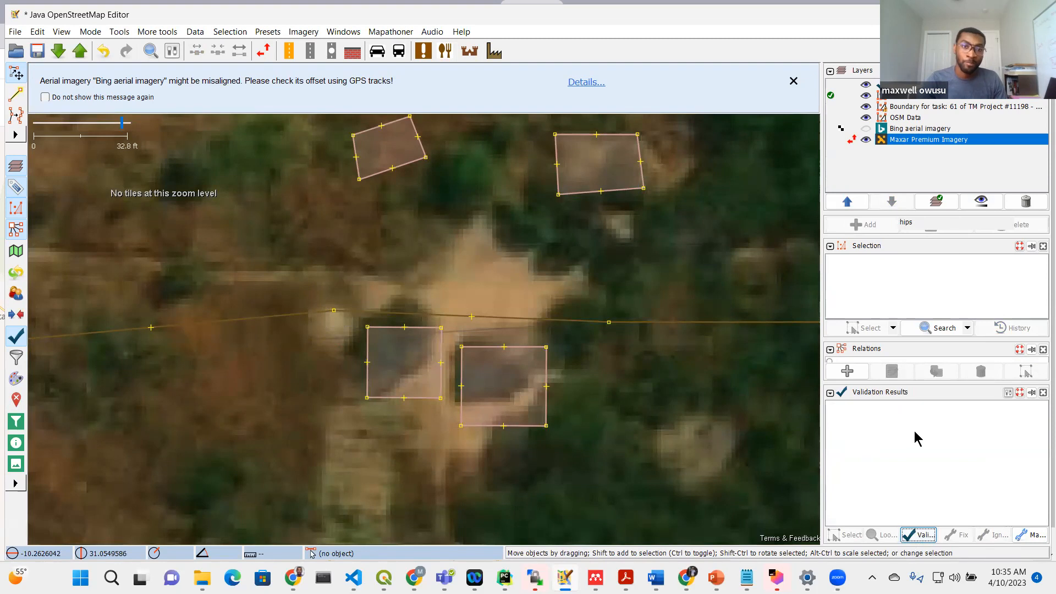
- Select all non-orthogonal buildings in the task data with Mapathoner
{"action": "scroll", "coordinate": [695, 374], "scroll_direction": "down", "scroll_amount": 4}
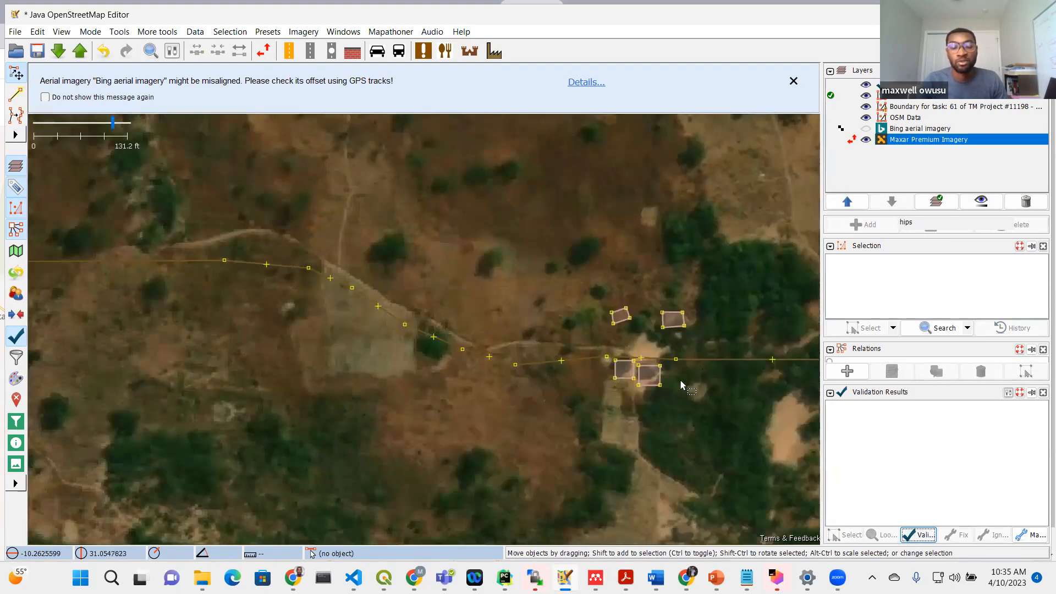
{"action": "scroll", "coordinate": [731, 387], "scroll_direction": "down", "scroll_amount": 2}
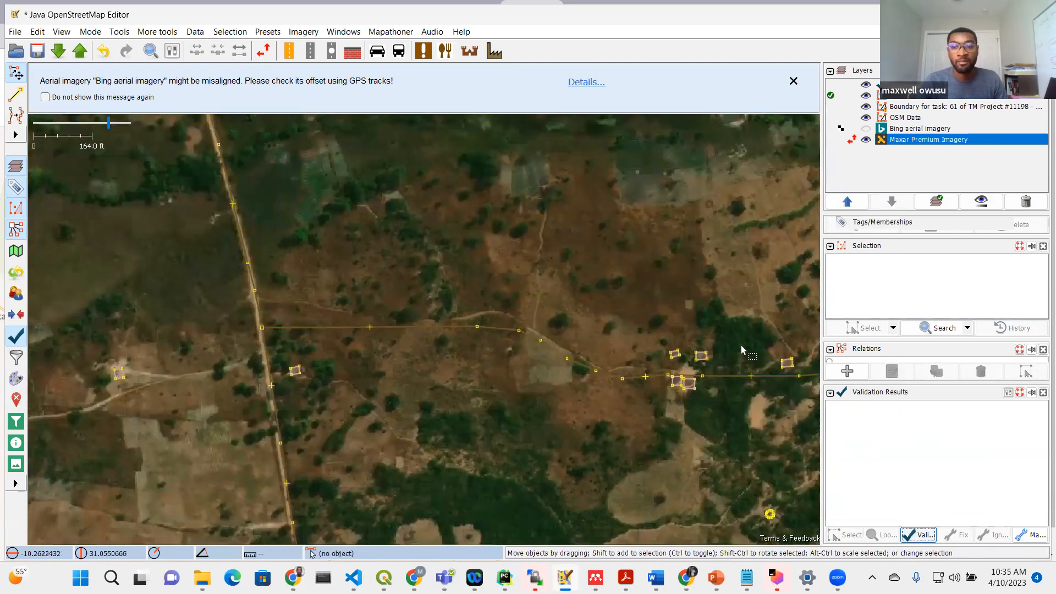
{"action": "left_click_drag", "start_coordinate": [761, 348], "coordinate": [644, 323]}
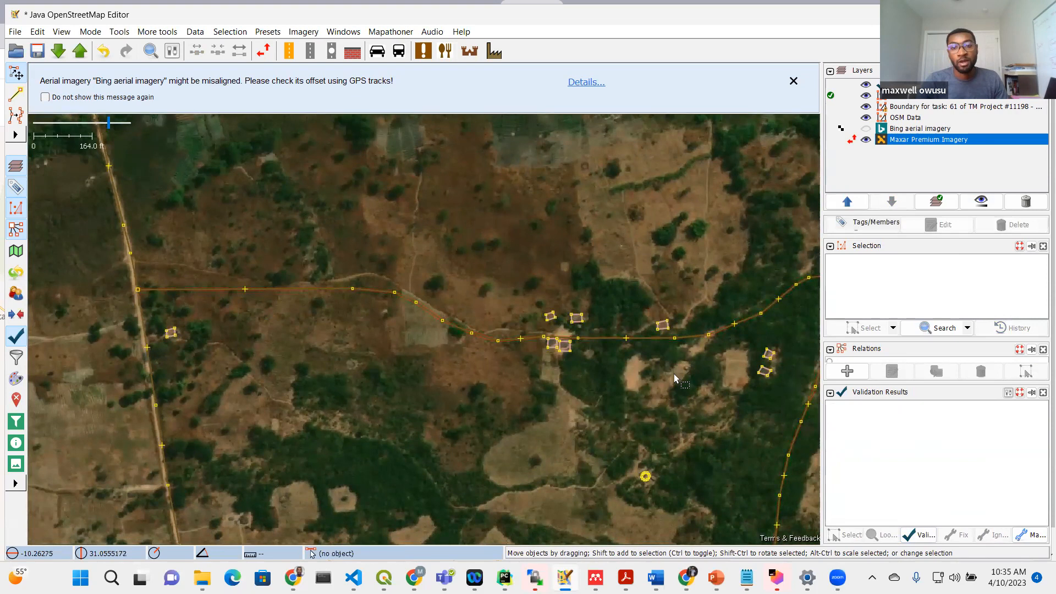
{"action": "scroll", "coordinate": [674, 374], "scroll_direction": "up", "scroll_amount": 2}
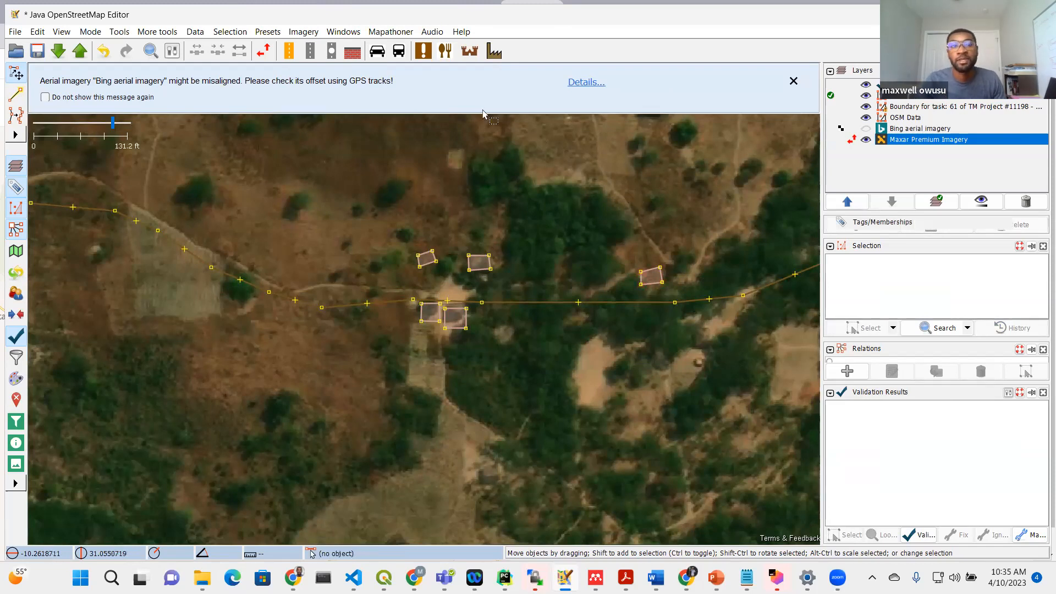
{"action": "left_click", "coordinate": [389, 34]}
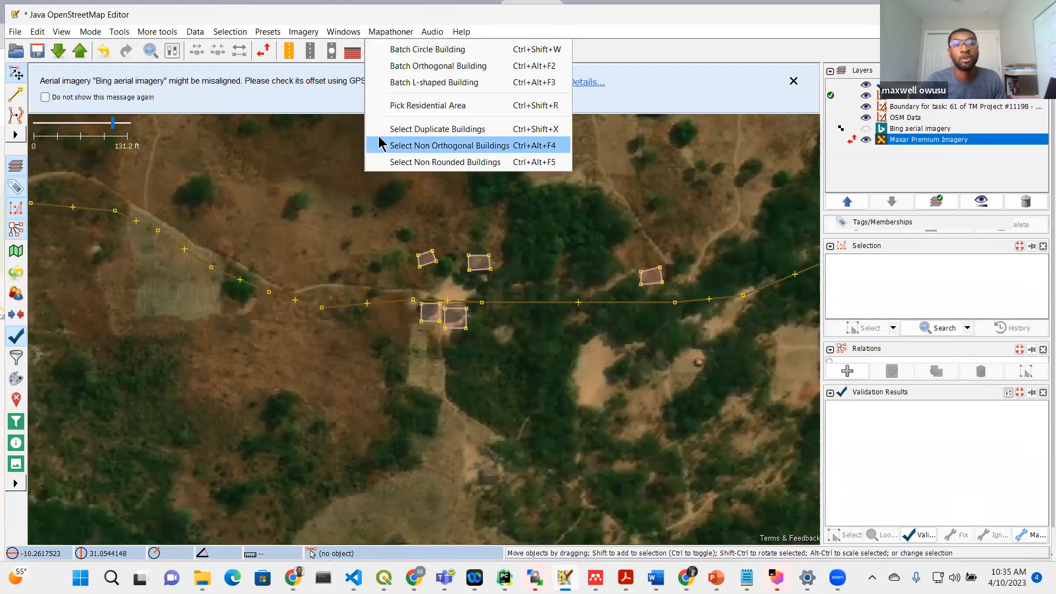
{"action": "left_click", "coordinate": [418, 146]}
- Examine the selected non-orthogonal buildings across the task area and up close against the Maxar imagery
{"action": "scroll", "coordinate": [540, 180], "scroll_direction": "down", "scroll_amount": 5}
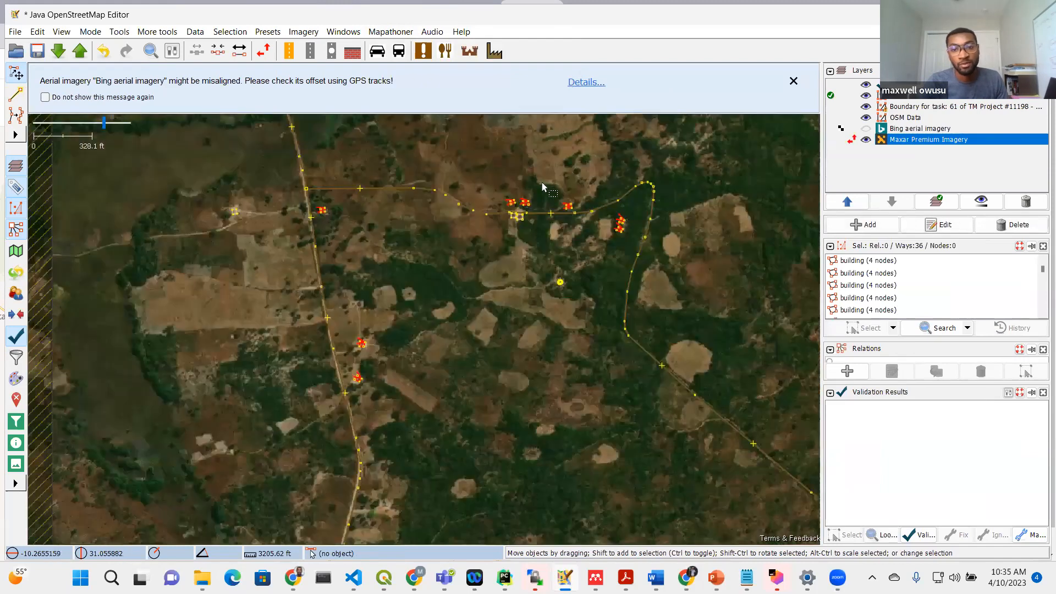
{"action": "scroll", "coordinate": [532, 203], "scroll_direction": "down", "scroll_amount": 2}
{"action": "scroll", "coordinate": [548, 162], "scroll_direction": "up", "scroll_amount": 3}
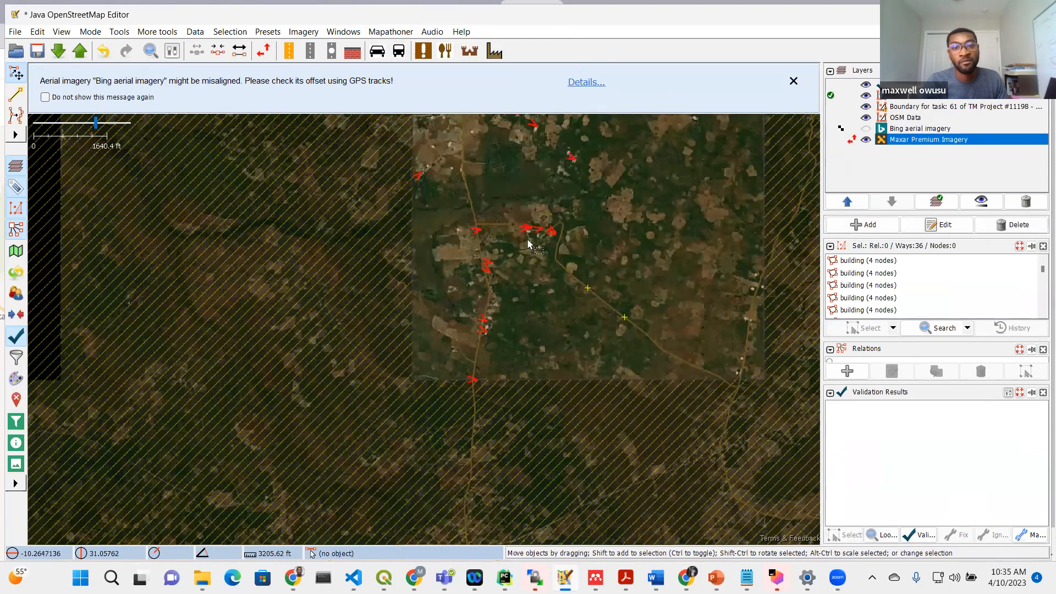
{"action": "scroll", "coordinate": [747, 206], "scroll_direction": "down", "scroll_amount": 2}
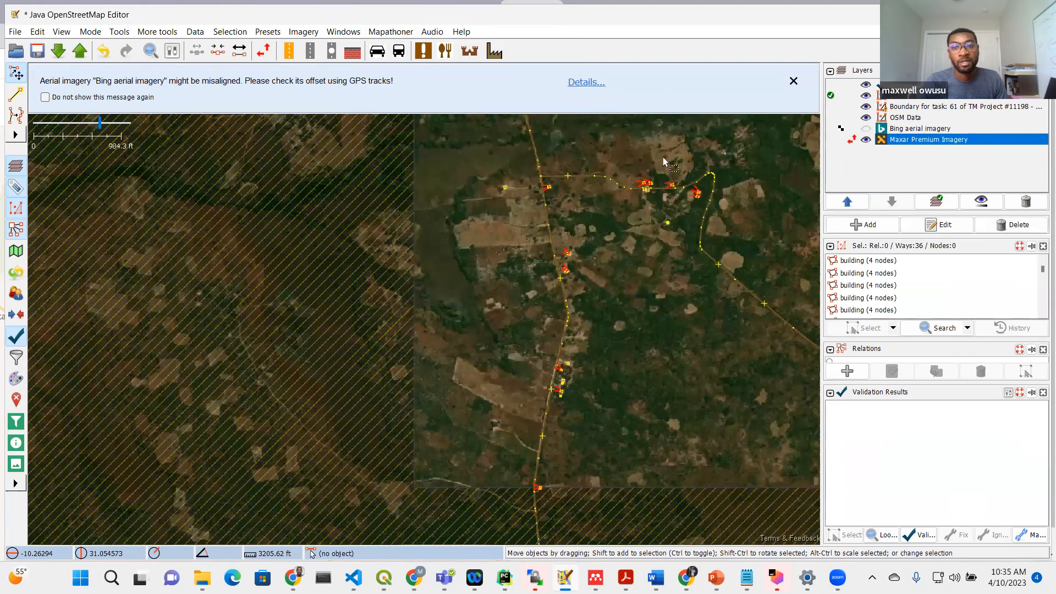
{"action": "left_click_drag", "start_coordinate": [555, 334], "coordinate": [506, 353]}
{"action": "scroll", "coordinate": [540, 213], "scroll_direction": "up", "scroll_amount": 10}
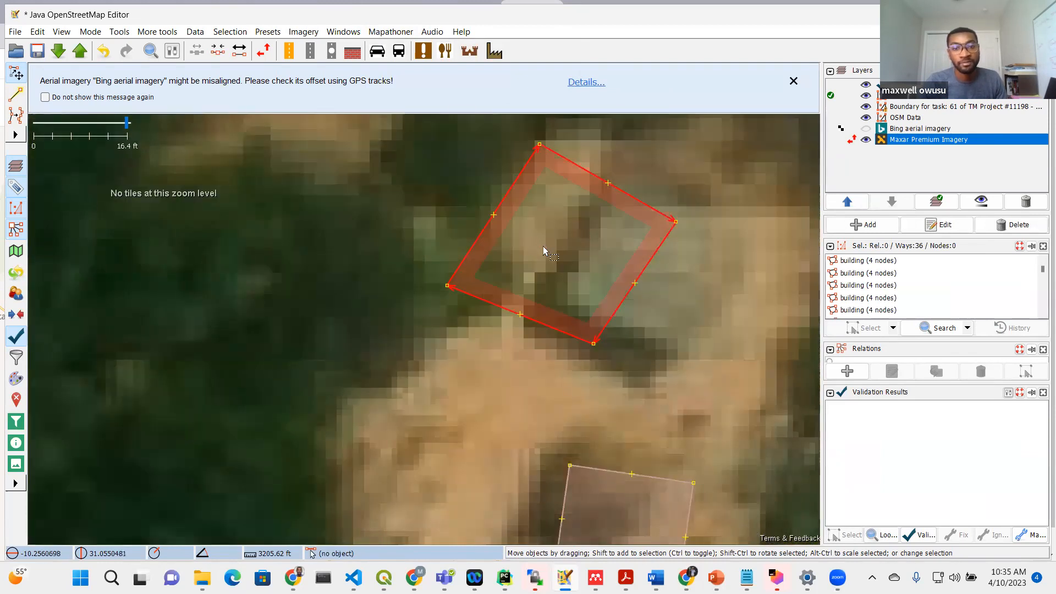
{"action": "scroll", "coordinate": [543, 245], "scroll_direction": "down", "scroll_amount": 6}
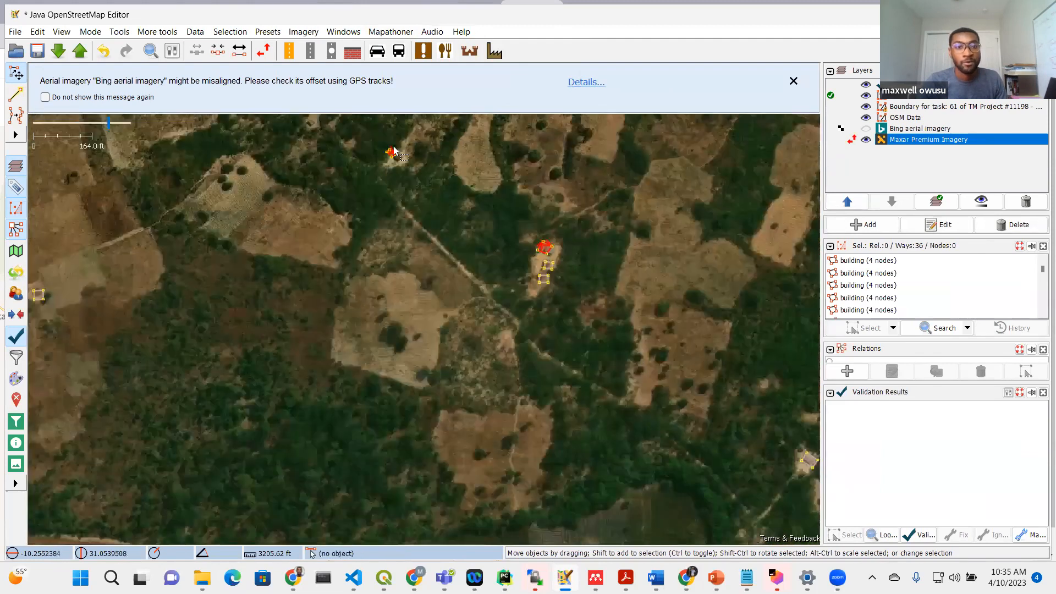
{"action": "scroll", "coordinate": [394, 155], "scroll_direction": "up", "scroll_amount": 4}
{"action": "scroll", "coordinate": [417, 233], "scroll_direction": "down", "scroll_amount": 4}
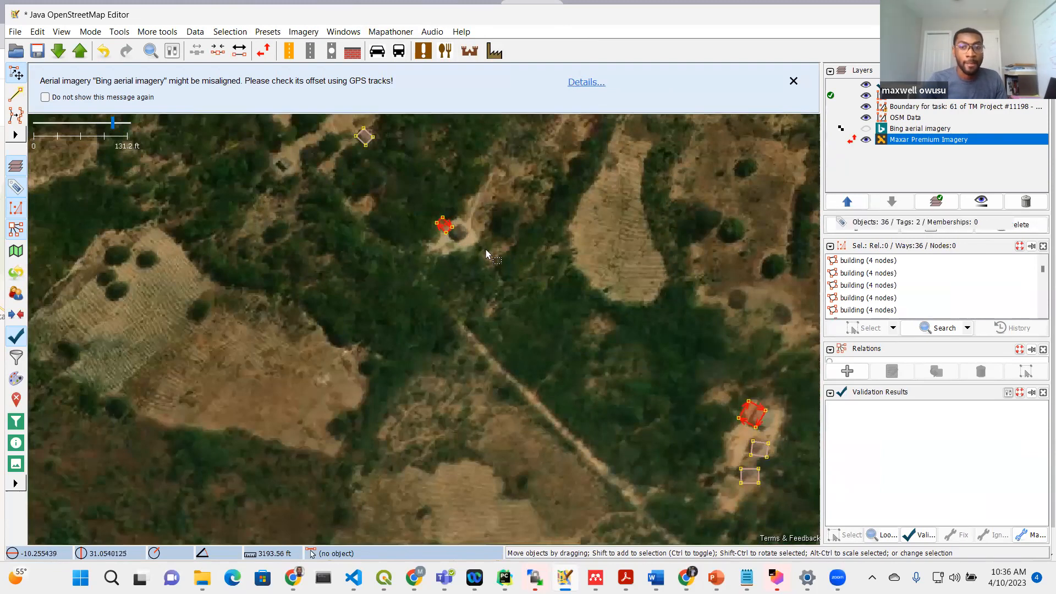
{"action": "scroll", "coordinate": [463, 217], "scroll_direction": "up", "scroll_amount": 4}
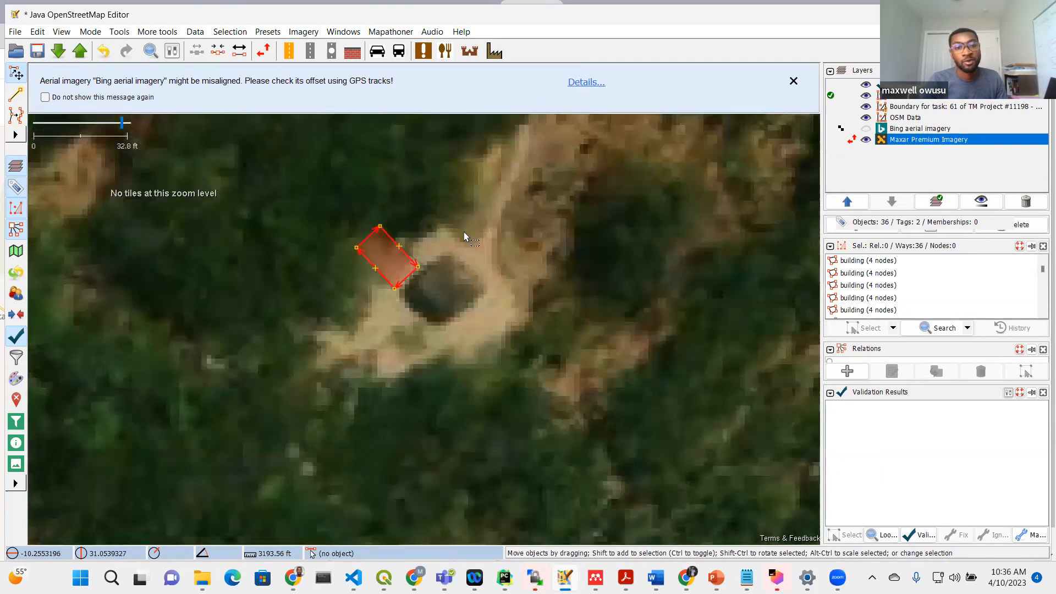
{"action": "scroll", "coordinate": [464, 232], "scroll_direction": "down", "scroll_amount": 4}
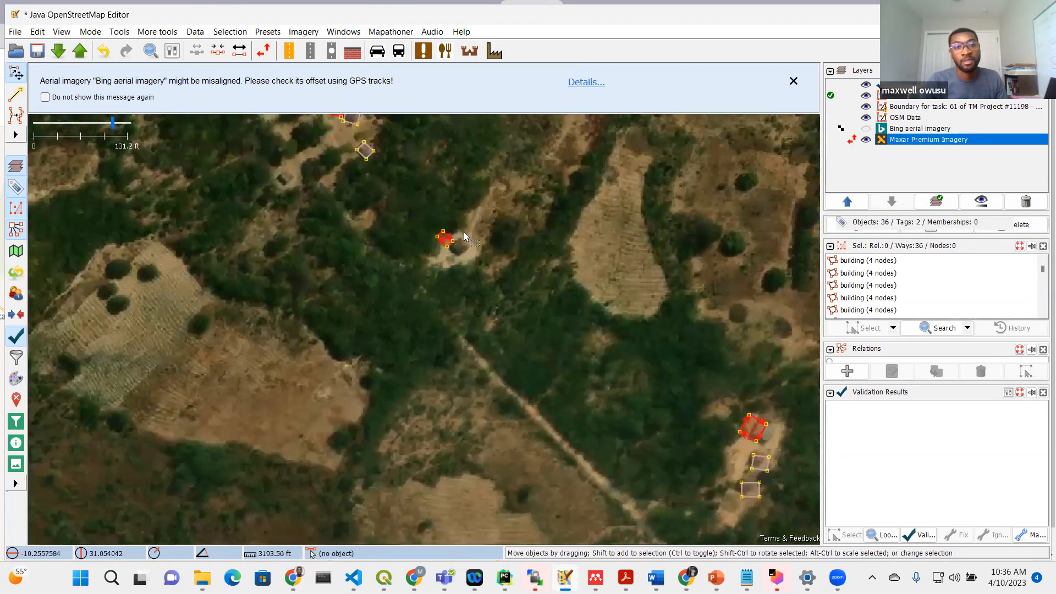
- Clear the building selection and run another Mapathoner building selection check across the task area
{"action": "left_click", "coordinate": [546, 282]}
{"action": "left_click", "coordinate": [403, 34]}
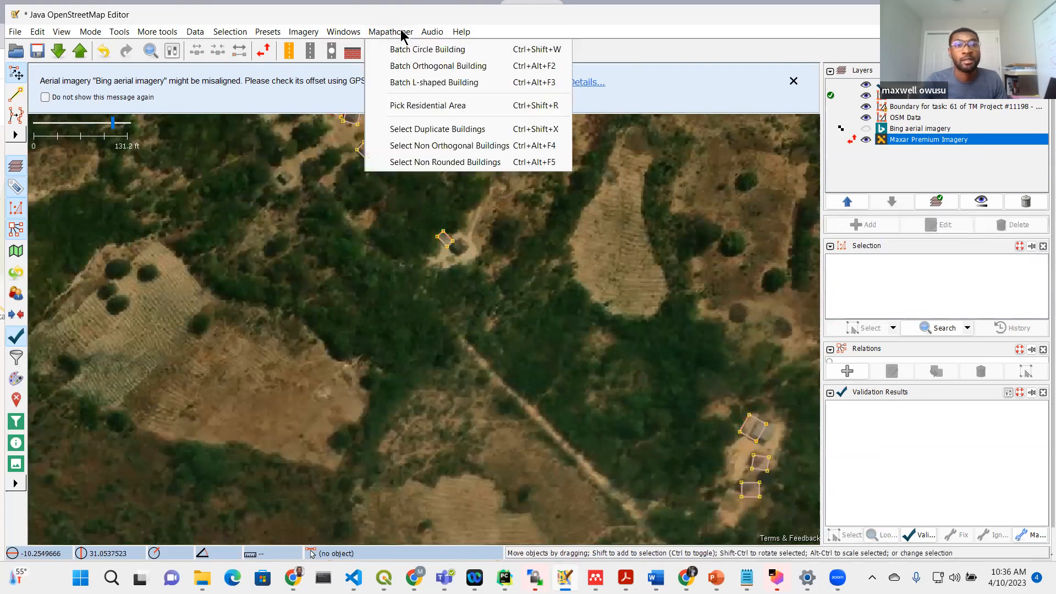
{"action": "left_click", "coordinate": [433, 146]}
{"action": "scroll", "coordinate": [510, 213], "scroll_direction": "down", "scroll_amount": 1}
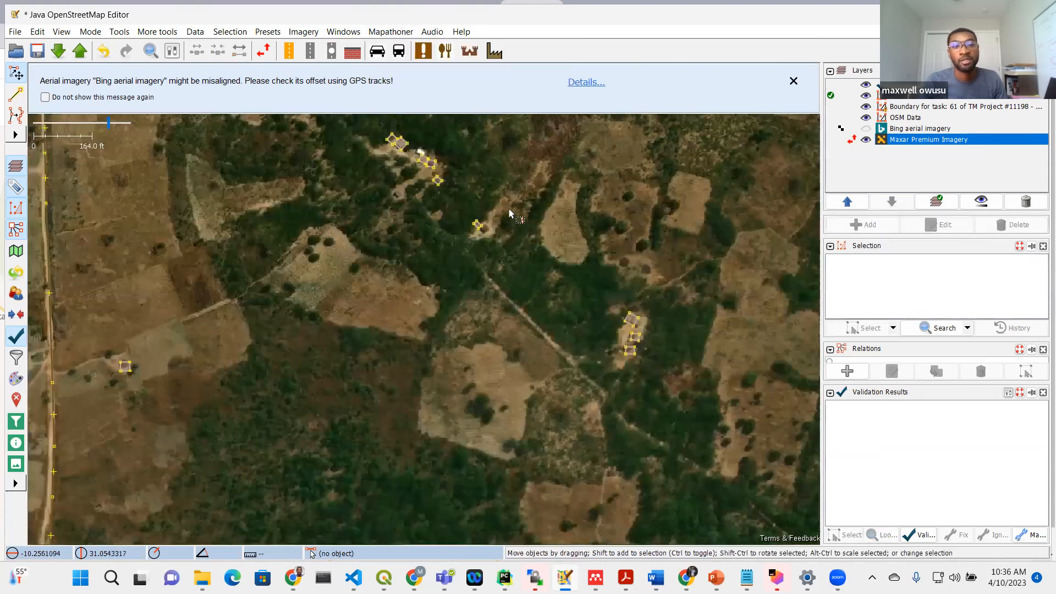
{"action": "scroll", "coordinate": [509, 214], "scroll_direction": "down", "scroll_amount": 7}
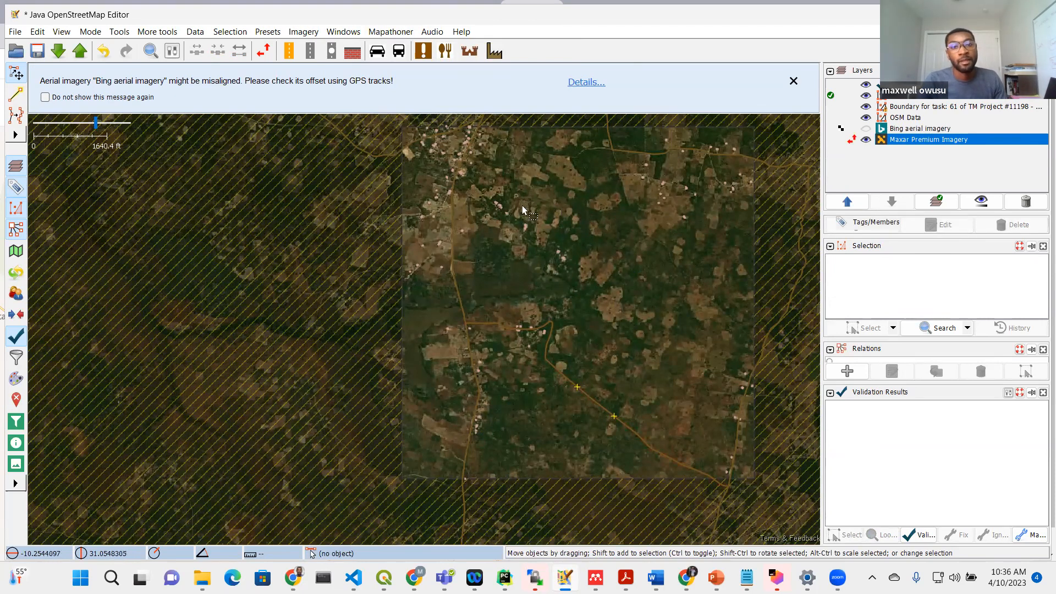
- Shift the upper two outlines in the three-building cluster onto their roofs in the Maxar imagery, and select the lowest building
{"action": "scroll", "coordinate": [518, 335], "scroll_direction": "up", "scroll_amount": 3}
{"action": "scroll", "coordinate": [559, 363], "scroll_direction": "up", "scroll_amount": 3}
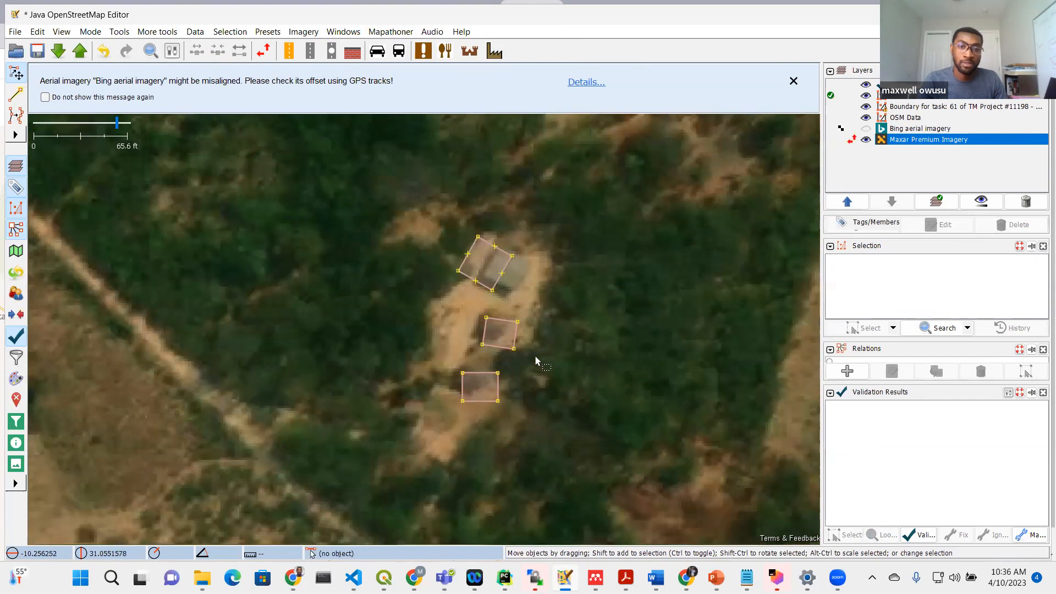
{"action": "left_click", "coordinate": [465, 277]}
{"action": "left_click_drag", "start_coordinate": [464, 277], "coordinate": [482, 284]}
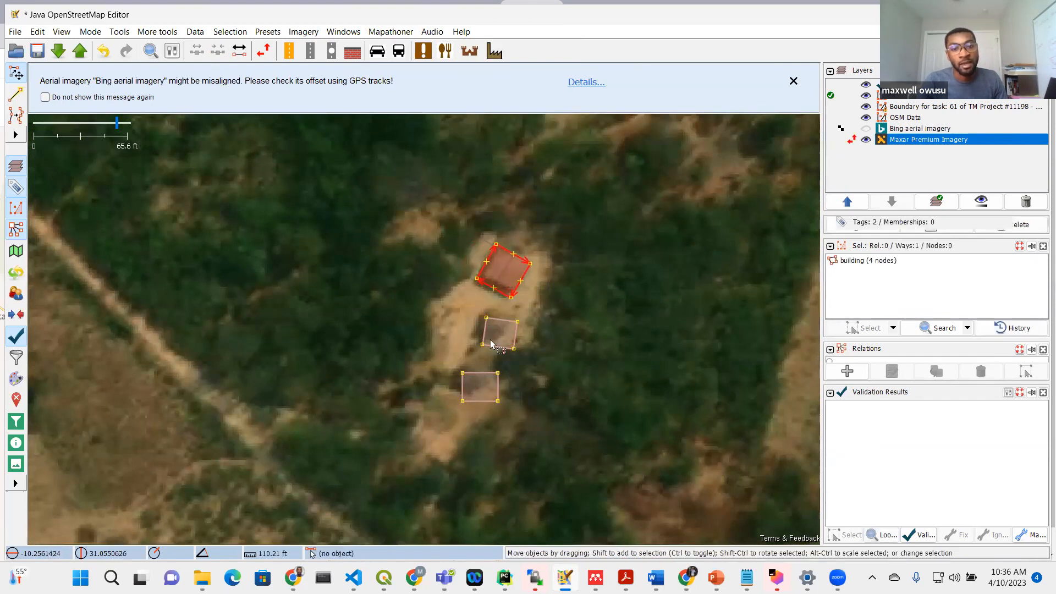
{"action": "left_click_drag", "start_coordinate": [491, 343], "coordinate": [480, 339]}
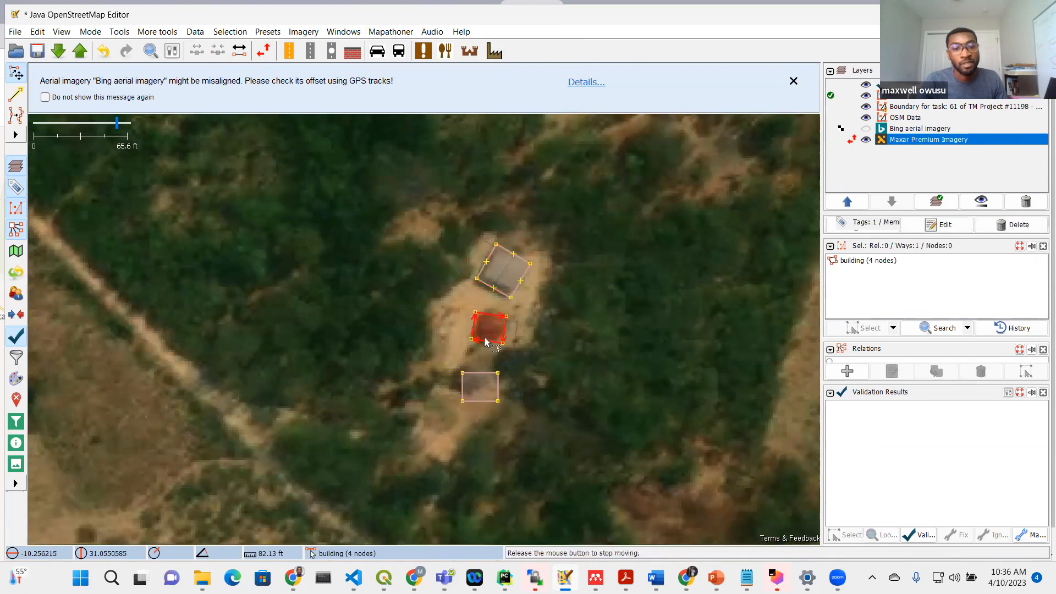
{"action": "left_click", "coordinate": [482, 403]}
- Examine the settlement along the main road near the task's northern boundary for unmapped or misaligned buildings
{"action": "scroll", "coordinate": [579, 358], "scroll_direction": "down", "scroll_amount": 4}
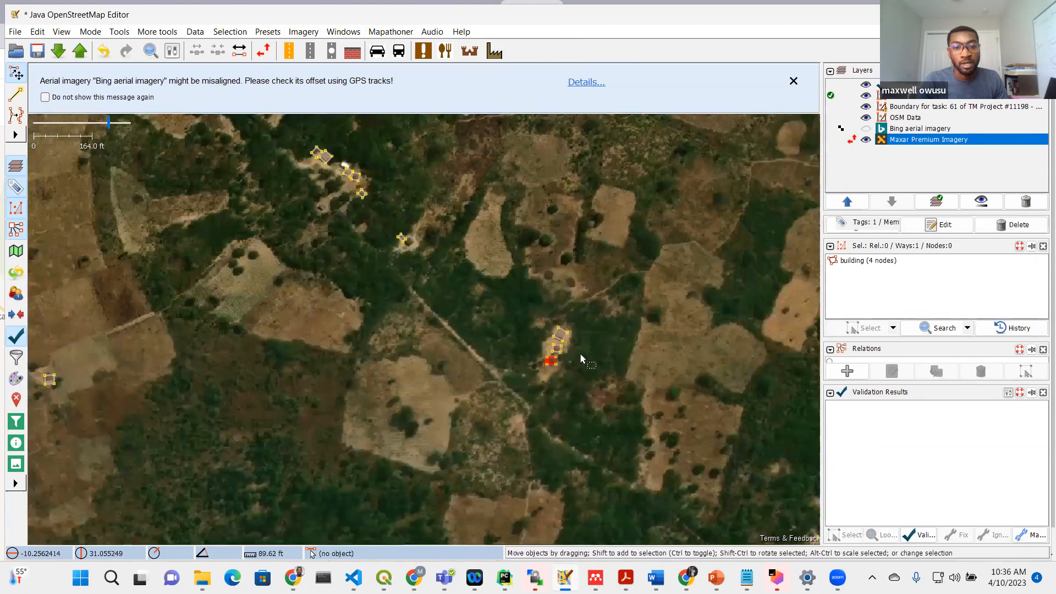
{"action": "scroll", "coordinate": [506, 256], "scroll_direction": "down", "scroll_amount": 10}
{"action": "scroll", "coordinate": [556, 302], "scroll_direction": "up", "scroll_amount": 8}
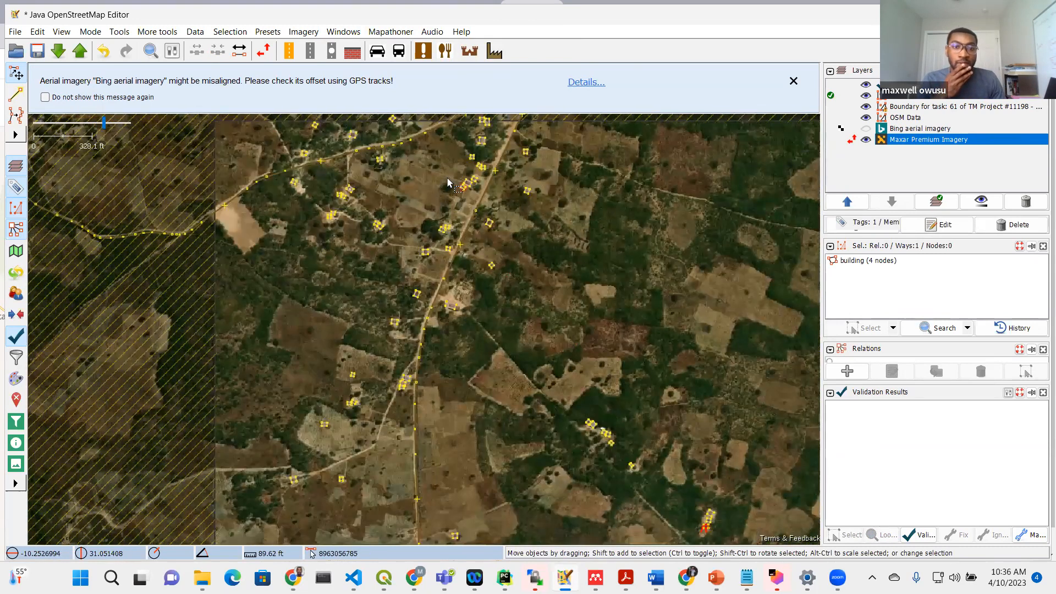
{"action": "left_click_drag", "start_coordinate": [440, 192], "coordinate": [433, 290]}
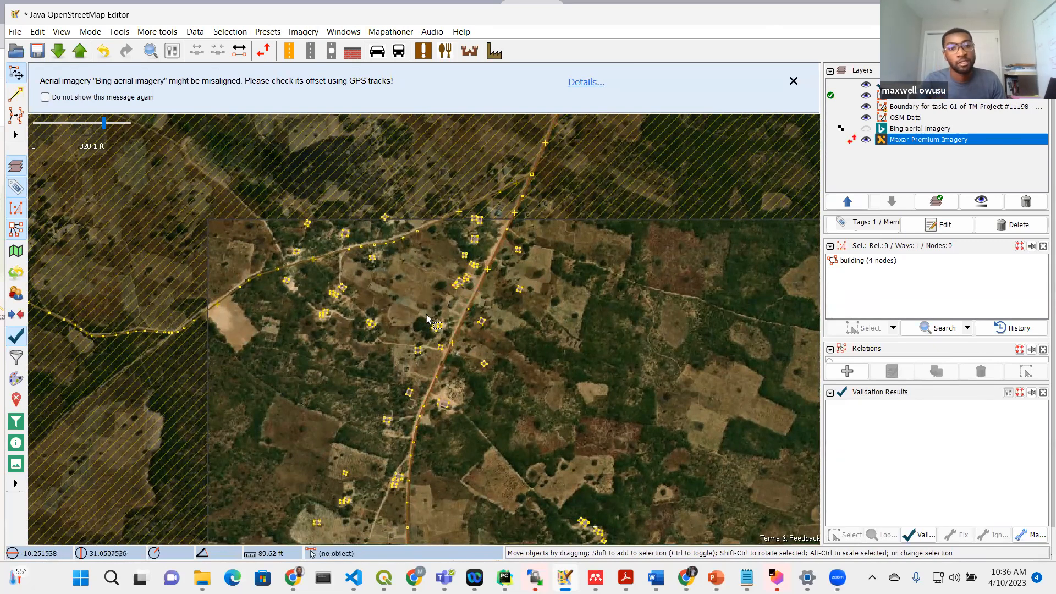
{"action": "scroll", "coordinate": [501, 269], "scroll_direction": "up", "scroll_amount": 2}
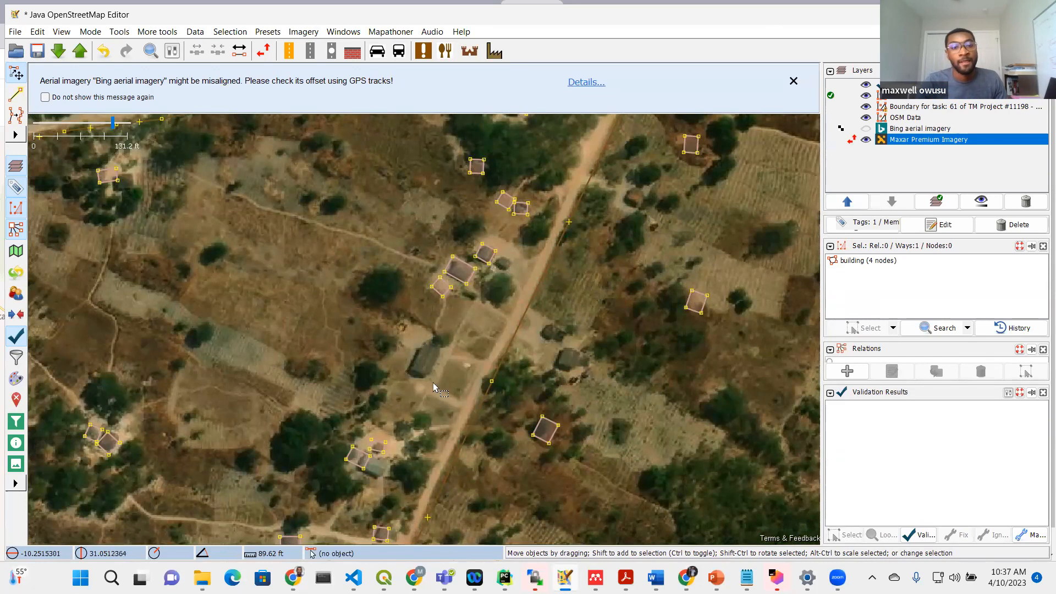
{"action": "scroll", "coordinate": [334, 384], "scroll_direction": "down", "scroll_amount": 1}
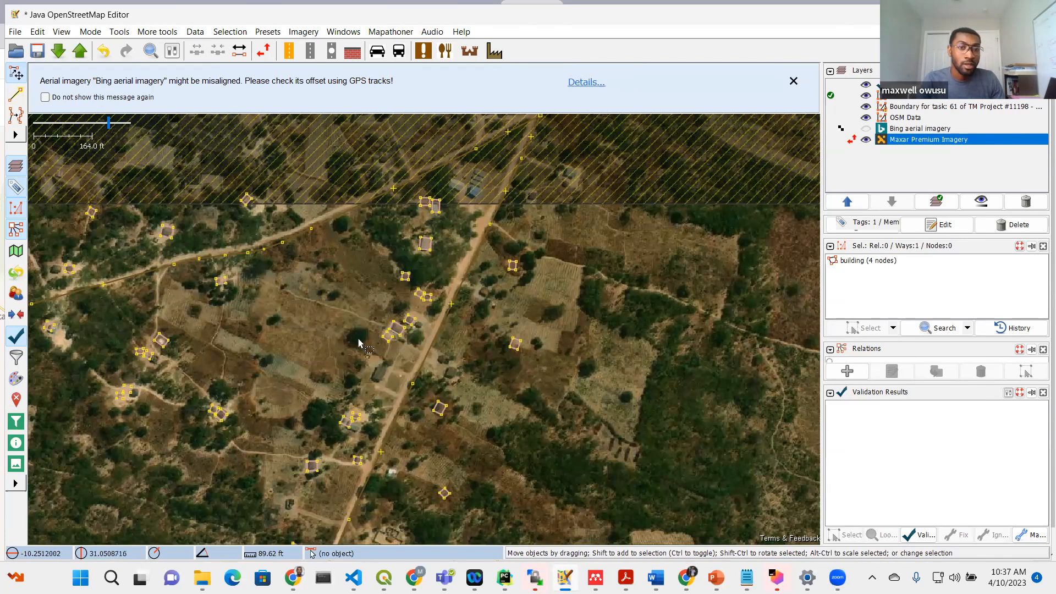
{"action": "scroll", "coordinate": [325, 334], "scroll_direction": "up", "scroll_amount": 2}
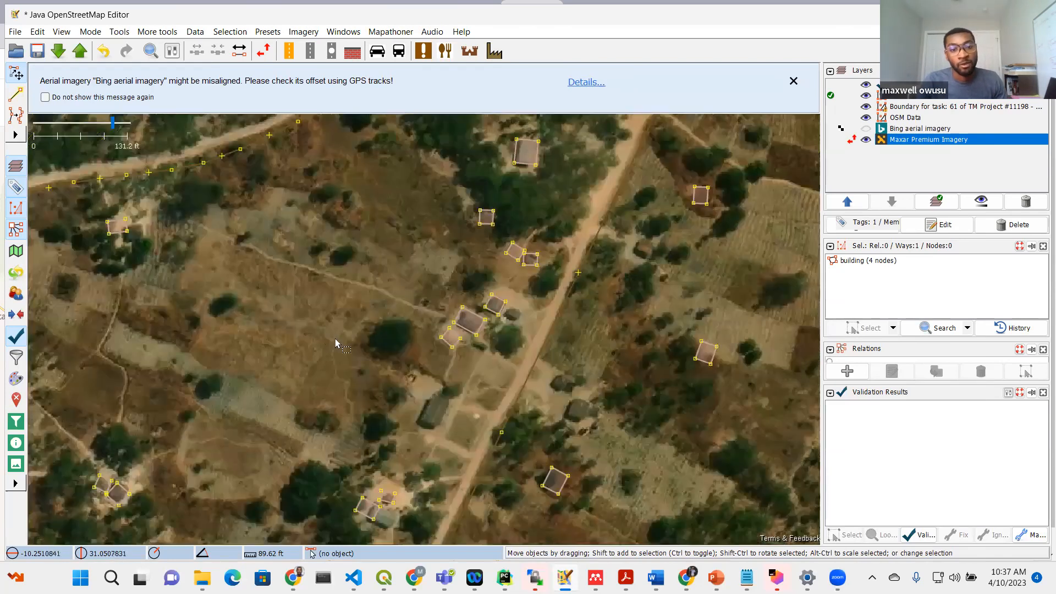
{"action": "scroll", "coordinate": [339, 338], "scroll_direction": "down", "scroll_amount": 2}
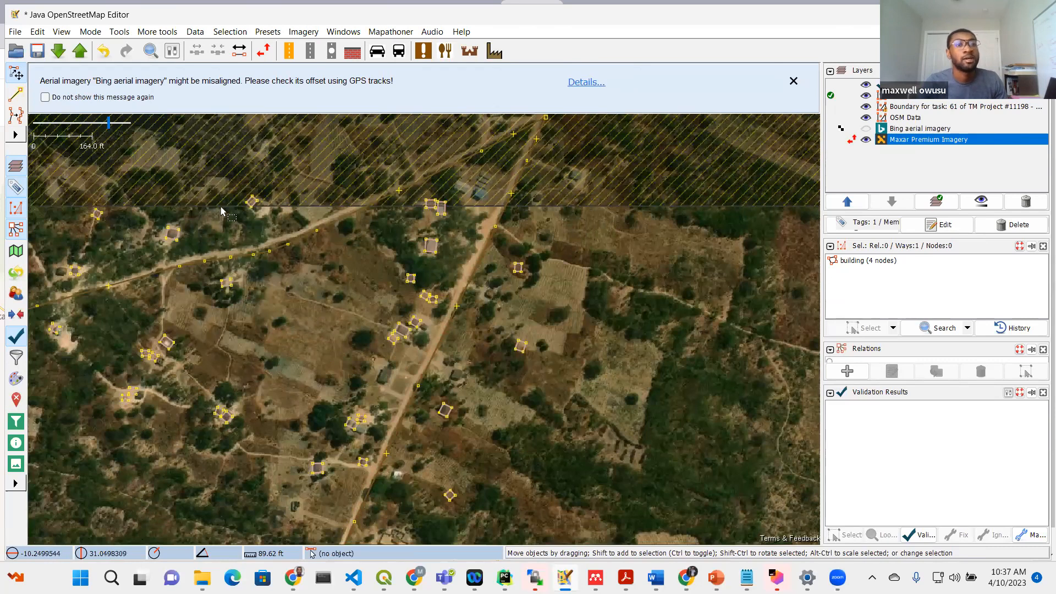
- Try to select all buildings by searching the data for "bulding=yes"
{"action": "left_click", "coordinate": [154, 53]}
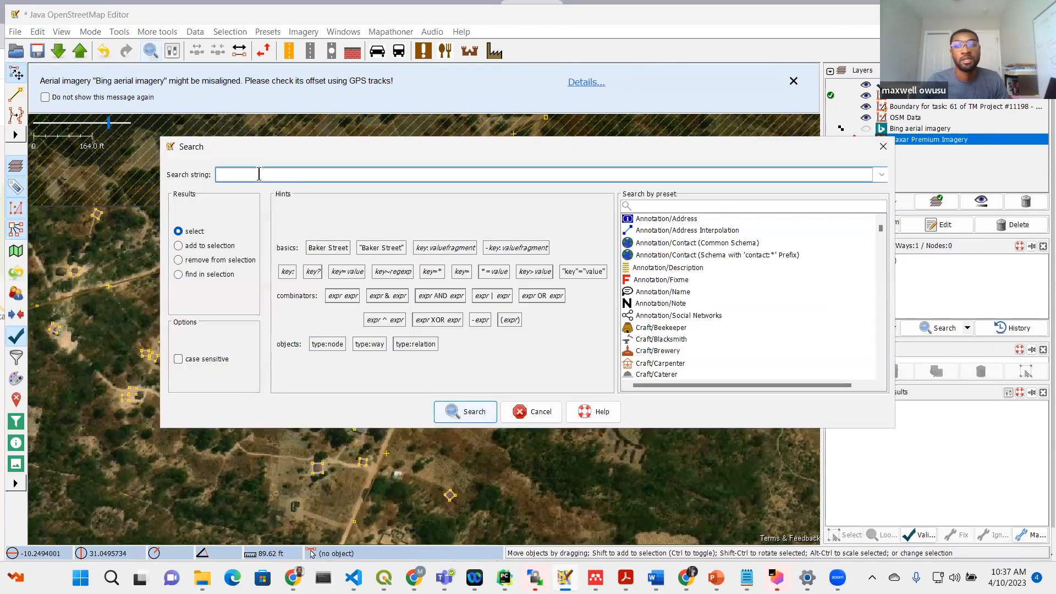
{"action": "type", "text": "bul"}
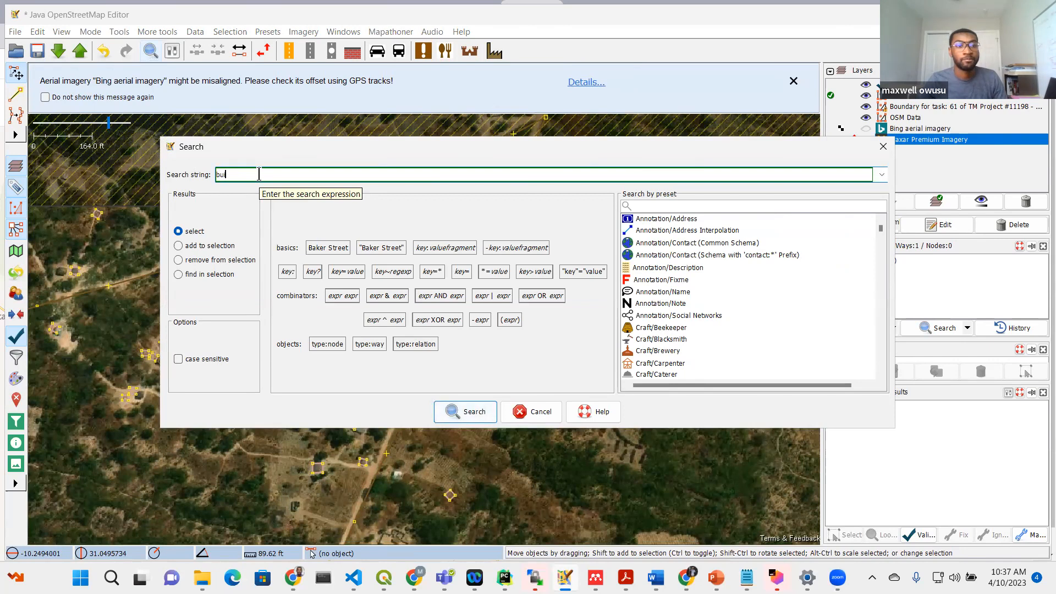
{"action": "type", "text": "ing=yes"}
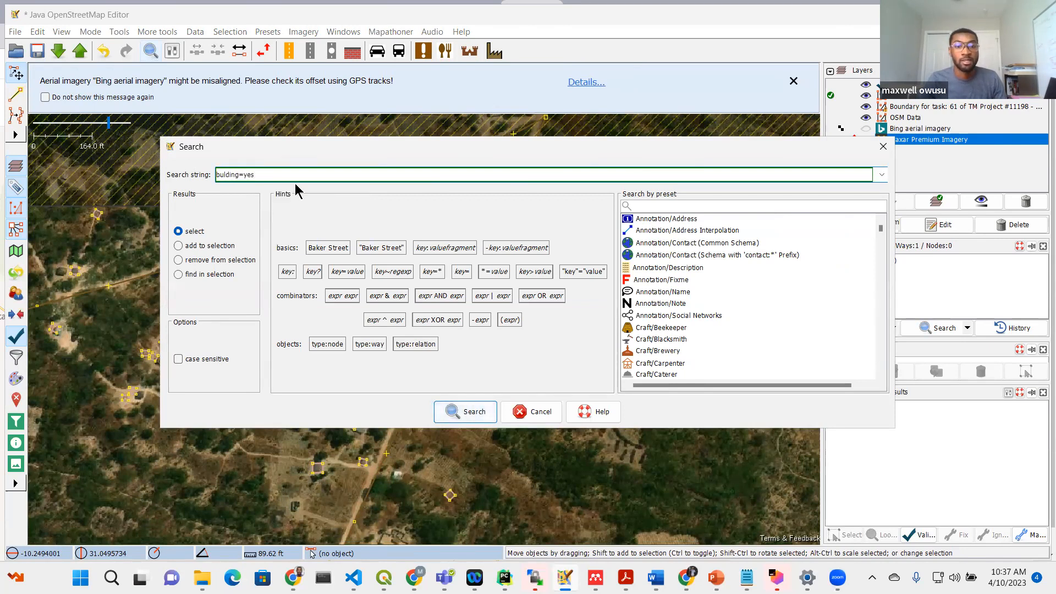
{"action": "left_click", "coordinate": [446, 413]}
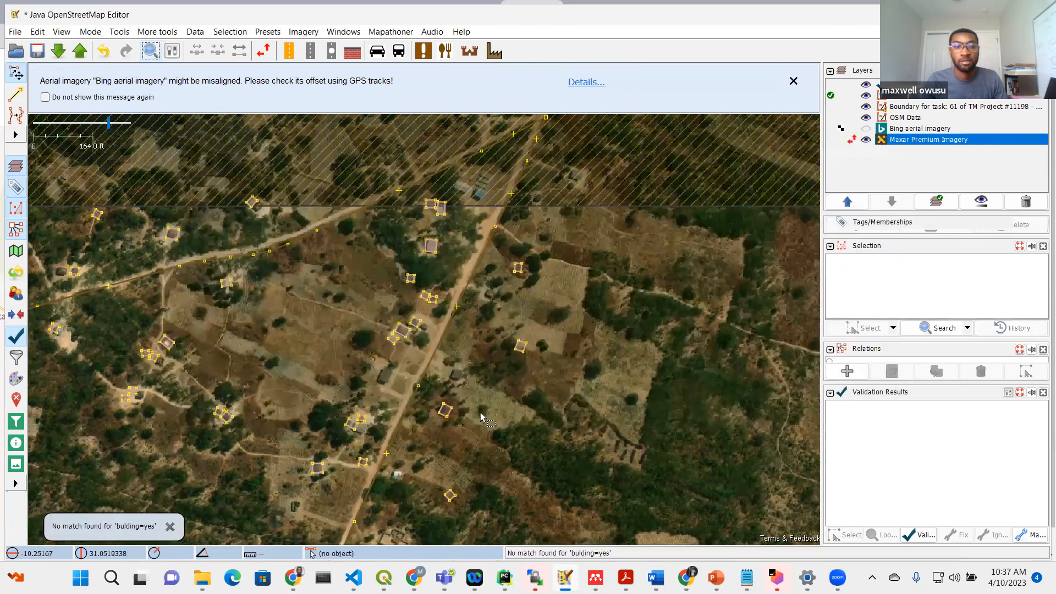
- Try to select all buildings by searching the data for "buldings=yes"
{"action": "left_click", "coordinate": [150, 52]}
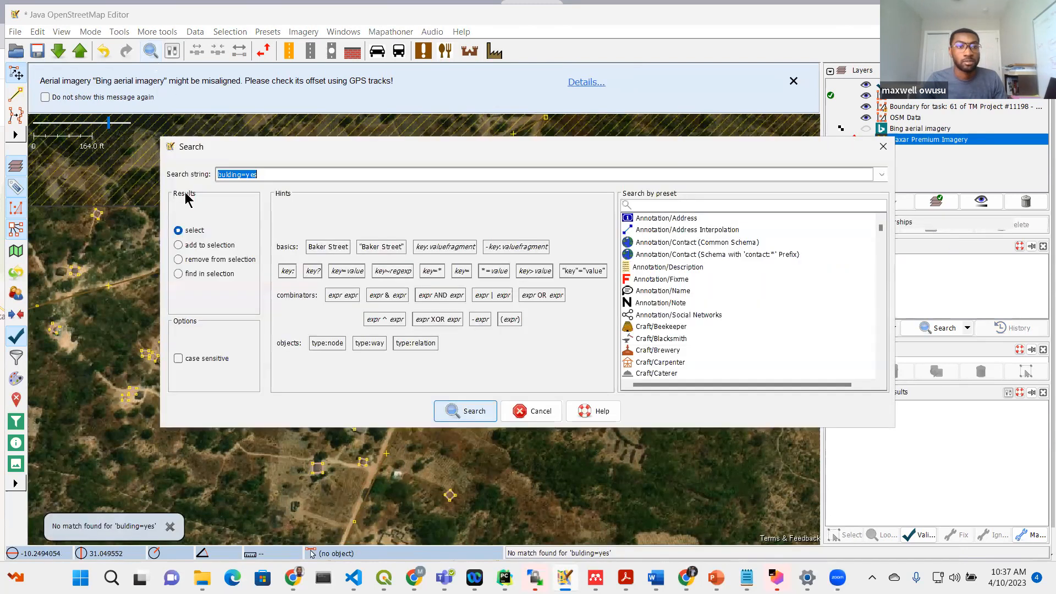
{"action": "left_click", "coordinate": [242, 174]}
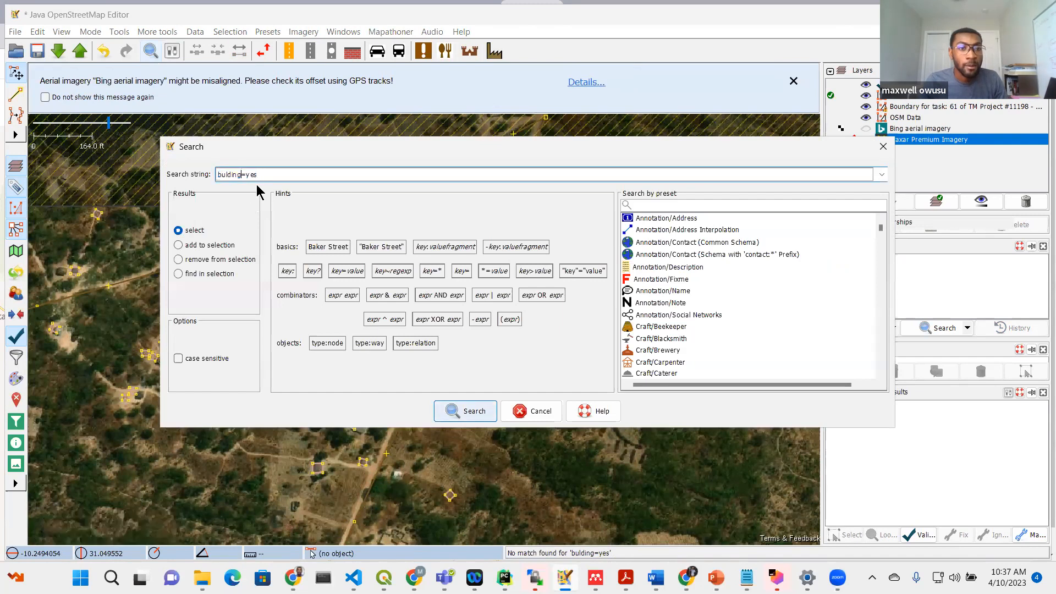
{"action": "type", "text": "s"}
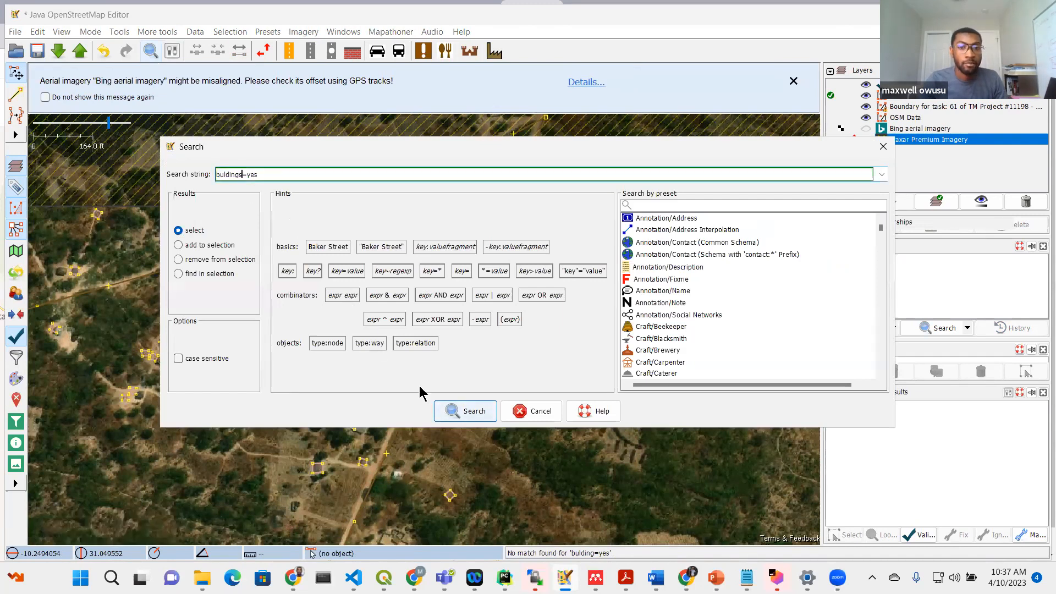
{"action": "left_click", "coordinate": [454, 409]}
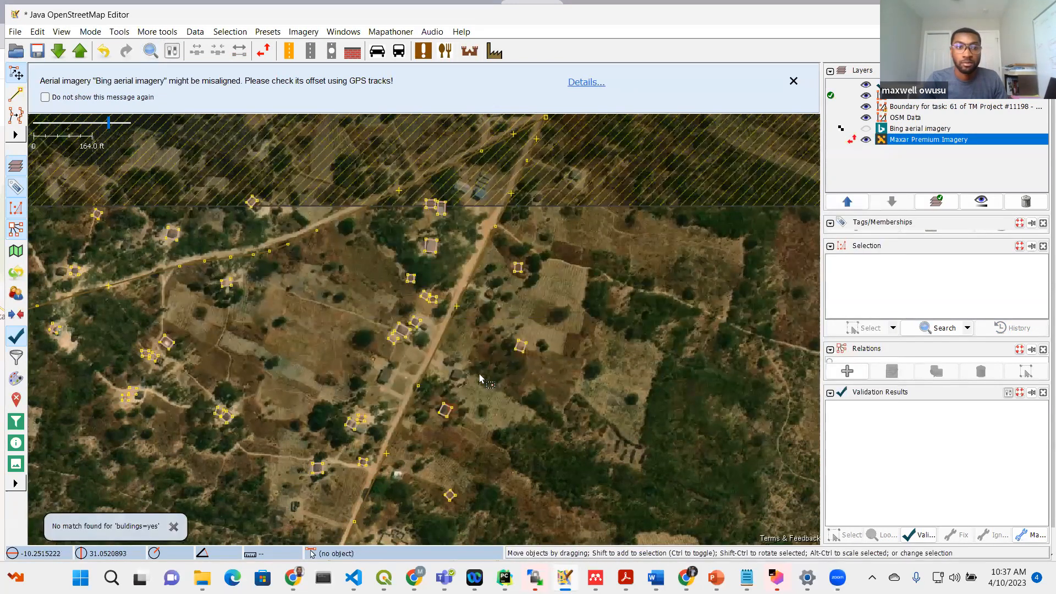
- Correct the search string to "building=yes" and select all matching buildings in the data
{"action": "left_click", "coordinate": [154, 51]}
{"action": "left_click", "coordinate": [243, 174]}
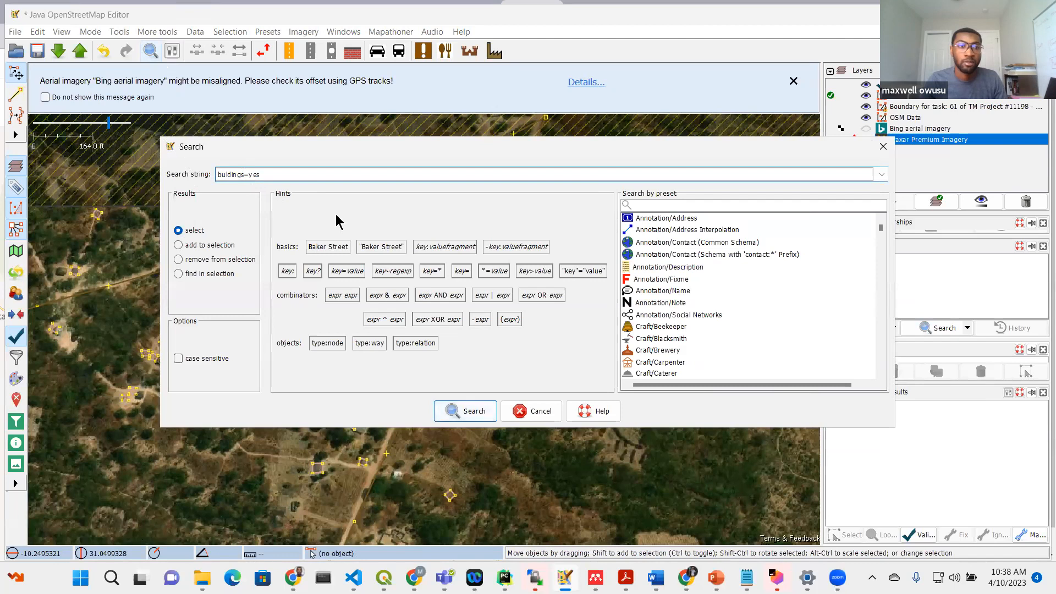
{"action": "key", "text": "BackSpace"}
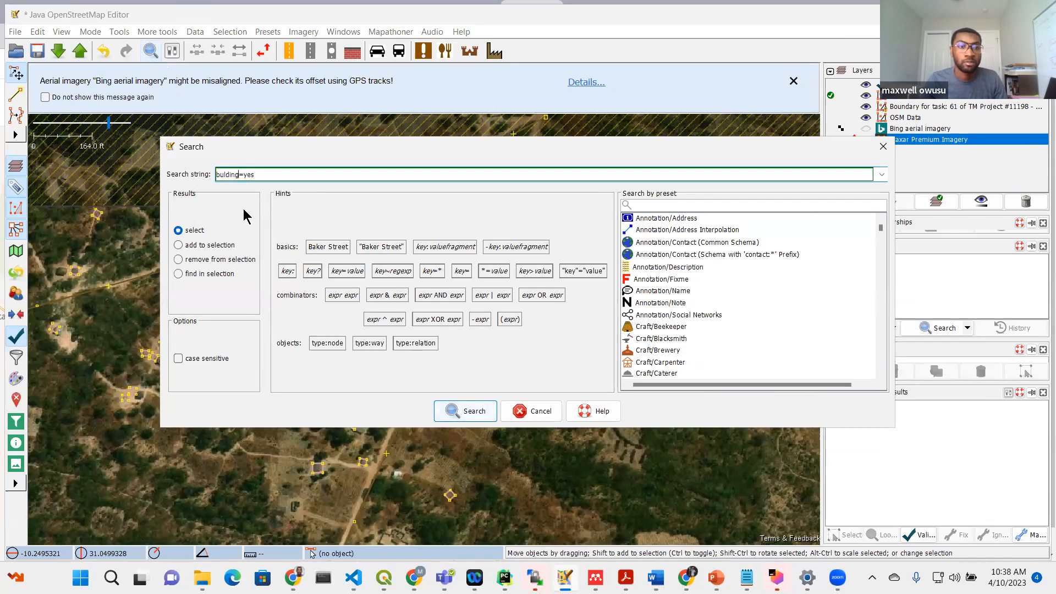
{"action": "type", "text": "i"}
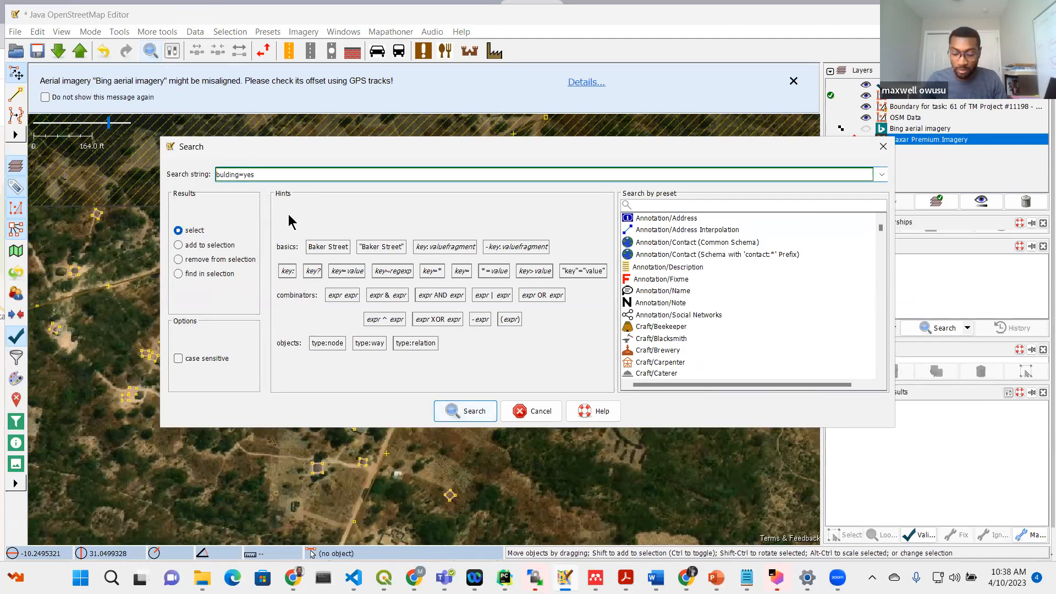
{"action": "left_click", "coordinate": [463, 414]}
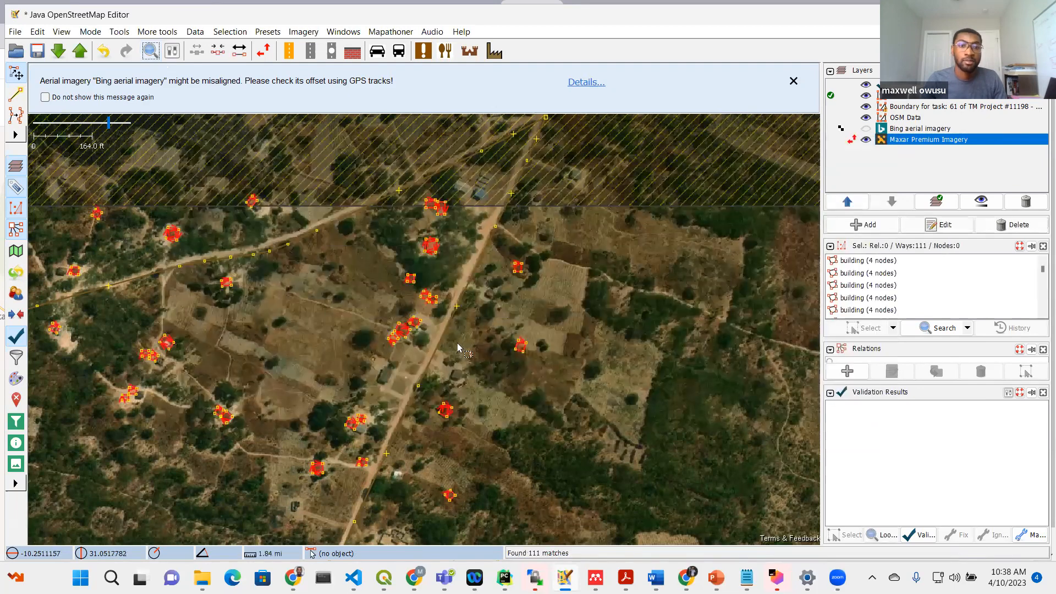
{"action": "scroll", "coordinate": [465, 350], "scroll_direction": "down", "scroll_amount": 2}
{"action": "scroll", "coordinate": [516, 410], "scroll_direction": "down", "scroll_amount": 3}
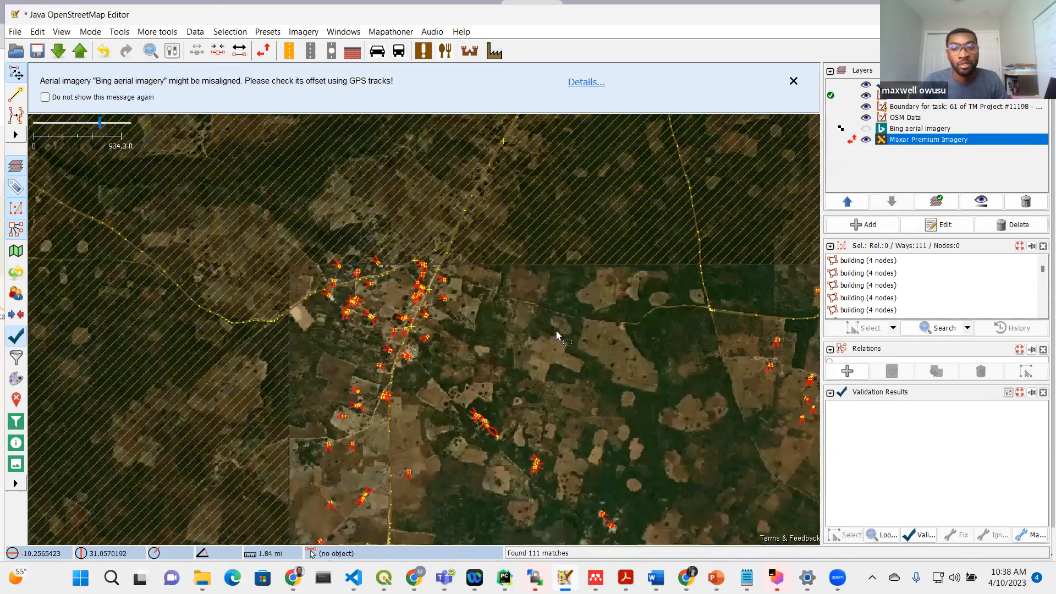
{"action": "left_click_drag", "start_coordinate": [556, 331], "coordinate": [542, 301]}
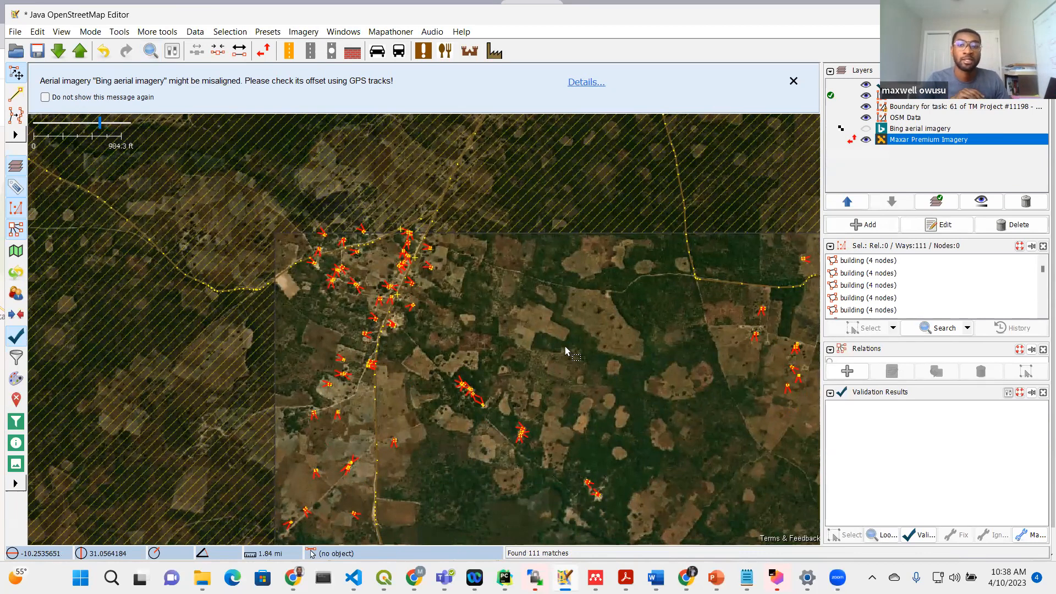
- Repeat the "building=yes" search and examine how the selected buildings are spread across the task area
{"action": "left_click", "coordinate": [150, 51]}
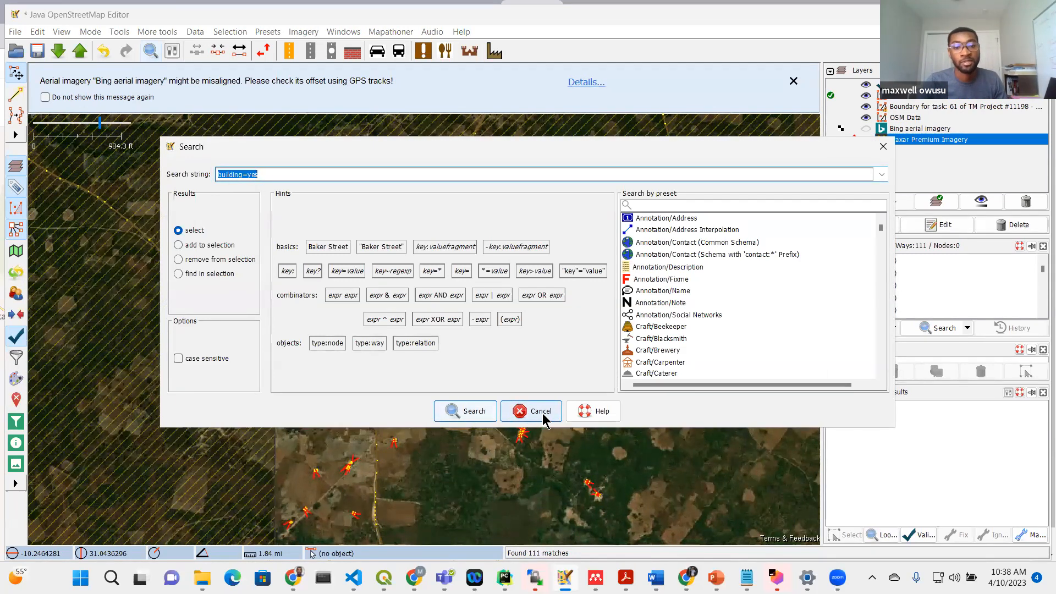
{"action": "left_click", "coordinate": [471, 411]}
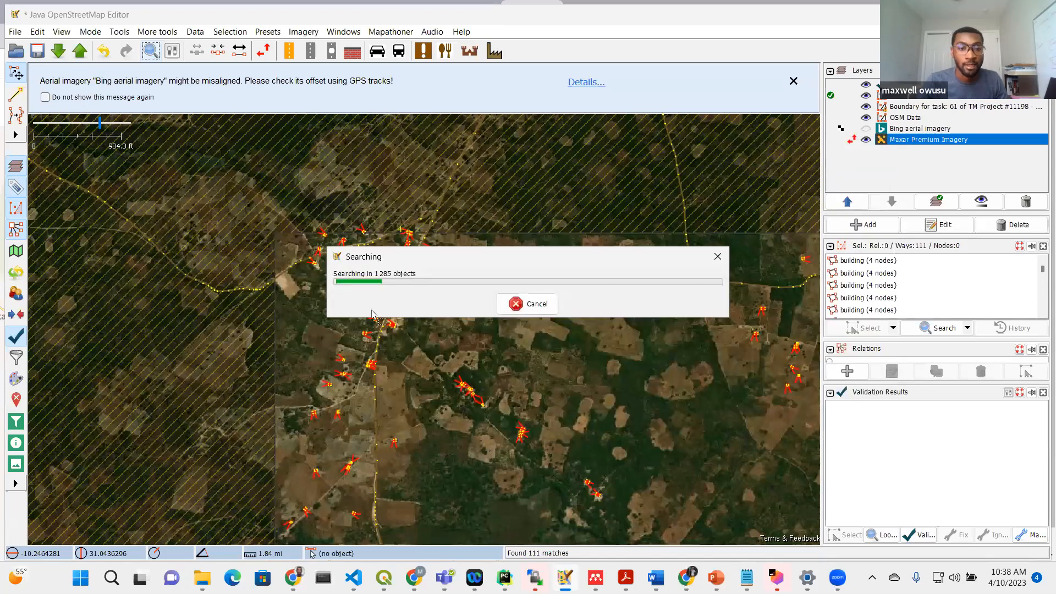
{"action": "scroll", "coordinate": [572, 329], "scroll_direction": "up", "scroll_amount": 3}
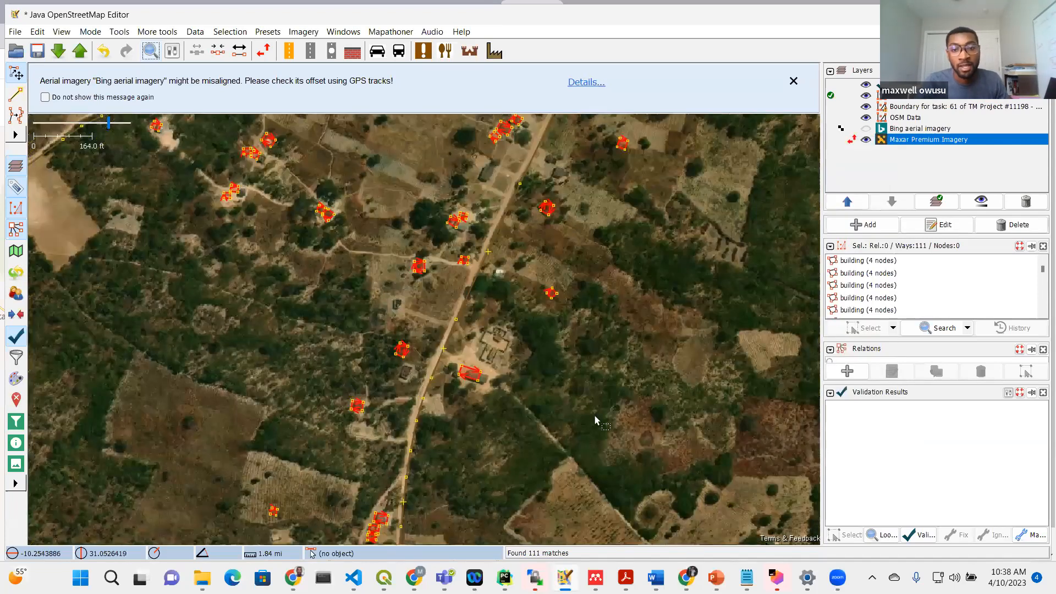
{"action": "scroll", "coordinate": [594, 414], "scroll_direction": "down", "scroll_amount": 3}
{"action": "left_click_drag", "start_coordinate": [430, 464], "coordinate": [363, 291]}
{"action": "left_click_drag", "start_coordinate": [398, 407], "coordinate": [363, 327]}
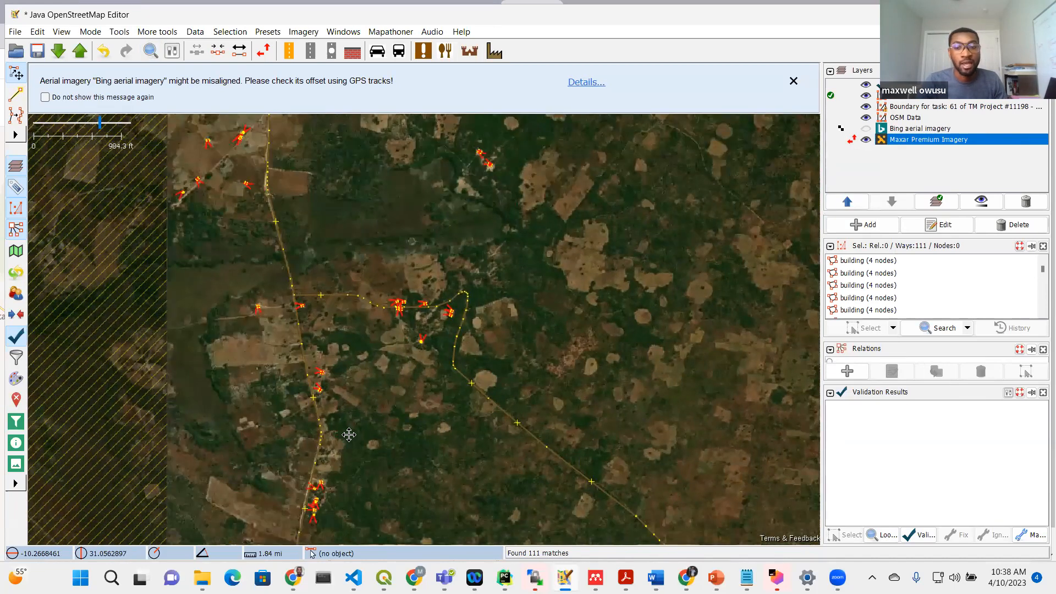
{"action": "left_click_drag", "start_coordinate": [349, 434], "coordinate": [283, 310]}
{"action": "left_click_drag", "start_coordinate": [569, 348], "coordinate": [475, 338]}
{"action": "left_click_drag", "start_coordinate": [628, 187], "coordinate": [622, 365]}
{"action": "left_click_drag", "start_coordinate": [632, 132], "coordinate": [617, 294]}
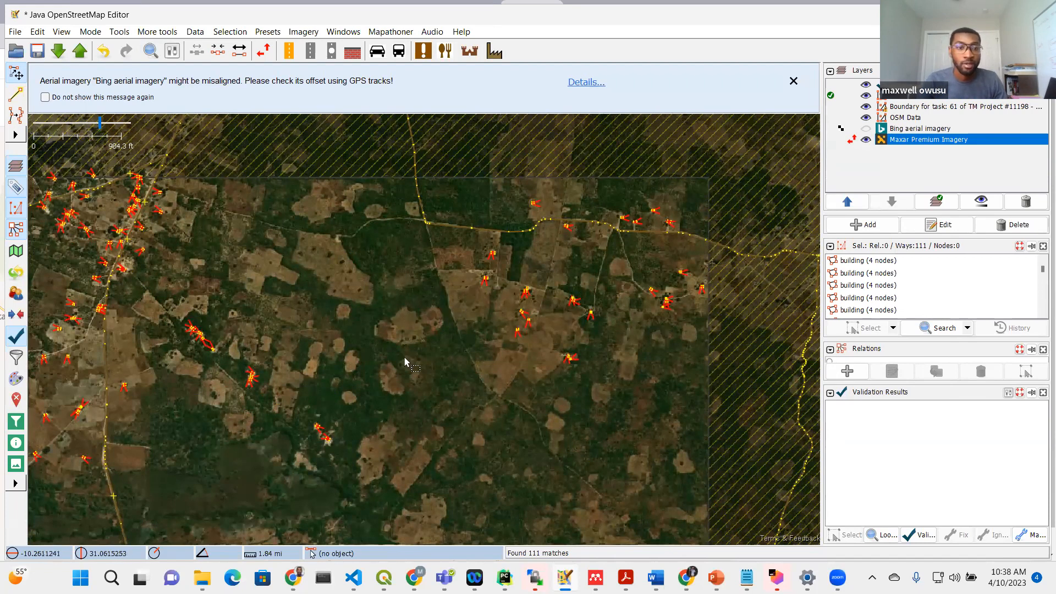
{"action": "scroll", "coordinate": [404, 360], "scroll_direction": "down", "scroll_amount": 2}
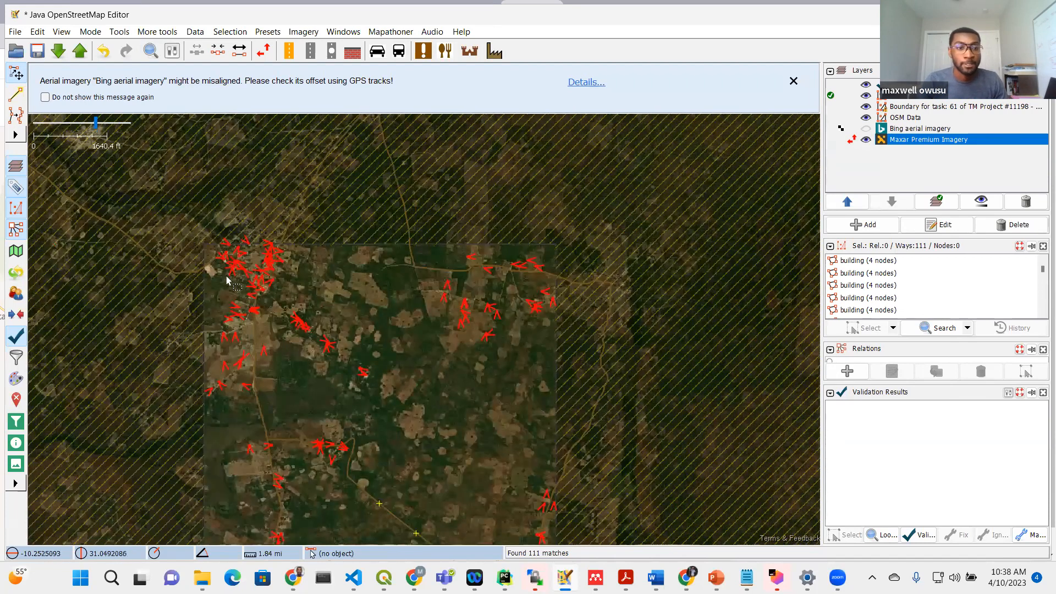
{"action": "scroll", "coordinate": [228, 278], "scroll_direction": "up", "scroll_amount": 6}
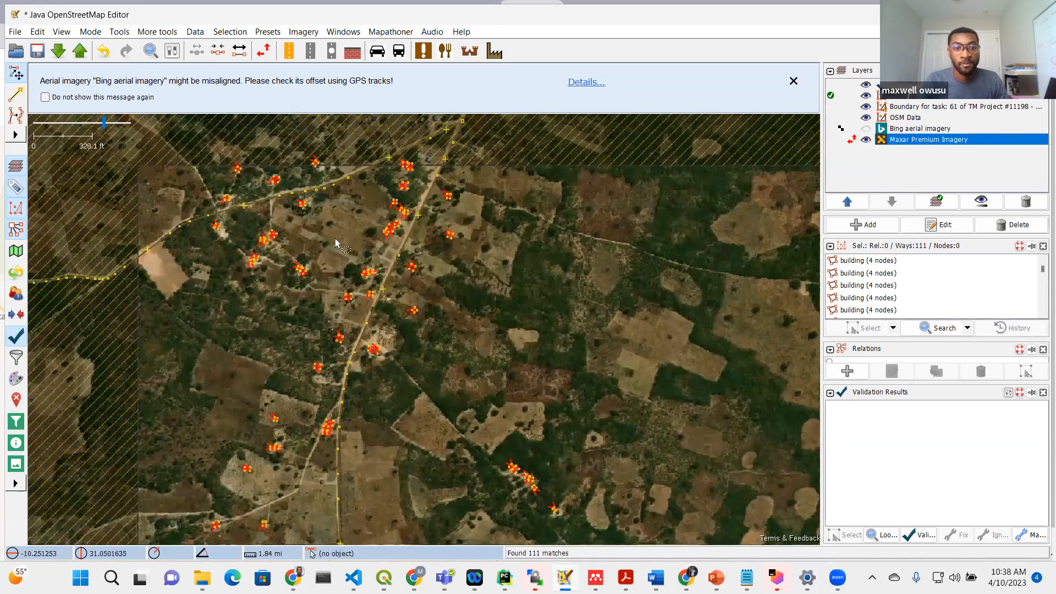
{"action": "scroll", "coordinate": [336, 239], "scroll_direction": "up", "scroll_amount": 3}
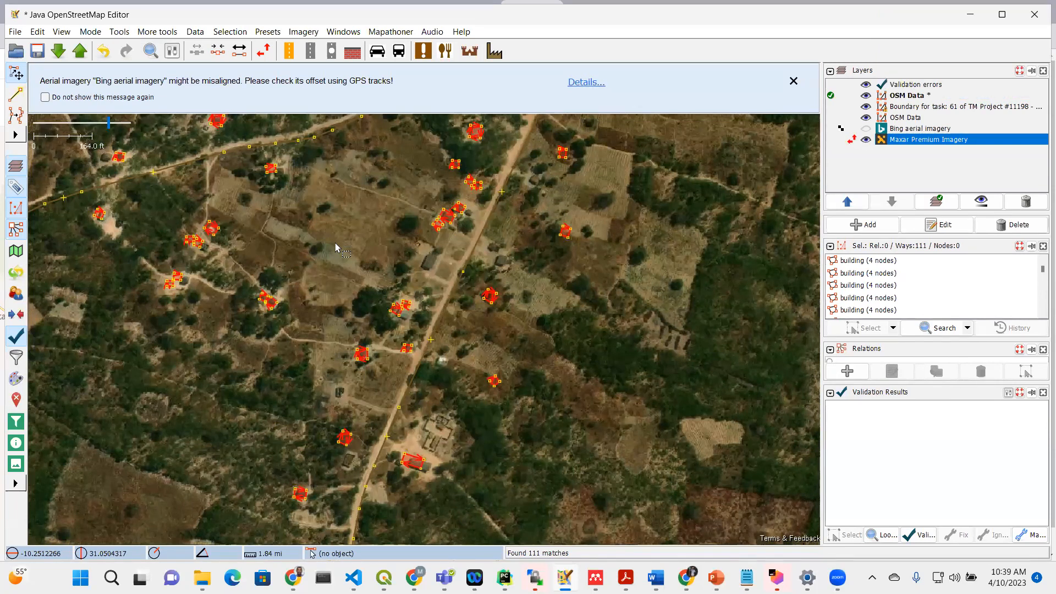
{"action": "scroll", "coordinate": [321, 241], "scroll_direction": "down", "scroll_amount": 1}
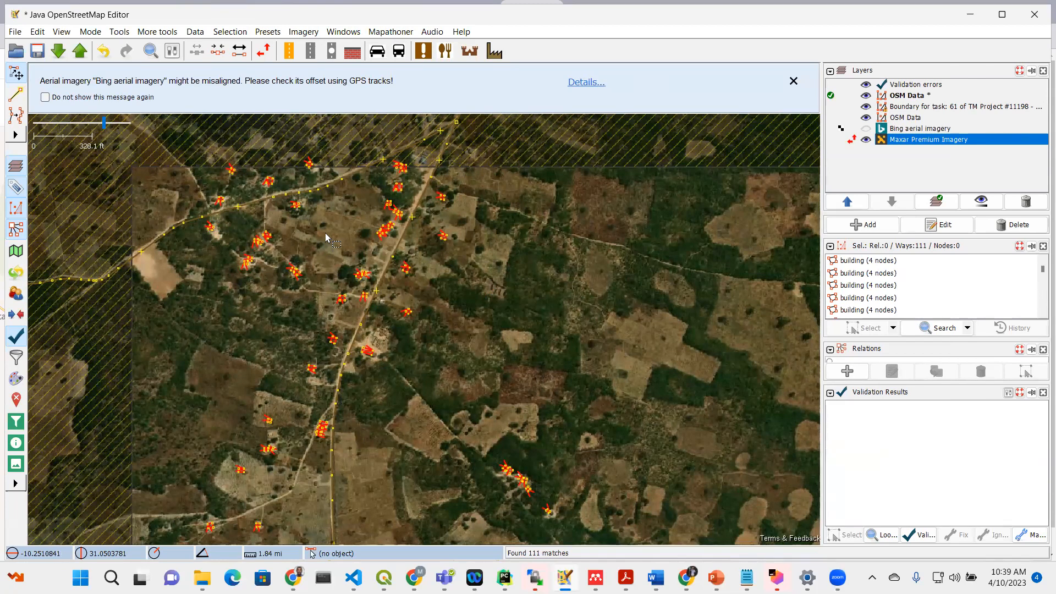
- Enlarge the list of selected objects so that more buildings fit in it
{"action": "left_click_drag", "start_coordinate": [858, 339], "coordinate": [849, 355]}
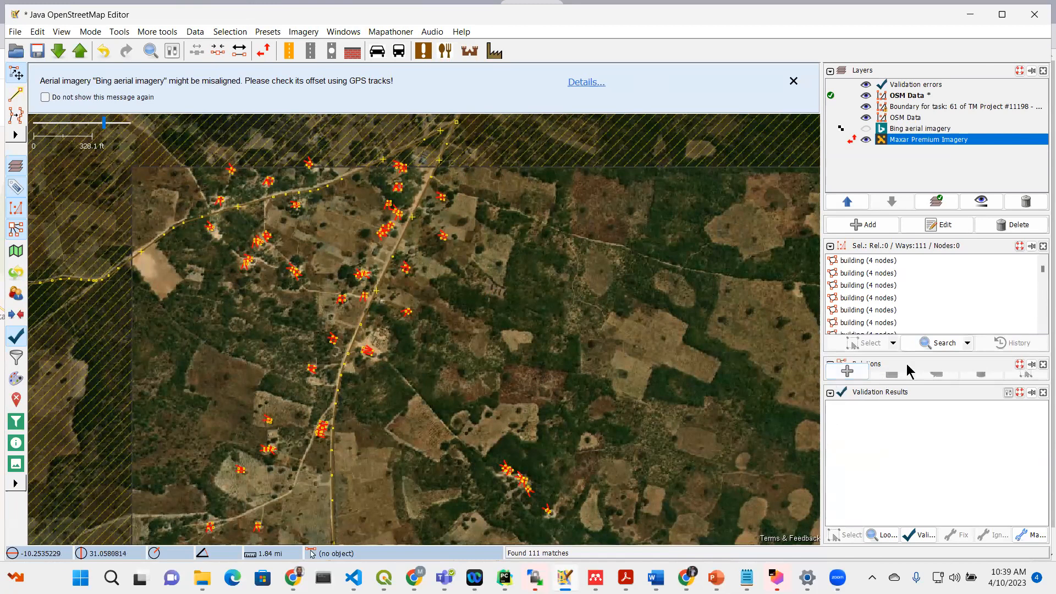
{"action": "left_click_drag", "start_coordinate": [918, 355], "coordinate": [928, 429]}
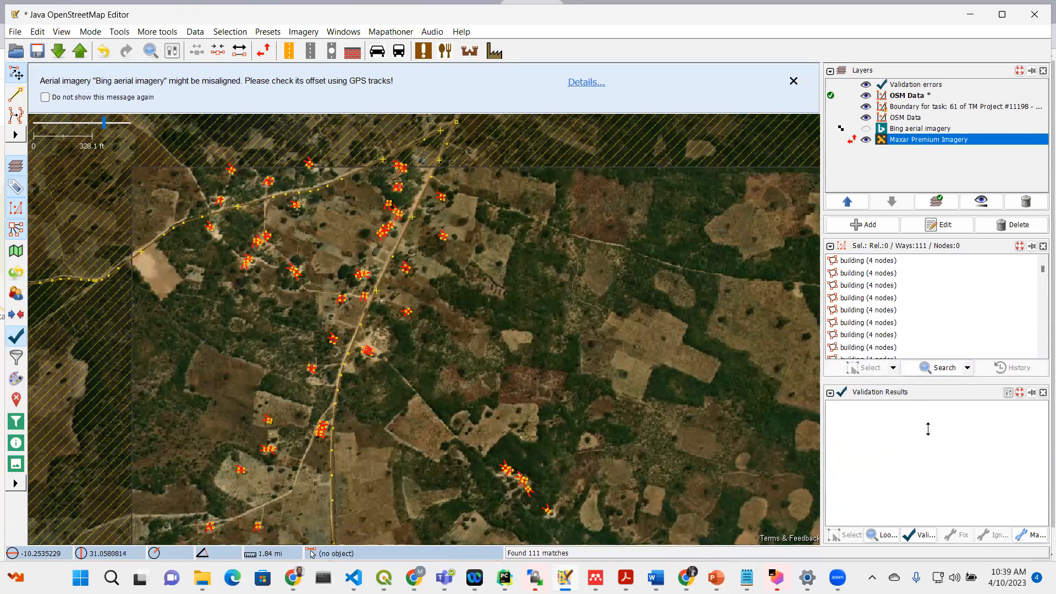
{"action": "left_click_drag", "start_coordinate": [921, 382], "coordinate": [928, 480]}
{"action": "left_click_drag", "start_coordinate": [903, 381], "coordinate": [904, 446]}
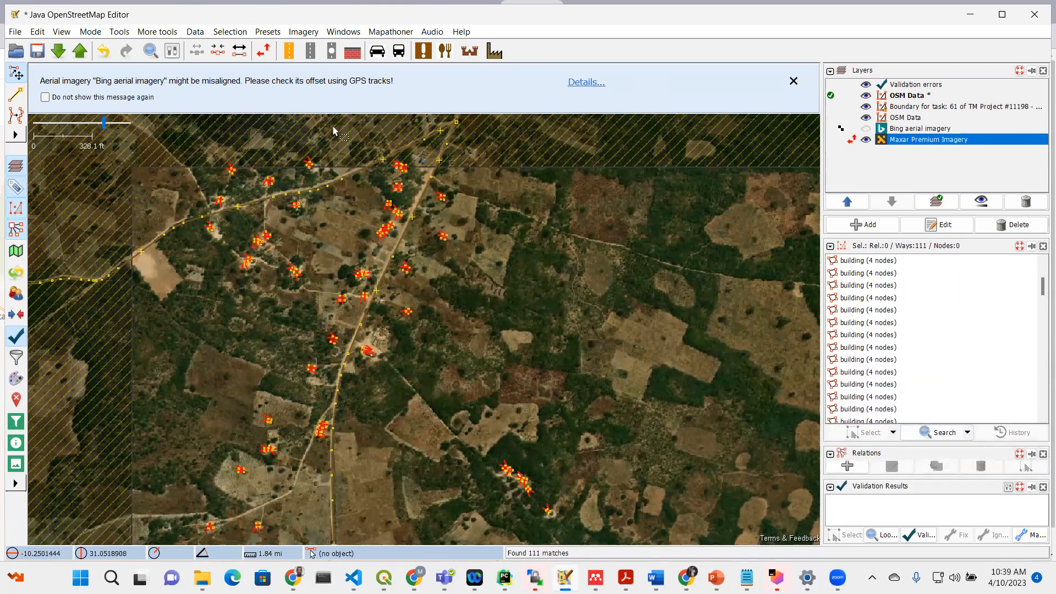
- Clear the selection and select buildings of any type by searching the data for "building=*"
{"action": "left_click", "coordinate": [476, 288]}
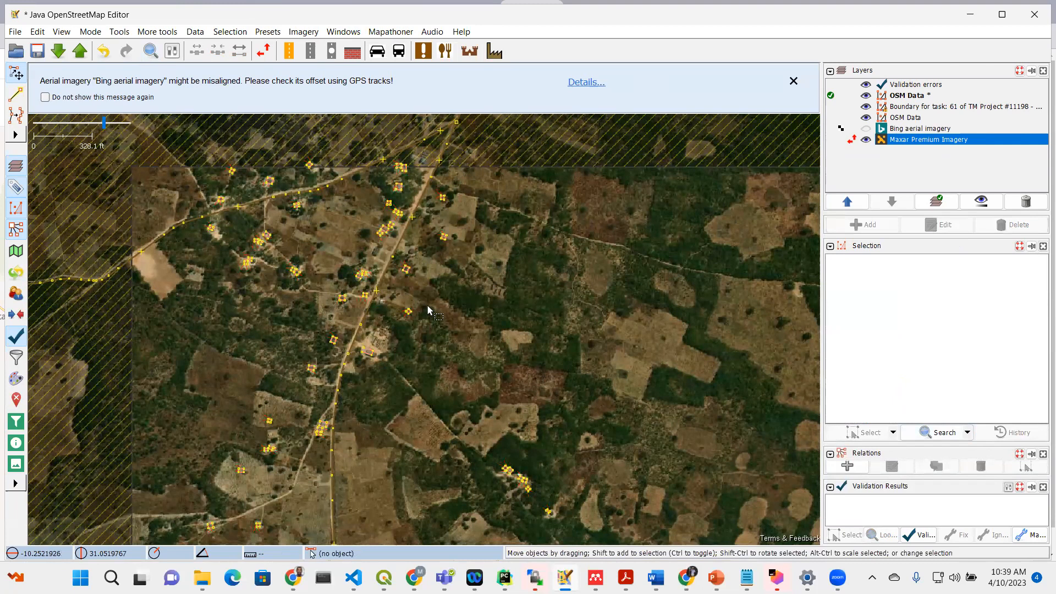
{"action": "left_click", "coordinate": [149, 52]}
{"action": "left_click", "coordinate": [275, 172]}
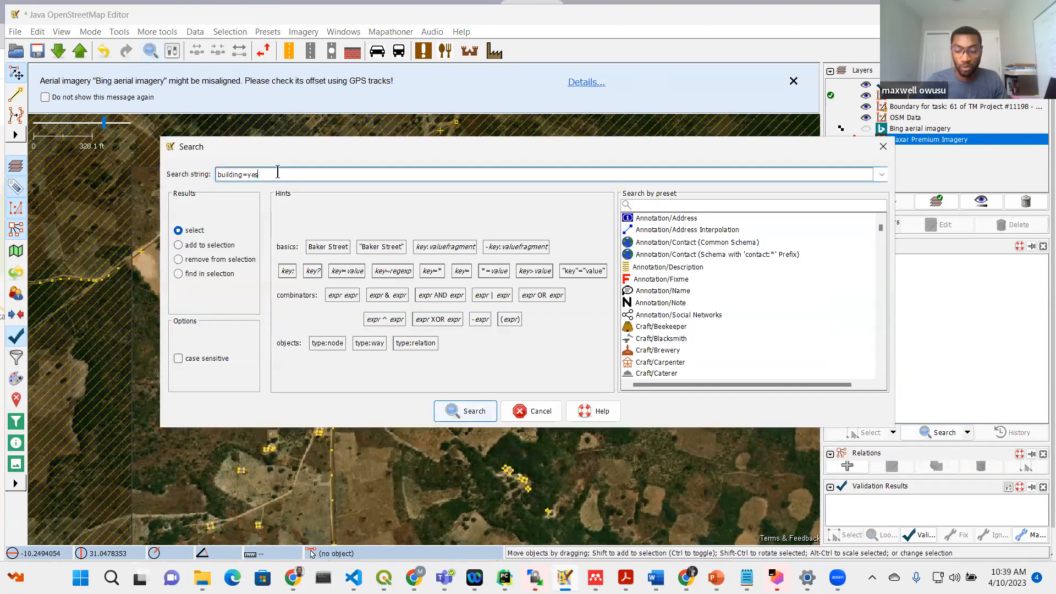
{"action": "key", "text": "BackSpace"}
{"action": "key", "text": "BackSpace"}
{"action": "key", "text": "BackSpace"}
{"action": "type", "text": "*"}
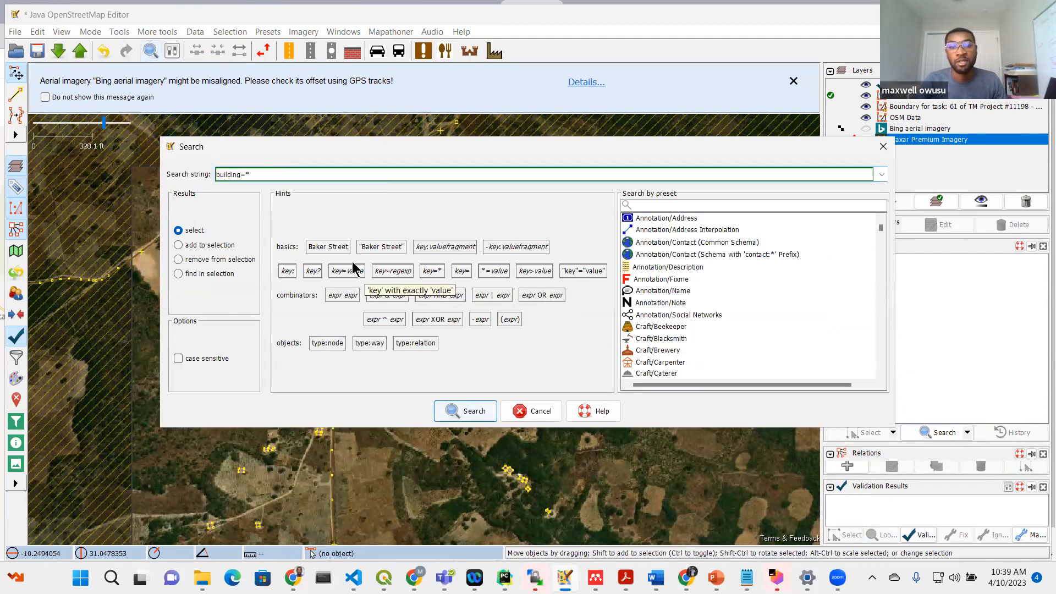
{"action": "left_click", "coordinate": [472, 413]}
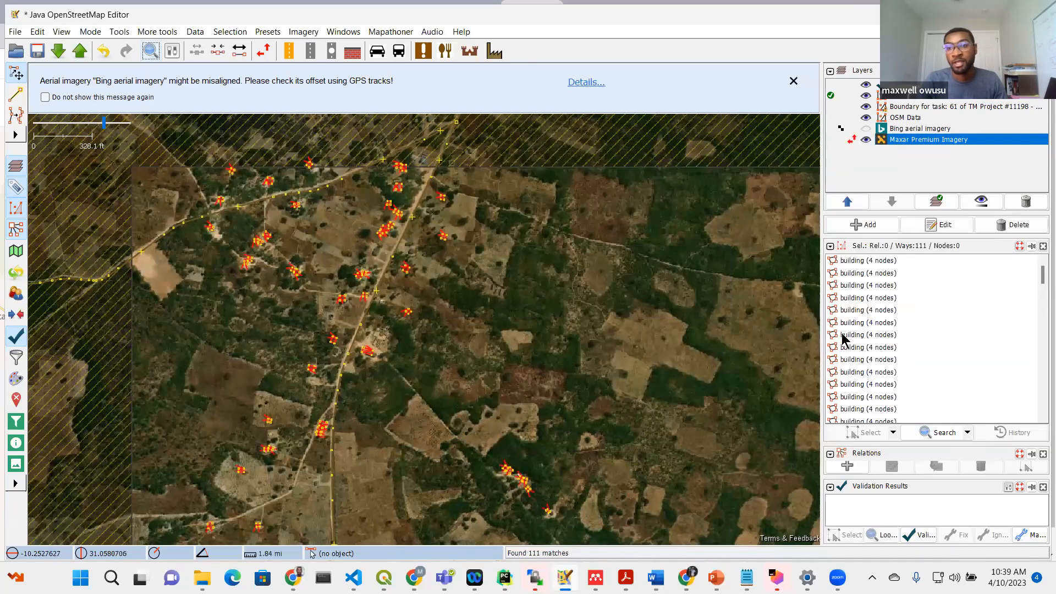
- Look through the whole list of selected buildings and highlight the sixth entry
{"action": "scroll", "coordinate": [874, 308], "scroll_direction": "down", "scroll_amount": 20}
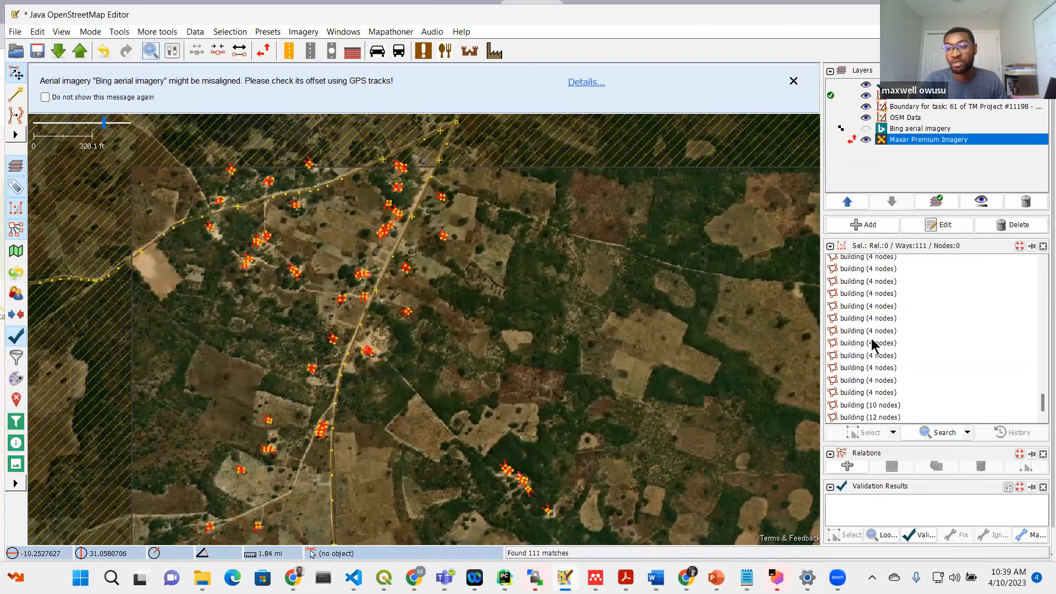
{"action": "scroll", "coordinate": [879, 317], "scroll_direction": "up", "scroll_amount": 5}
{"action": "scroll", "coordinate": [877, 321], "scroll_direction": "up", "scroll_amount": 10}
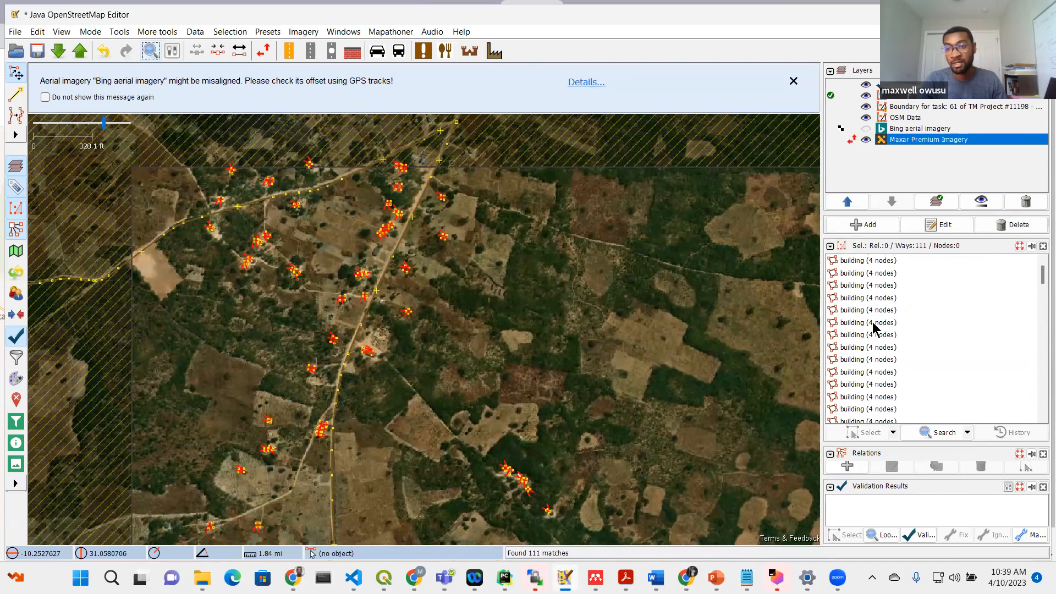
{"action": "left_click", "coordinate": [863, 301]}
{"action": "left_click", "coordinate": [845, 319]}
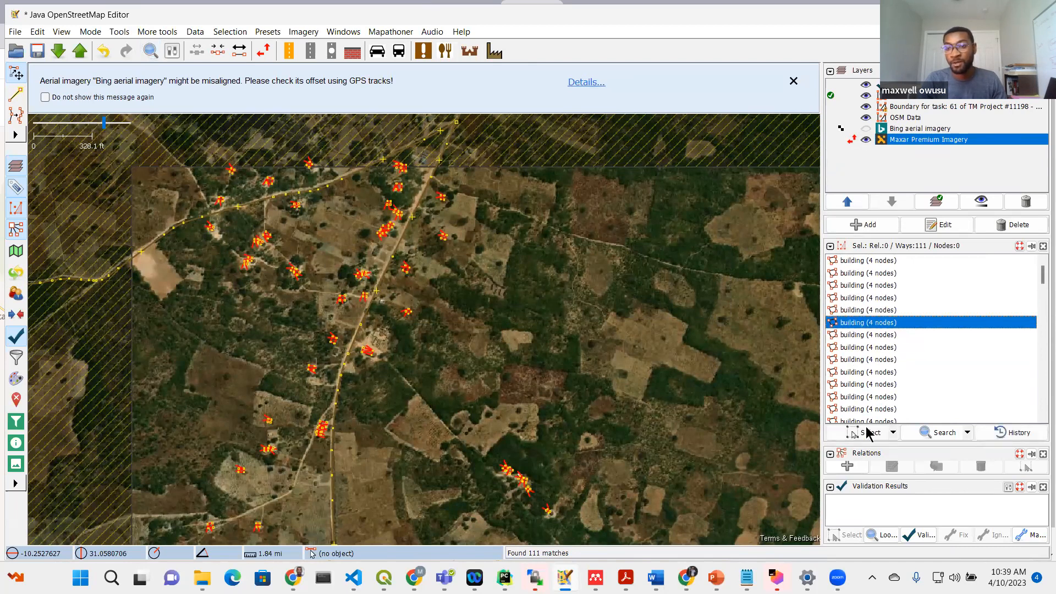
- Remove all "building=yes" objects from the current selection with a search, and view the surrounding task area
{"action": "left_click", "coordinate": [944, 433]}
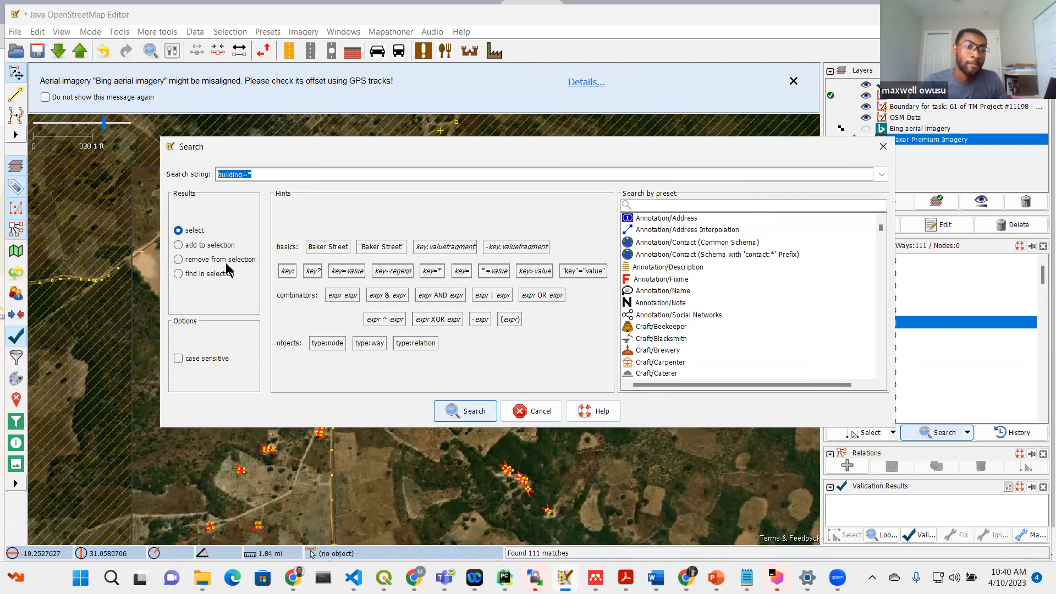
{"action": "left_click", "coordinate": [234, 276]}
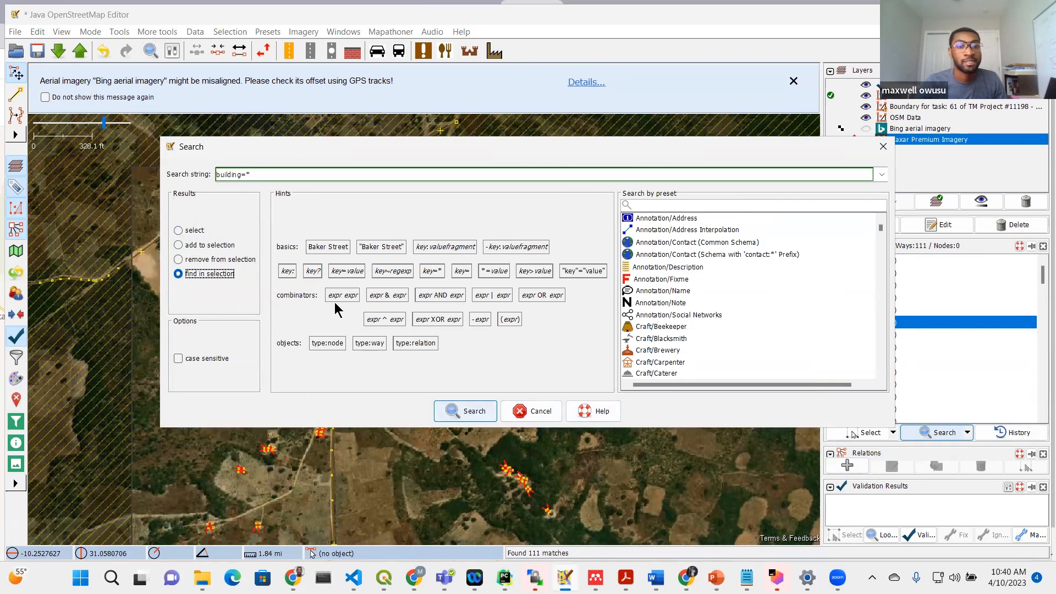
{"action": "left_click", "coordinate": [265, 174]}
{"action": "left_click", "coordinate": [265, 175]}
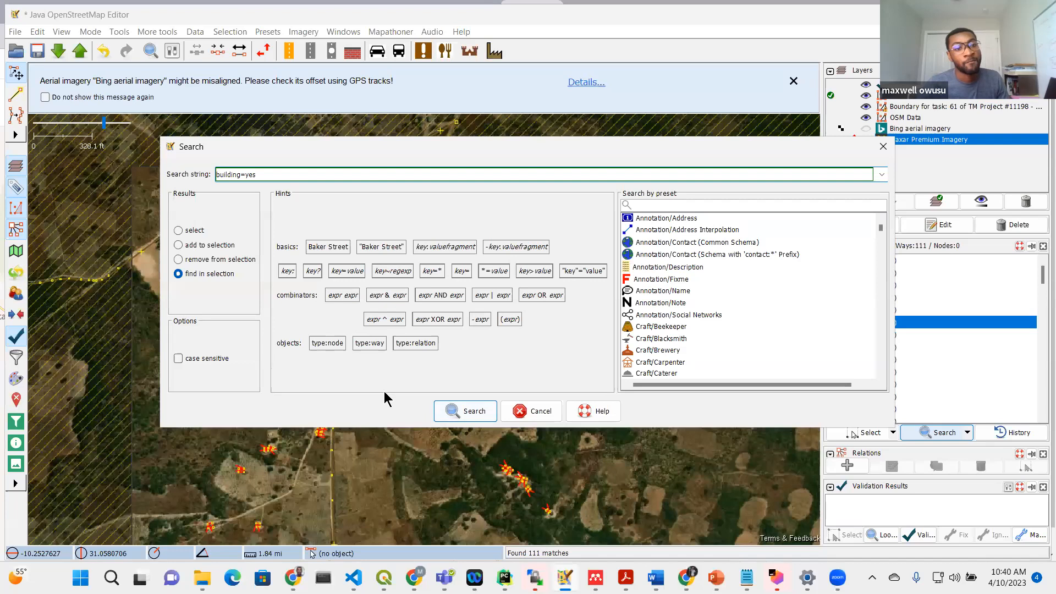
{"action": "left_click", "coordinate": [209, 259]}
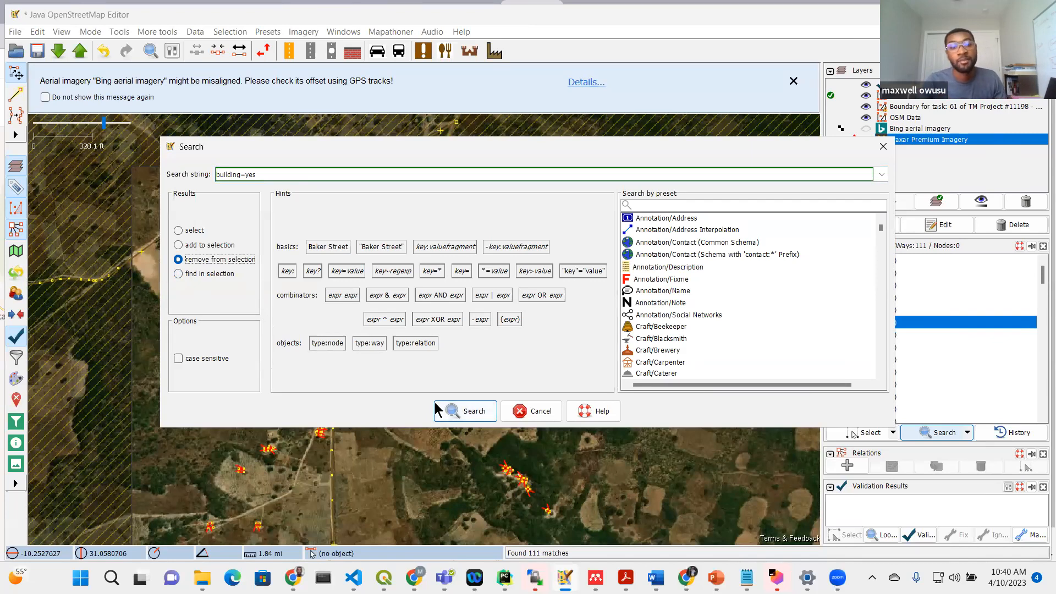
{"action": "left_click", "coordinate": [451, 412]}
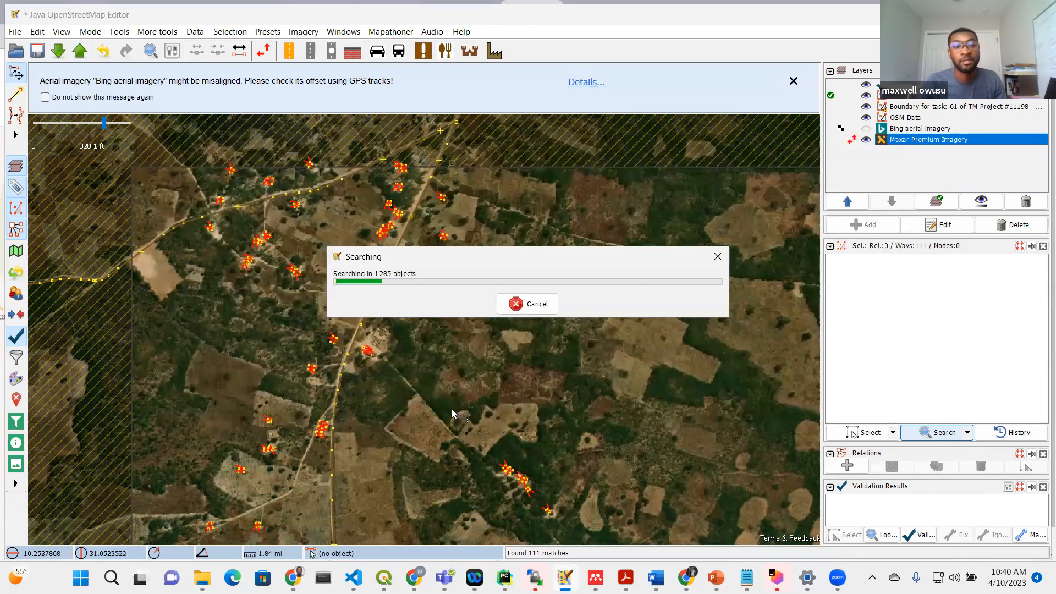
{"action": "scroll", "coordinate": [455, 356], "scroll_direction": "down", "scroll_amount": 3}
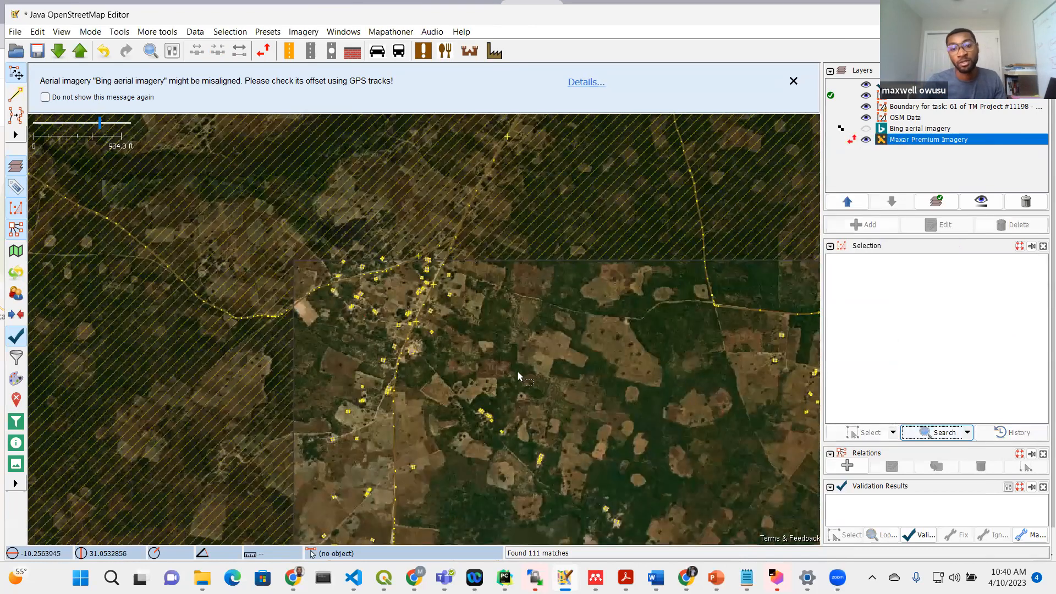
- Move the building outline just west of the main road in the task's northwest settlement onto its roof in the imagery
{"action": "scroll", "coordinate": [588, 376], "scroll_direction": "down", "scroll_amount": 2}
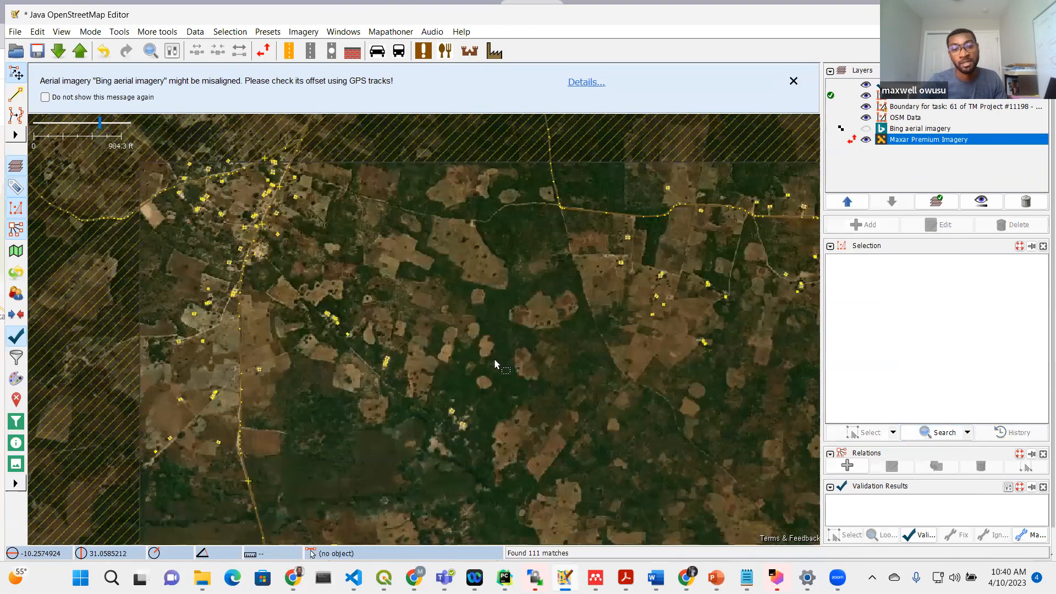
{"action": "left_click_drag", "start_coordinate": [511, 392], "coordinate": [493, 347]}
{"action": "left_click_drag", "start_coordinate": [528, 420], "coordinate": [532, 368]}
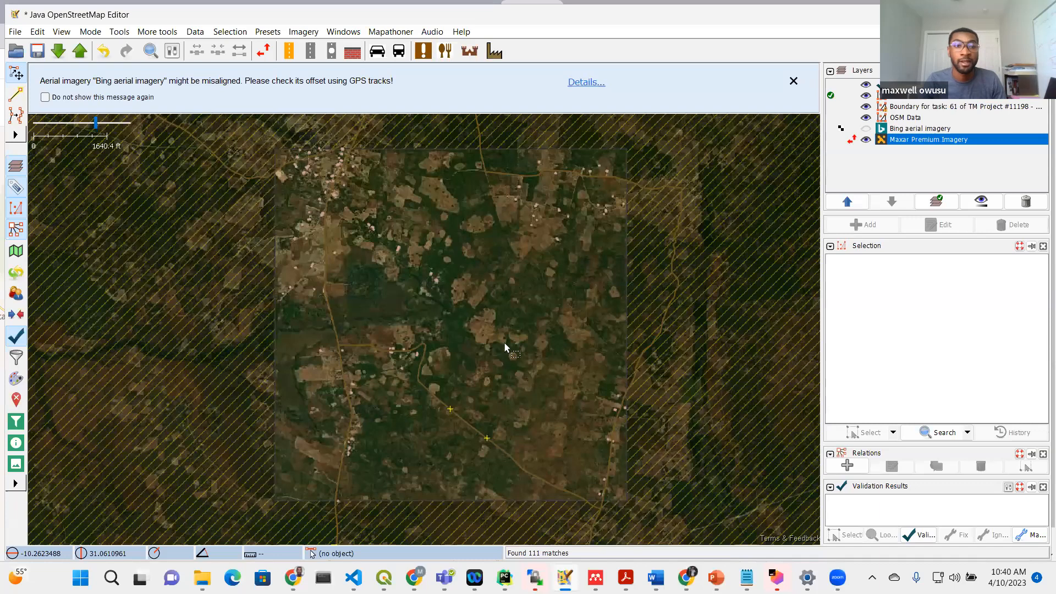
{"action": "scroll", "coordinate": [324, 160], "scroll_direction": "up", "scroll_amount": 5}
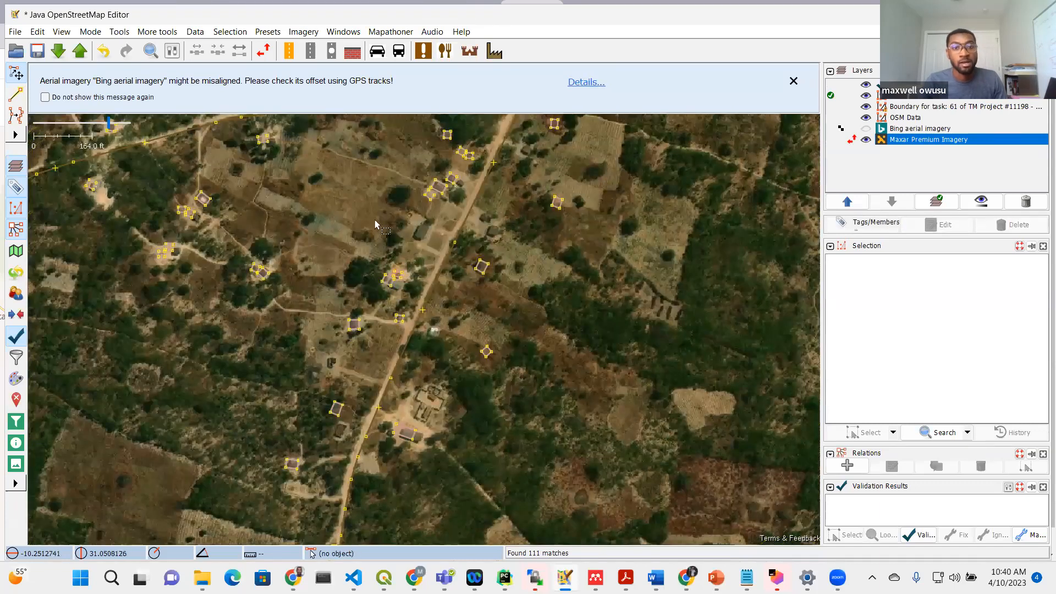
{"action": "left_click_drag", "start_coordinate": [411, 243], "coordinate": [443, 301]}
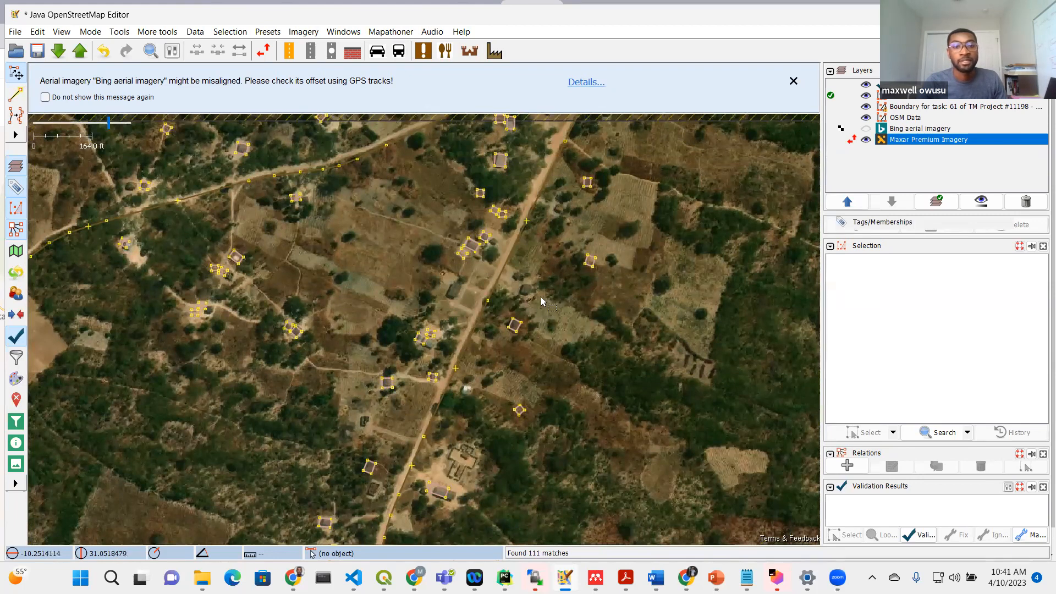
{"action": "left_click", "coordinate": [466, 335]}
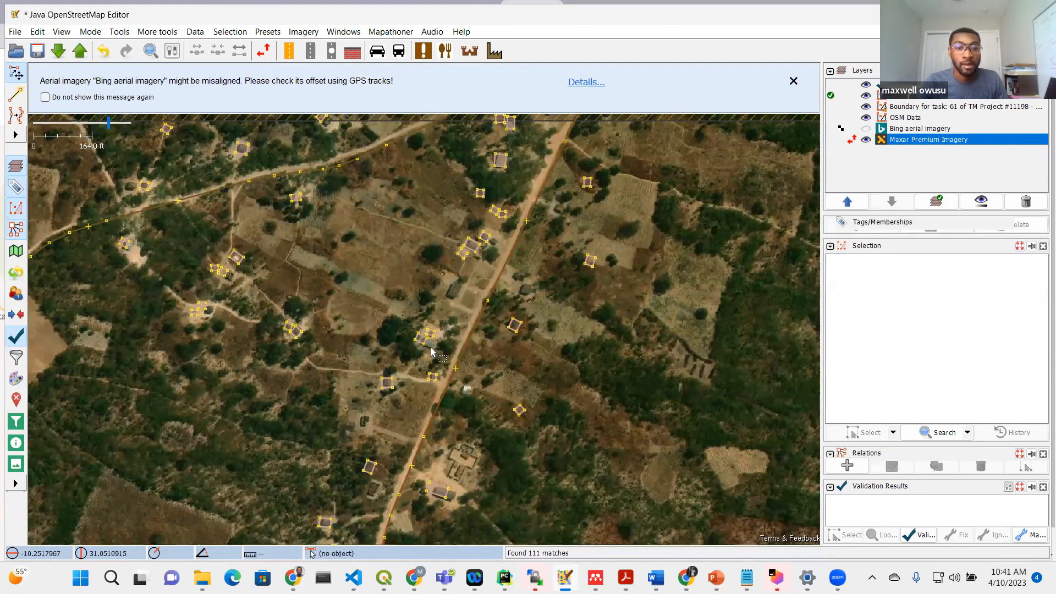
{"action": "scroll", "coordinate": [466, 335], "scroll_direction": "up", "scroll_amount": 5}
{"action": "left_click_drag", "start_coordinate": [369, 328], "coordinate": [427, 365]}
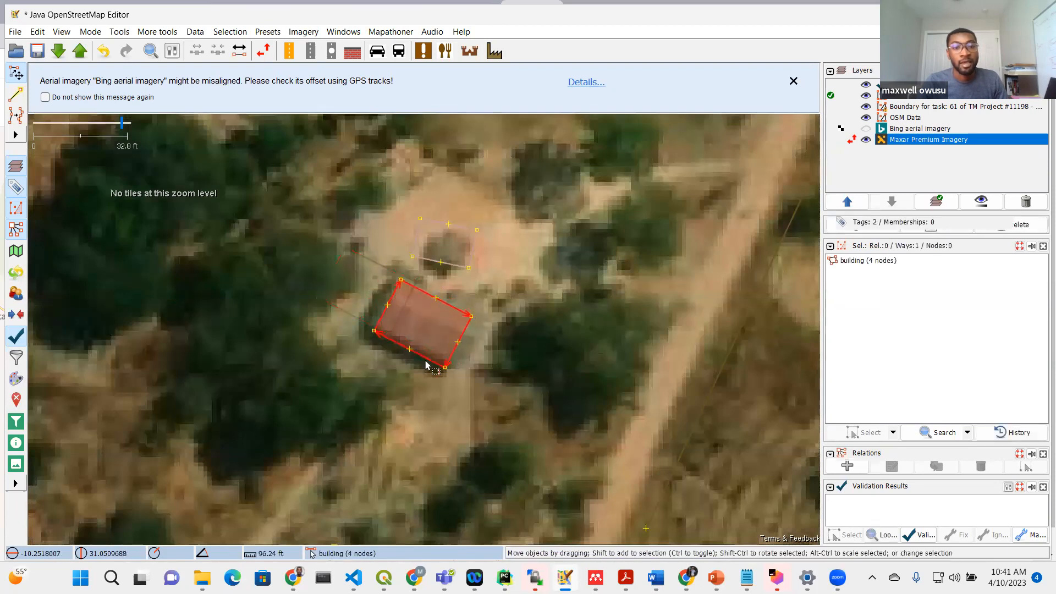
- Rotate the small building outline where the footpath meets the main road by about 12.5°, and turn it back by about 12°
{"action": "scroll", "coordinate": [575, 330], "scroll_direction": "down", "scroll_amount": 4}
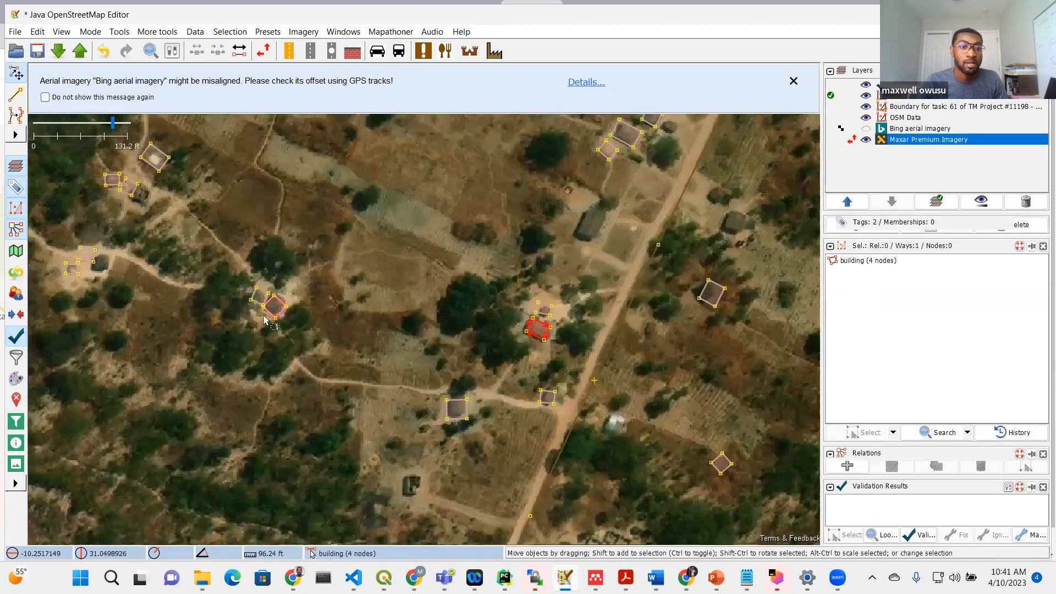
{"action": "scroll", "coordinate": [204, 272], "scroll_direction": "up", "scroll_amount": 4}
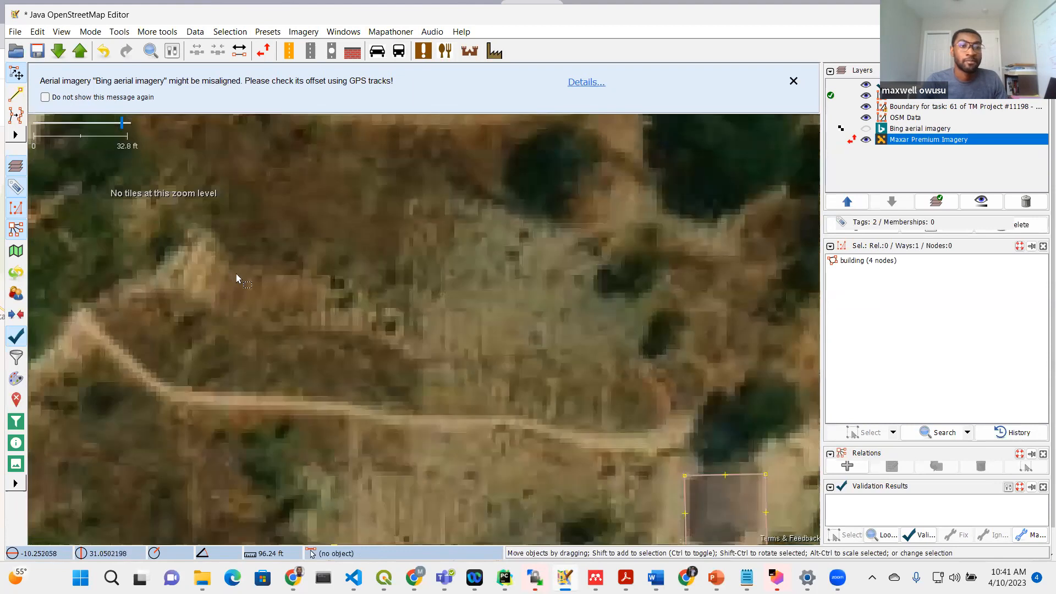
{"action": "scroll", "coordinate": [236, 273], "scroll_direction": "down", "scroll_amount": 2}
{"action": "left_click", "coordinate": [668, 378]}
{"action": "left_click_drag", "start_coordinate": [668, 378], "coordinate": [693, 389]}
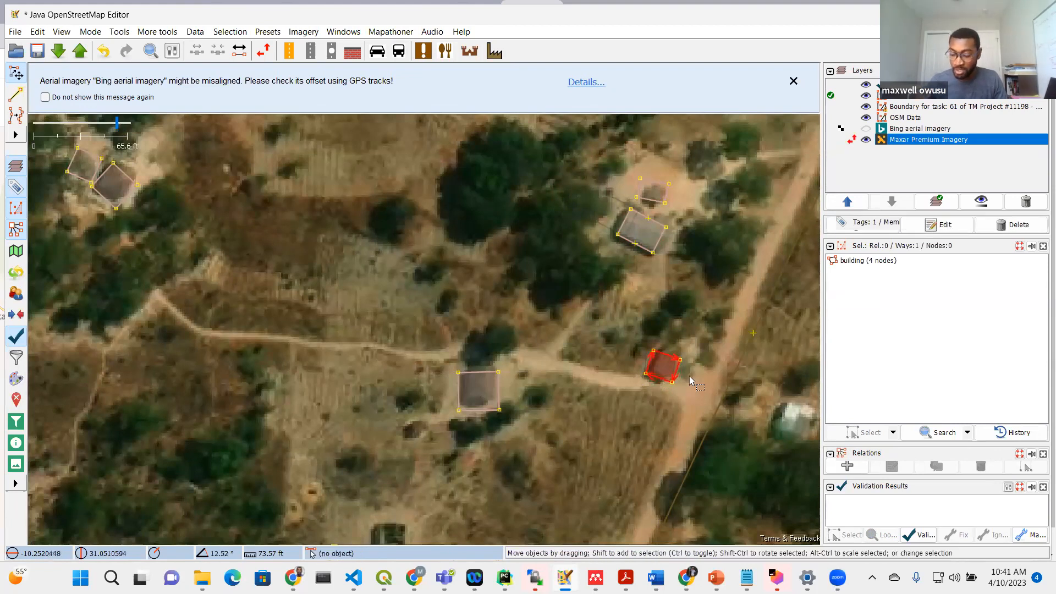
{"action": "left_click_drag", "start_coordinate": [690, 376], "coordinate": [697, 377]}
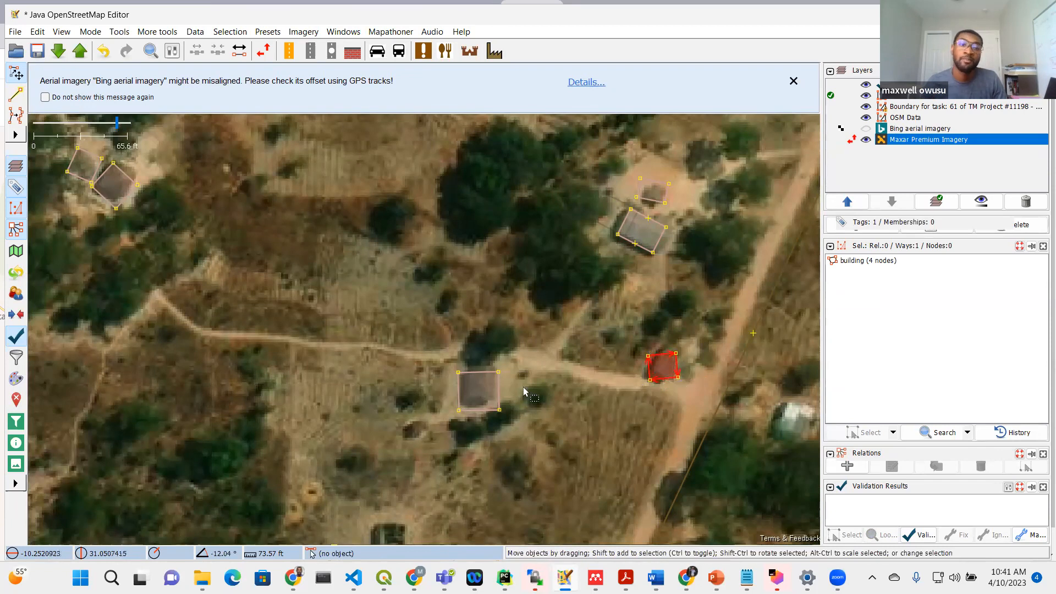
- Check the alignment of the three-building group in the forest southeast of the settlement, and survey the surrounding buildings
{"action": "scroll", "coordinate": [496, 303], "scroll_direction": "down", "scroll_amount": 1}
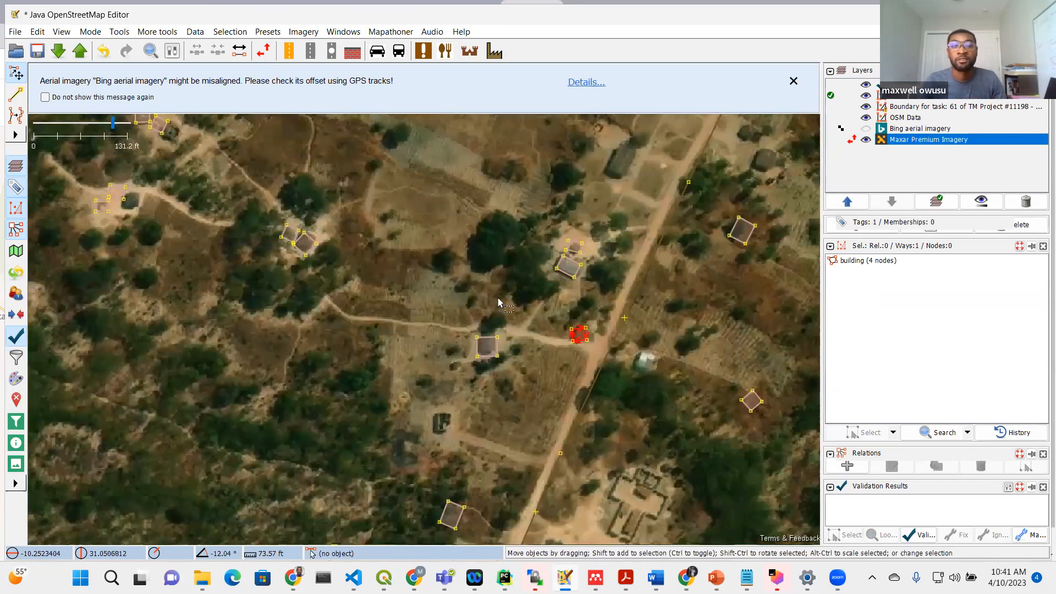
{"action": "scroll", "coordinate": [487, 289], "scroll_direction": "down", "scroll_amount": 2}
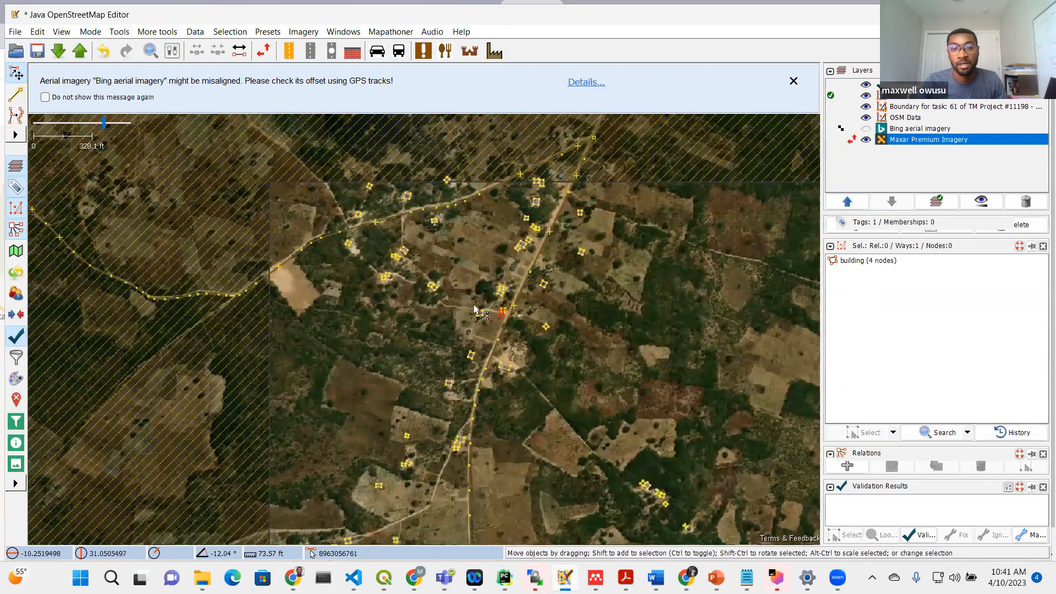
{"action": "scroll", "coordinate": [436, 321], "scroll_direction": "down", "scroll_amount": 2}
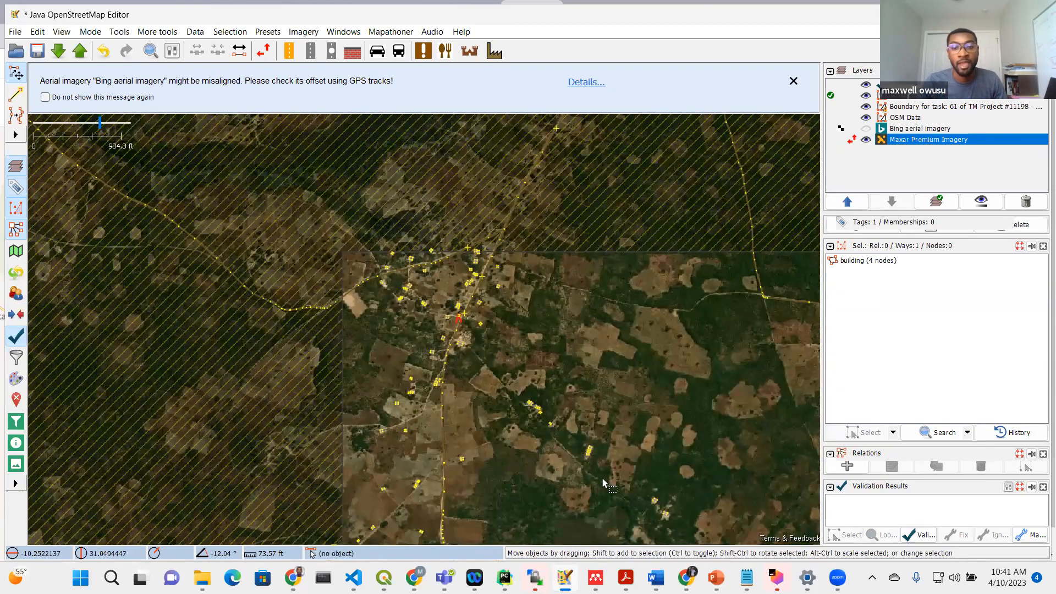
{"action": "scroll", "coordinate": [603, 483], "scroll_direction": "up", "scroll_amount": 5}
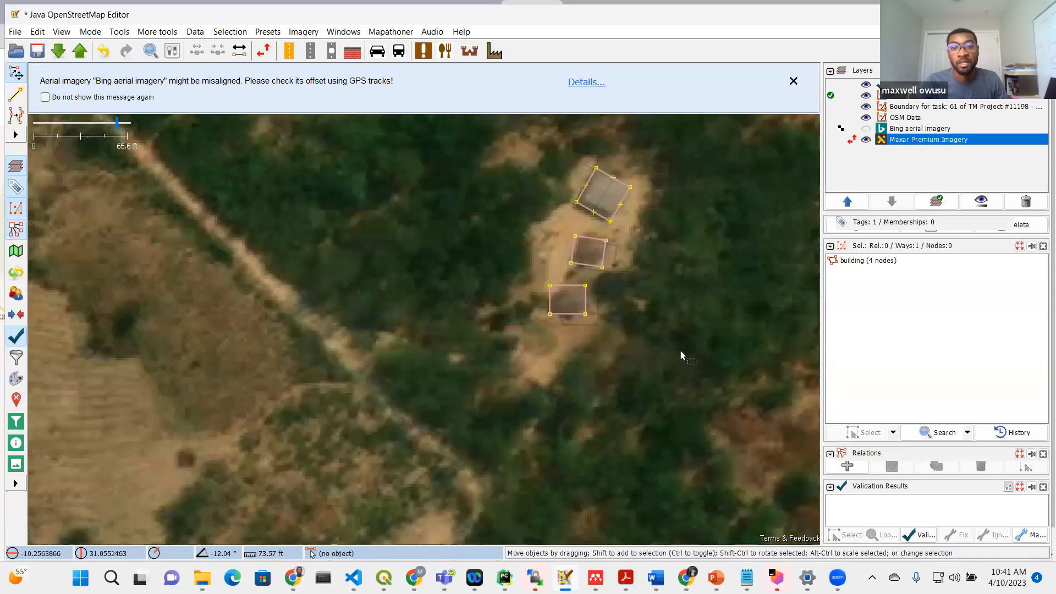
{"action": "scroll", "coordinate": [681, 355], "scroll_direction": "down", "scroll_amount": 2}
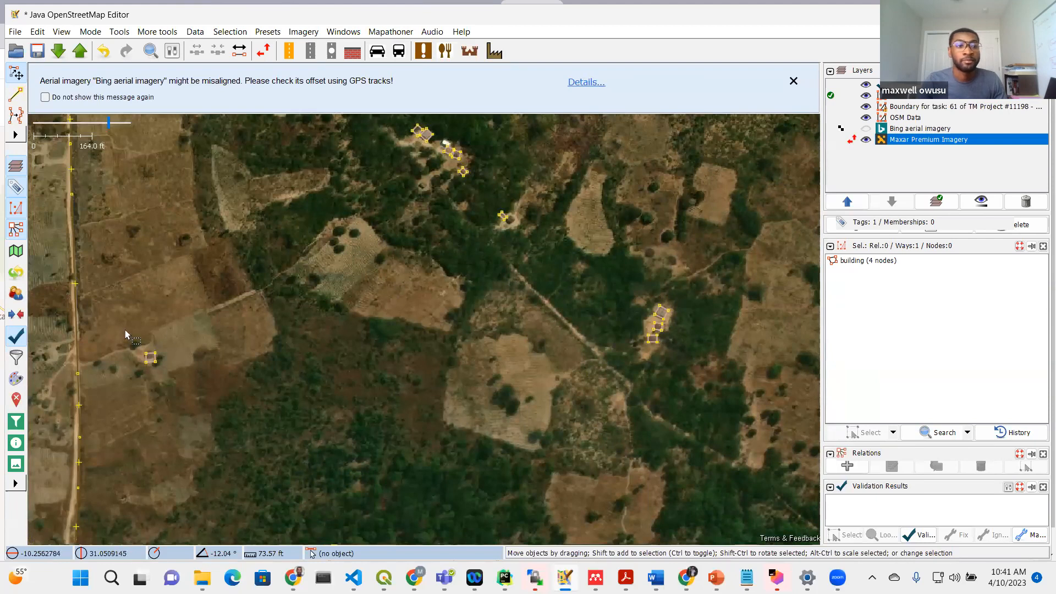
{"action": "scroll", "coordinate": [246, 252], "scroll_direction": "down", "scroll_amount": 2}
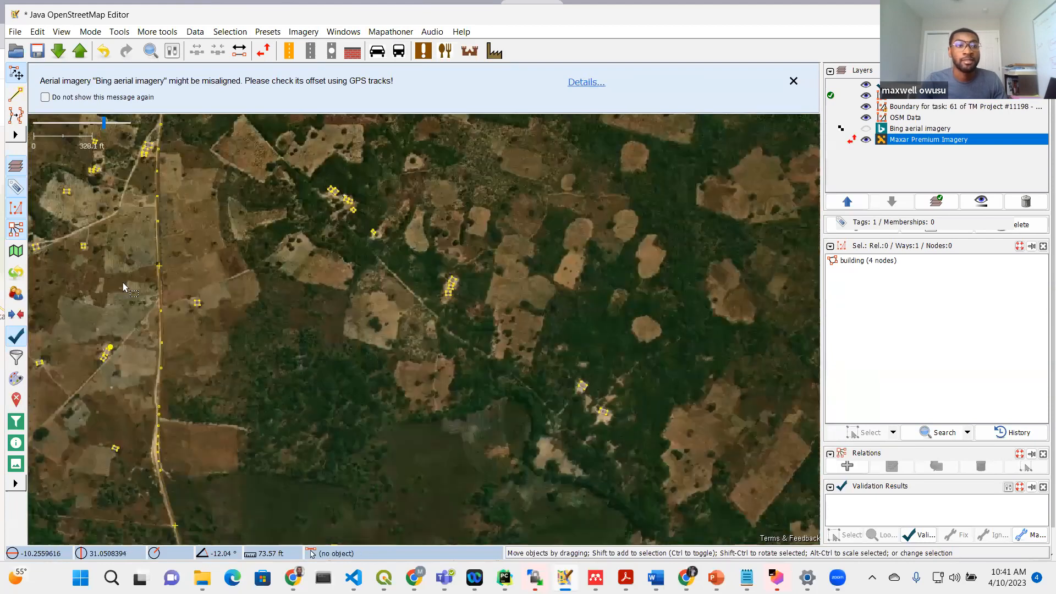
{"action": "left_click_drag", "start_coordinate": [105, 185], "coordinate": [321, 300]}
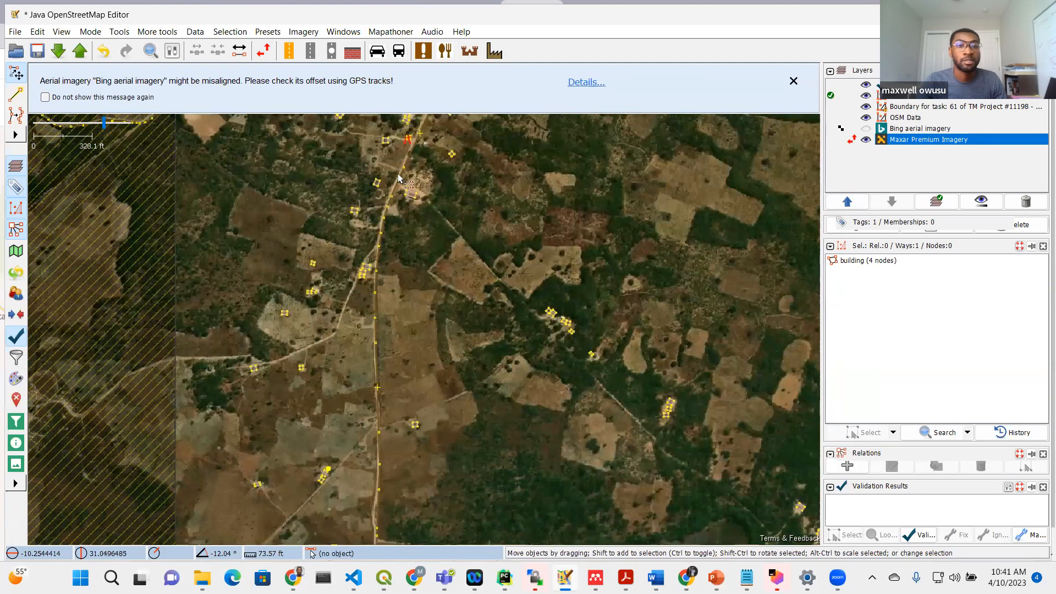
- Shift the long building outline beside the ruins east of the main road to match its roof, and clear the selection
{"action": "scroll", "coordinate": [410, 171], "scroll_direction": "up", "scroll_amount": 2}
{"action": "scroll", "coordinate": [417, 172], "scroll_direction": "up", "scroll_amount": 3}
{"action": "scroll", "coordinate": [428, 230], "scroll_direction": "down", "scroll_amount": 2}
{"action": "left_click", "coordinate": [431, 319]}
{"action": "left_click_drag", "start_coordinate": [430, 319], "coordinate": [445, 325]}
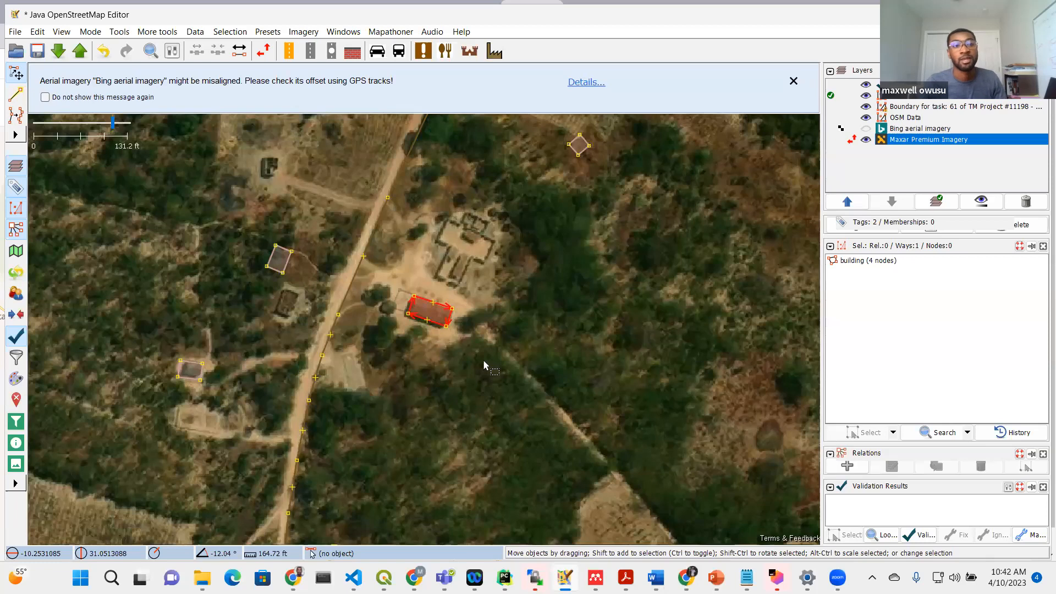
{"action": "scroll", "coordinate": [519, 347], "scroll_direction": "down", "scroll_amount": 3}
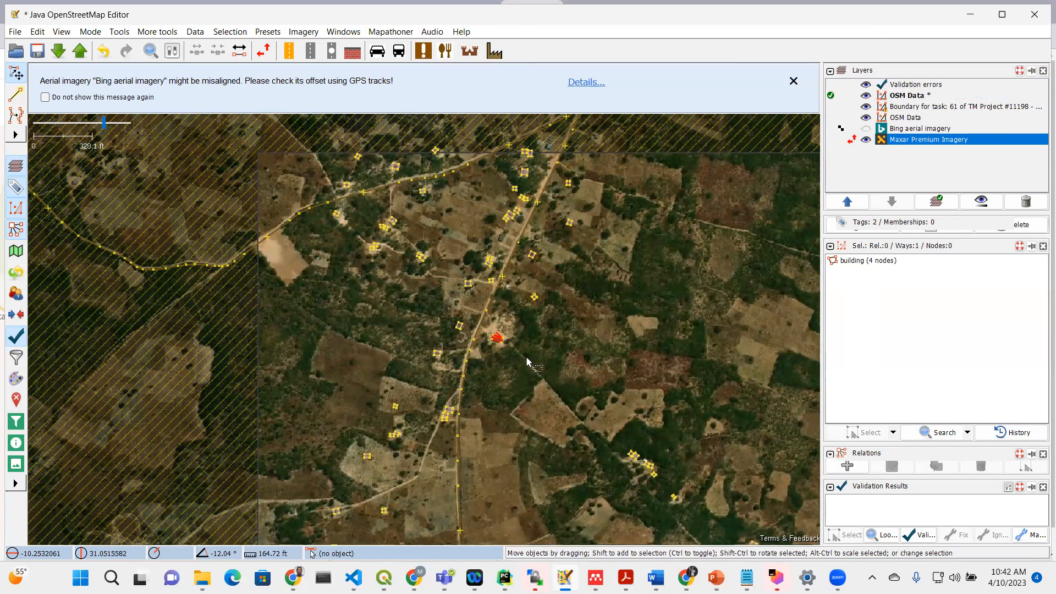
{"action": "left_click", "coordinate": [528, 363]}
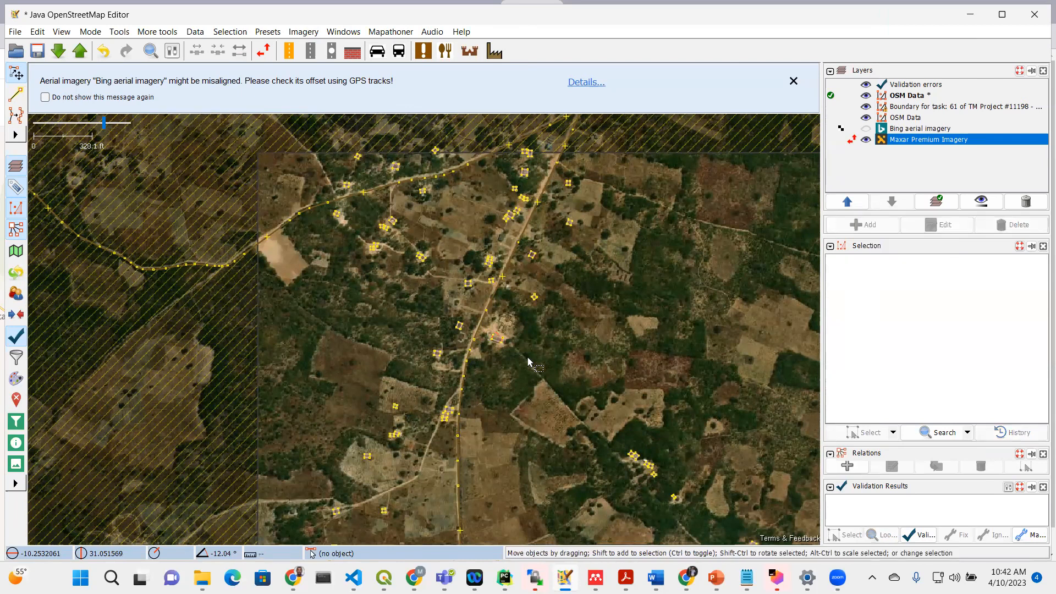
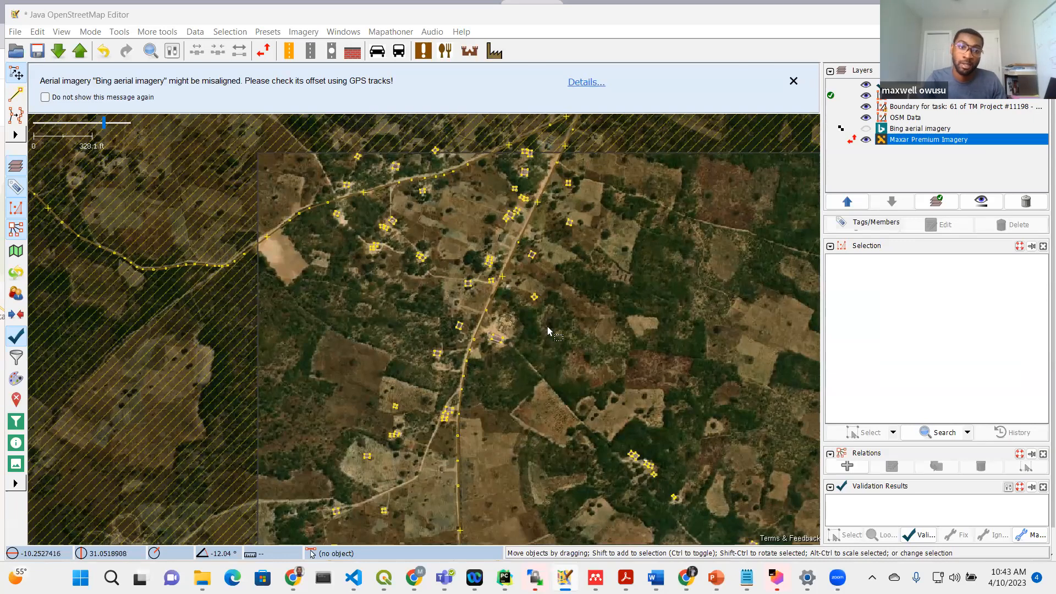
- Examine the tags of the isolated building east of the main road, opening its building value for editing without changing it
{"action": "scroll", "coordinate": [526, 326], "scroll_direction": "up", "scroll_amount": 3}
{"action": "left_click", "coordinate": [560, 223]}
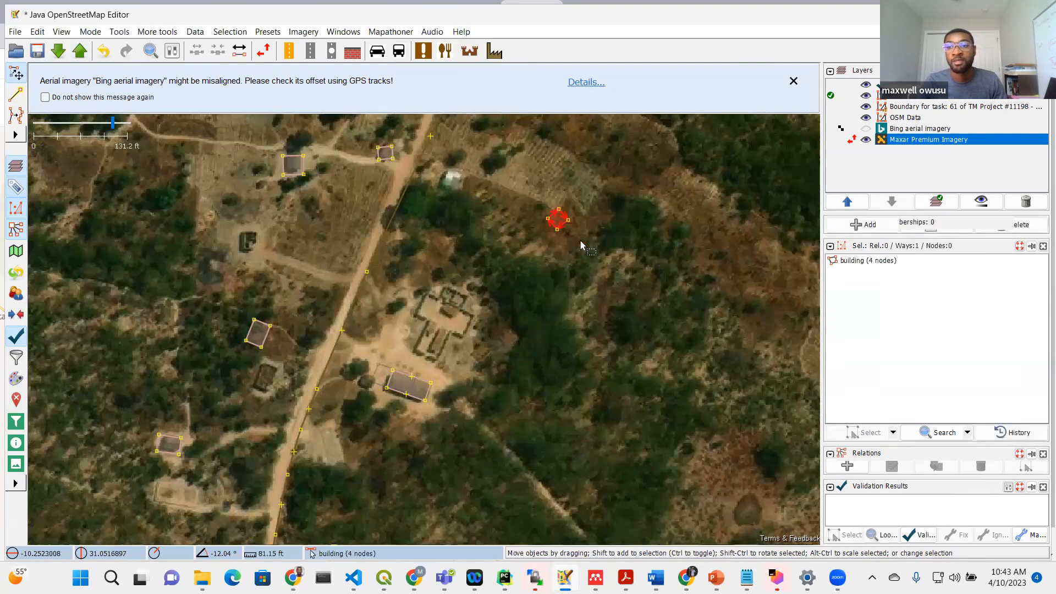
{"action": "left_click_drag", "start_coordinate": [902, 236], "coordinate": [902, 354]}
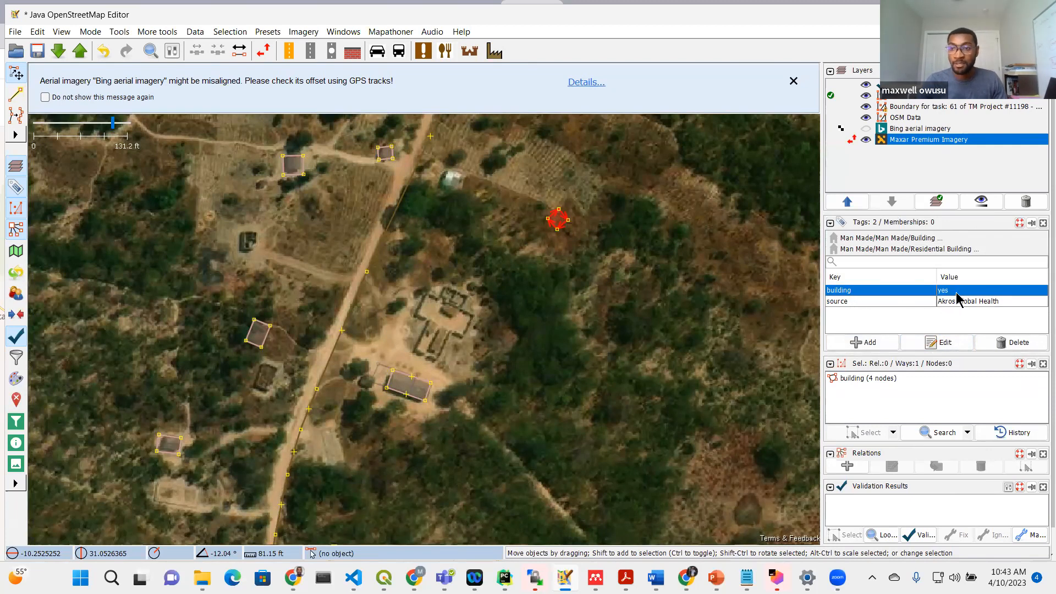
{"action": "double_click", "coordinate": [958, 291]}
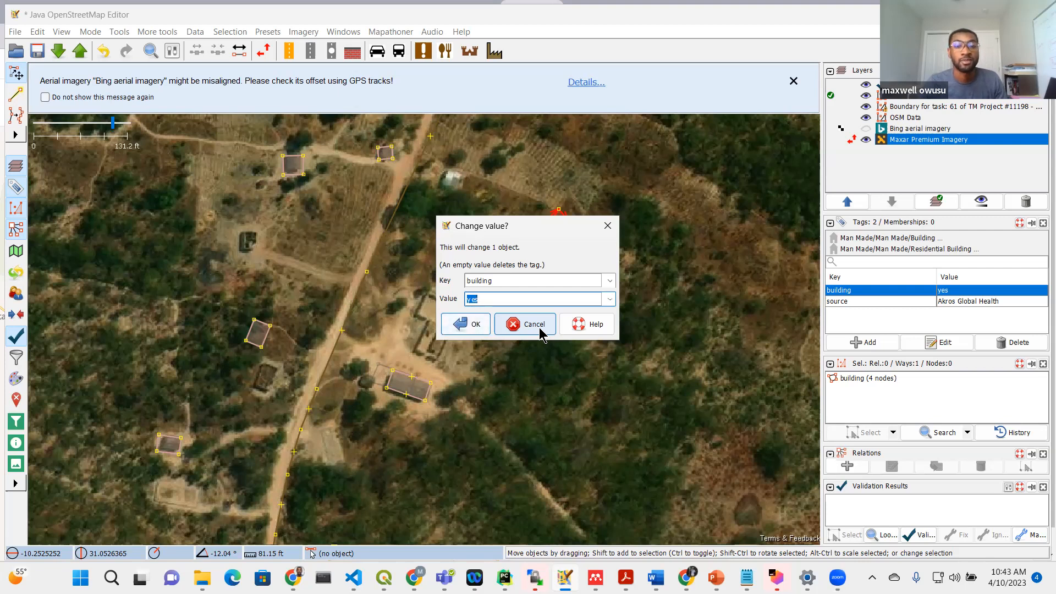
{"action": "left_click", "coordinate": [533, 325]}
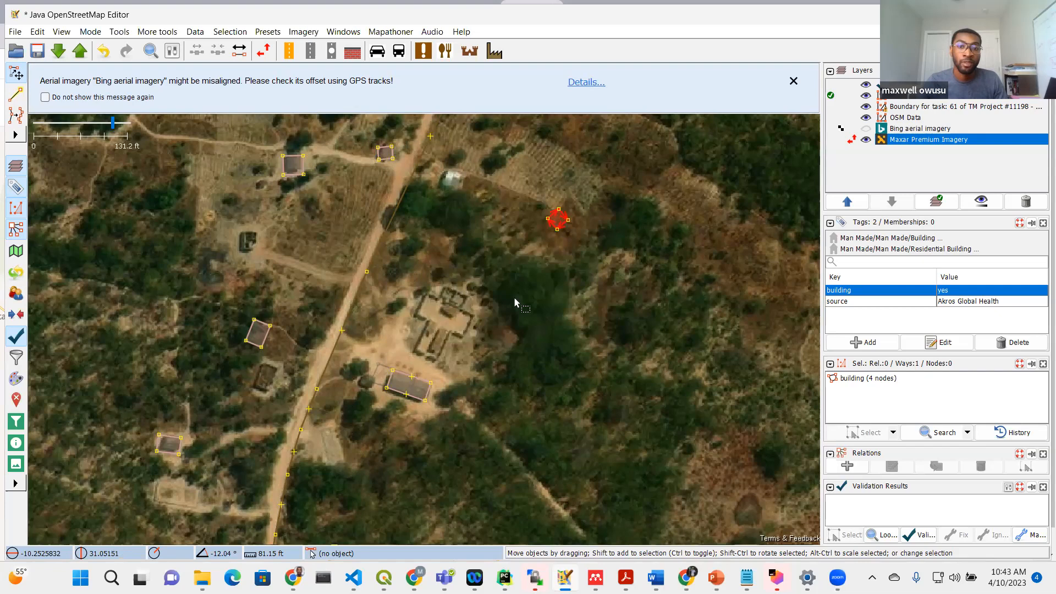
{"action": "left_click", "coordinate": [514, 298]}
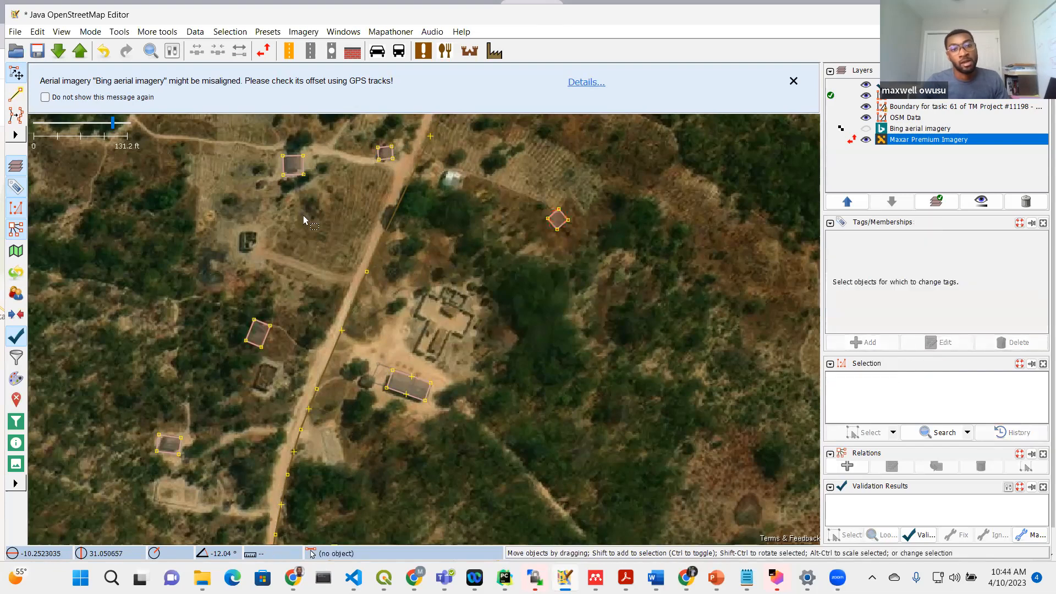
- View the edit history of the building south of the path in the task's northeastern part, and clear the selection
{"action": "scroll", "coordinate": [466, 308], "scroll_direction": "down", "scroll_amount": 7}
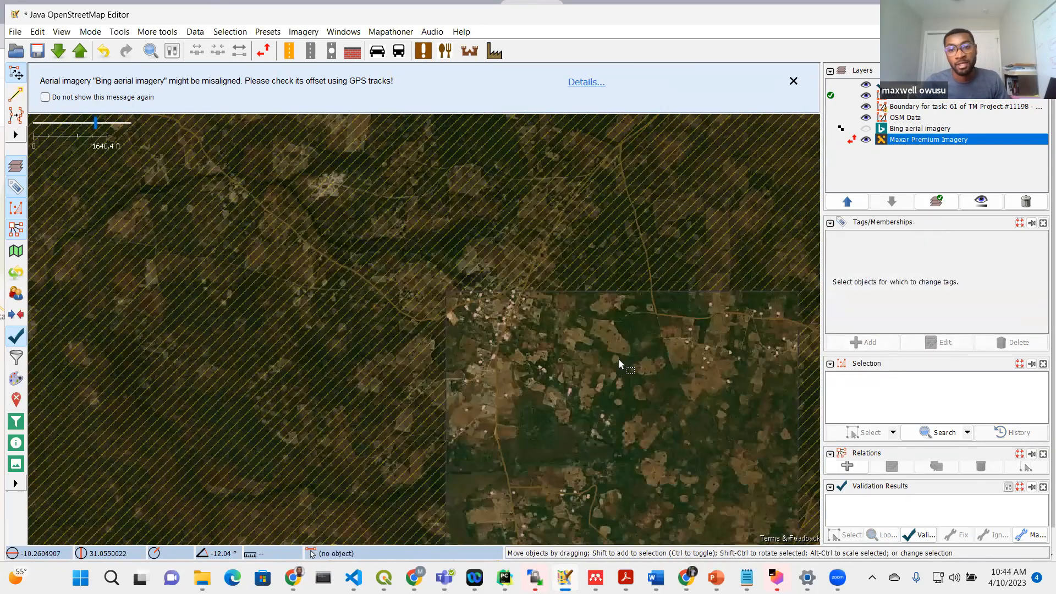
{"action": "scroll", "coordinate": [605, 275], "scroll_direction": "up", "scroll_amount": 3}
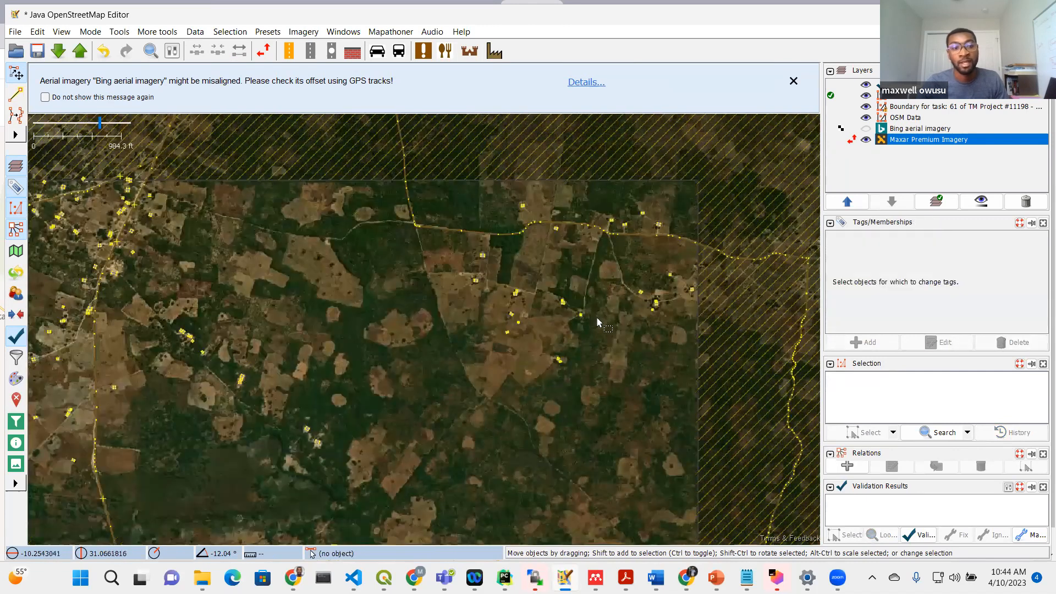
{"action": "scroll", "coordinate": [596, 318], "scroll_direction": "up", "scroll_amount": 12}
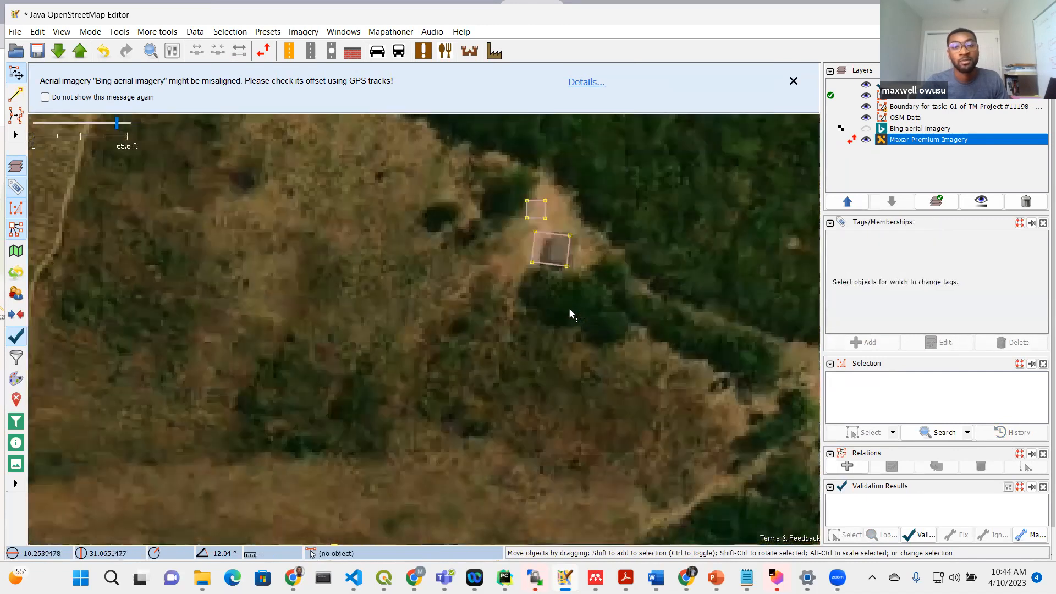
{"action": "scroll", "coordinate": [569, 313], "scroll_direction": "down", "scroll_amount": 2}
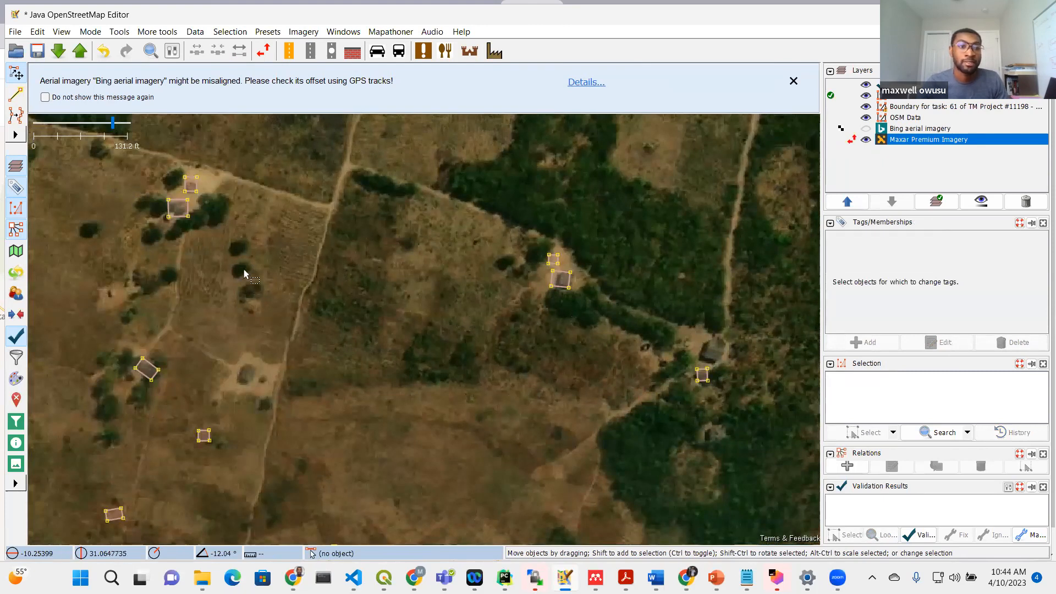
{"action": "left_click", "coordinate": [178, 216]}
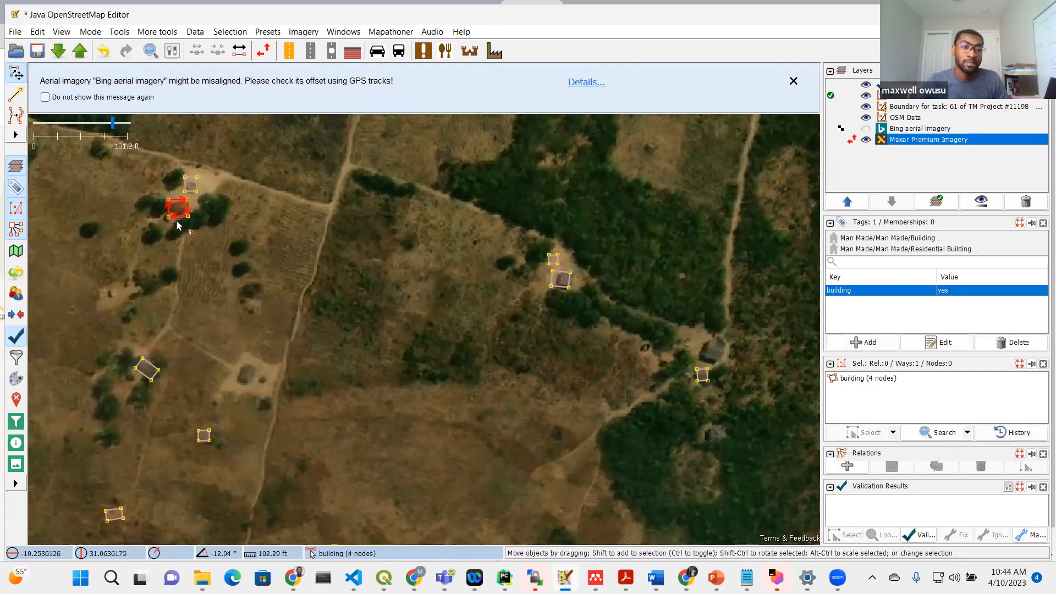
{"action": "key", "text": "ctrl+h"}
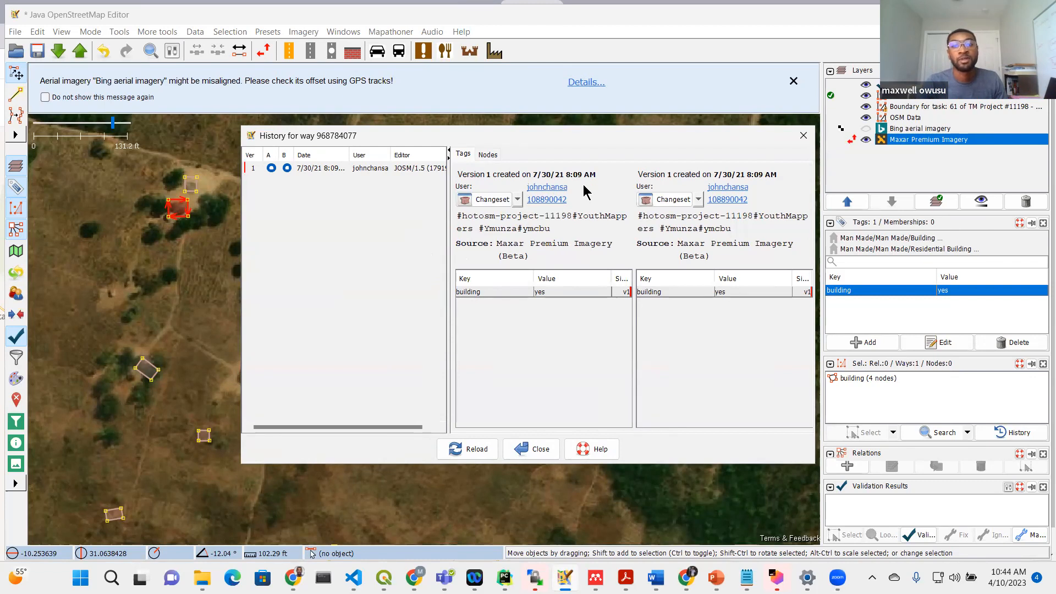
{"action": "left_click", "coordinate": [540, 452]}
{"action": "scroll", "coordinate": [435, 337], "scroll_direction": "down", "scroll_amount": 3}
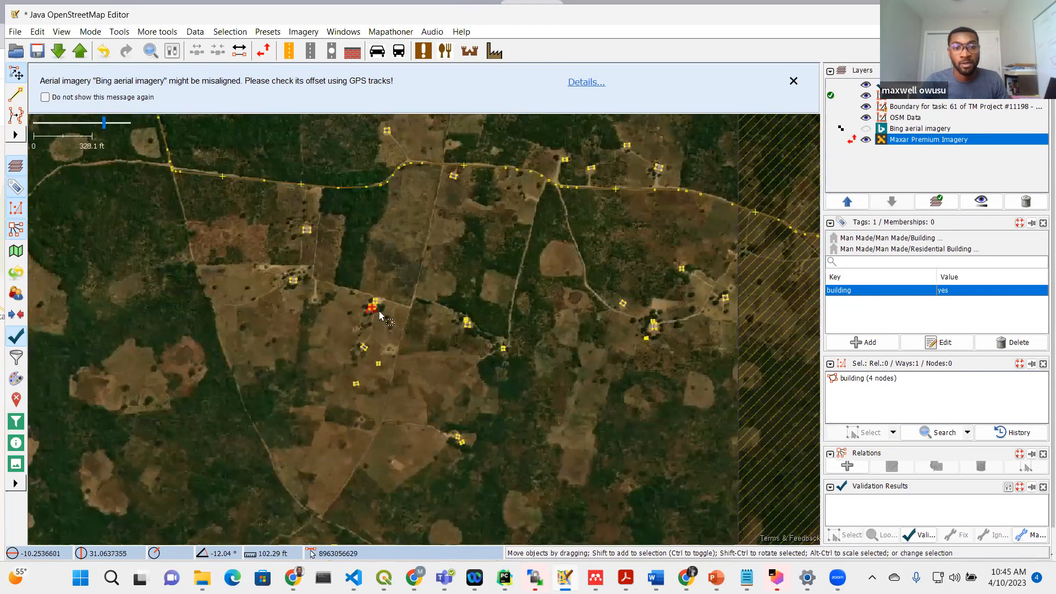
{"action": "scroll", "coordinate": [355, 302], "scroll_direction": "up", "scroll_amount": 1}
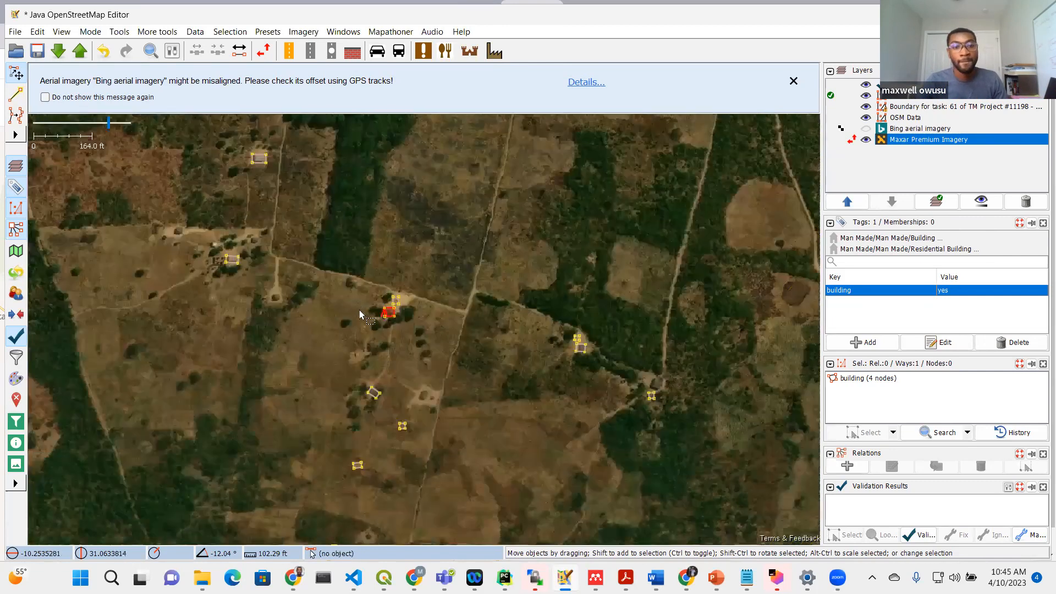
{"action": "left_click", "coordinate": [396, 328]}
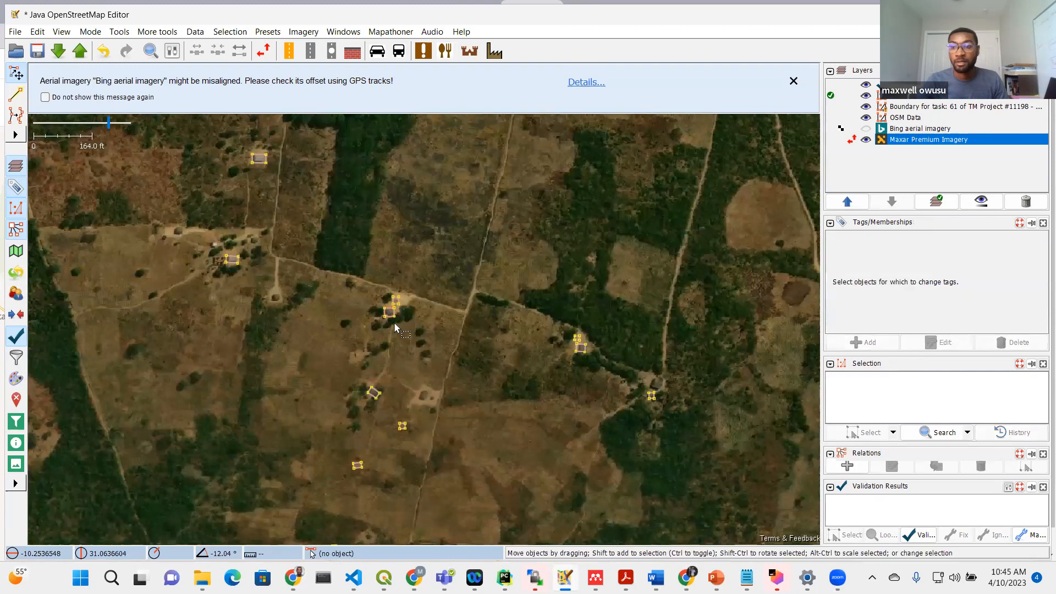
- Survey the building outlines across the task area, from the eastern buildings to the settlement along the main road
{"action": "scroll", "coordinate": [345, 295], "scroll_direction": "down", "scroll_amount": 6}
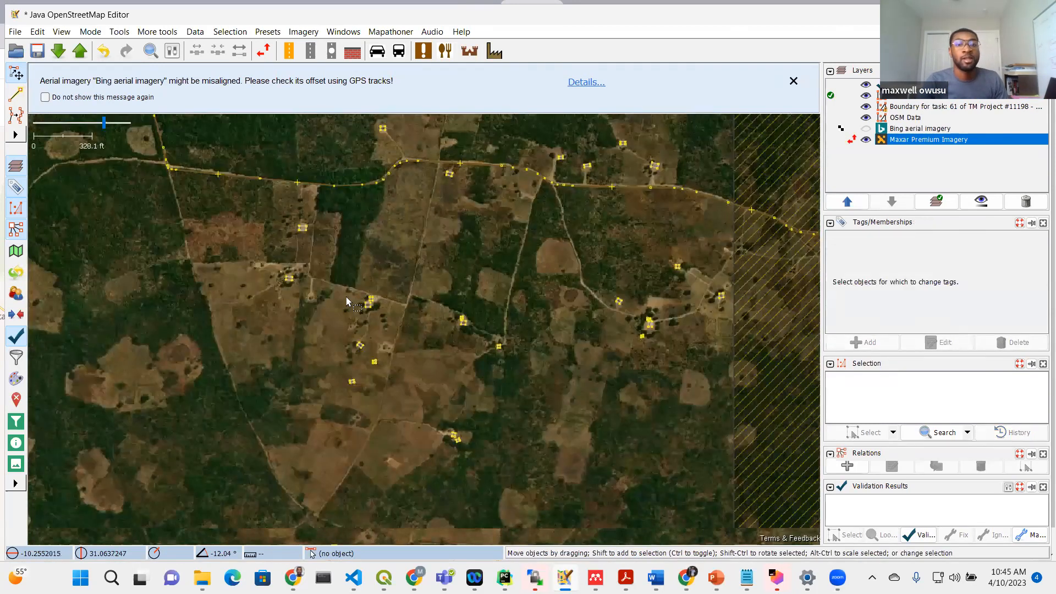
{"action": "left_click_drag", "start_coordinate": [215, 270], "coordinate": [363, 257]}
{"action": "scroll", "coordinate": [299, 253], "scroll_direction": "up", "scroll_amount": 6}
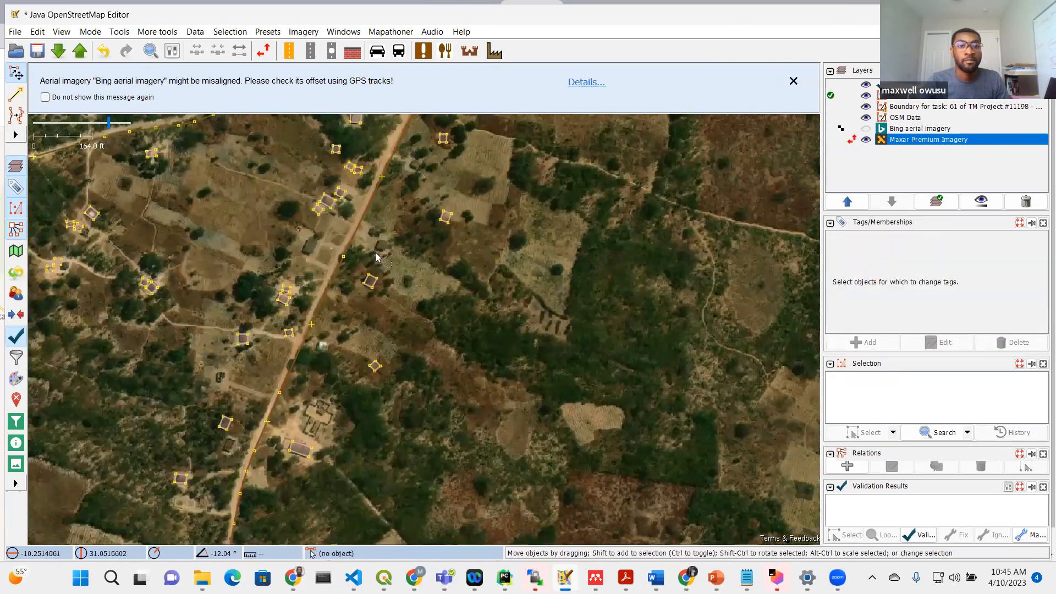
{"action": "scroll", "coordinate": [483, 358], "scroll_direction": "down", "scroll_amount": 1}
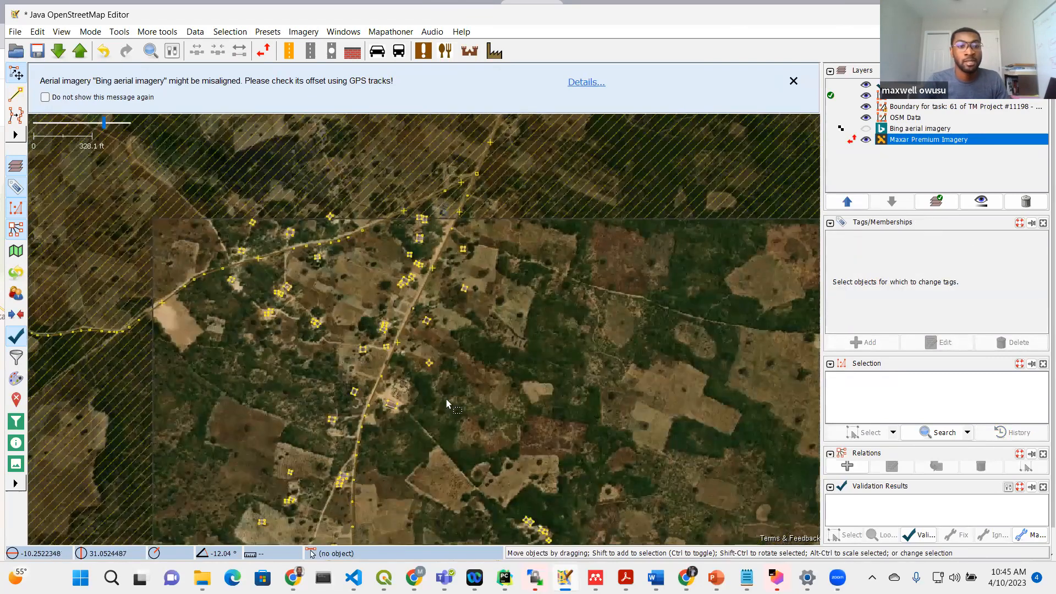
{"action": "left_click_drag", "start_coordinate": [496, 443], "coordinate": [479, 147]}
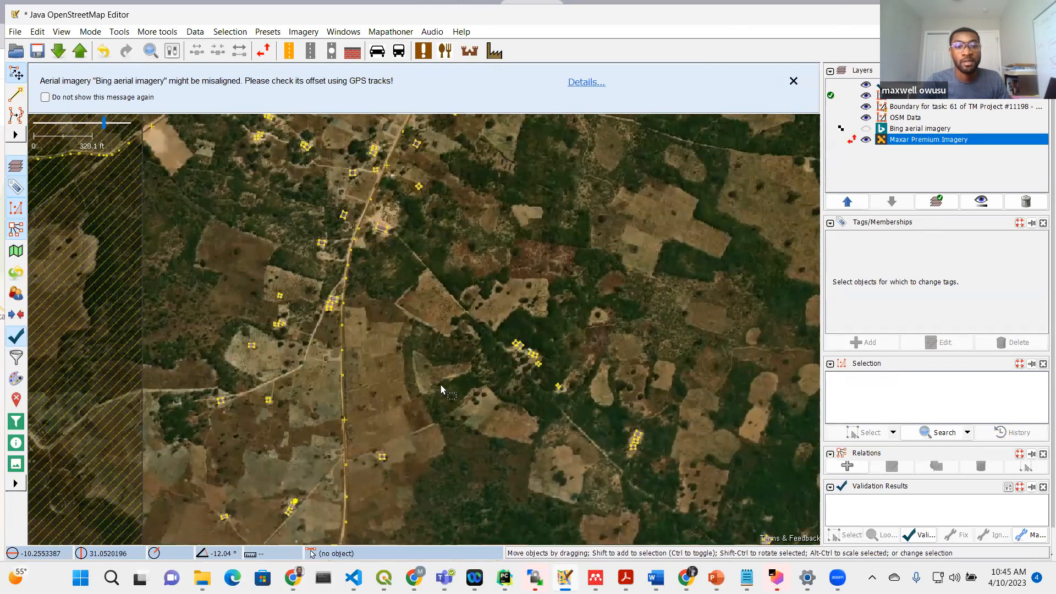
{"action": "scroll", "coordinate": [442, 386], "scroll_direction": "down", "scroll_amount": 1}
{"action": "left_click_drag", "start_coordinate": [472, 472], "coordinate": [470, 431]}
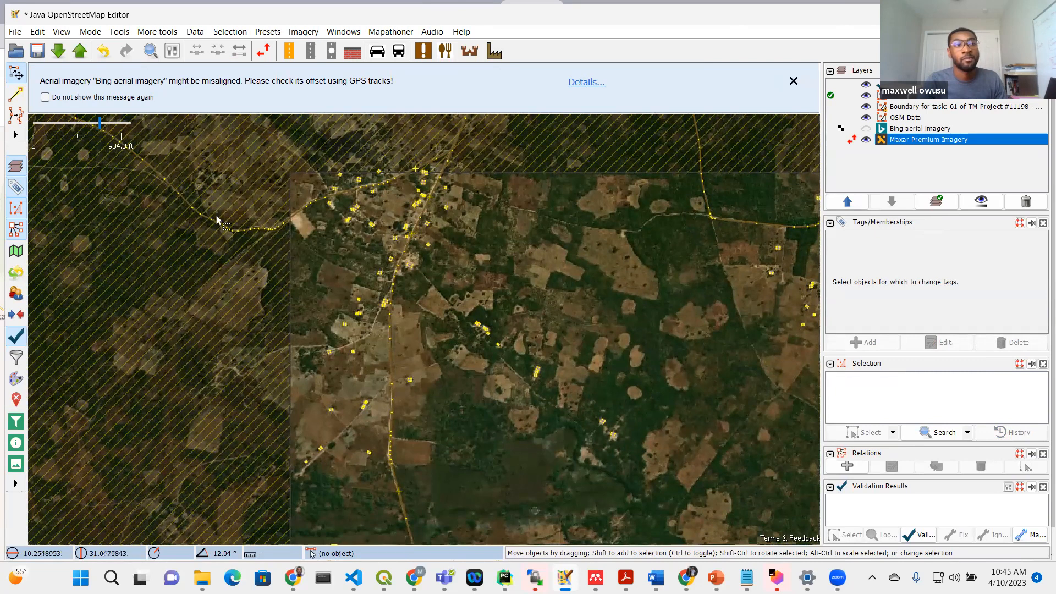
- Start uploading the edits, try Bing as the data source, and set it back to Maxar Premium Imagery; Maxar-Premium
{"action": "left_click", "coordinate": [80, 54]}
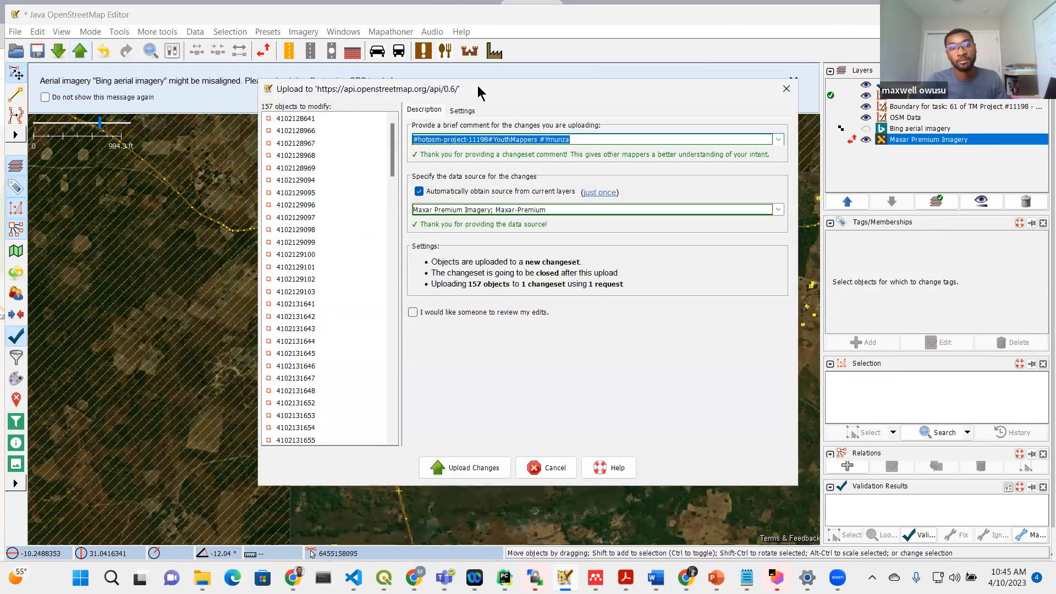
{"action": "left_click_drag", "start_coordinate": [467, 90], "coordinate": [452, 88]}
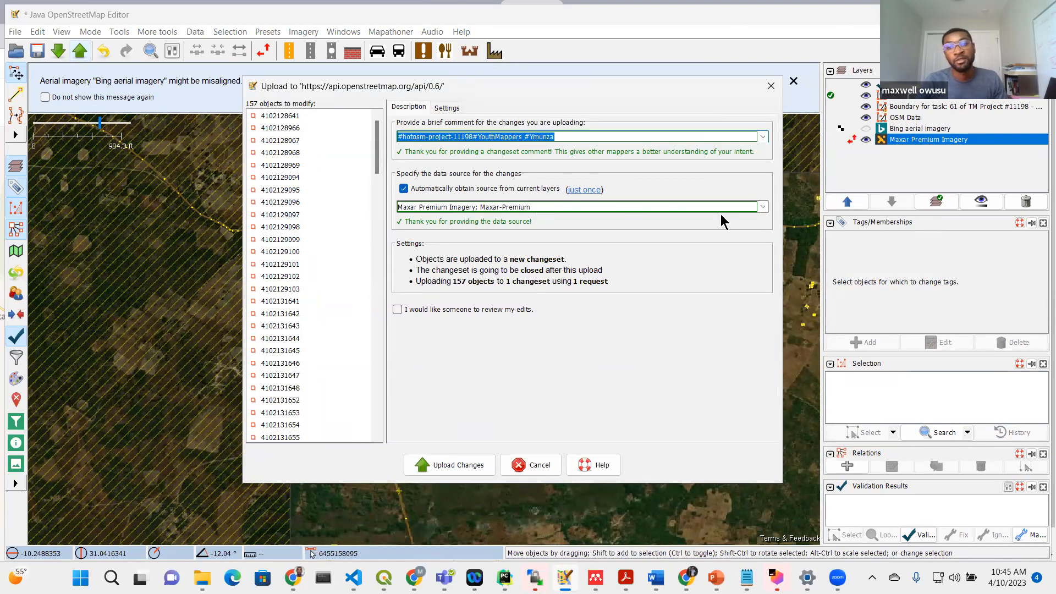
{"action": "left_click", "coordinate": [763, 209]}
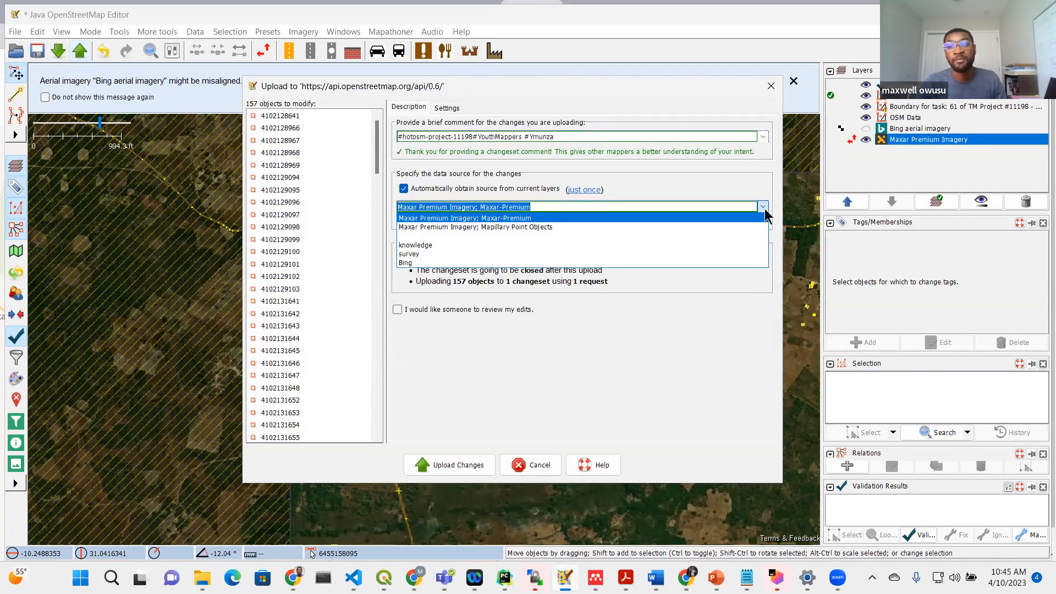
{"action": "left_click", "coordinate": [739, 262]}
{"action": "left_click", "coordinate": [763, 207]}
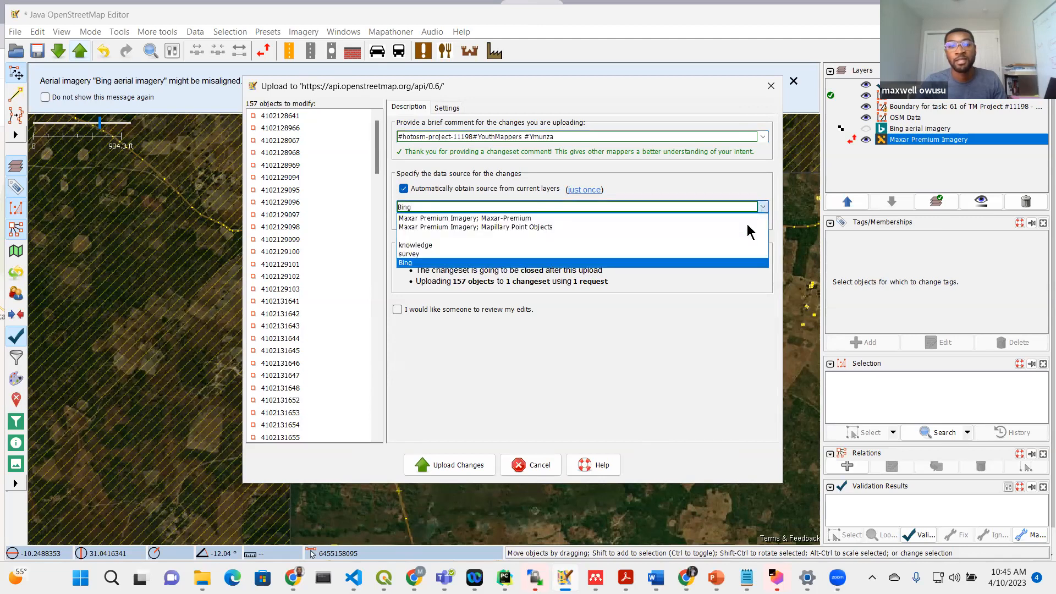
{"action": "left_click", "coordinate": [624, 219]}
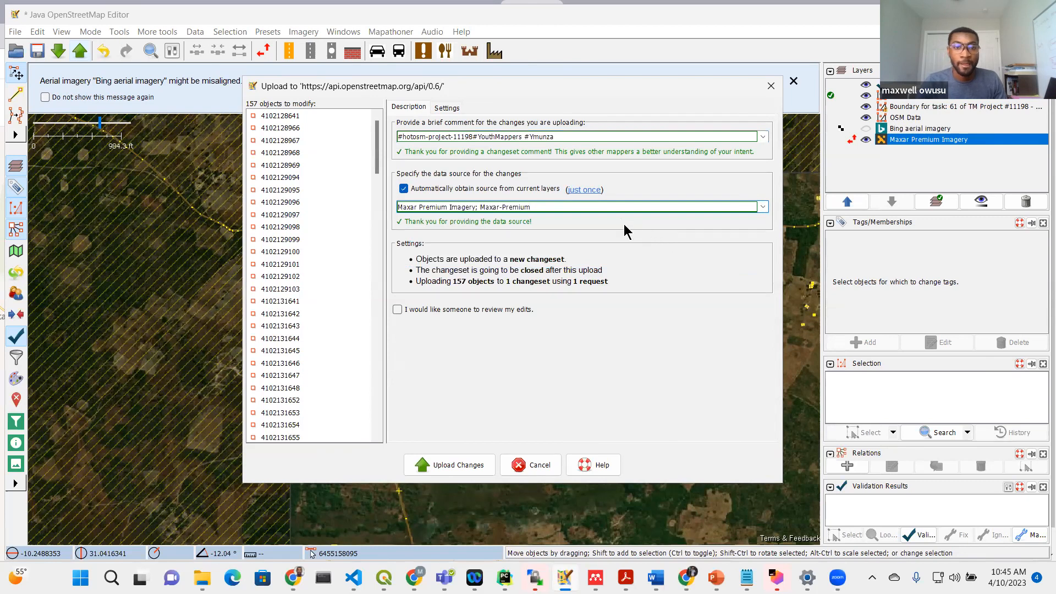
- Append "# validated buildings #YMHUB" to the changeset comment and upload the changes
{"action": "left_click", "coordinate": [583, 137]}
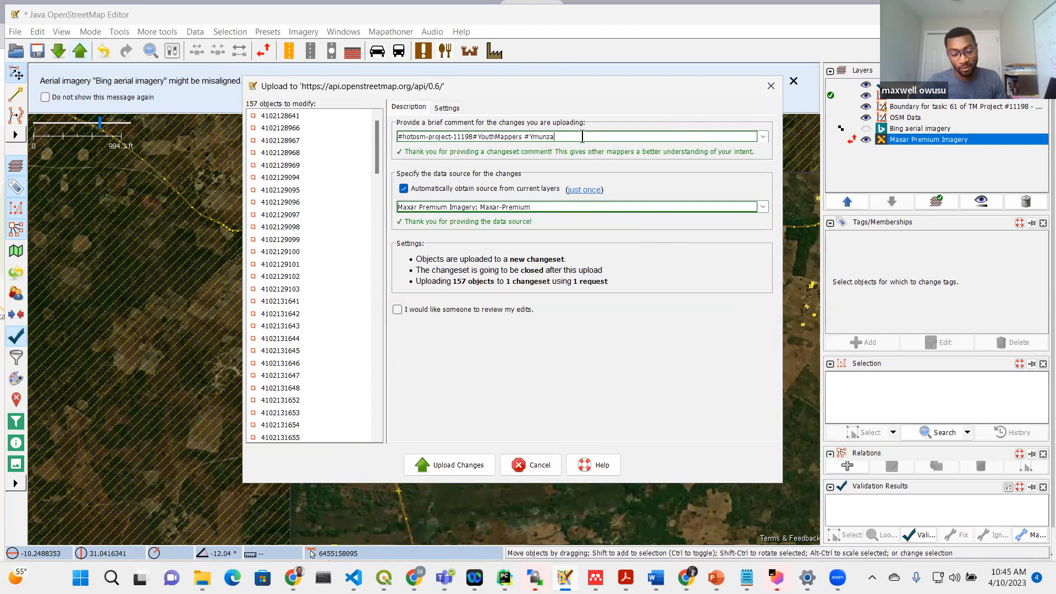
{"action": "type", "text": "# validated buildings"}
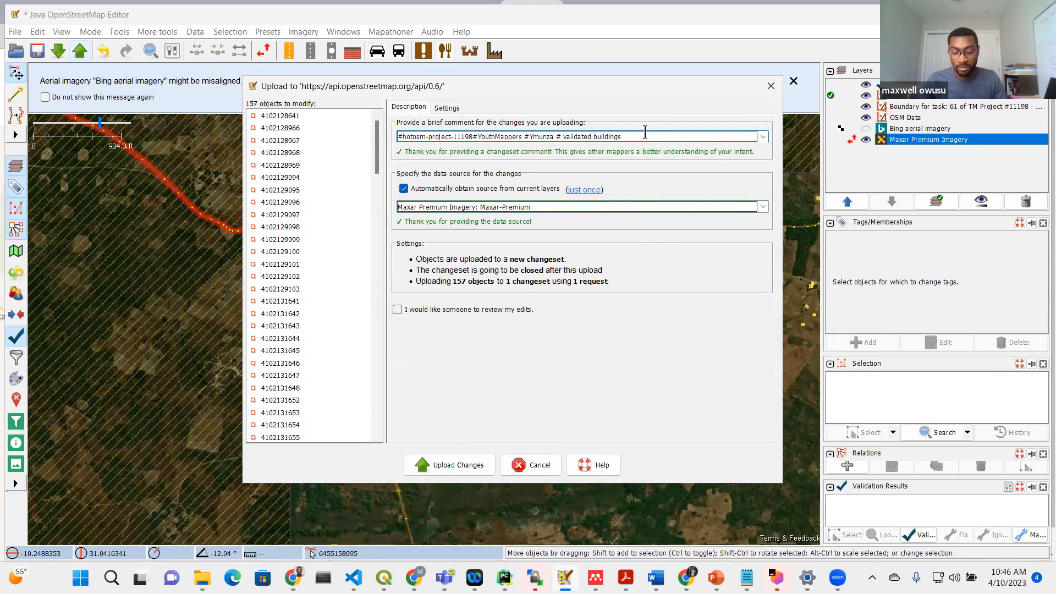
{"action": "type", "text": "#"}
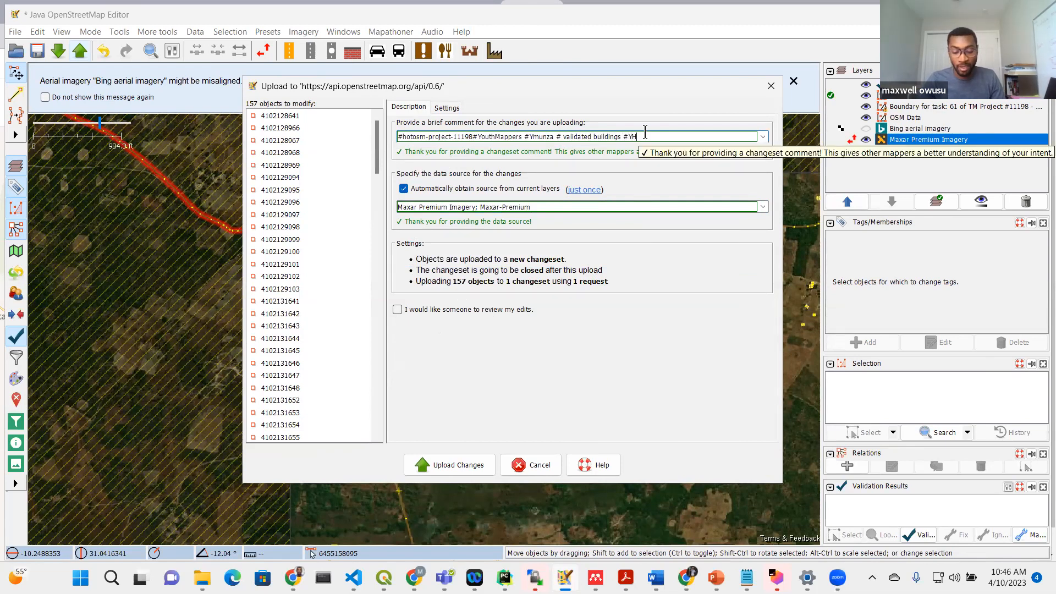
{"action": "type", "text": "YMHU"}
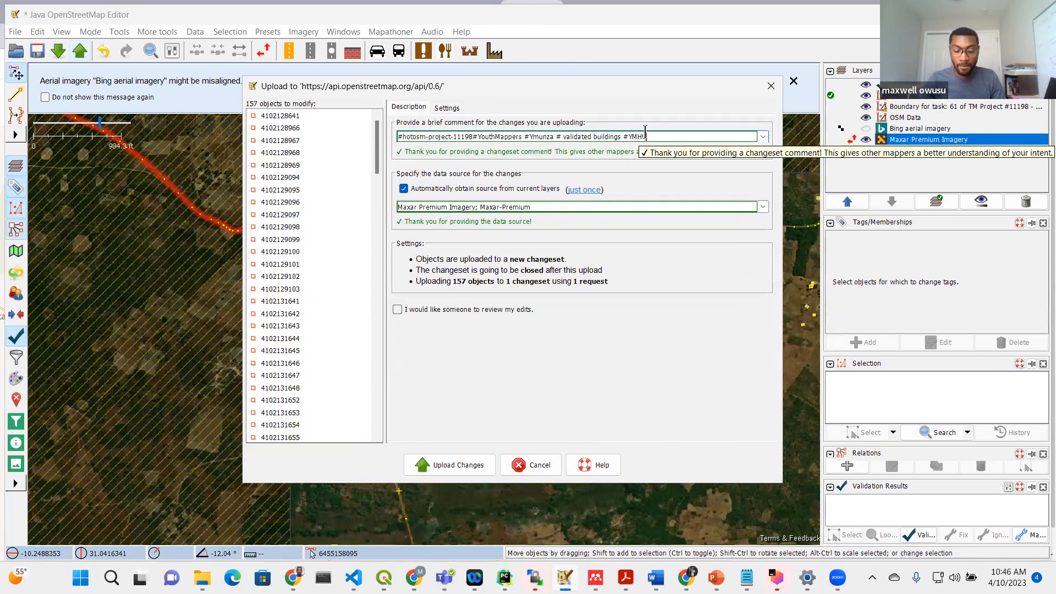
{"action": "type", "text": "B"}
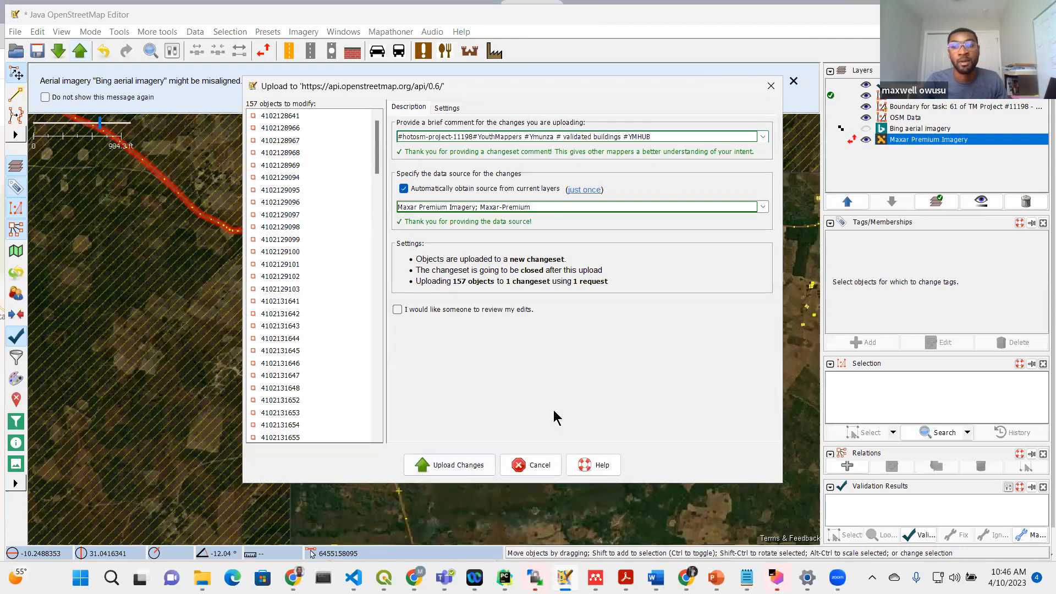
{"action": "left_click", "coordinate": [454, 465]}
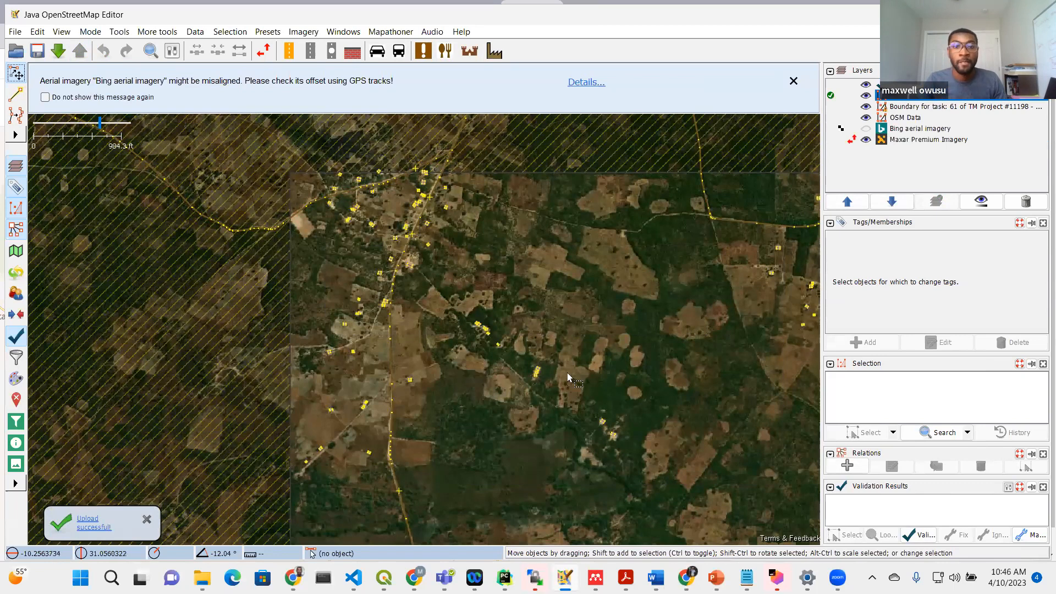
{"action": "scroll", "coordinate": [570, 364], "scroll_direction": "down", "scroll_amount": 2}
{"action": "scroll", "coordinate": [610, 385], "scroll_direction": "up", "scroll_amount": 2}
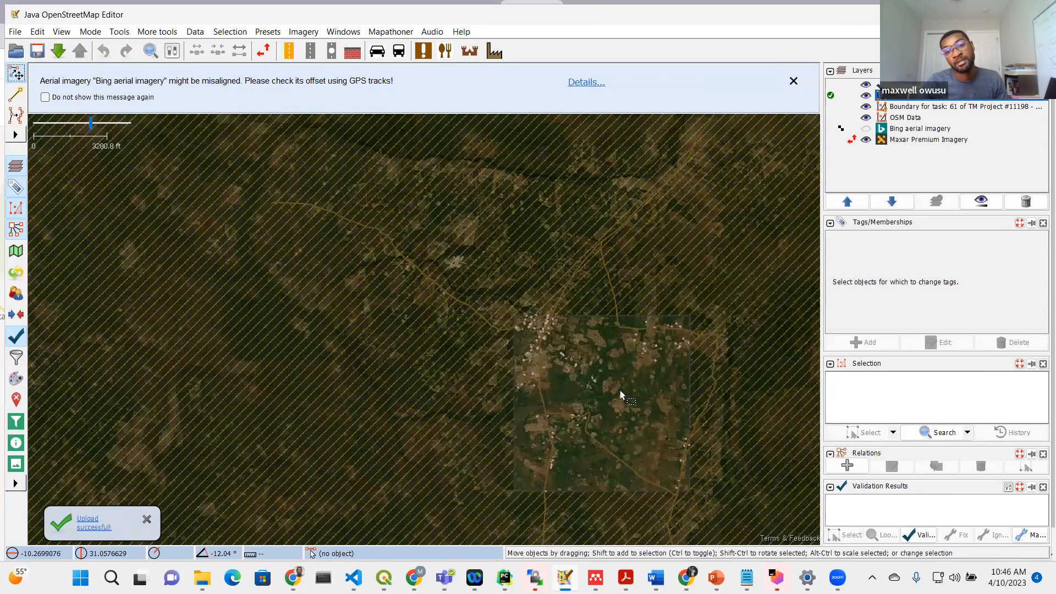
{"action": "scroll", "coordinate": [605, 385], "scroll_direction": "down", "scroll_amount": 2}
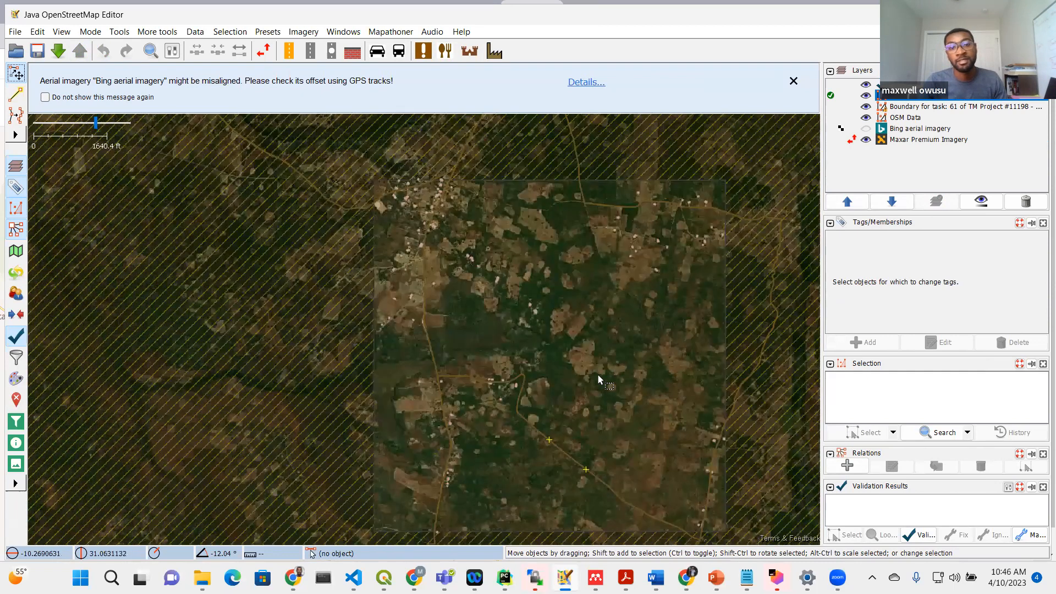
{"action": "left_click", "coordinate": [424, 196]}
{"action": "scroll", "coordinate": [424, 196], "scroll_direction": "up", "scroll_amount": 2}
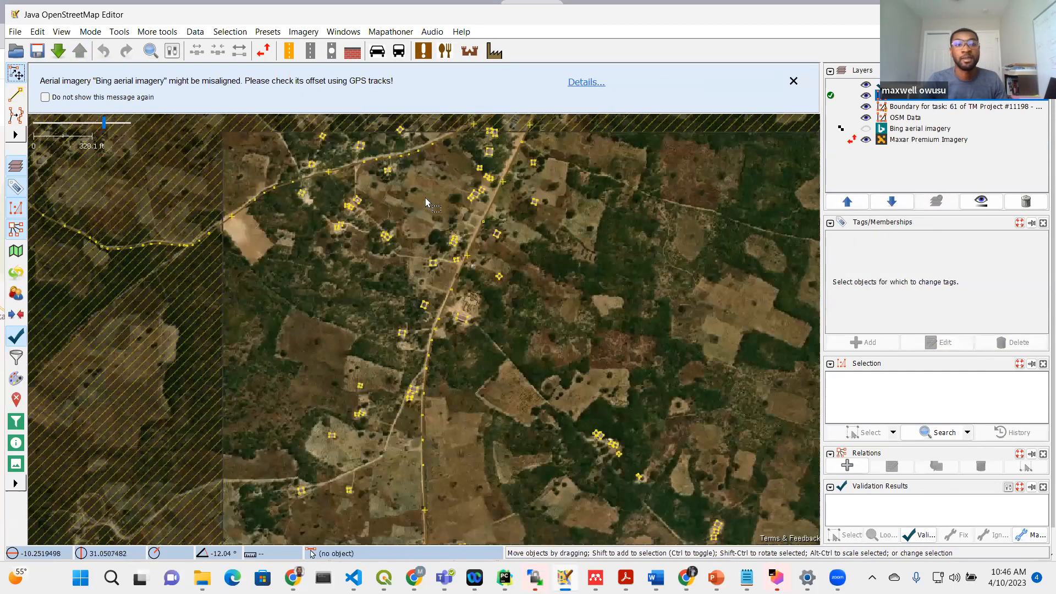
{"action": "scroll", "coordinate": [424, 197], "scroll_direction": "up", "scroll_amount": 1}
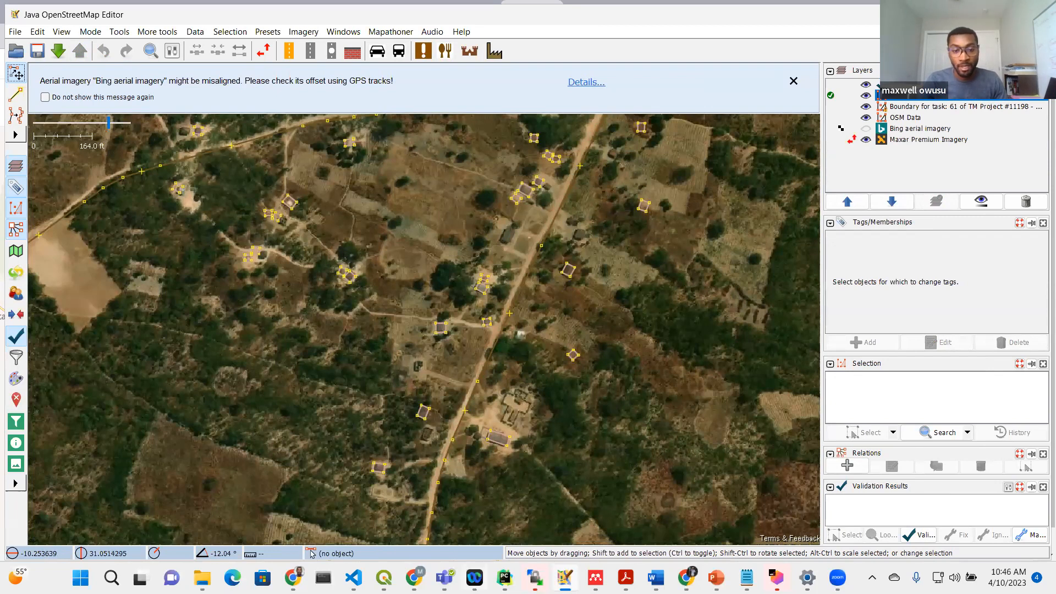
- Switch to the Tasking Manager in the browser, answer No to whether task #61 is well mapped, and start a comment
{"action": "mouse_move", "coordinate": [414, 578]}
{"action": "left_click", "coordinate": [412, 500]}
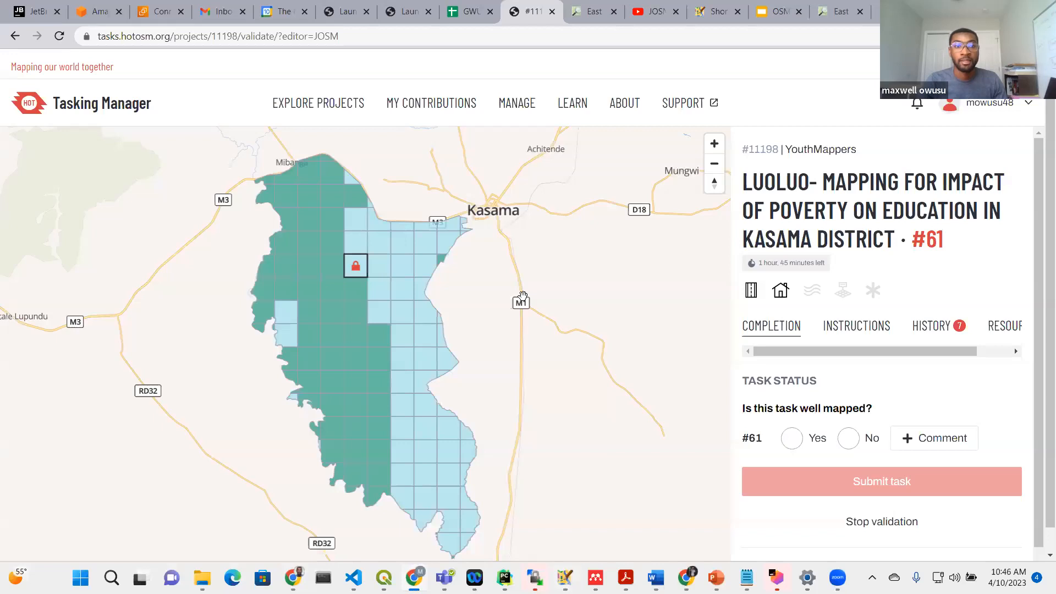
{"action": "left_click", "coordinate": [785, 438]}
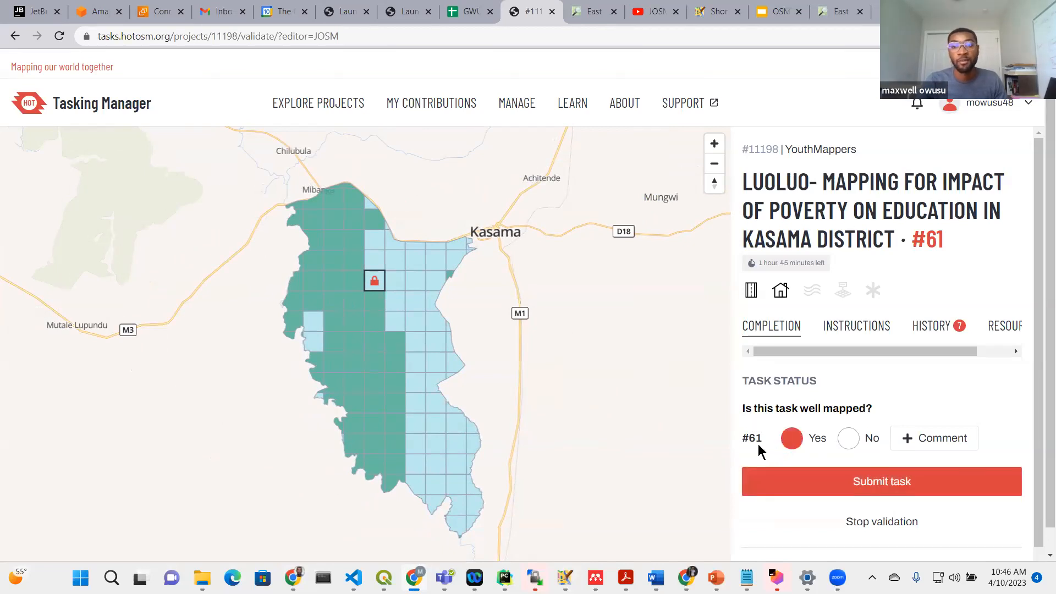
{"action": "left_click", "coordinate": [849, 438]}
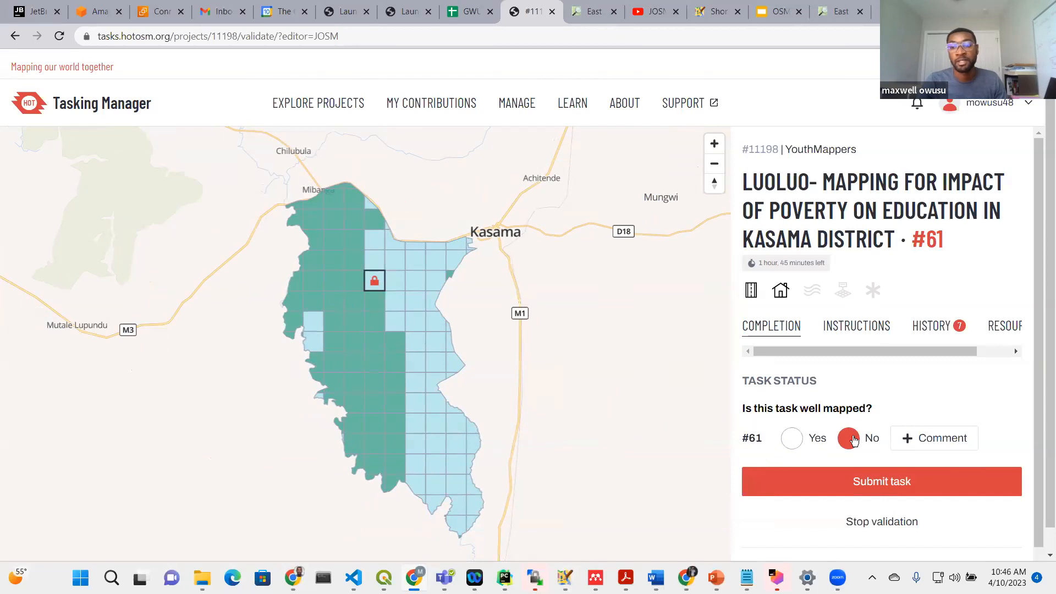
{"action": "left_click", "coordinate": [944, 439]}
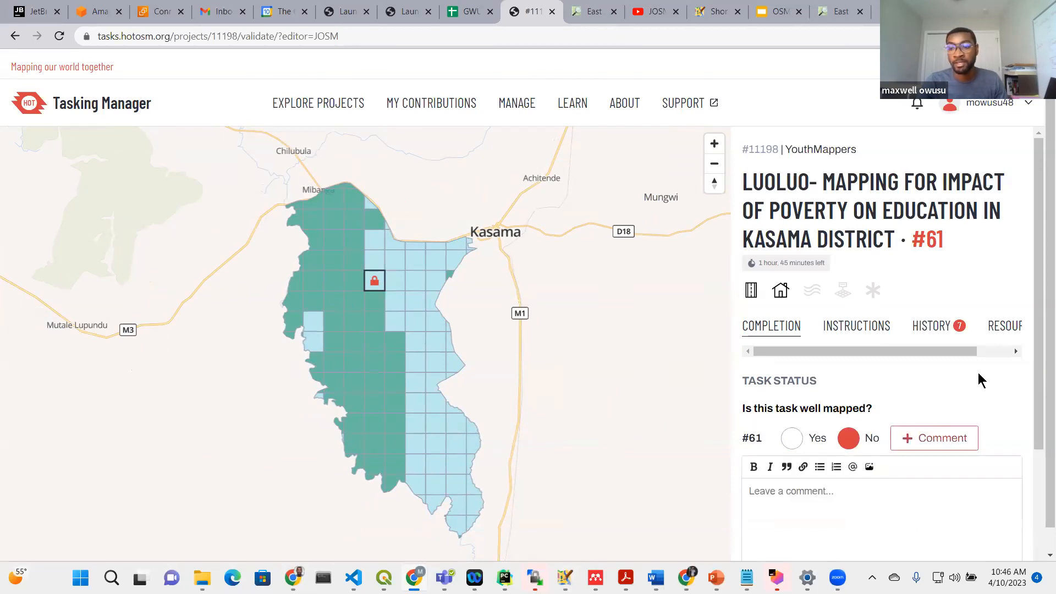
- Mention both suggested contributors in the comment and add the text "Thank you for mapping.."
{"action": "scroll", "coordinate": [978, 378], "scroll_direction": "down", "scroll_amount": 3}
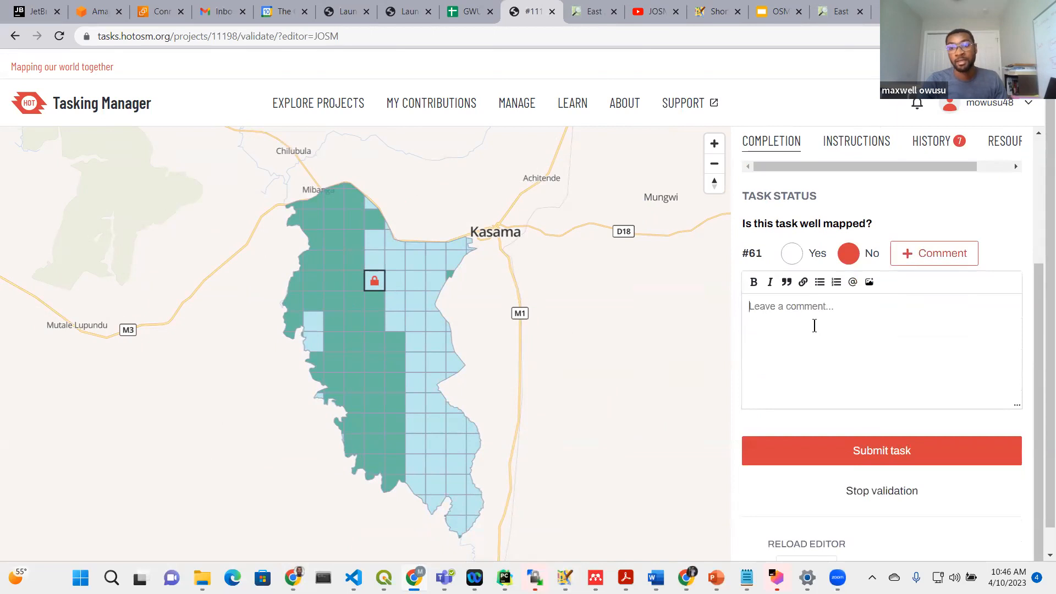
{"action": "type", "text": "@"}
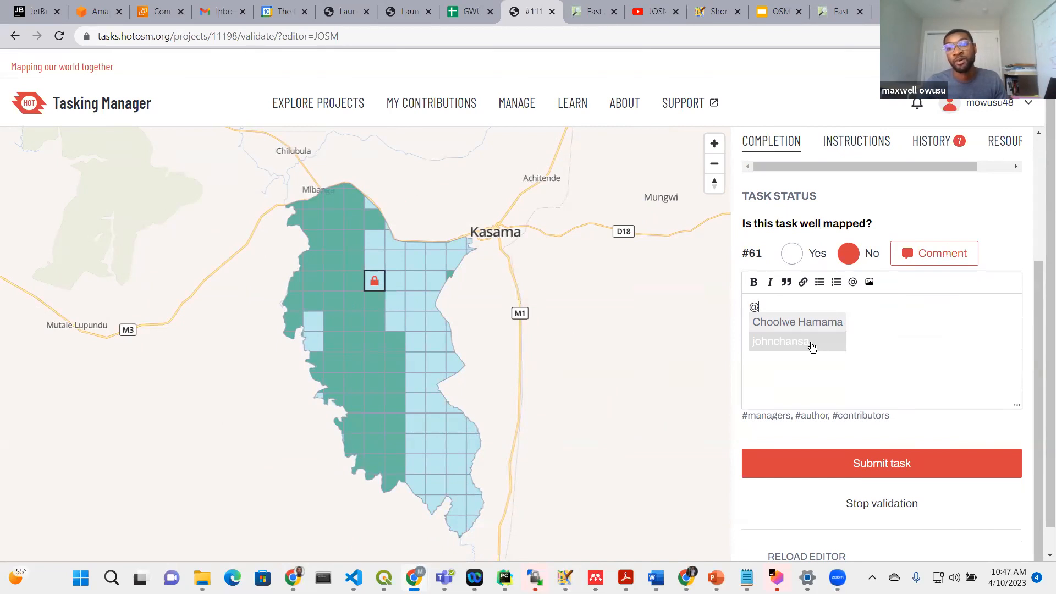
{"action": "left_click", "coordinate": [812, 346]}
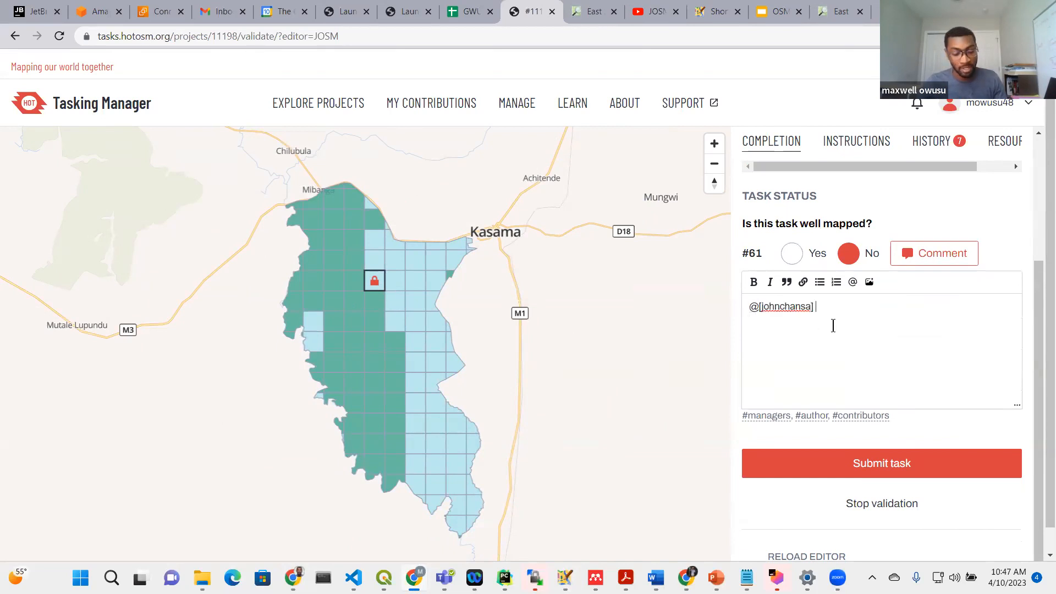
{"action": "type", "text": "@"}
{"action": "left_click", "coordinate": [816, 316]}
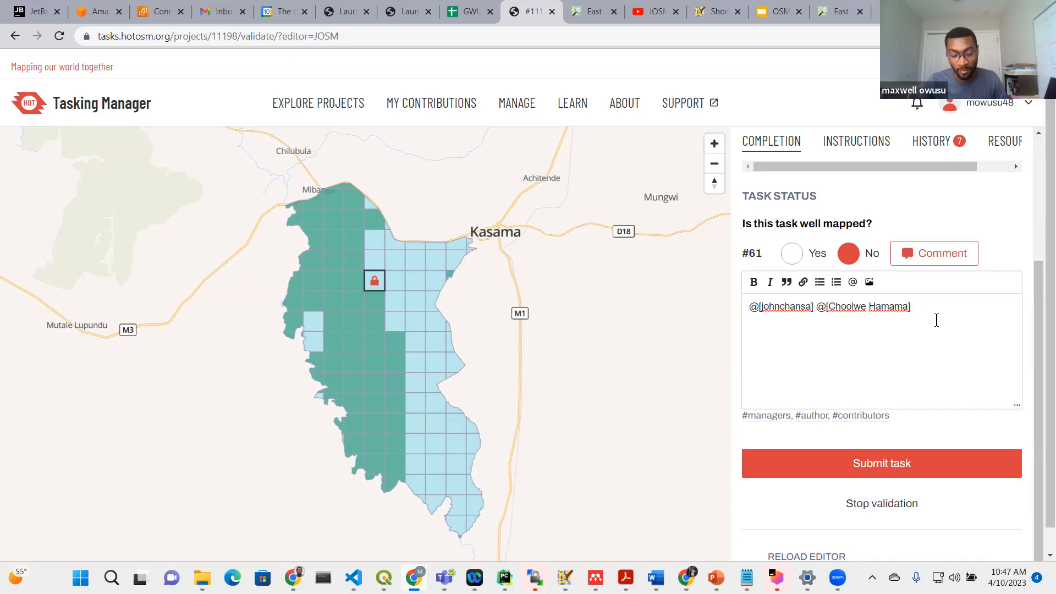
{"action": "type", "text": "Tnak"}
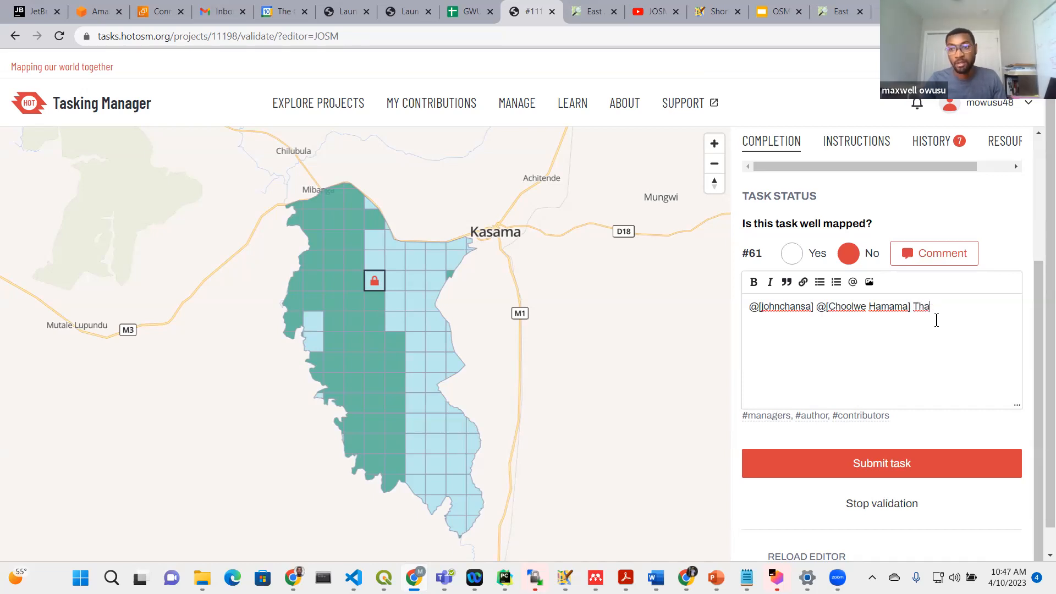
{"action": "type", "text": " you for mapping.."}
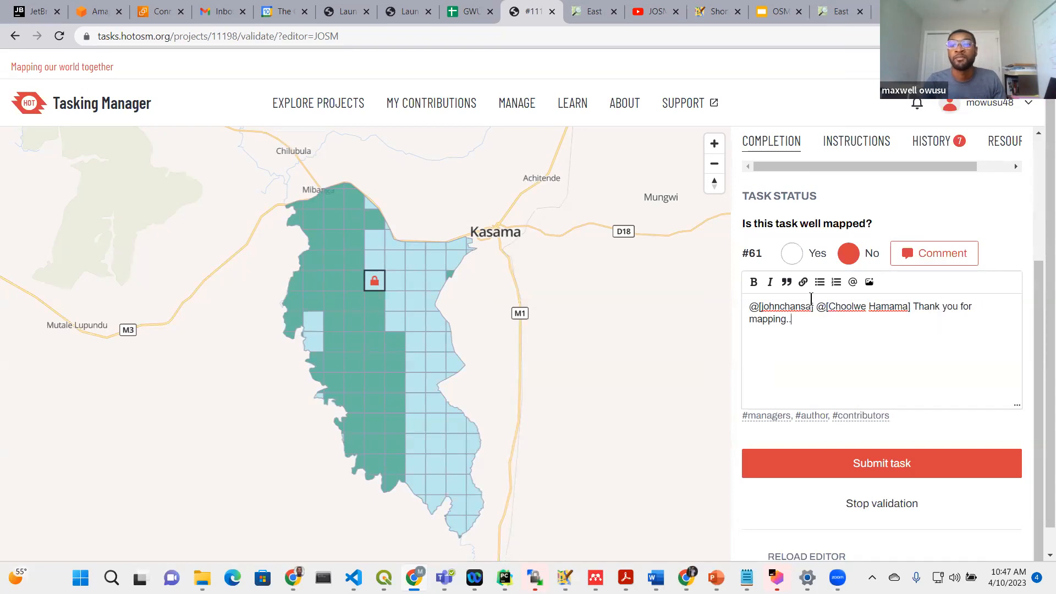
- Set the well-mapped answer for task #61 to Yes and return it to No
{"action": "left_click", "coordinate": [792, 255]}
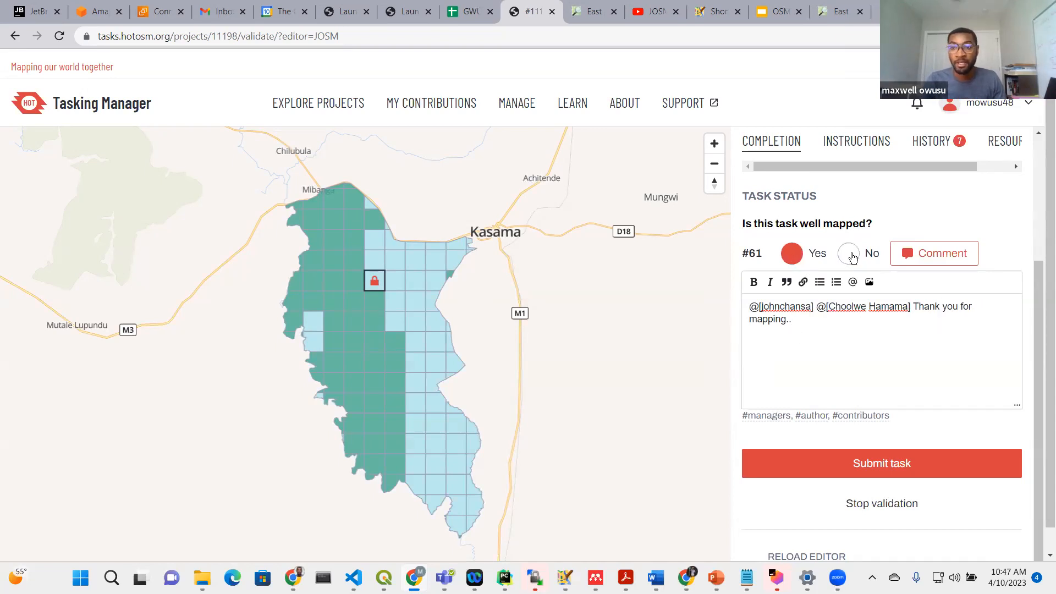
{"action": "left_click", "coordinate": [850, 257]}
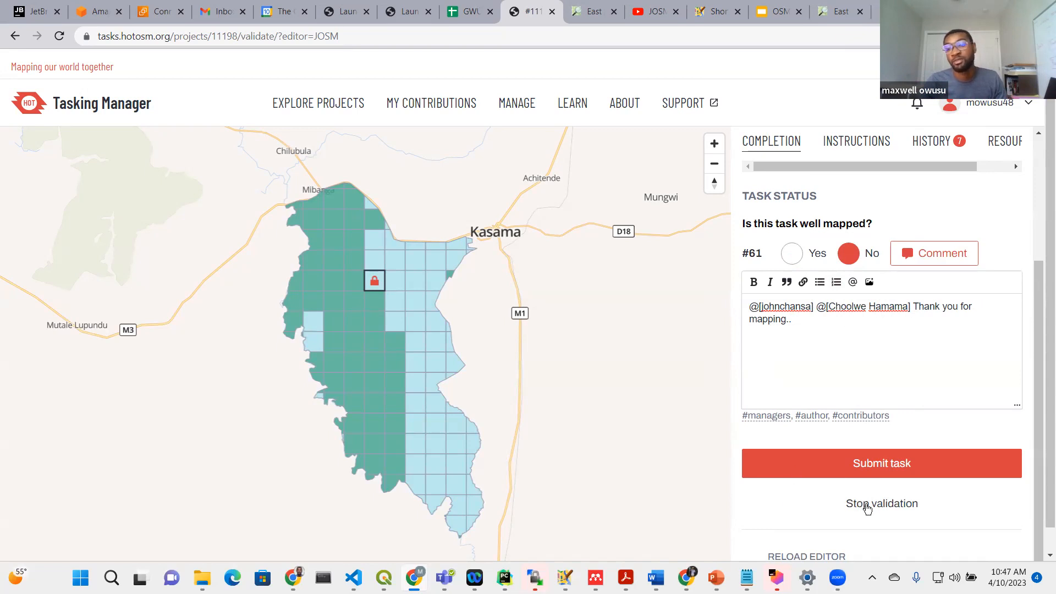
{"action": "scroll", "coordinate": [822, 405], "scroll_direction": "down", "scroll_amount": 1}
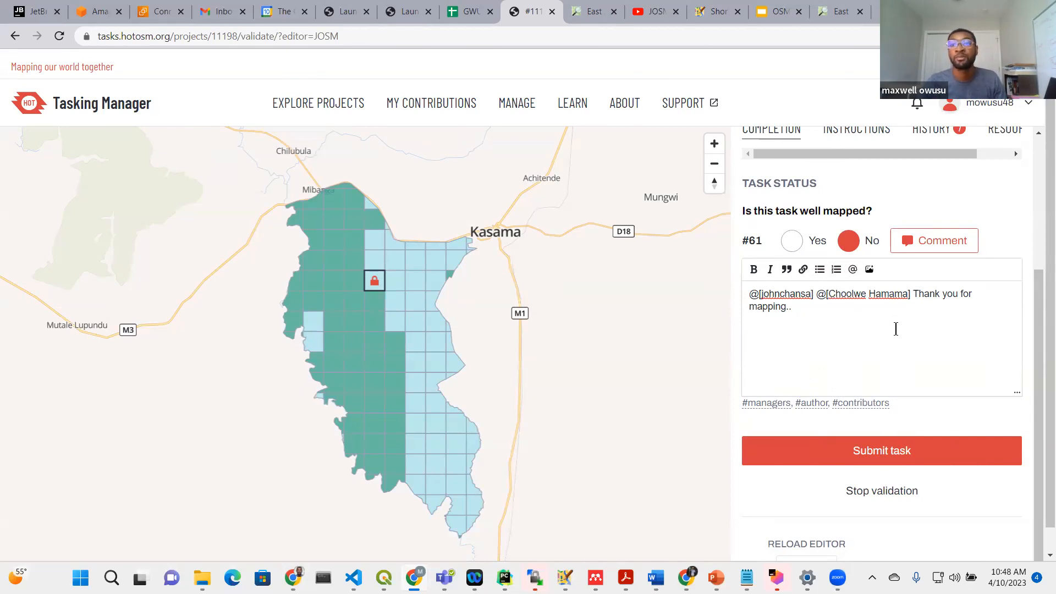
- Examine the comments in the history of task #61
{"action": "scroll", "coordinate": [895, 329], "scroll_direction": "up", "scroll_amount": 3}
{"action": "left_click", "coordinate": [937, 266]}
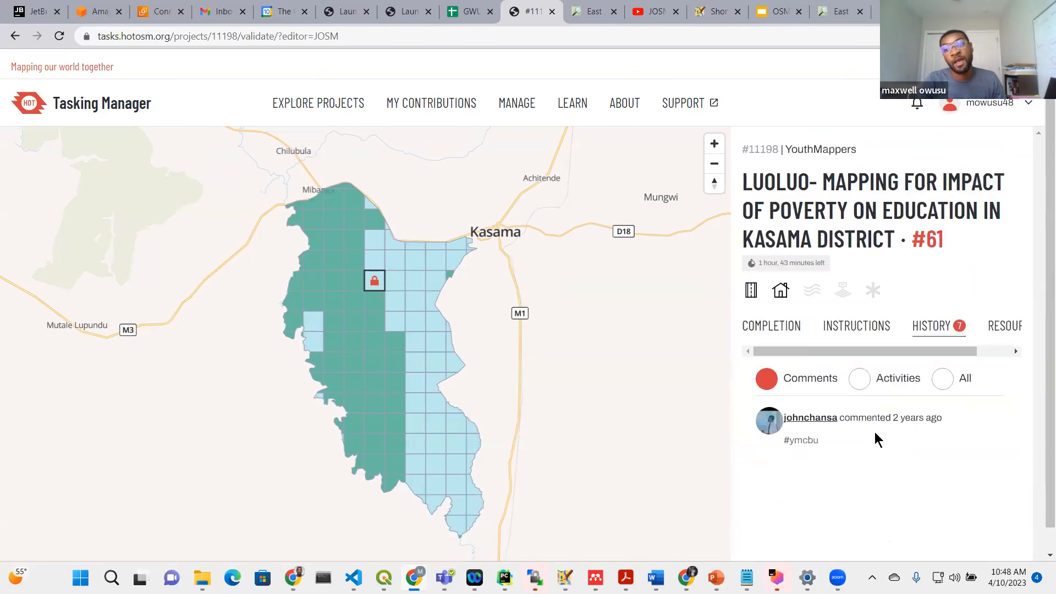
{"action": "scroll", "coordinate": [891, 352], "scroll_direction": "down", "scroll_amount": 1}
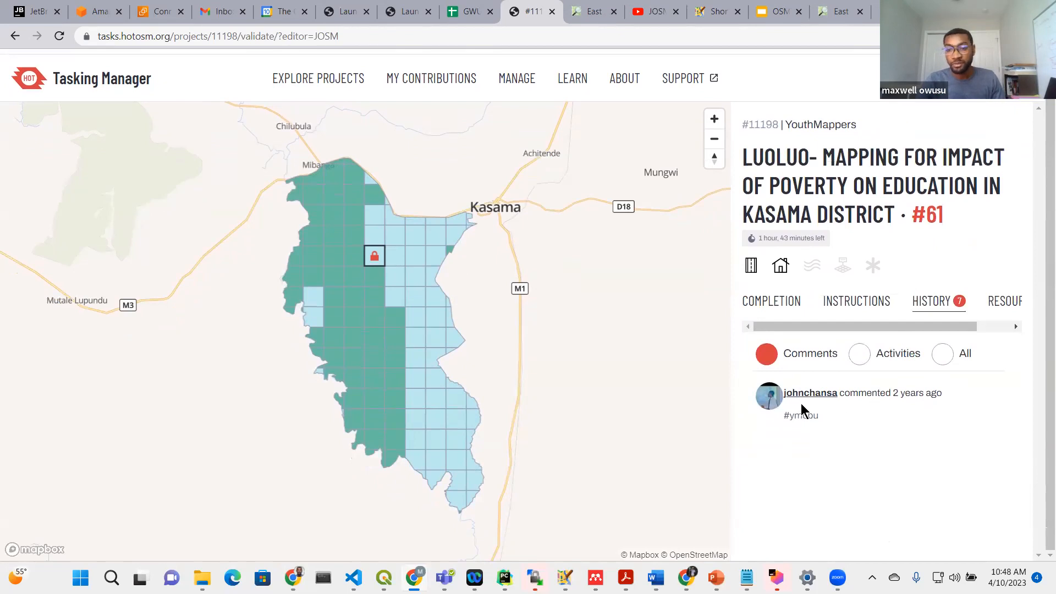
- Examine the age of the comment on task #61 and show all entries in the task's history
{"action": "left_click_drag", "start_coordinate": [889, 397], "coordinate": [945, 400]}
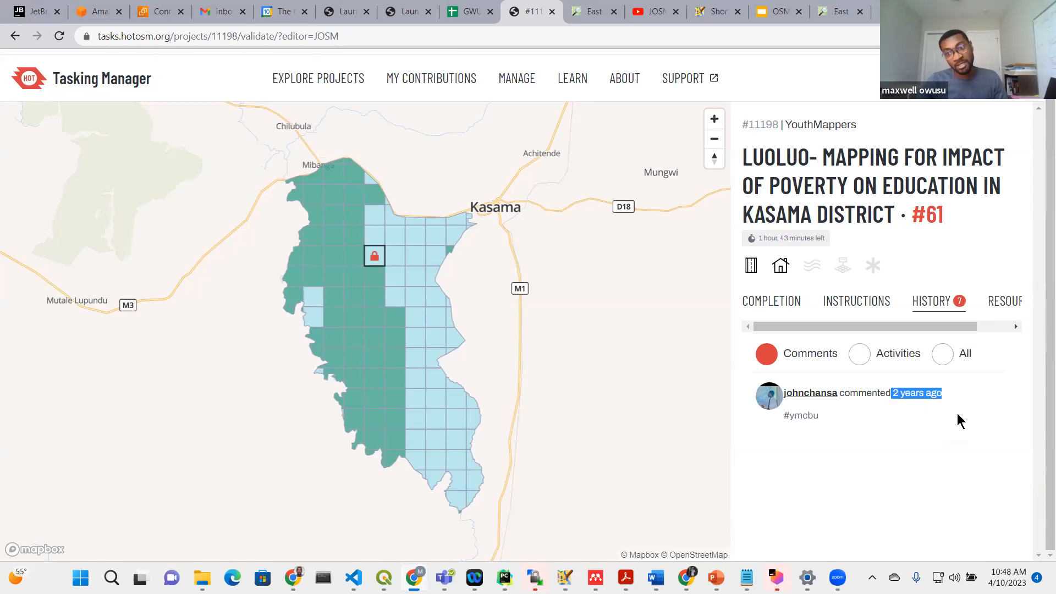
{"action": "left_click", "coordinate": [903, 393]}
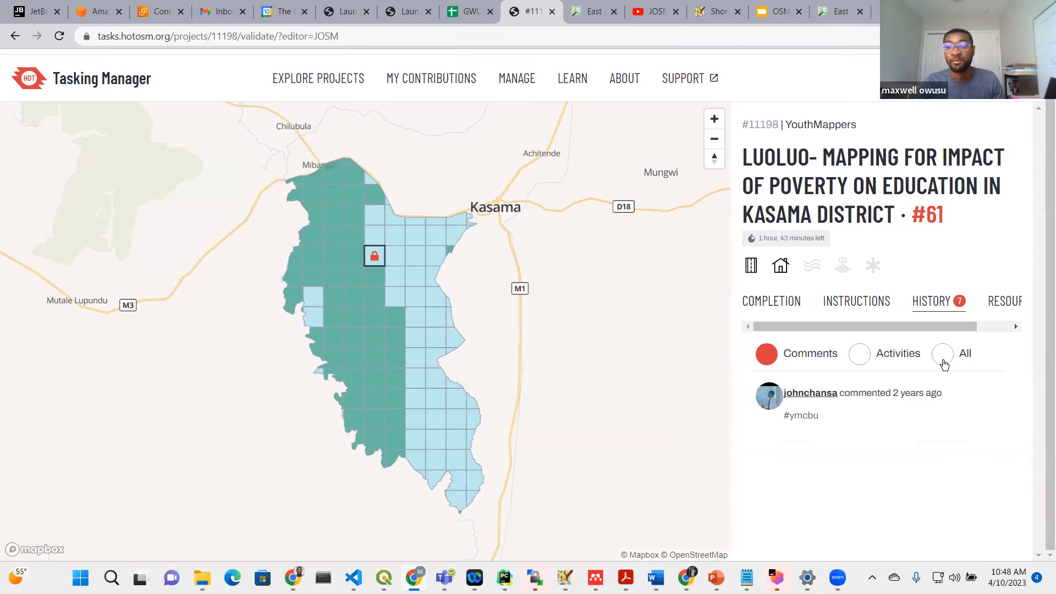
{"action": "left_click", "coordinate": [942, 363]}
{"action": "scroll", "coordinate": [875, 424], "scroll_direction": "down", "scroll_amount": 3}
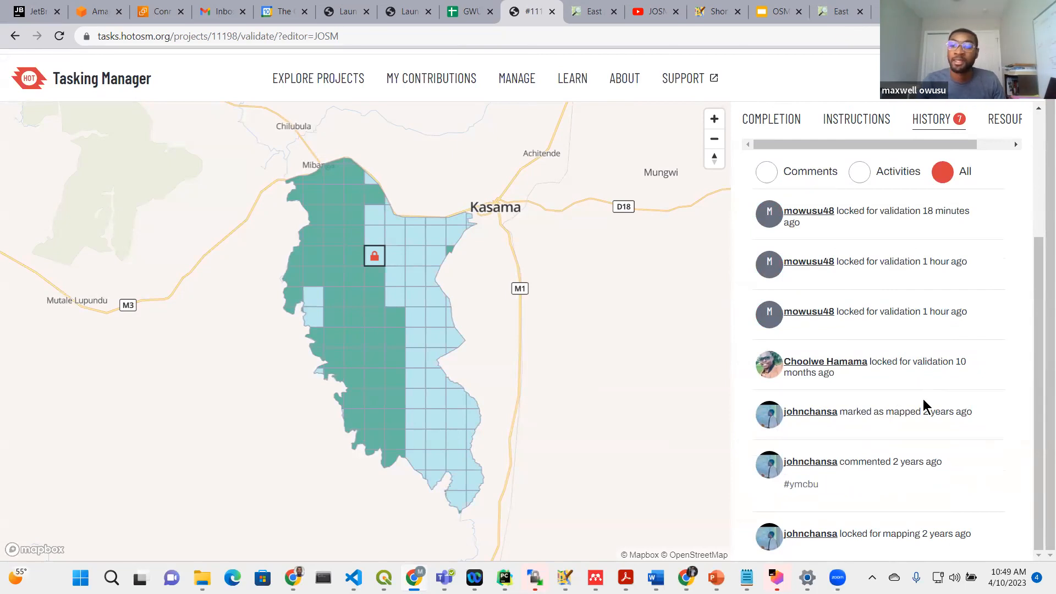
{"action": "scroll", "coordinate": [892, 385], "scroll_direction": "up", "scroll_amount": 3}
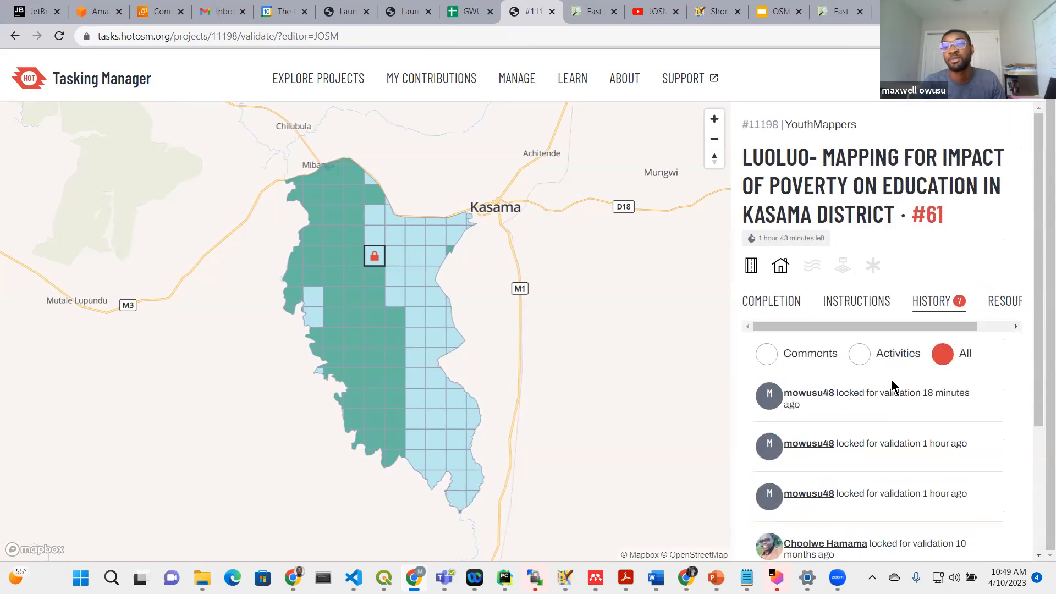
- Return to the completion options of task #61 and stop its validation without submitting the task
{"action": "left_click", "coordinate": [787, 302]}
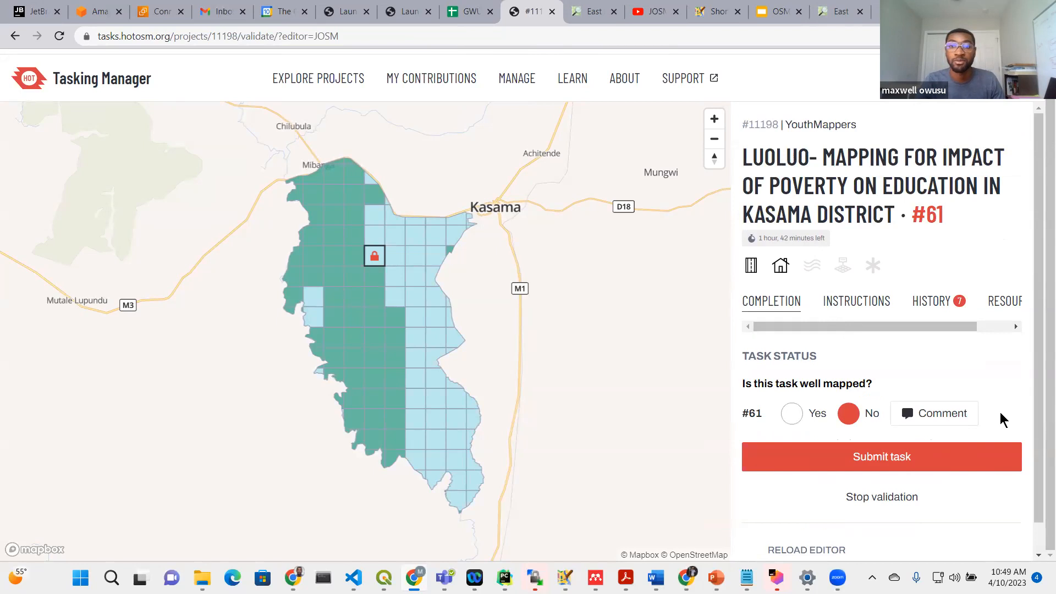
{"action": "scroll", "coordinate": [1003, 421], "scroll_direction": "down", "scroll_amount": 1}
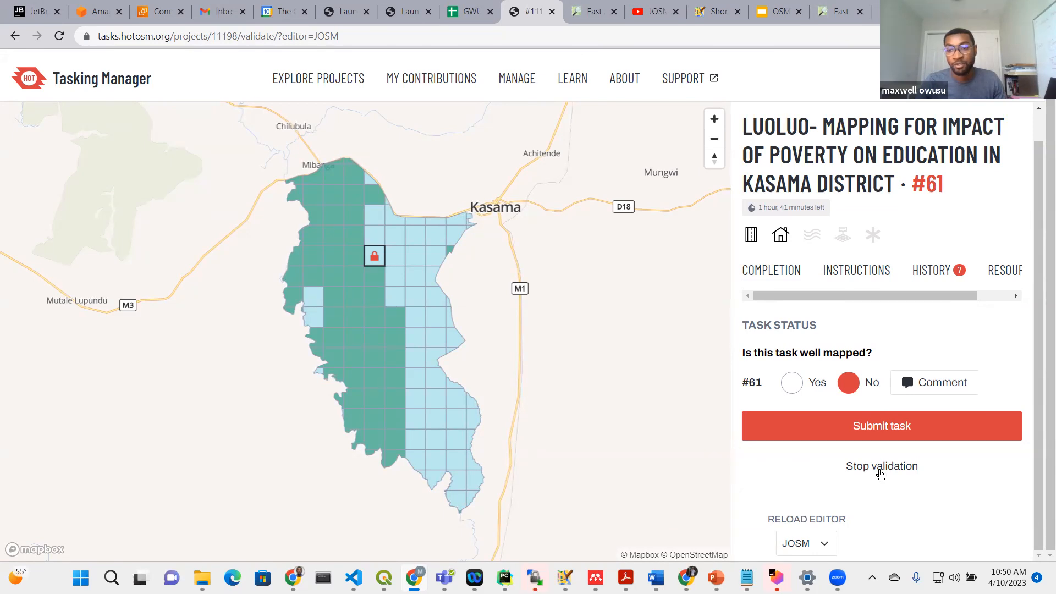
{"action": "left_click", "coordinate": [880, 473]}
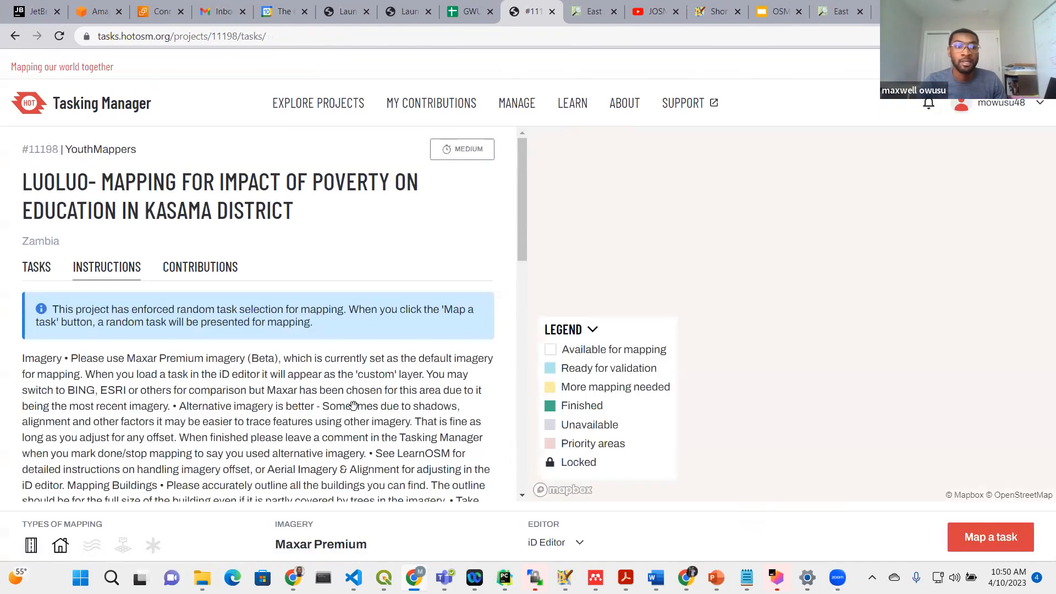
- Read the imagery section of the project #11198 instructions, highlighting the request to use Maxar Premium imagery
{"action": "scroll", "coordinate": [334, 234], "scroll_direction": "down", "scroll_amount": 3}
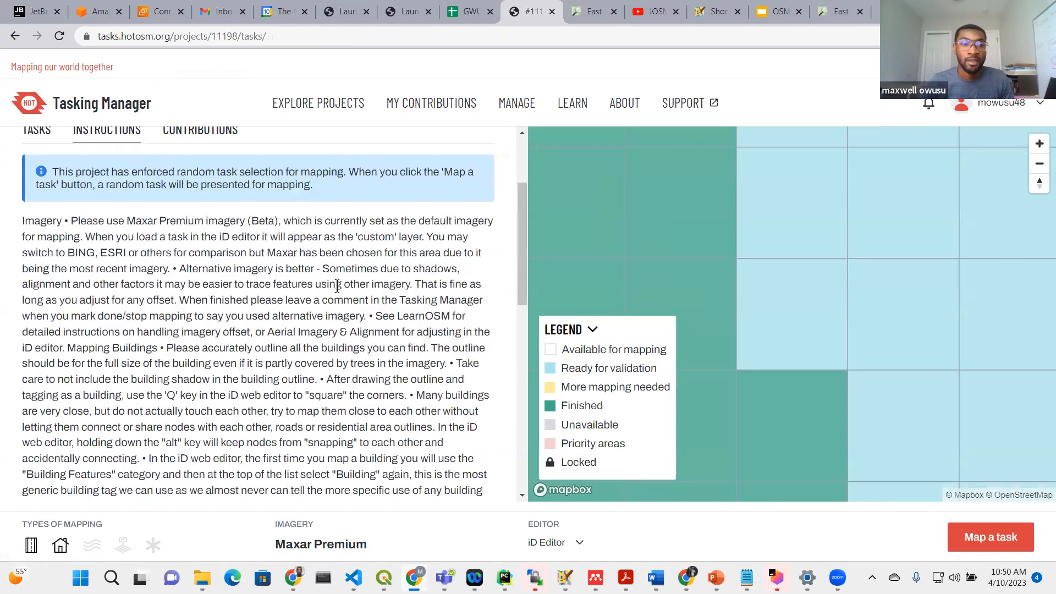
{"action": "scroll", "coordinate": [337, 285], "scroll_direction": "up", "scroll_amount": 2}
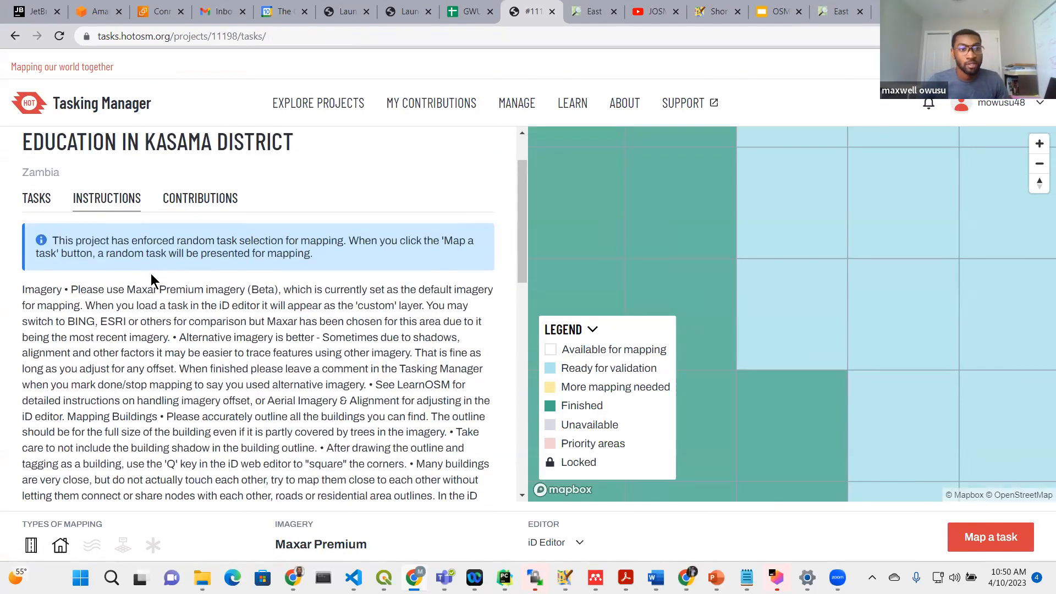
{"action": "scroll", "coordinate": [179, 280], "scroll_direction": "down", "scroll_amount": 2}
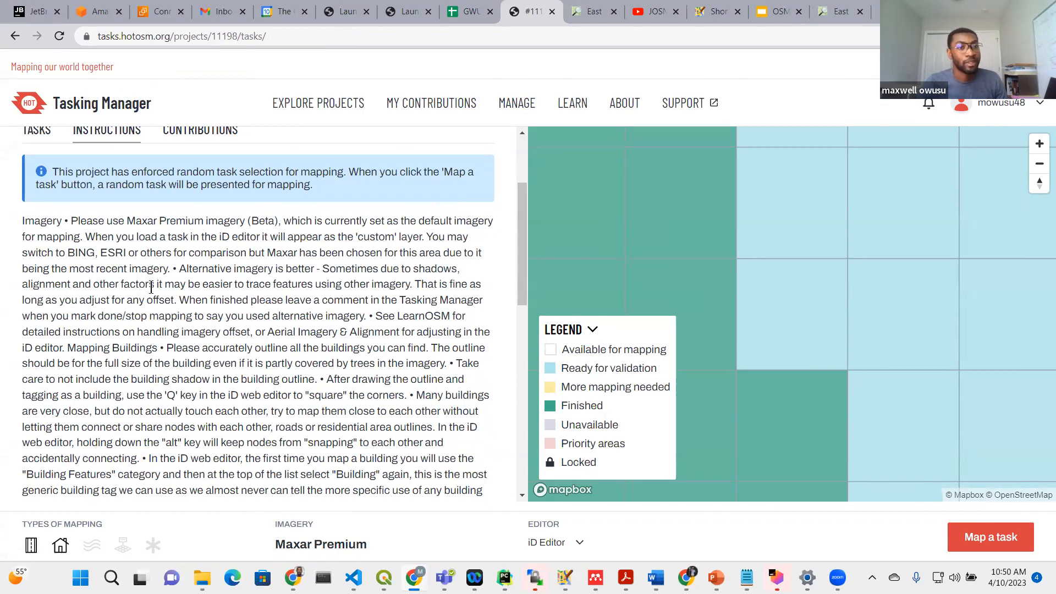
{"action": "scroll", "coordinate": [154, 299], "scroll_direction": "up", "scroll_amount": 2}
{"action": "scroll", "coordinate": [155, 308], "scroll_direction": "down", "scroll_amount": 1}
{"action": "scroll", "coordinate": [154, 312], "scroll_direction": "down", "scroll_amount": 1}
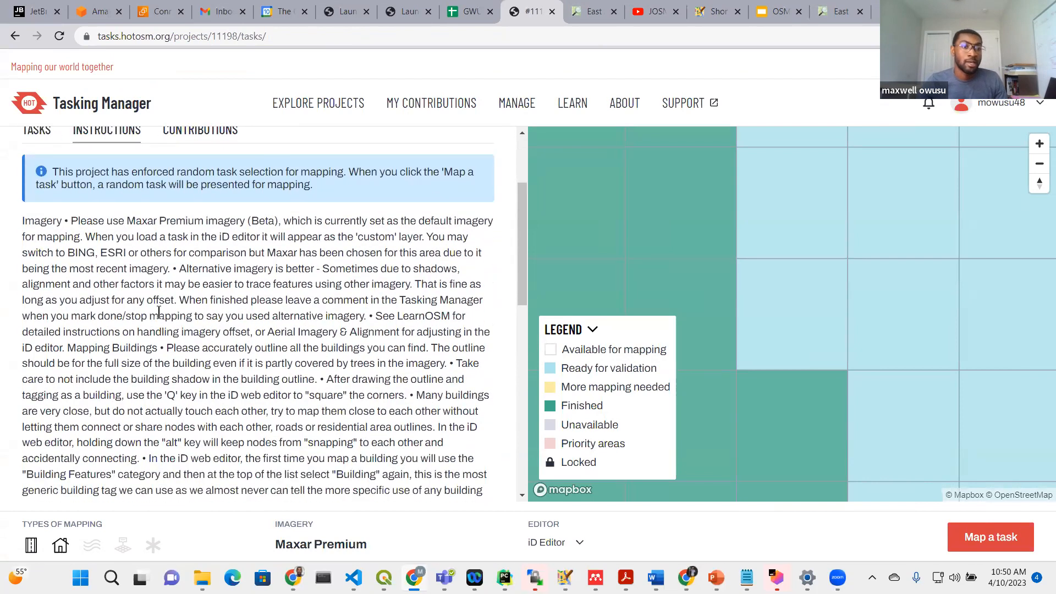
{"action": "left_click_drag", "start_coordinate": [23, 225], "coordinate": [282, 219]}
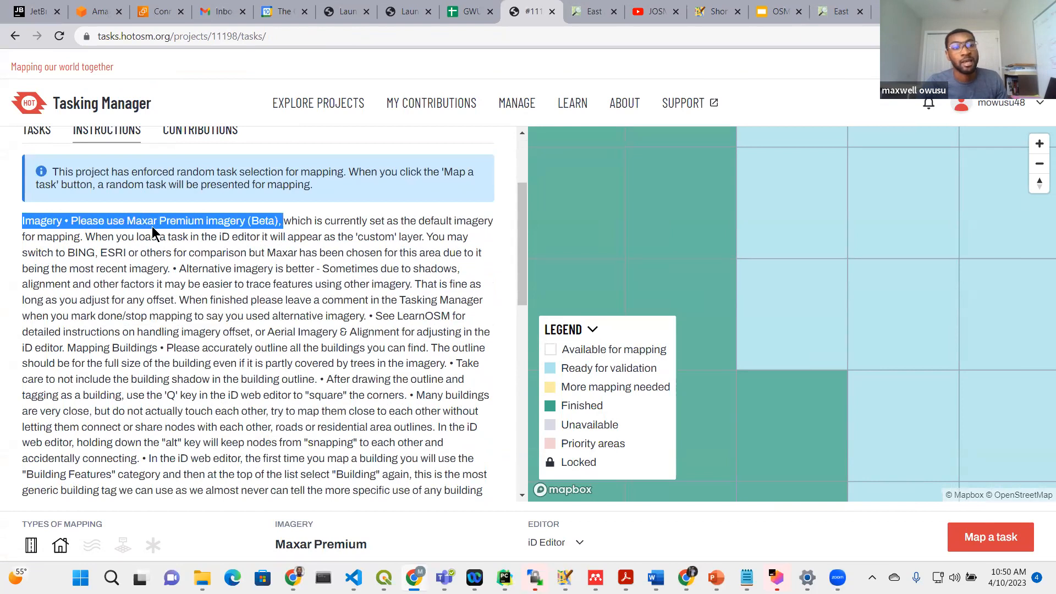
{"action": "left_click", "coordinate": [239, 219]}
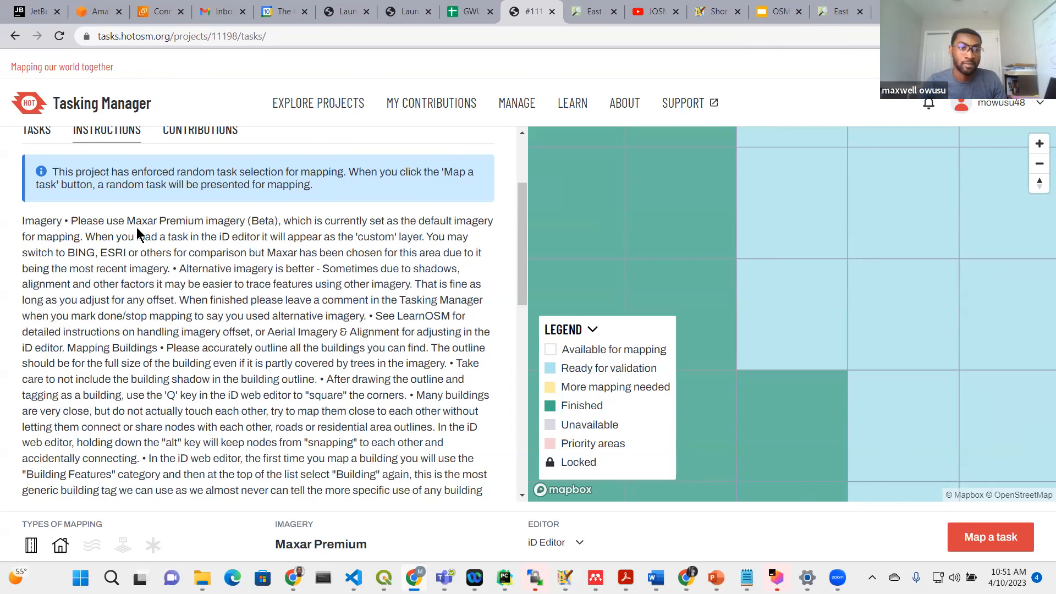
{"action": "left_click_drag", "start_coordinate": [128, 221], "coordinate": [240, 221]}
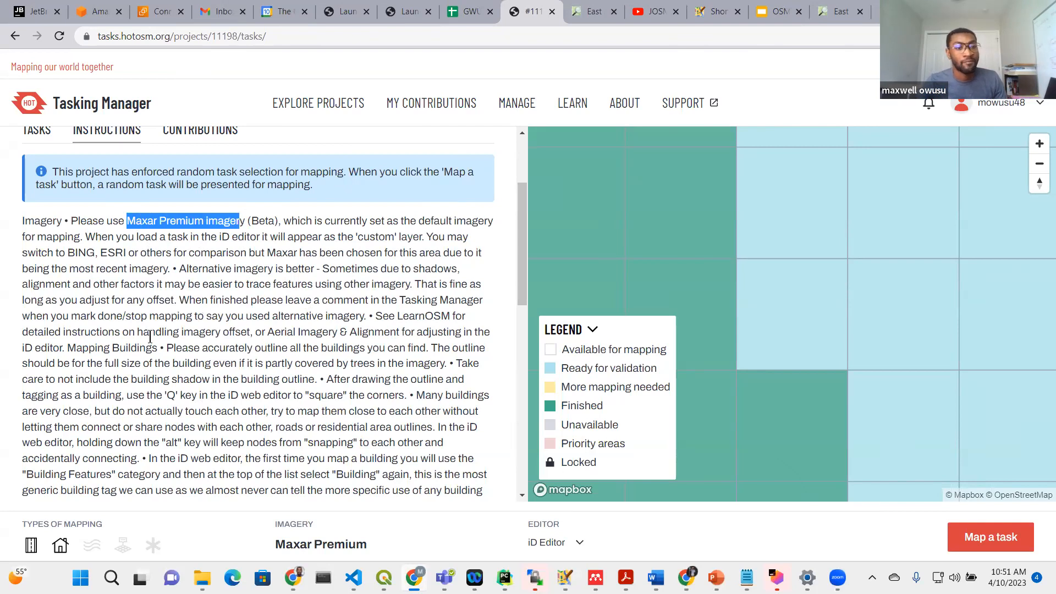
- Read the Mapping Buildings instructions, highlighting the parts on outlining all buildings and squaring their corners
{"action": "scroll", "coordinate": [182, 337], "scroll_direction": "down", "scroll_amount": 1}
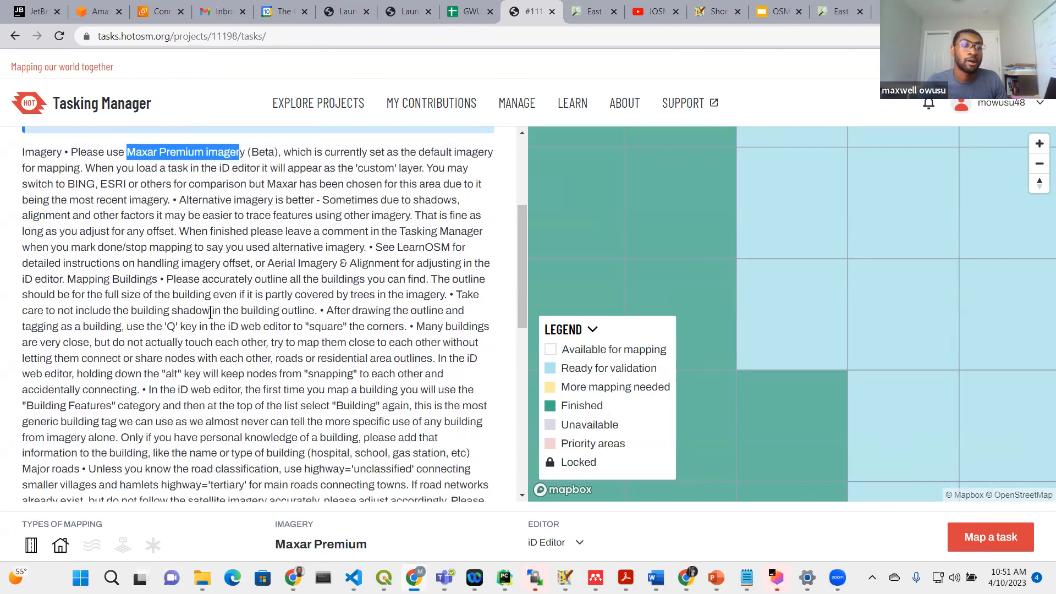
{"action": "left_click_drag", "start_coordinate": [67, 279], "coordinate": [156, 281]}
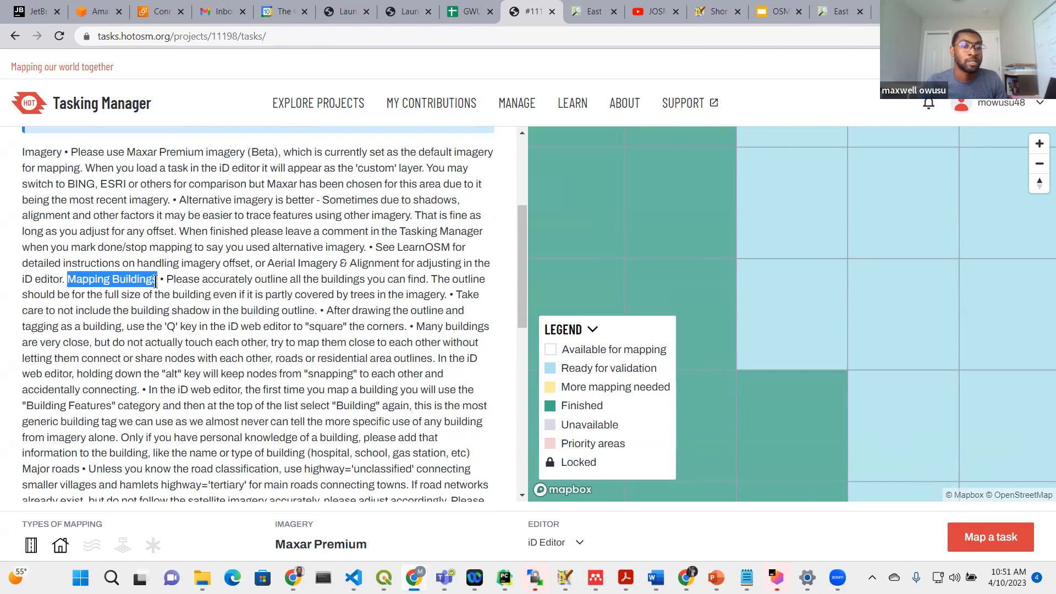
{"action": "left_click_drag", "start_coordinate": [170, 281], "coordinate": [342, 284]}
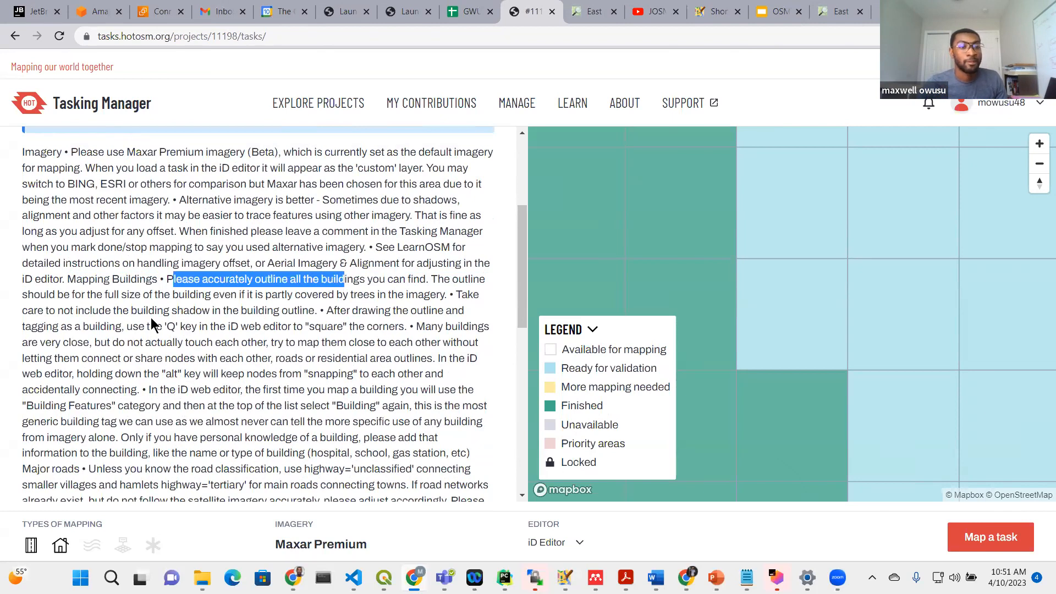
{"action": "left_click_drag", "start_coordinate": [132, 327], "coordinate": [198, 327]}
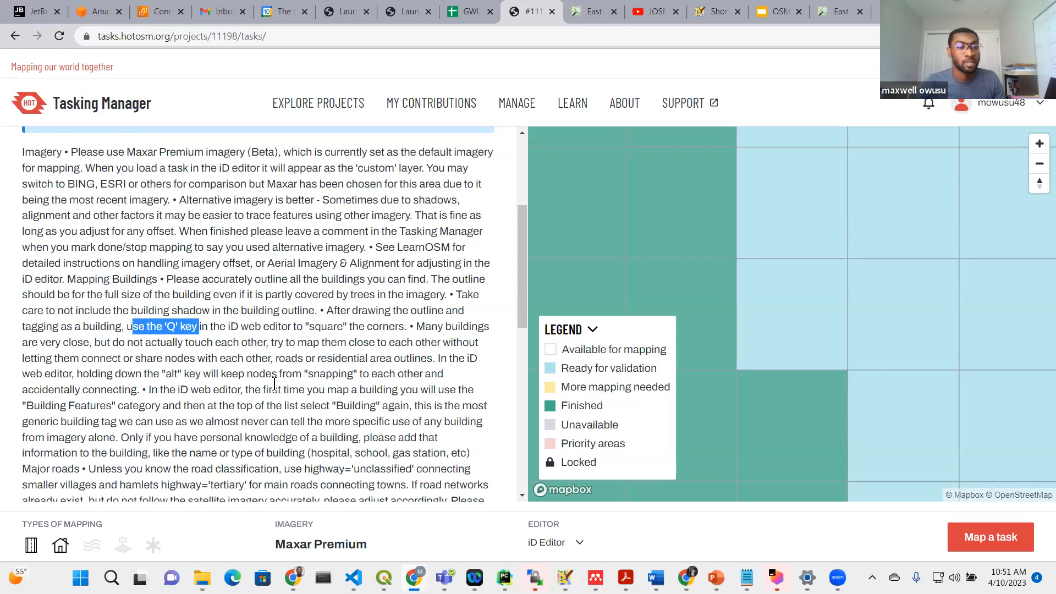
{"action": "scroll", "coordinate": [274, 384], "scroll_direction": "down", "scroll_amount": 1}
{"action": "scroll", "coordinate": [223, 319], "scroll_direction": "up", "scroll_amount": 1}
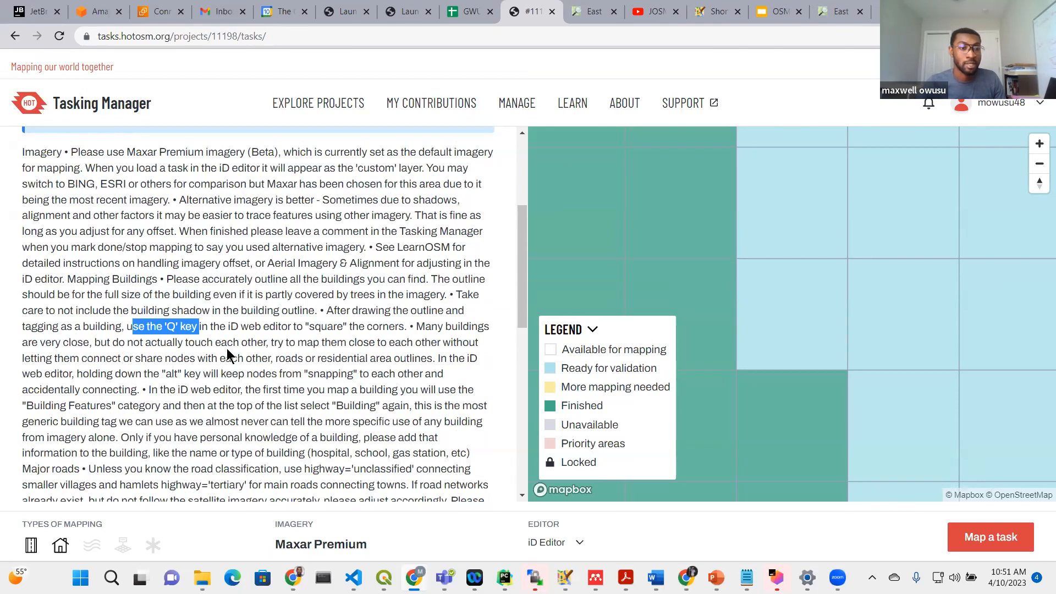
{"action": "scroll", "coordinate": [229, 355], "scroll_direction": "down", "scroll_amount": 1}
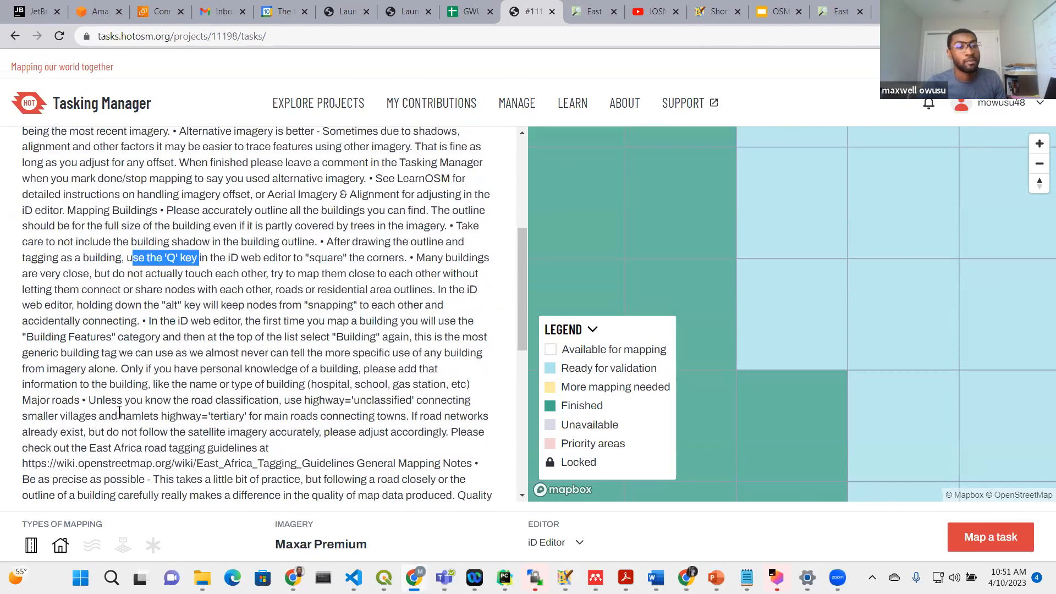
- Read the Major roads instructions, highlighting the highway='unclassified' rule and the East Africa tagging guidelines address
{"action": "left_click_drag", "start_coordinate": [23, 400], "coordinate": [113, 402]}
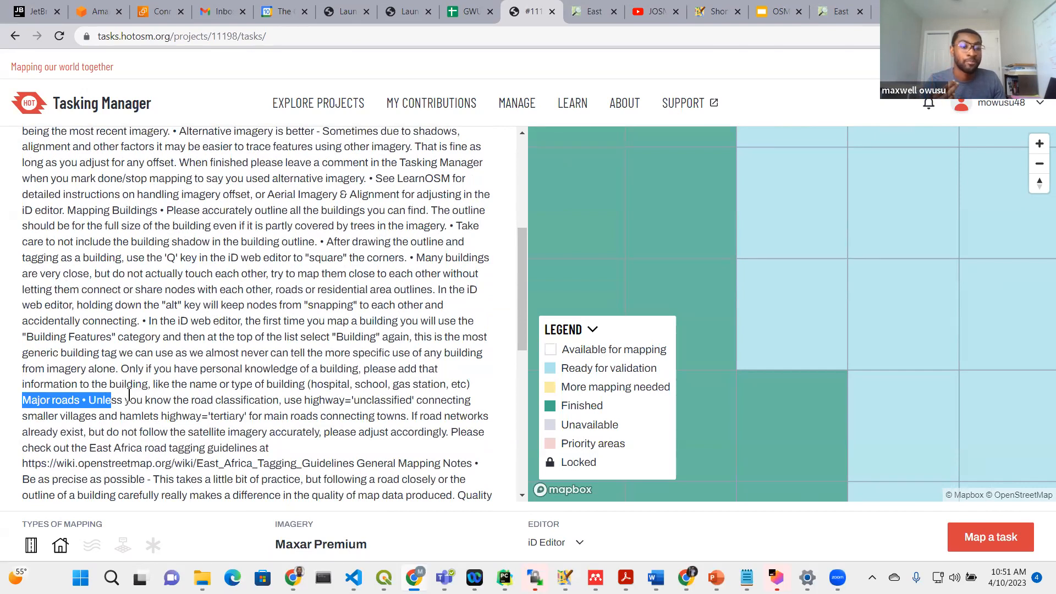
{"action": "left_click", "coordinate": [110, 404]}
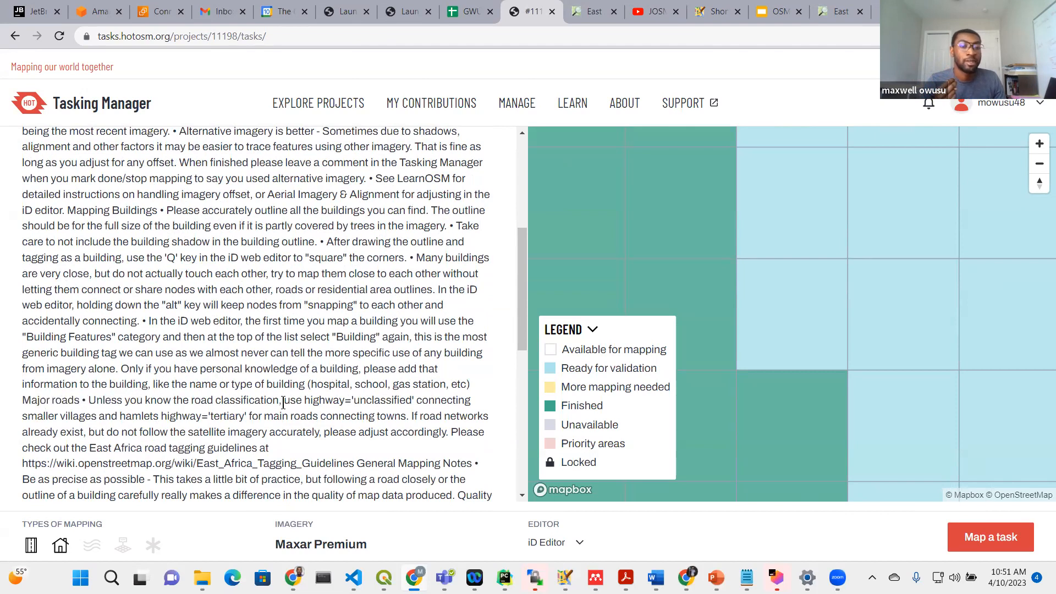
{"action": "left_click_drag", "start_coordinate": [285, 404], "coordinate": [324, 401]}
{"action": "double_click", "coordinate": [324, 401]}
{"action": "double_click", "coordinate": [368, 400]}
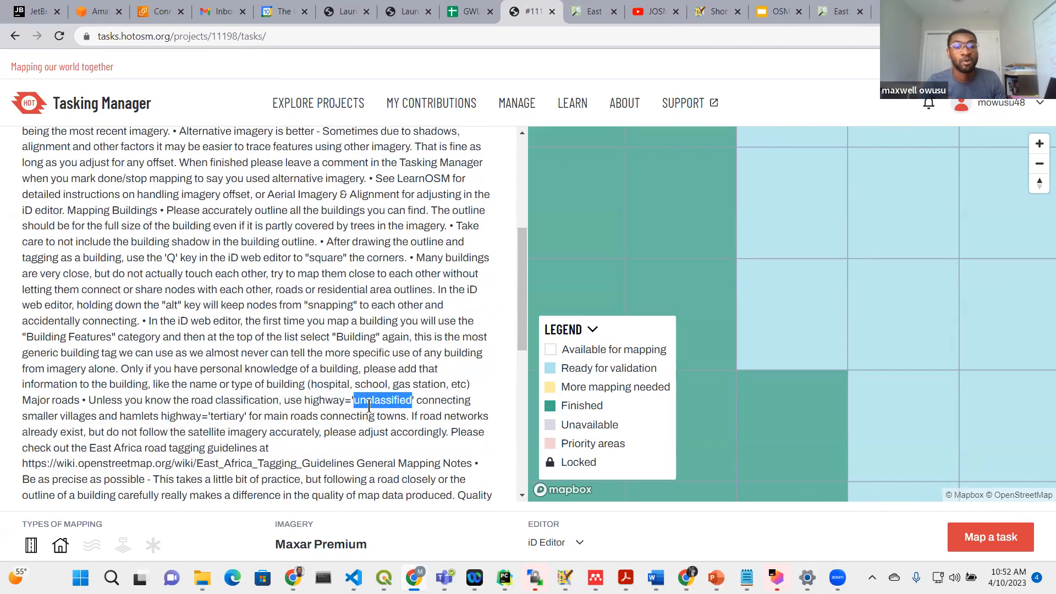
{"action": "double_click", "coordinate": [319, 400]}
{"action": "left_click_drag", "start_coordinate": [373, 403], "coordinate": [149, 427]}
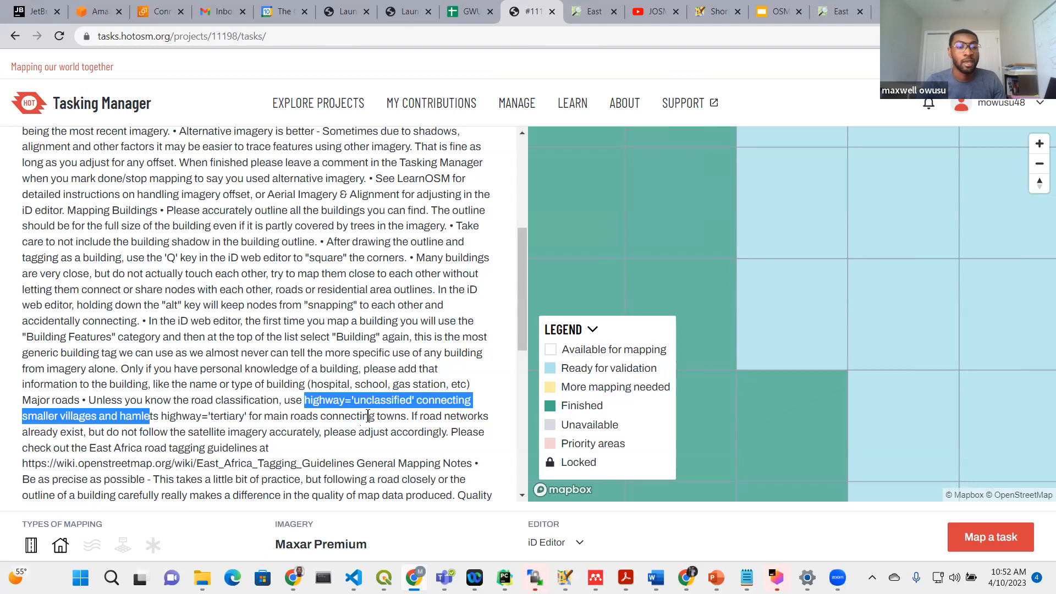
{"action": "scroll", "coordinate": [363, 415], "scroll_direction": "down", "scroll_amount": 1}
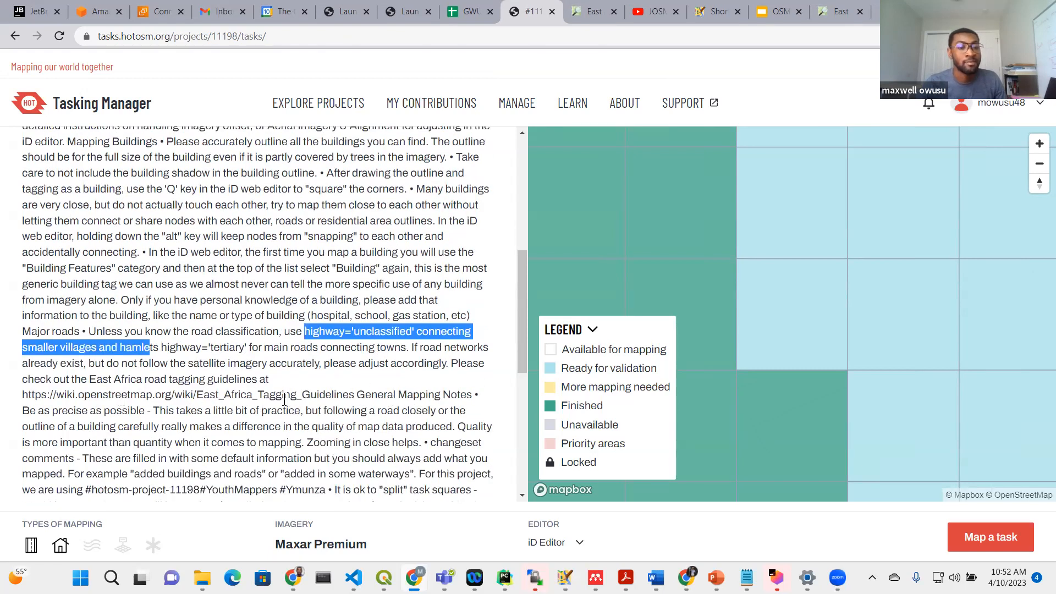
{"action": "left_click_drag", "start_coordinate": [23, 394], "coordinate": [354, 395]}
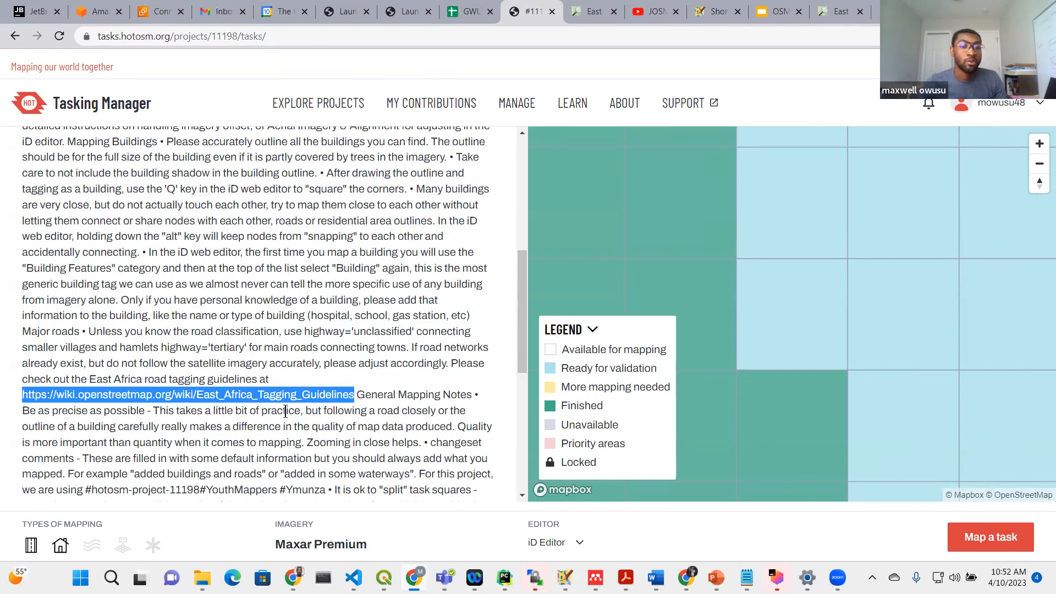
- Read the General Mapping Notes through to the end, highlighting the changeset comment hashtags #hotosm-project-11198#YouthMappers #Ymunza
{"action": "scroll", "coordinate": [258, 411], "scroll_direction": "down", "scroll_amount": 2}
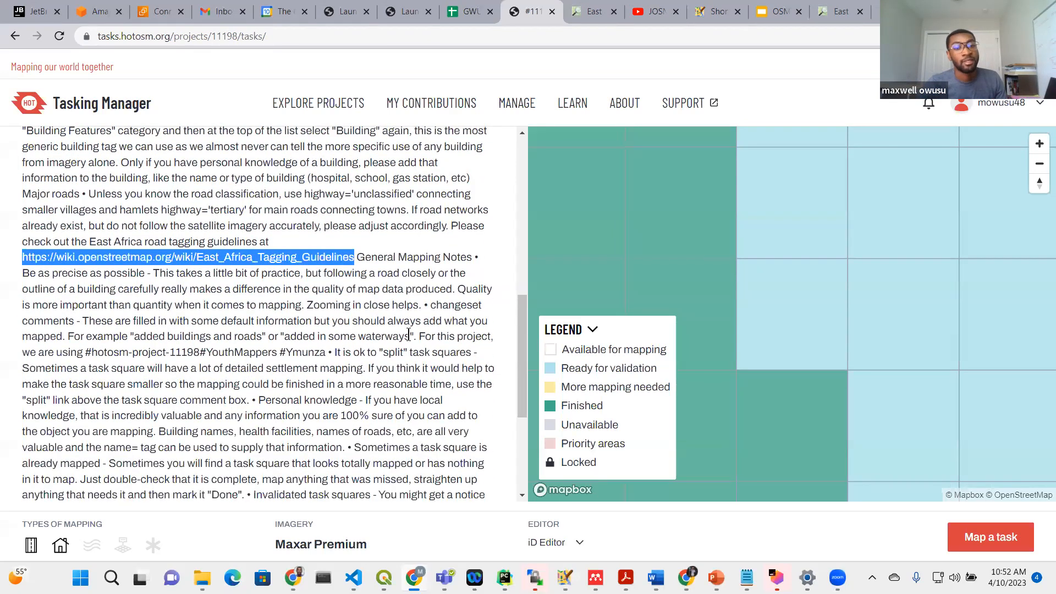
{"action": "scroll", "coordinate": [376, 338], "scroll_direction": "down", "scroll_amount": 1}
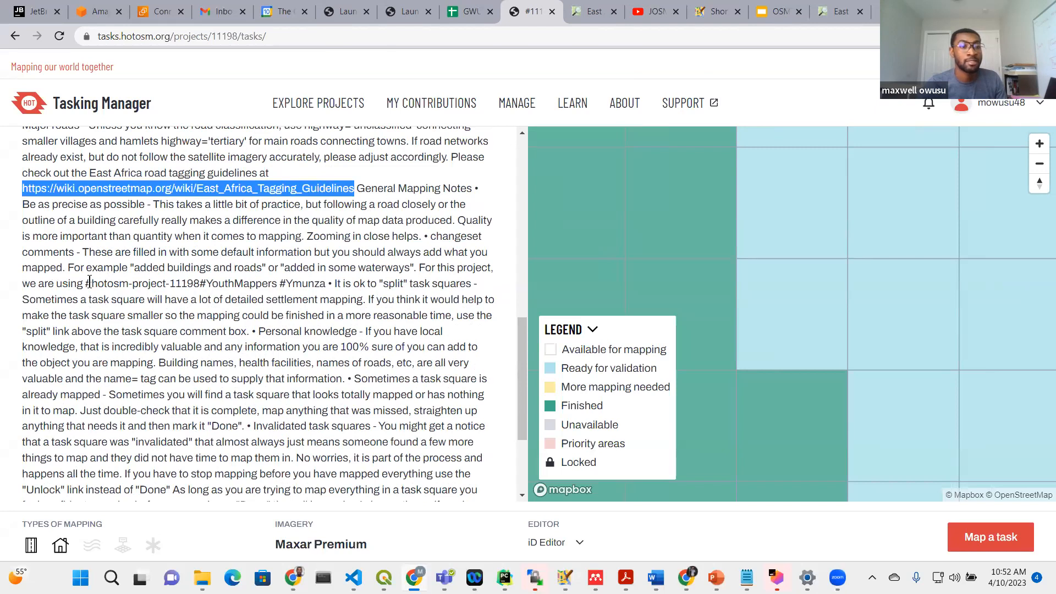
{"action": "left_click_drag", "start_coordinate": [87, 283], "coordinate": [157, 281]}
{"action": "left_click_drag", "start_coordinate": [334, 279], "coordinate": [330, 281]}
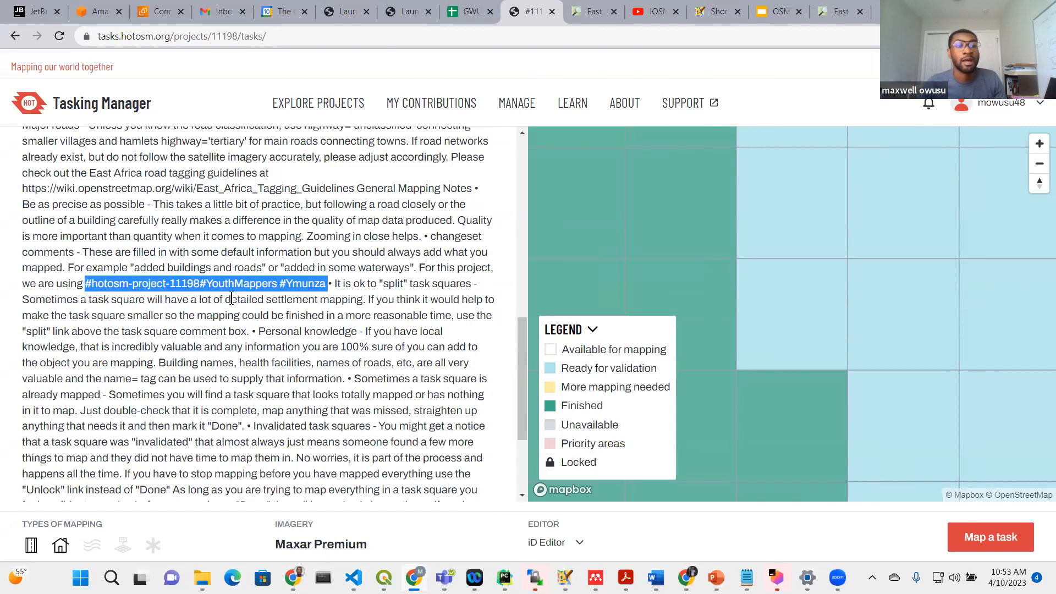
{"action": "left_click_drag", "start_coordinate": [328, 283], "coordinate": [317, 299]}
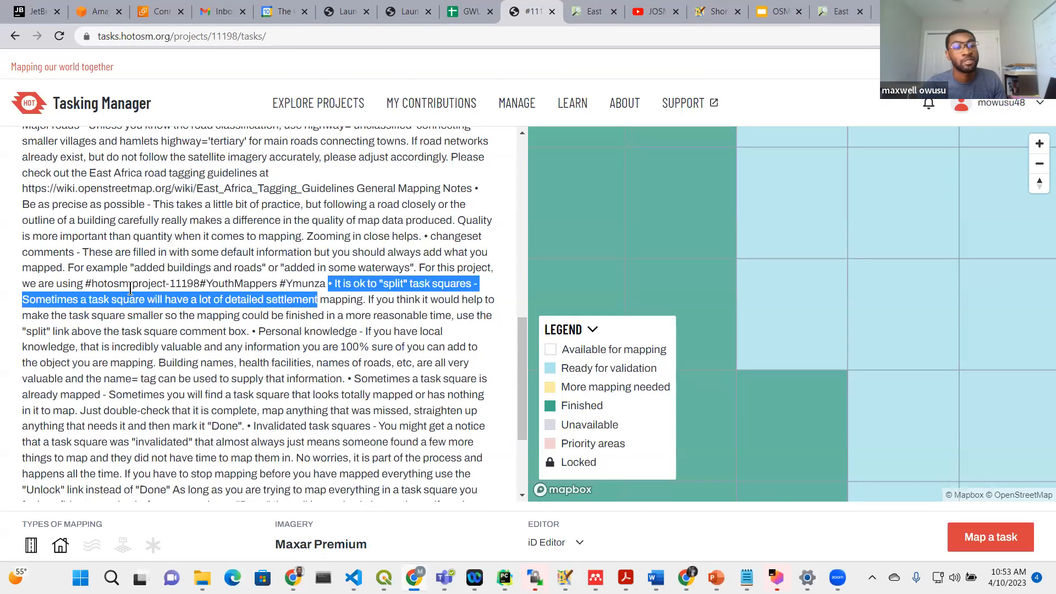
{"action": "left_click_drag", "start_coordinate": [130, 290], "coordinate": [85, 283]}
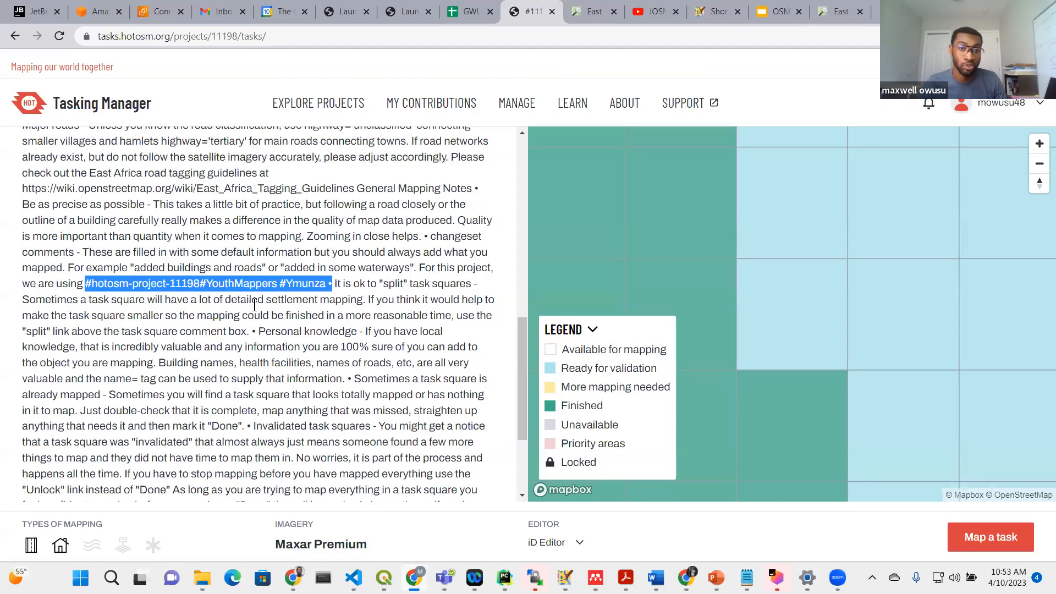
{"action": "scroll", "coordinate": [254, 327], "scroll_direction": "down", "scroll_amount": 1}
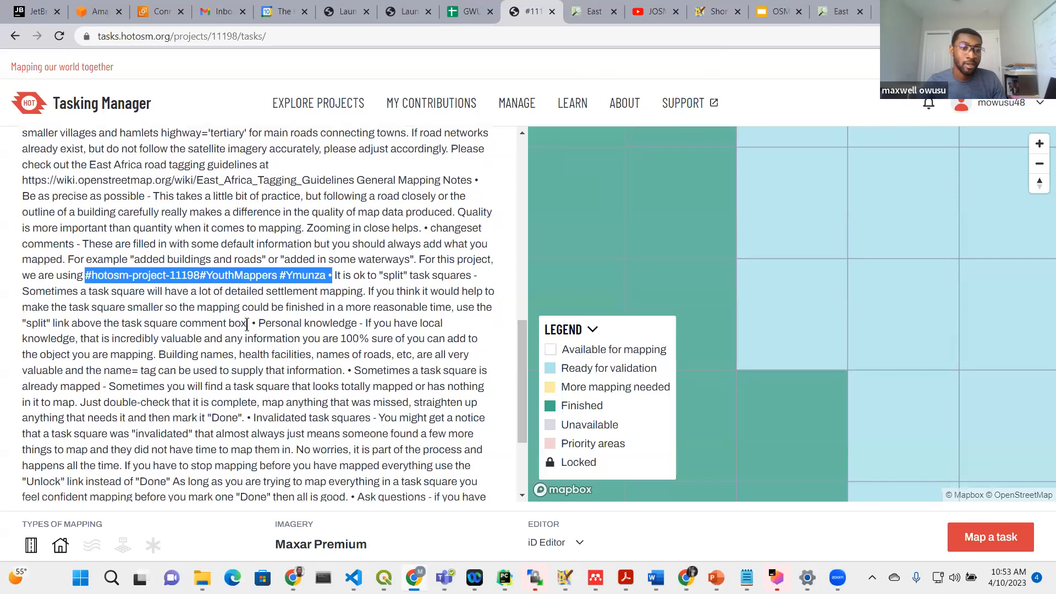
{"action": "scroll", "coordinate": [275, 319], "scroll_direction": "down", "scroll_amount": 1}
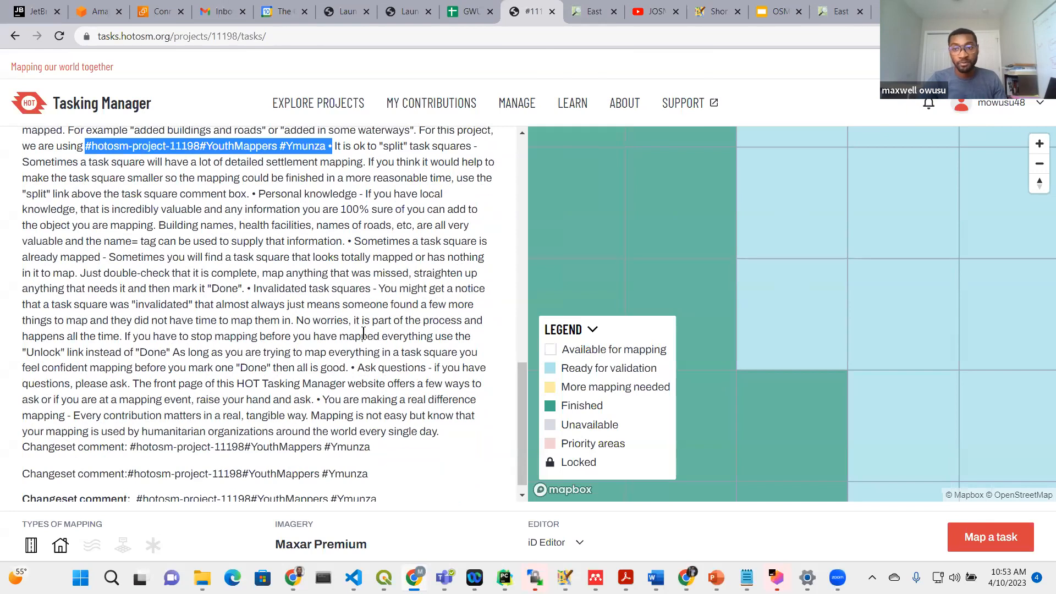
{"action": "scroll", "coordinate": [364, 334], "scroll_direction": "down", "scroll_amount": 1}
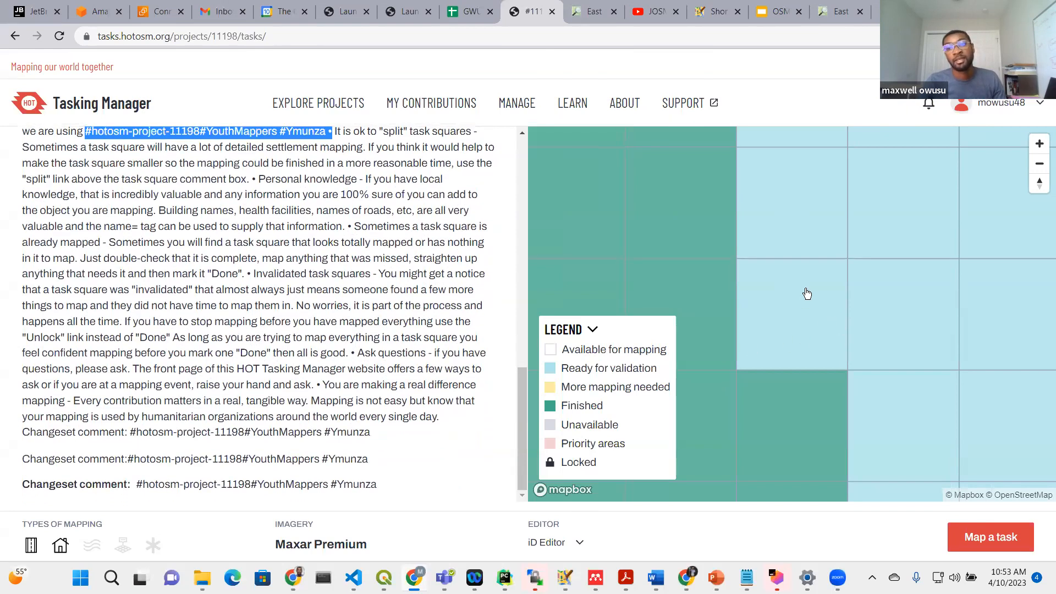
{"action": "scroll", "coordinate": [804, 293], "scroll_direction": "down", "scroll_amount": 1}
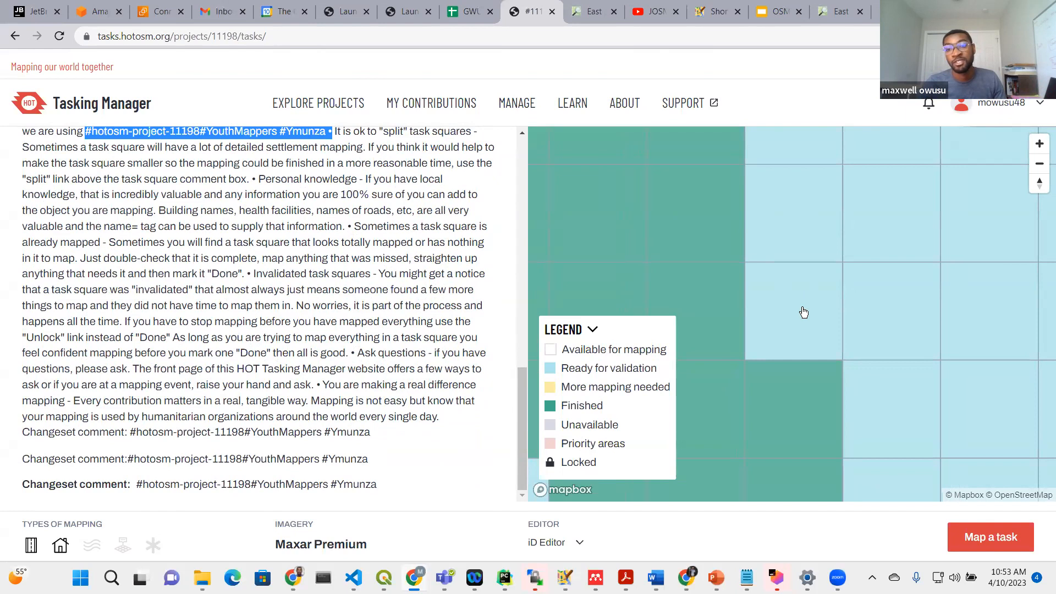
- Select task #61 beside the finished squares on the project map and start validating it with JOSM as the editor
{"action": "scroll", "coordinate": [865, 298], "scroll_direction": "down", "scroll_amount": 1}
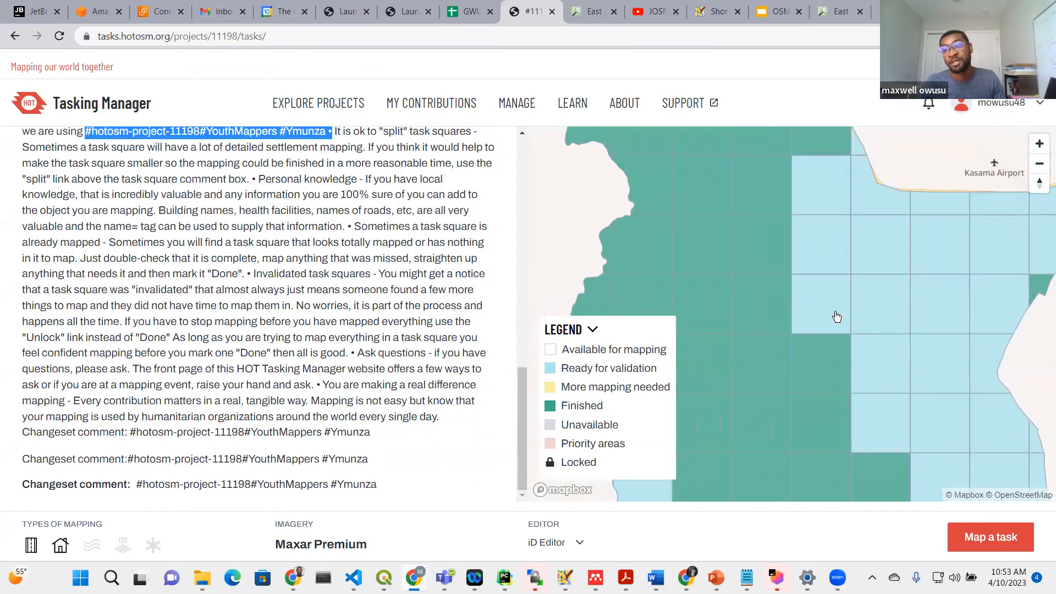
{"action": "left_click", "coordinate": [823, 326]}
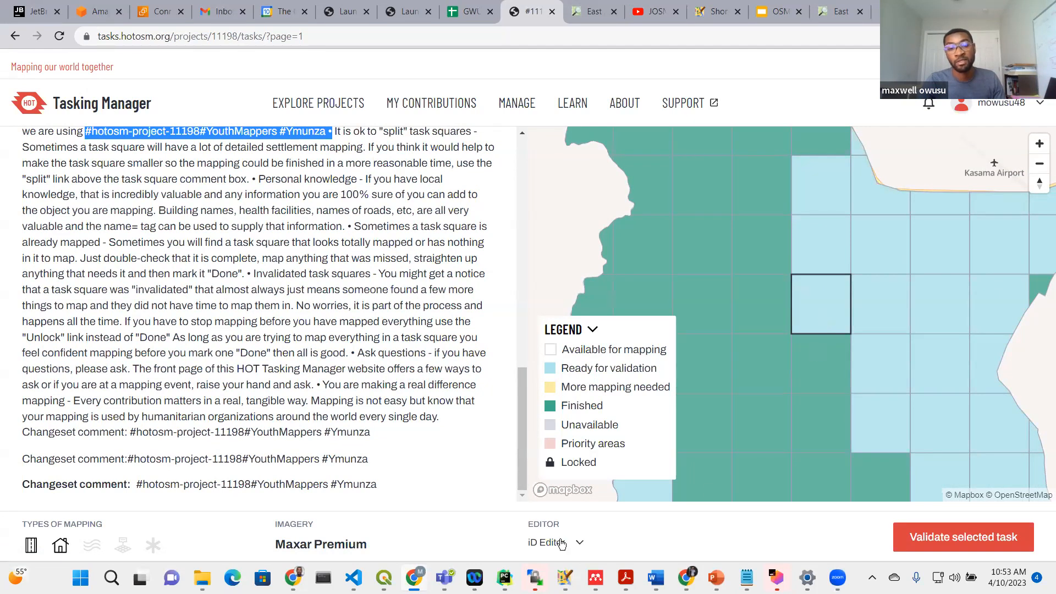
{"action": "left_click", "coordinate": [561, 543]}
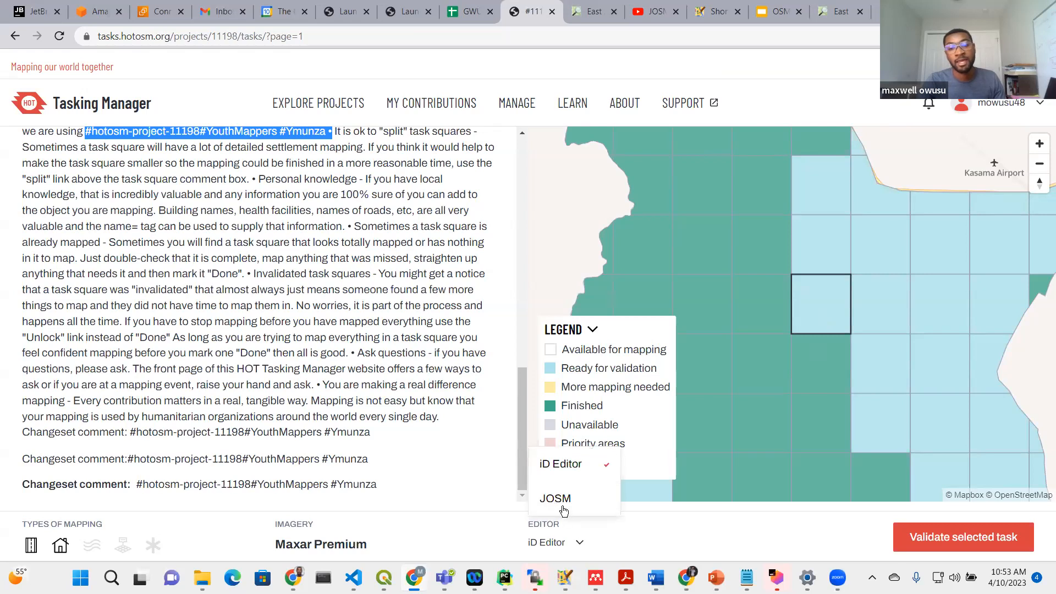
{"action": "left_click", "coordinate": [561, 505]}
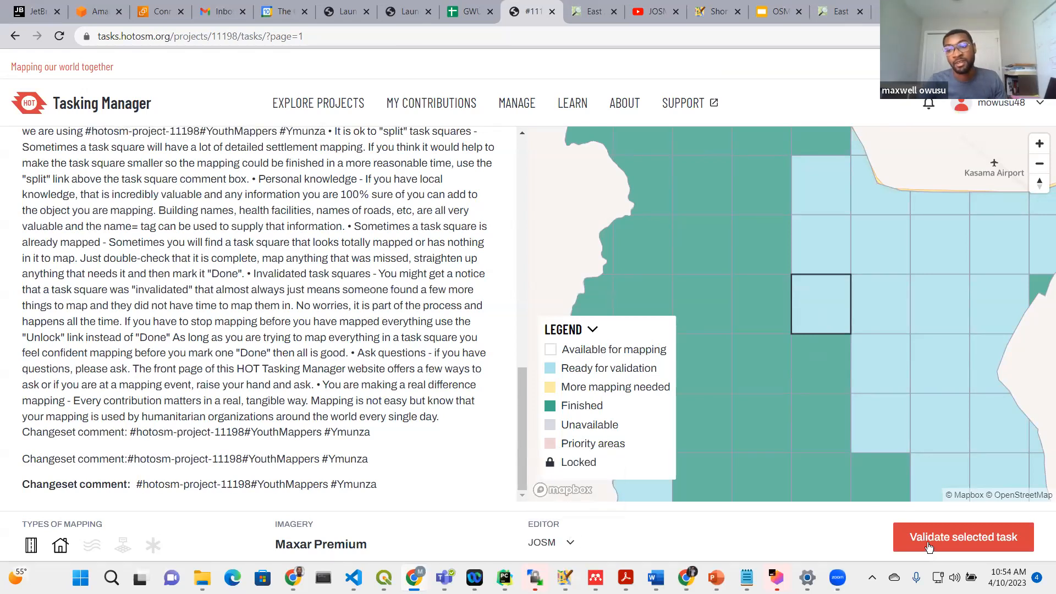
{"action": "left_click", "coordinate": [1020, 544]}
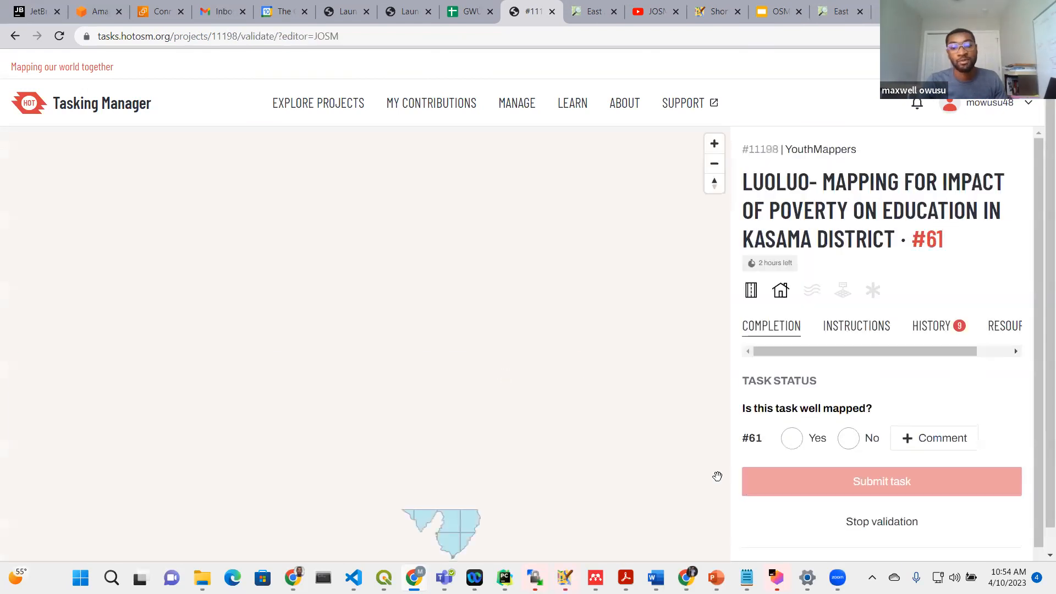
- Switch to JOSM and examine the mapped buildings and the track in task #61 against the Maxar Premium imagery
{"action": "mouse_move", "coordinate": [504, 577]}
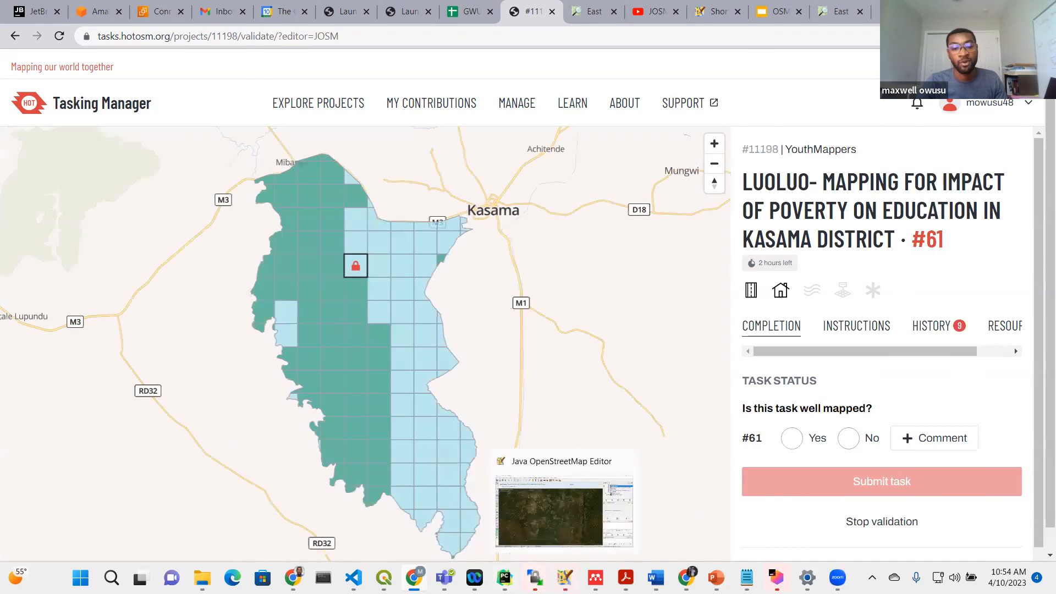
{"action": "left_click", "coordinate": [564, 578]}
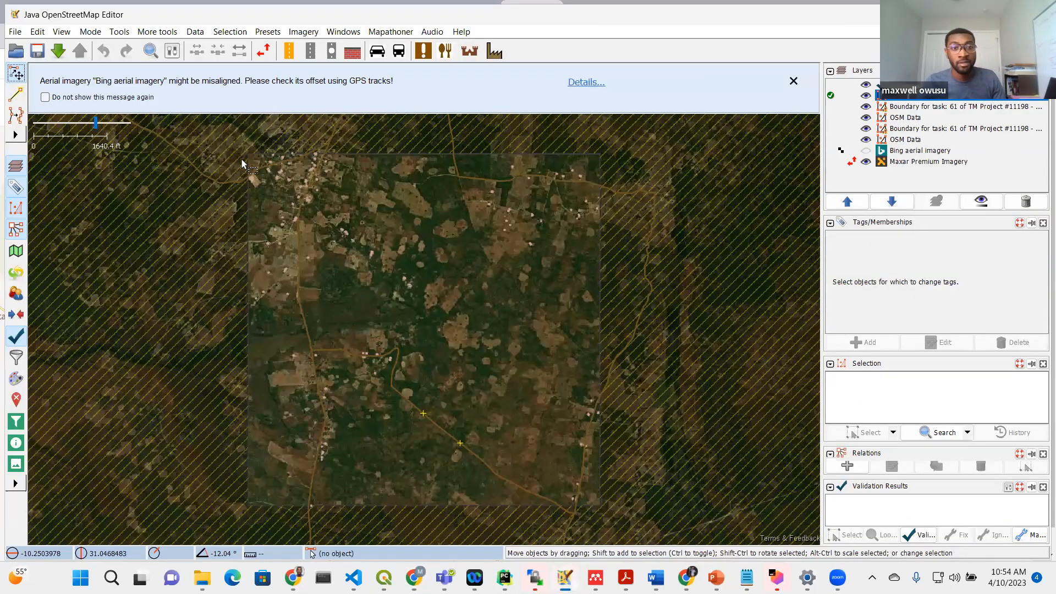
{"action": "scroll", "coordinate": [261, 162], "scroll_direction": "up", "scroll_amount": 3}
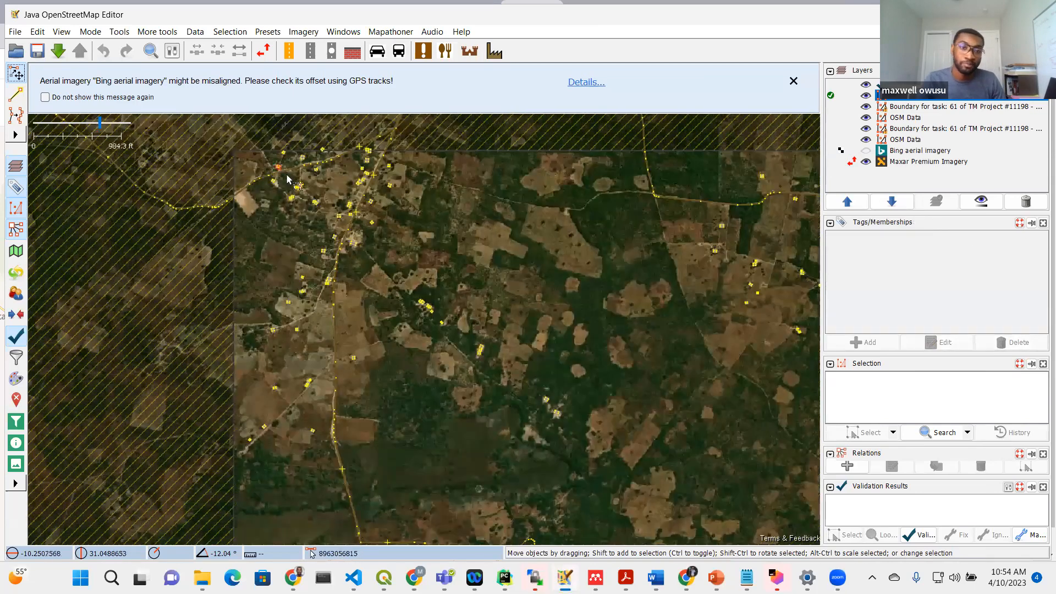
{"action": "scroll", "coordinate": [414, 206], "scroll_direction": "down", "scroll_amount": 3}
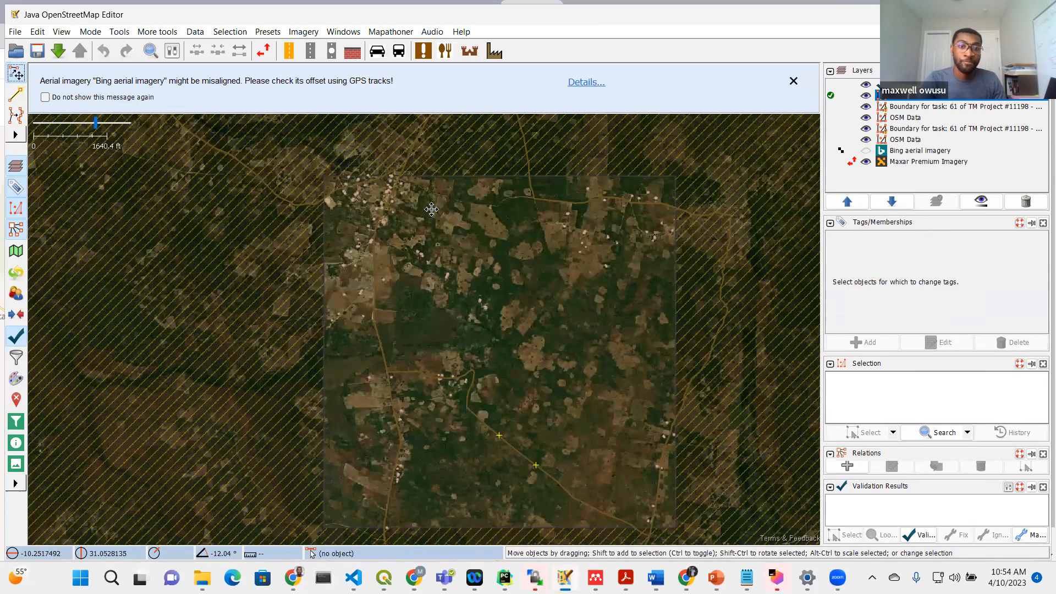
{"action": "scroll", "coordinate": [418, 212], "scroll_direction": "up", "scroll_amount": 8}
{"action": "left_click", "coordinate": [388, 220]}
{"action": "left_click", "coordinate": [403, 232]}
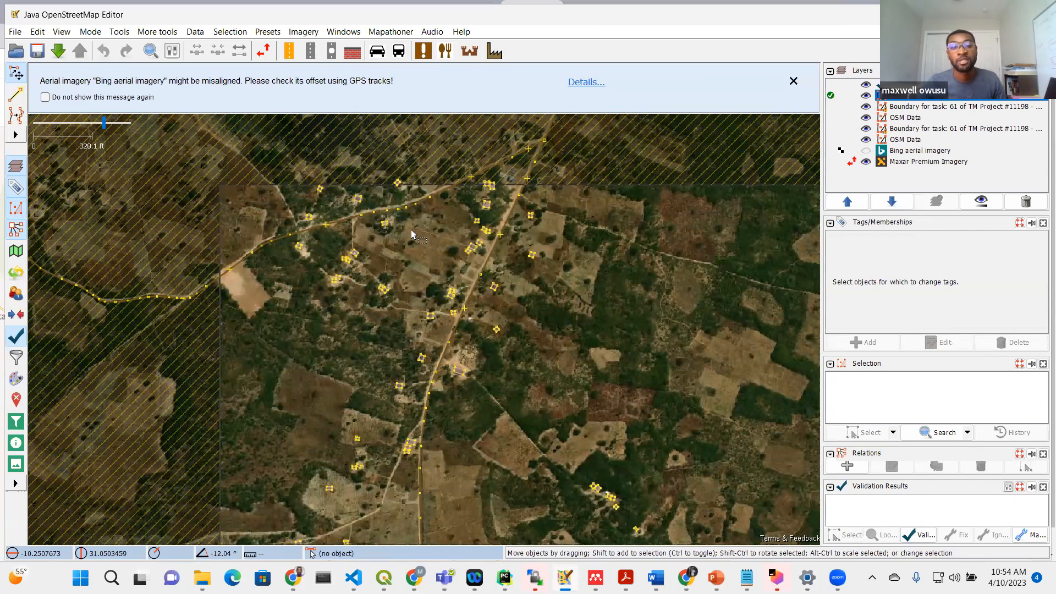
{"action": "scroll", "coordinate": [471, 269], "scroll_direction": "up", "scroll_amount": 3}
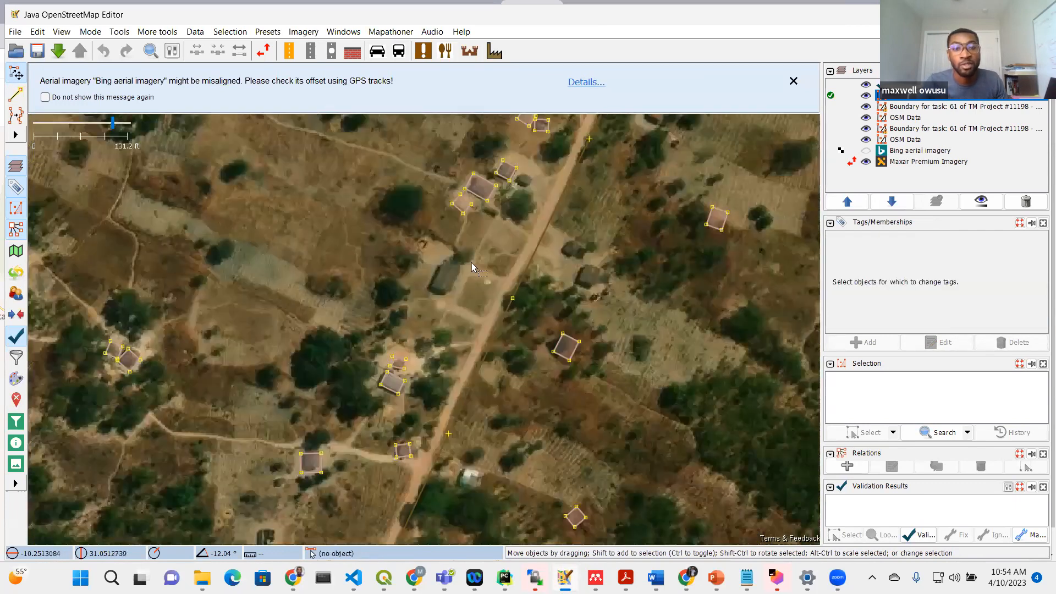
{"action": "left_click", "coordinate": [454, 421]}
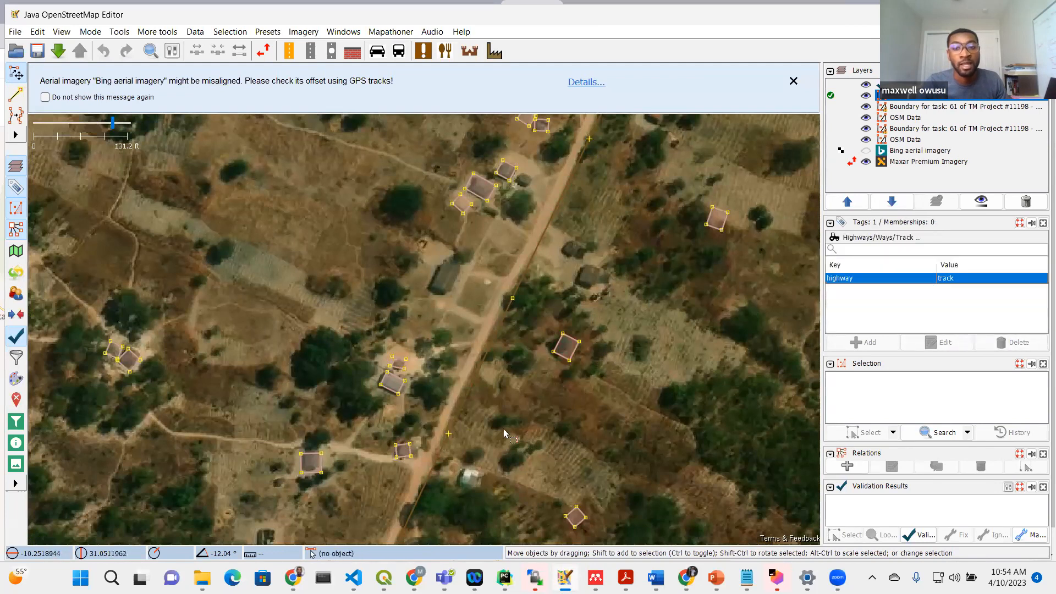
{"action": "left_click", "coordinate": [644, 442]}
{"action": "scroll", "coordinate": [645, 441], "scroll_direction": "down", "scroll_amount": 4}
{"action": "left_click_drag", "start_coordinate": [572, 419], "coordinate": [499, 275]}
{"action": "scroll", "coordinate": [327, 380], "scroll_direction": "up", "scroll_amount": 4}
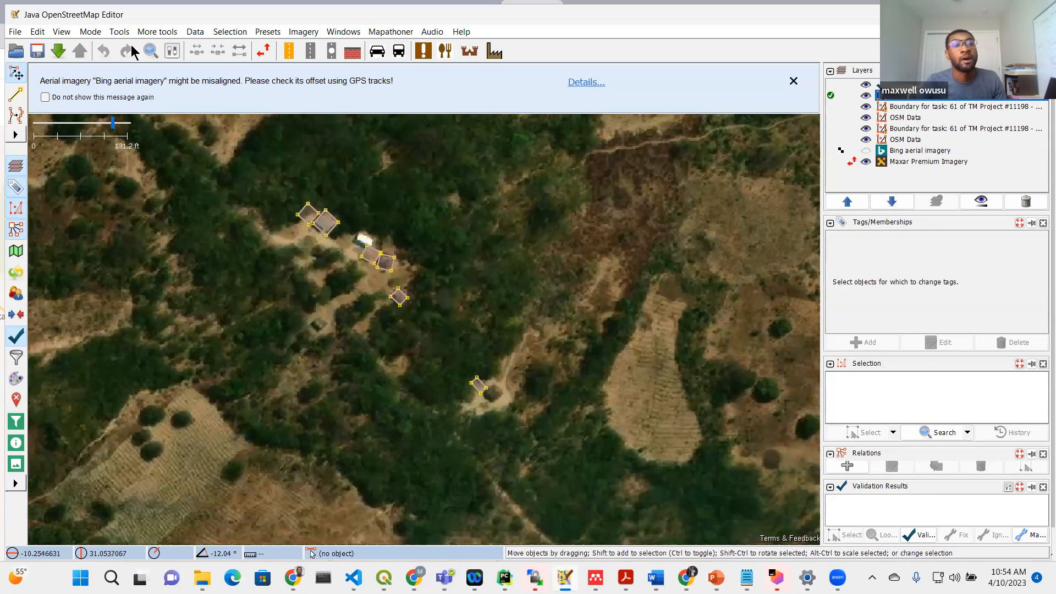
- Start adjusting the Maxar Premium Imagery offset and shift the layer to 0.45; 1.19 near the small building cluster
{"action": "left_click", "coordinate": [296, 33]}
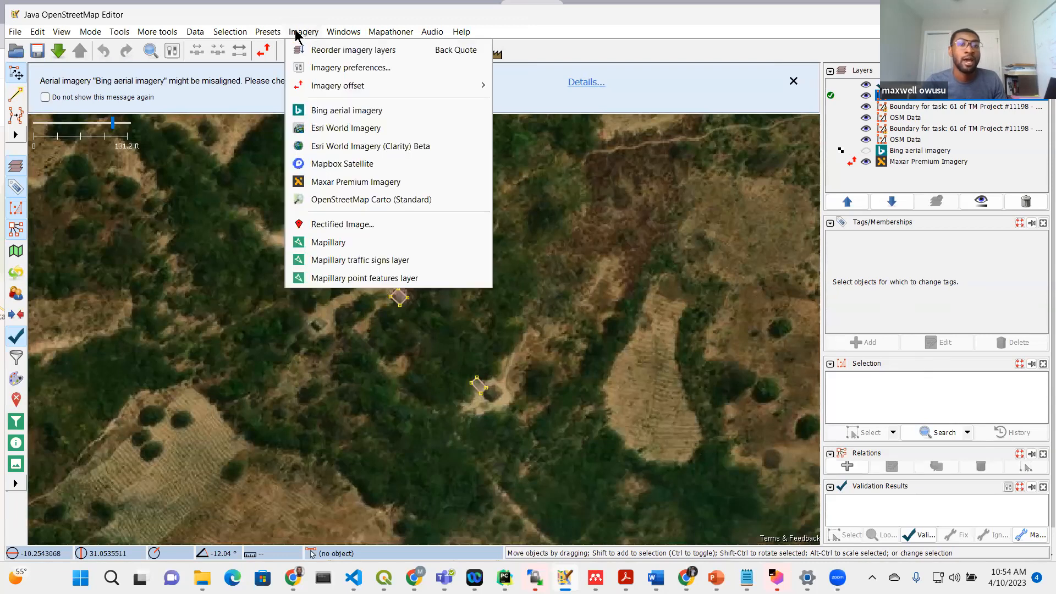
{"action": "mouse_move", "coordinate": [324, 91]}
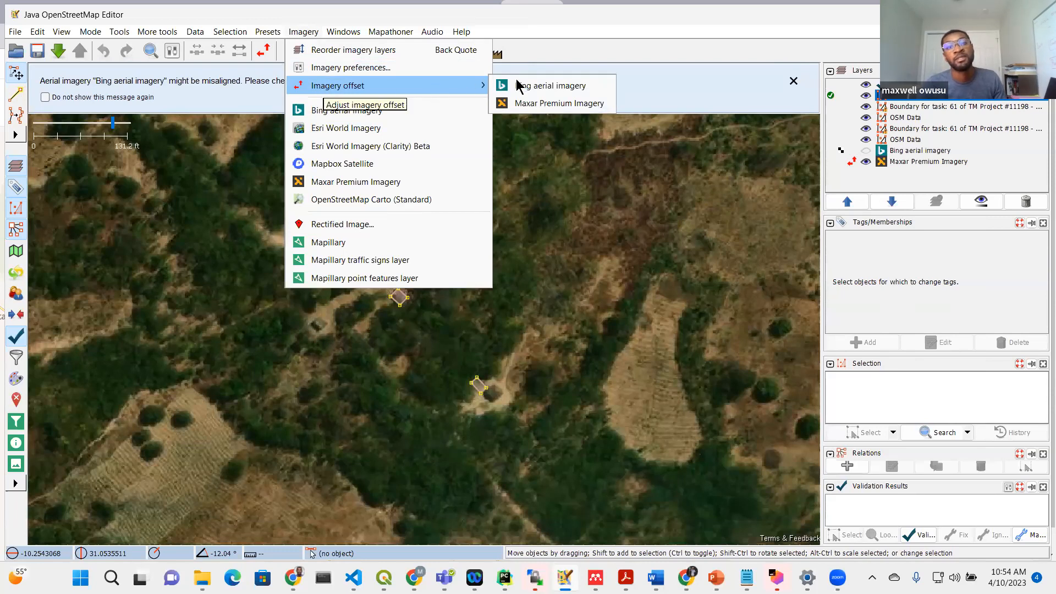
{"action": "left_click", "coordinate": [542, 104]}
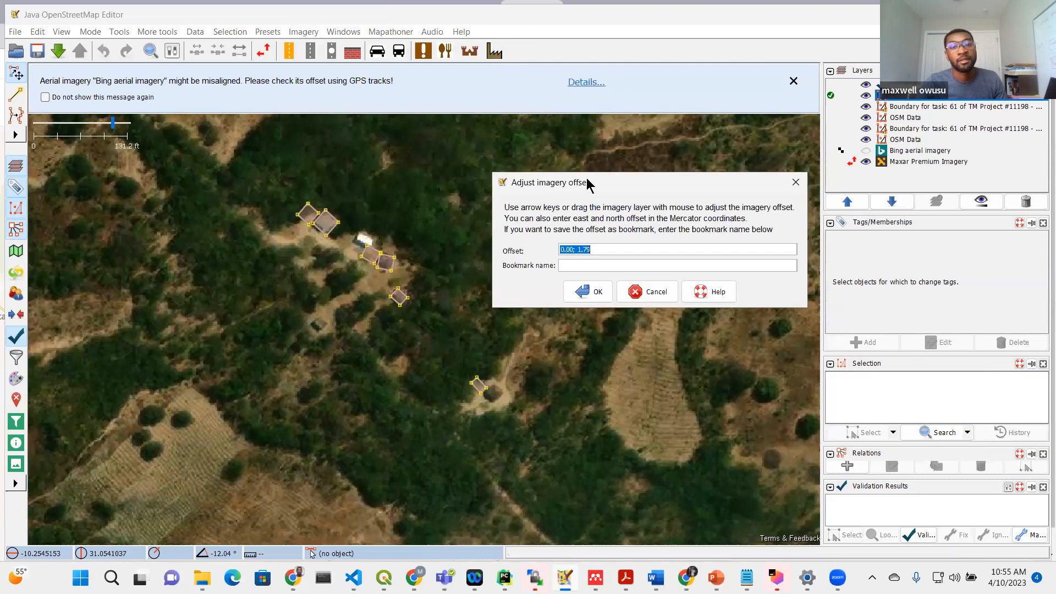
{"action": "left_click_drag", "start_coordinate": [585, 179], "coordinate": [580, 166]}
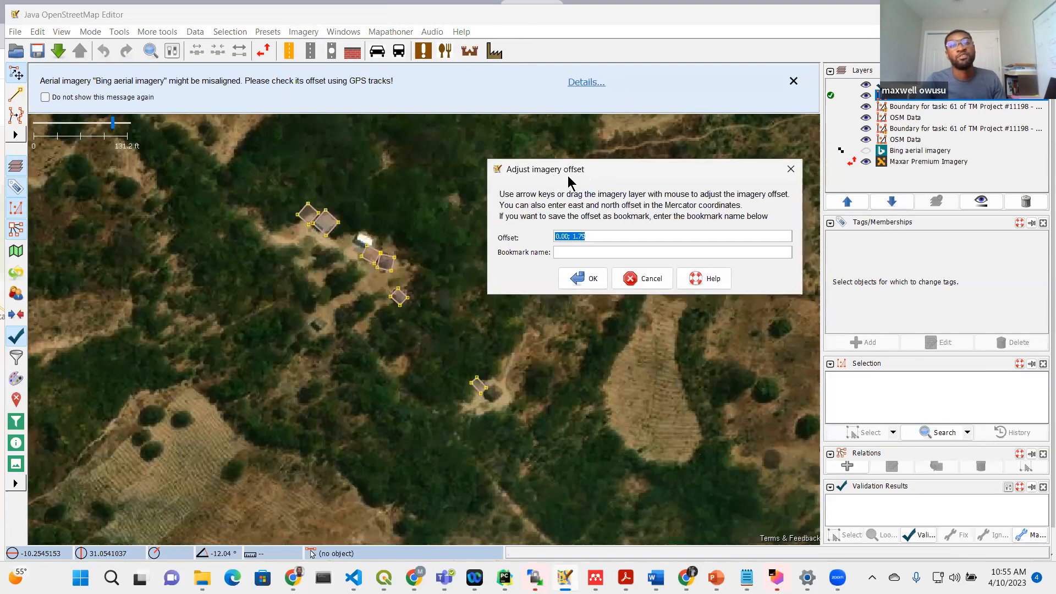
{"action": "left_click_drag", "start_coordinate": [335, 318], "coordinate": [336, 319]}
{"action": "scroll", "coordinate": [408, 261], "scroll_direction": "up", "scroll_amount": 1}
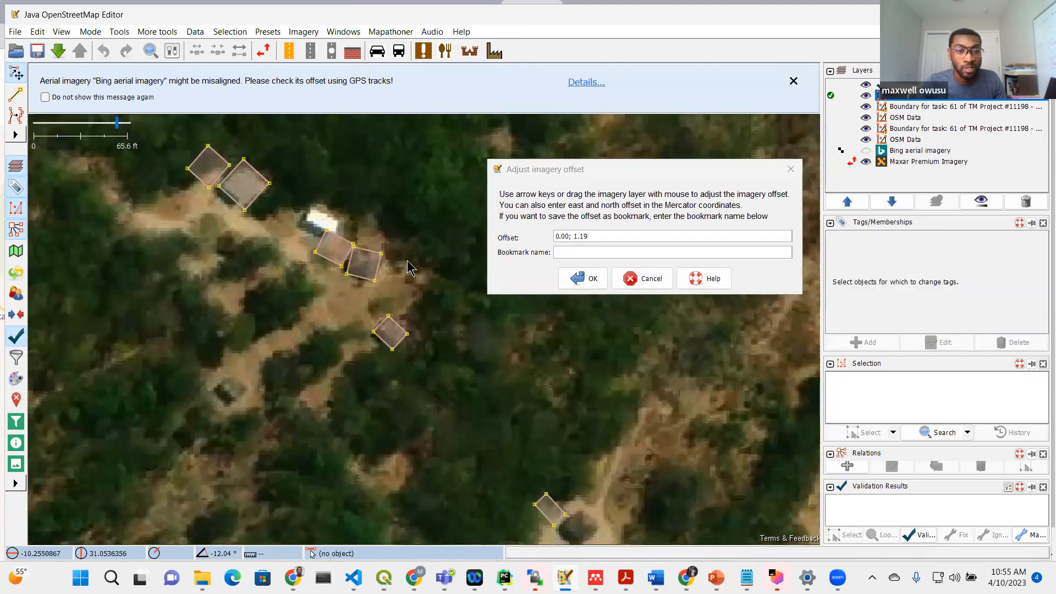
{"action": "left_click_drag", "start_coordinate": [334, 297], "coordinate": [337, 298]}
- Align the Maxar imagery with the buildings beside the main road at an offset of -0.45; 1.64 and apply it
{"action": "scroll", "coordinate": [287, 299], "scroll_direction": "down", "scroll_amount": 2}
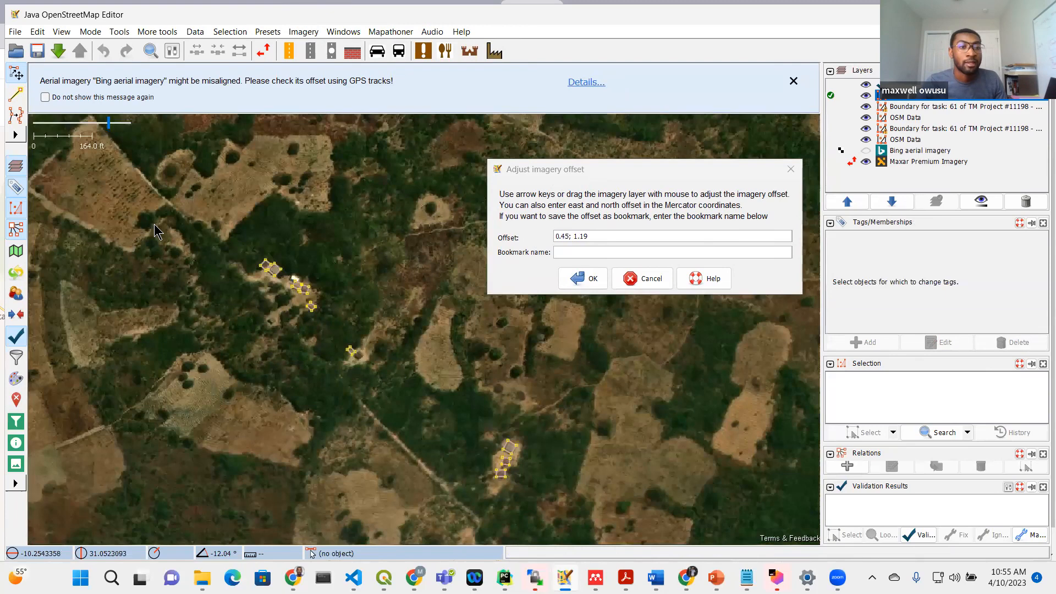
{"action": "scroll", "coordinate": [151, 253], "scroll_direction": "down", "scroll_amount": 1}
{"action": "scroll", "coordinate": [121, 242], "scroll_direction": "down", "scroll_amount": 1}
{"action": "middle_click", "coordinate": [80, 175]}
{"action": "left_click_drag", "start_coordinate": [145, 223], "coordinate": [225, 303]}
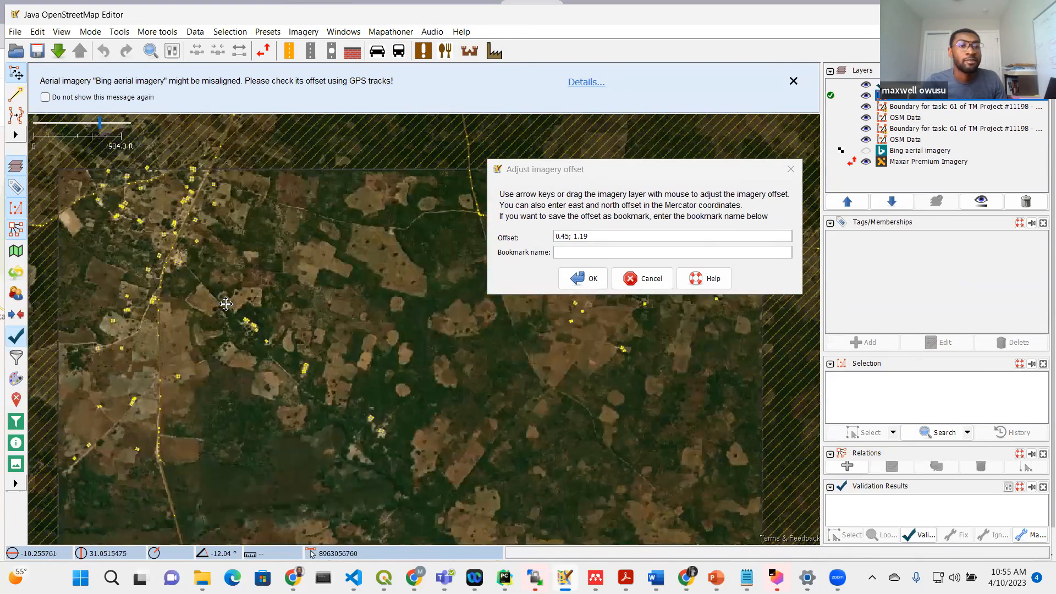
{"action": "scroll", "coordinate": [226, 303], "scroll_direction": "up", "scroll_amount": 4}
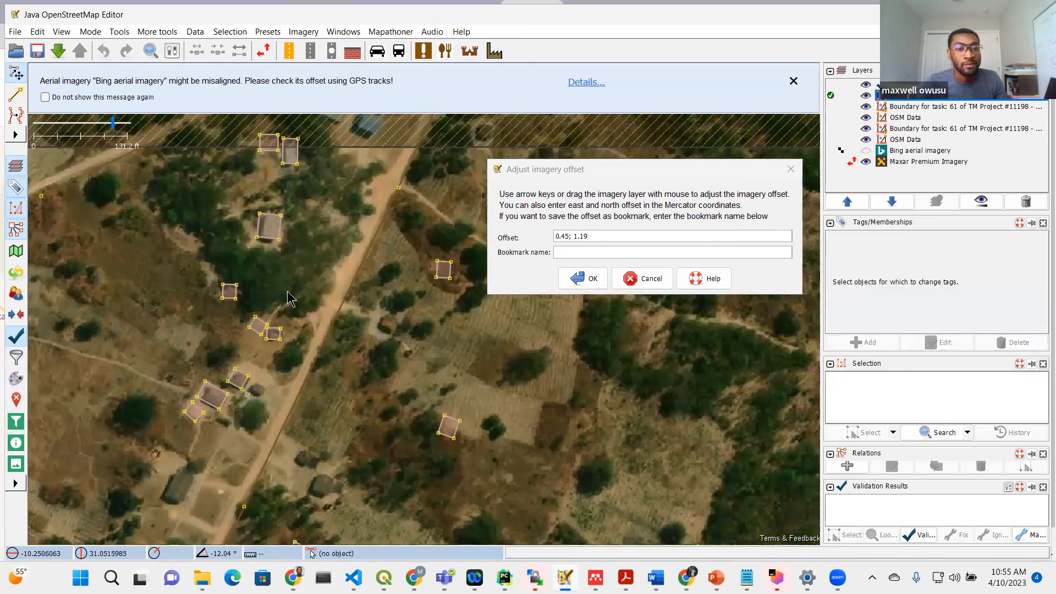
{"action": "scroll", "coordinate": [235, 429], "scroll_direction": "up", "scroll_amount": 1}
{"action": "left_click_drag", "start_coordinate": [203, 443], "coordinate": [202, 440]}
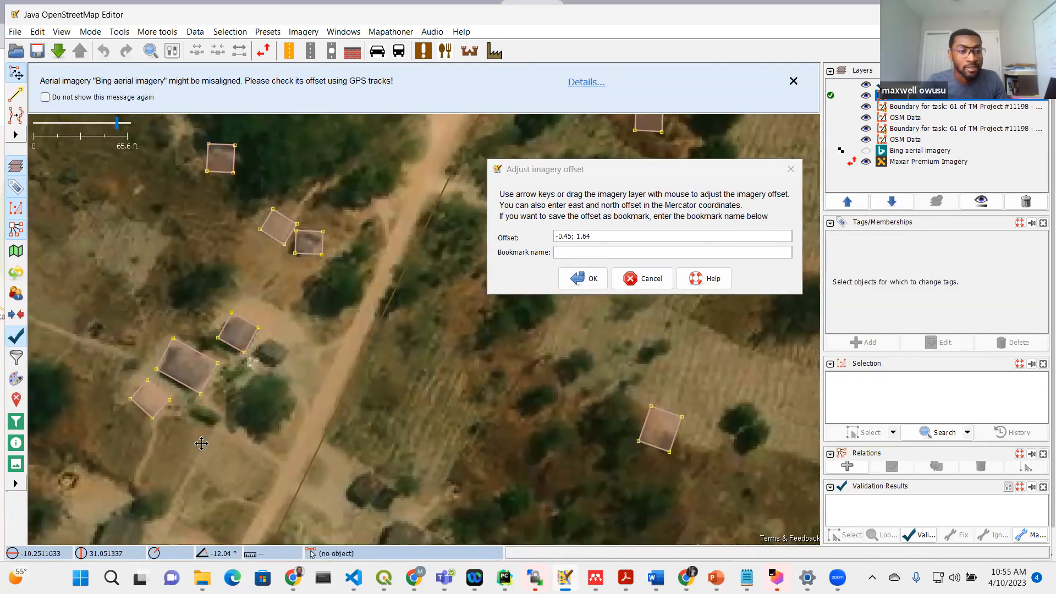
{"action": "left_click", "coordinate": [584, 279]}
- Run the validator on the OSM data and enlarge the area showing the validation results
{"action": "scroll", "coordinate": [286, 299], "scroll_direction": "down", "scroll_amount": 1}
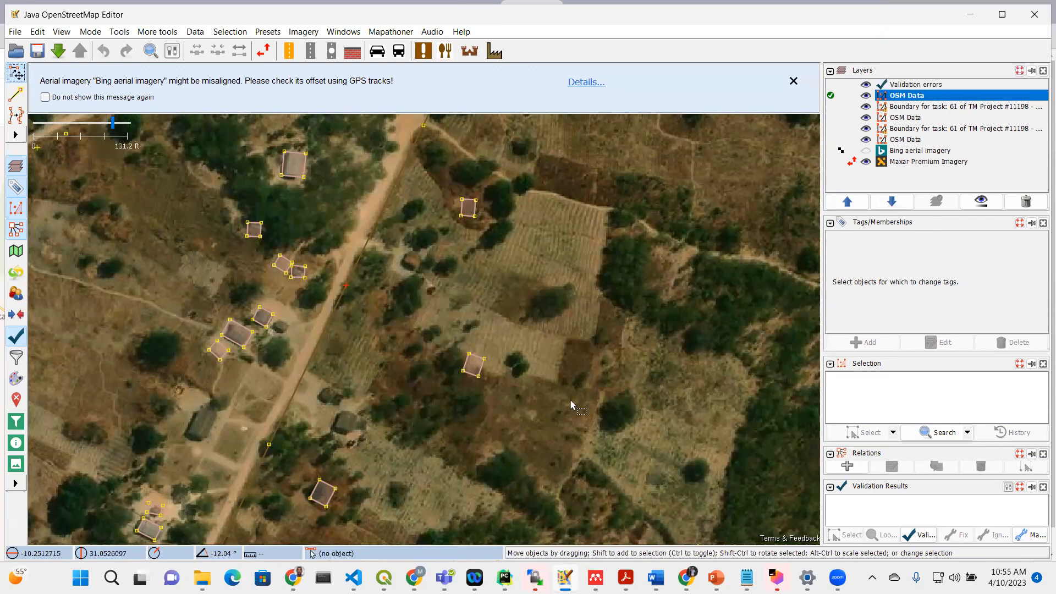
{"action": "scroll", "coordinate": [562, 397], "scroll_direction": "down", "scroll_amount": 2}
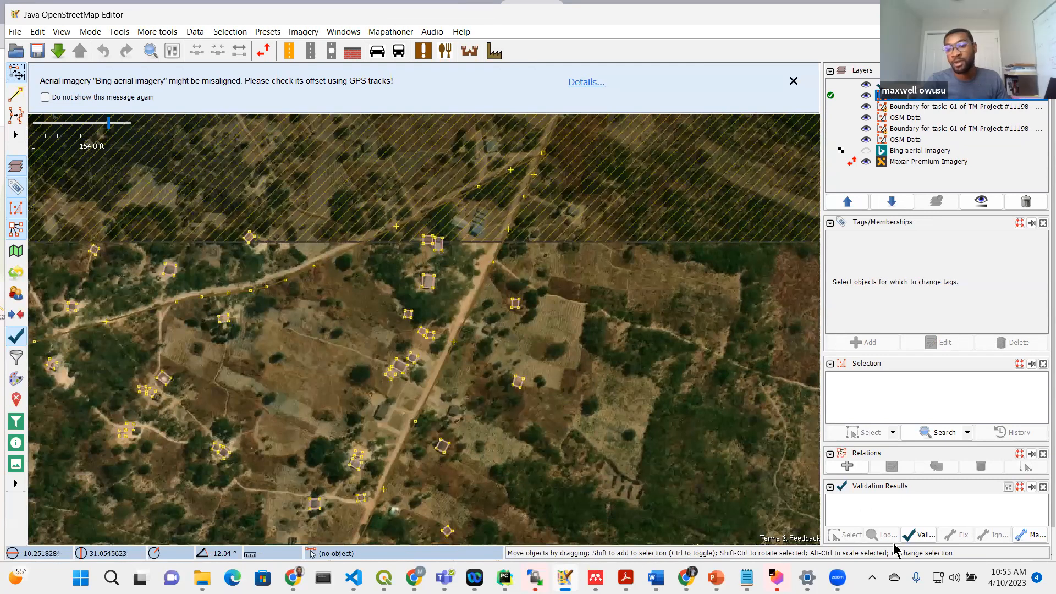
{"action": "left_click", "coordinate": [924, 536]}
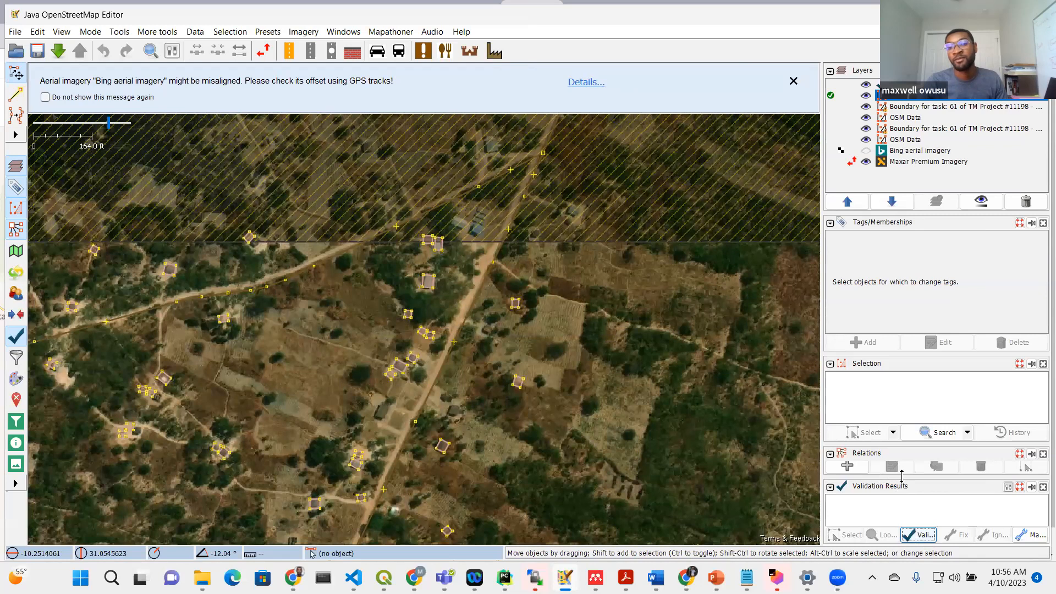
{"action": "left_click_drag", "start_coordinate": [900, 477], "coordinate": [882, 419]}
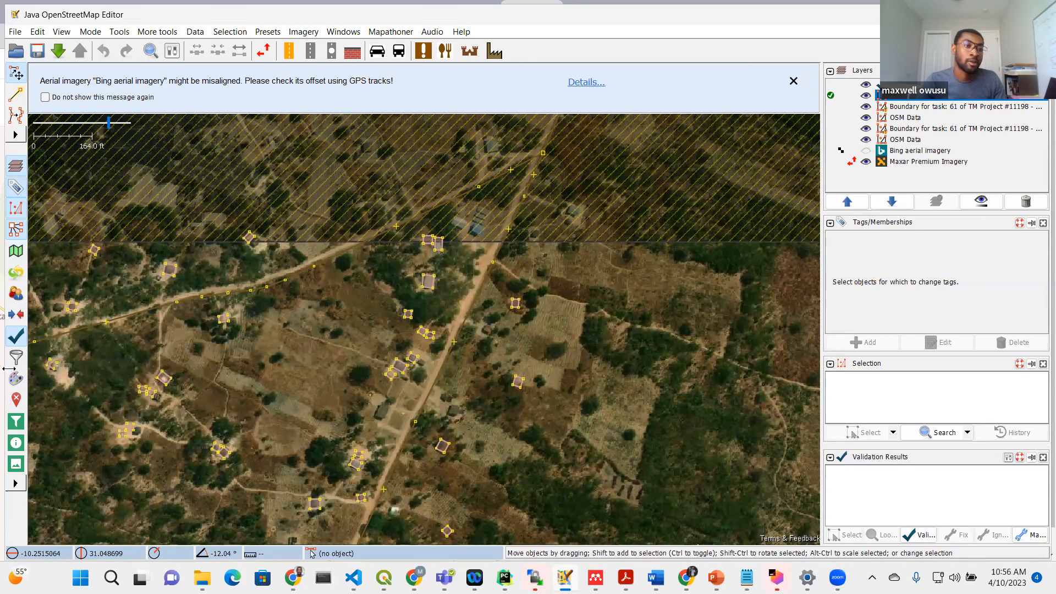
{"action": "left_click", "coordinate": [47, 336]}
{"action": "left_click", "coordinate": [44, 345]}
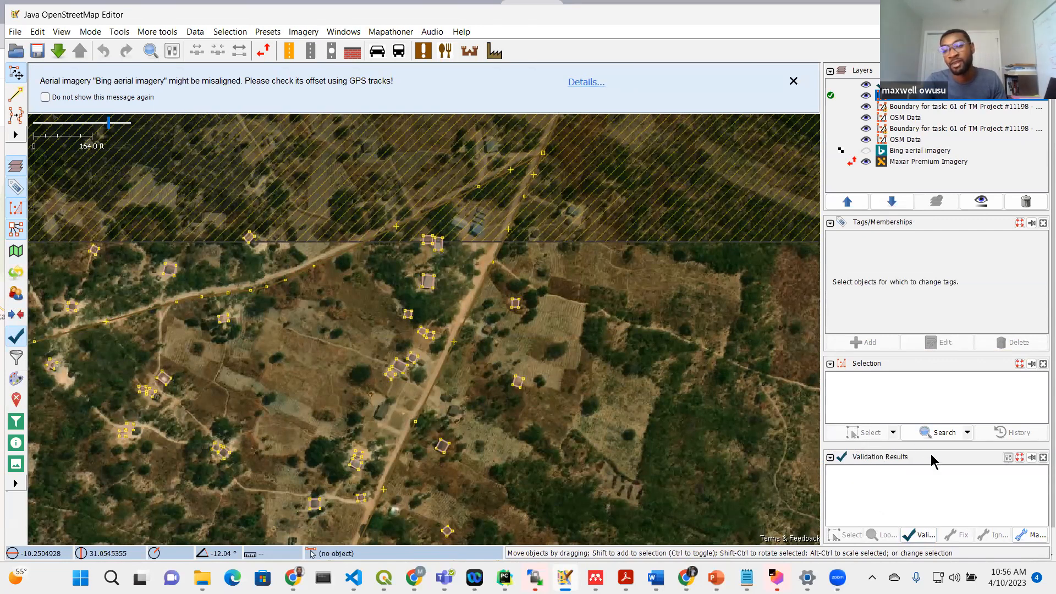
- Move the small building southwest of the large one beside the road so that the two overlap
{"action": "left_click", "coordinate": [392, 372]}
{"action": "scroll", "coordinate": [396, 372], "scroll_direction": "up", "scroll_amount": 4}
{"action": "left_click", "coordinate": [380, 394]}
{"action": "left_click_drag", "start_coordinate": [382, 393], "coordinate": [402, 377]}
{"action": "left_click", "coordinate": [575, 401]}
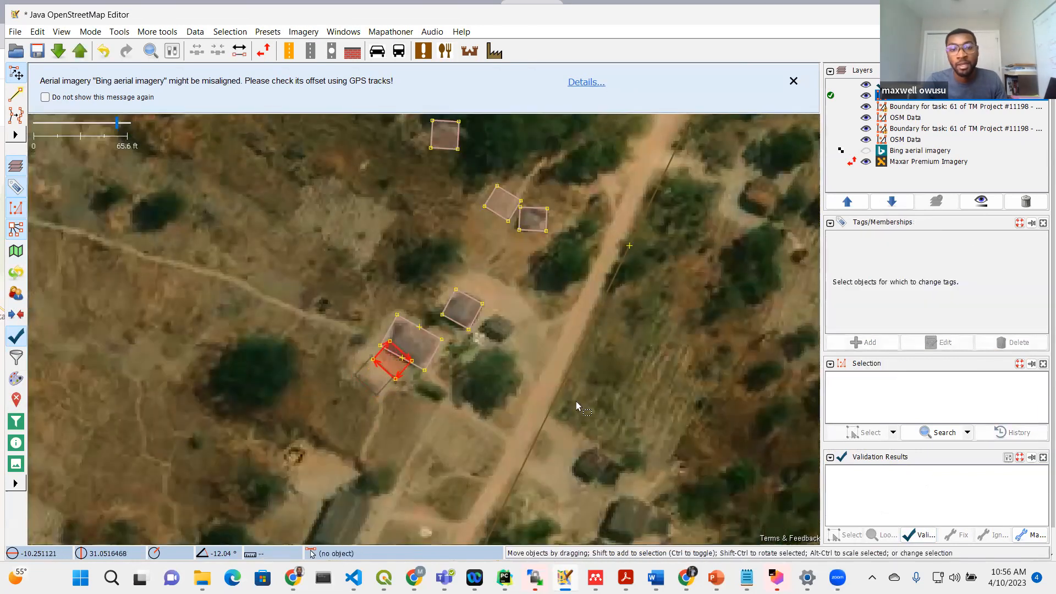
- Rerun the validation and expand the warnings down to the individual overlapping buildings entry
{"action": "left_click", "coordinate": [916, 537]}
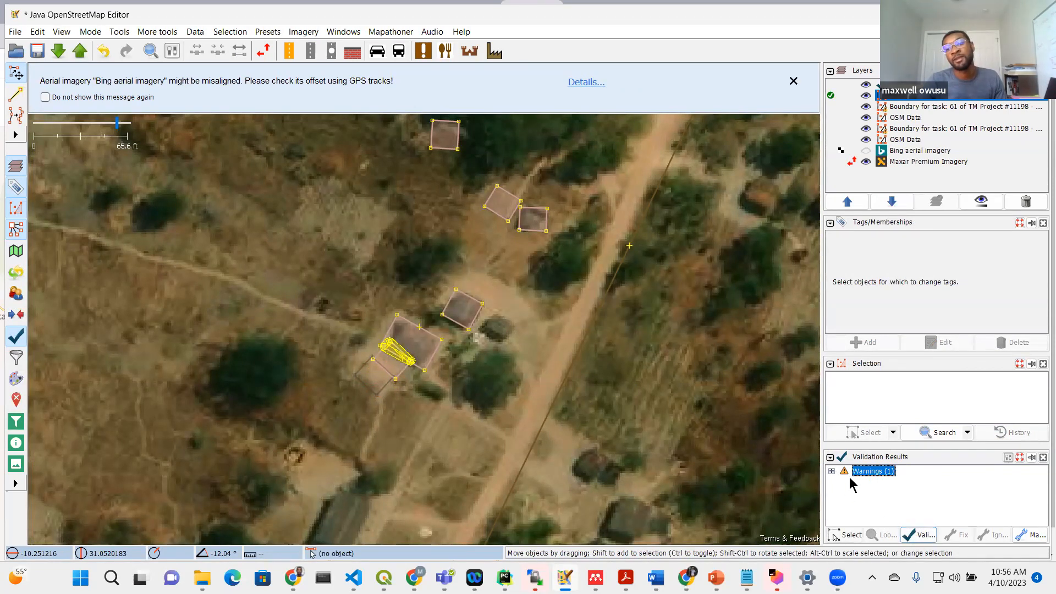
{"action": "left_click", "coordinate": [831, 472]}
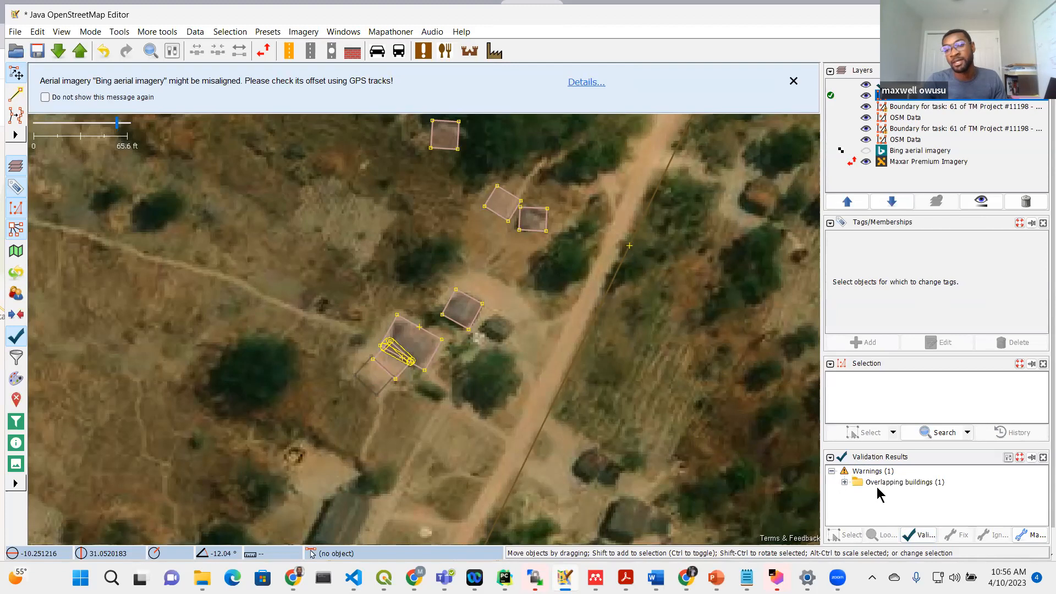
{"action": "left_click", "coordinate": [910, 486]}
{"action": "left_click", "coordinate": [845, 482]}
{"action": "left_click", "coordinate": [907, 494]}
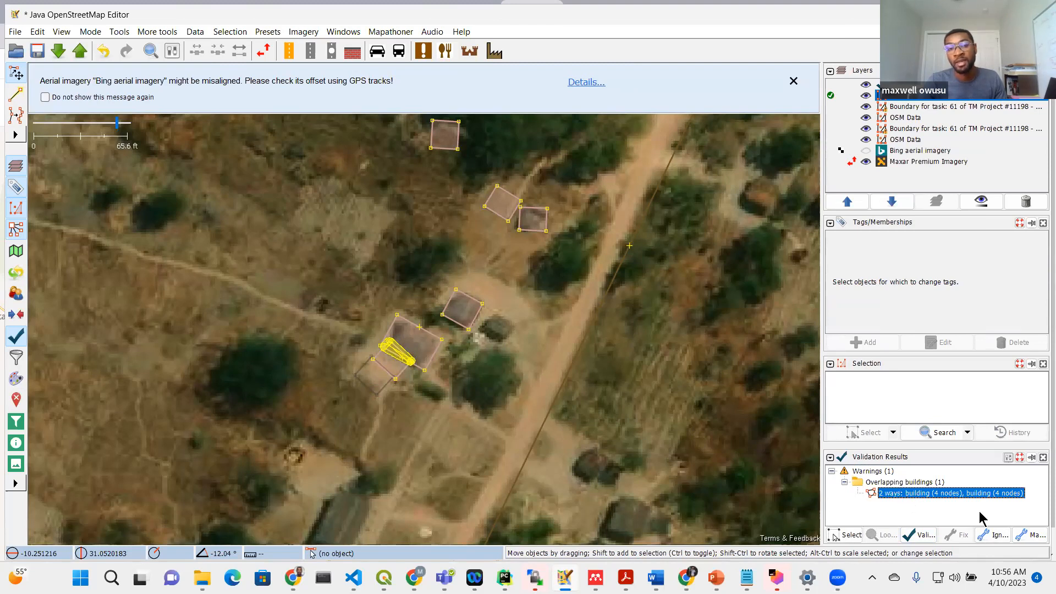
- Fix the overlap by moving the small building southwest, back over its outline in the imagery, and clear the selections
{"action": "scroll", "coordinate": [374, 384], "scroll_direction": "up", "scroll_amount": 4}
{"action": "left_click", "coordinate": [372, 399]}
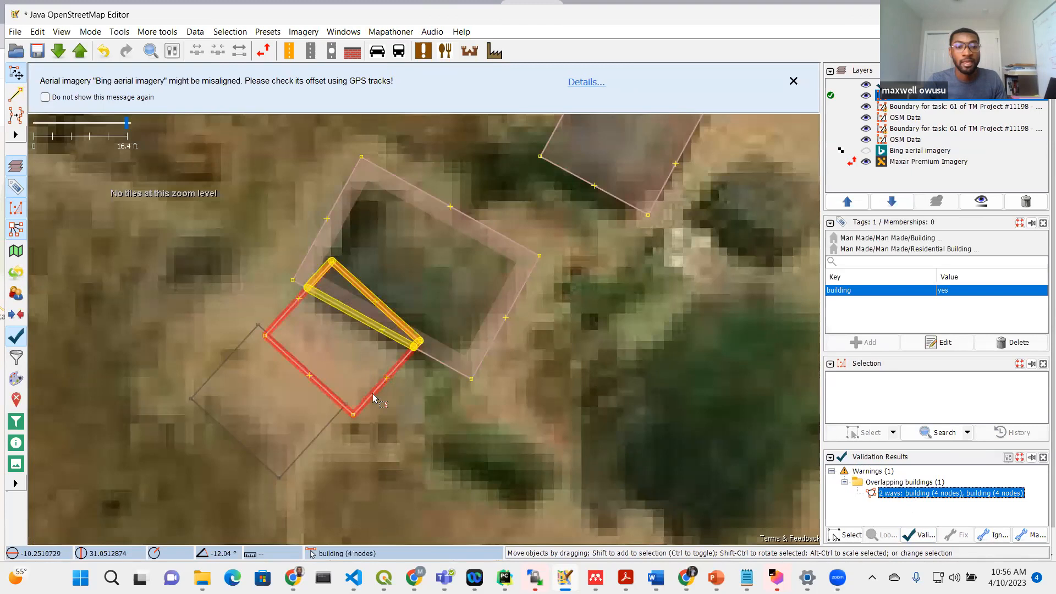
{"action": "left_click_drag", "start_coordinate": [373, 399], "coordinate": [297, 457]}
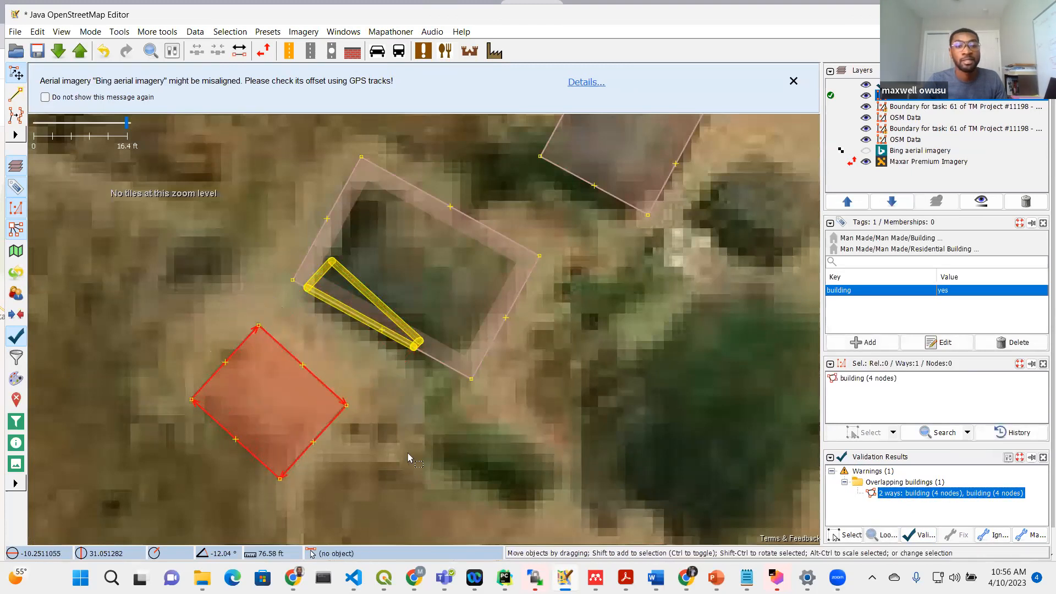
{"action": "left_click", "coordinate": [596, 408]}
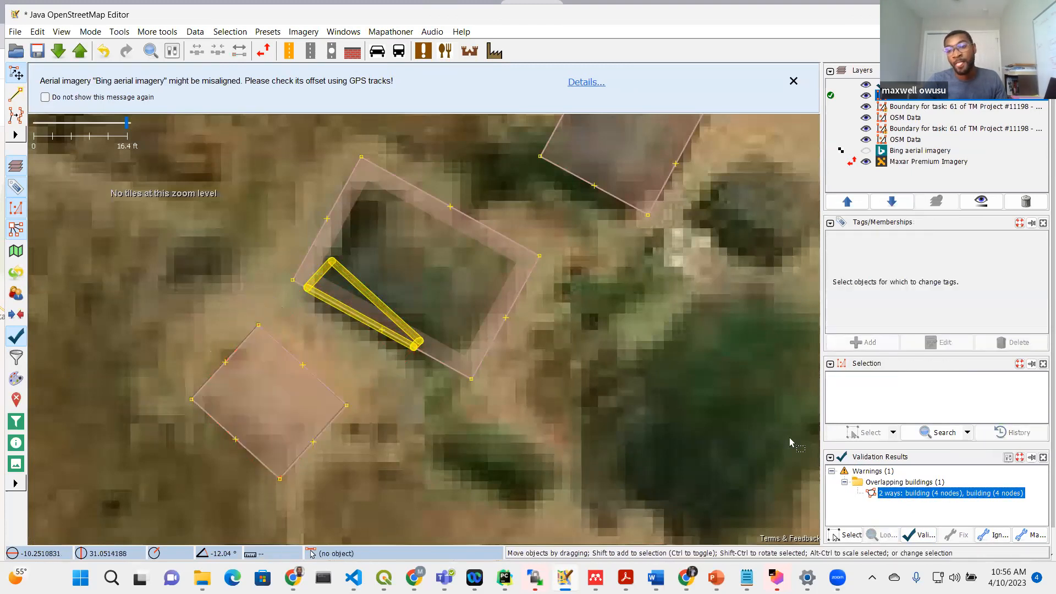
{"action": "left_click", "coordinate": [886, 513]}
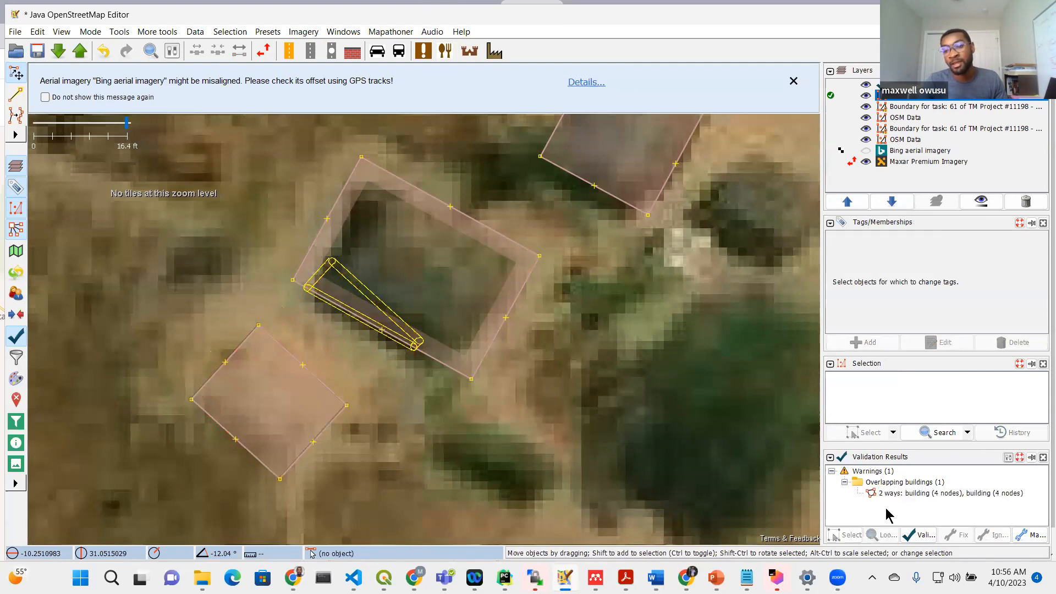
- Rerun the validator on the corrected data and look over the mapped buildings around the fixed pair
{"action": "left_click", "coordinate": [917, 536]}
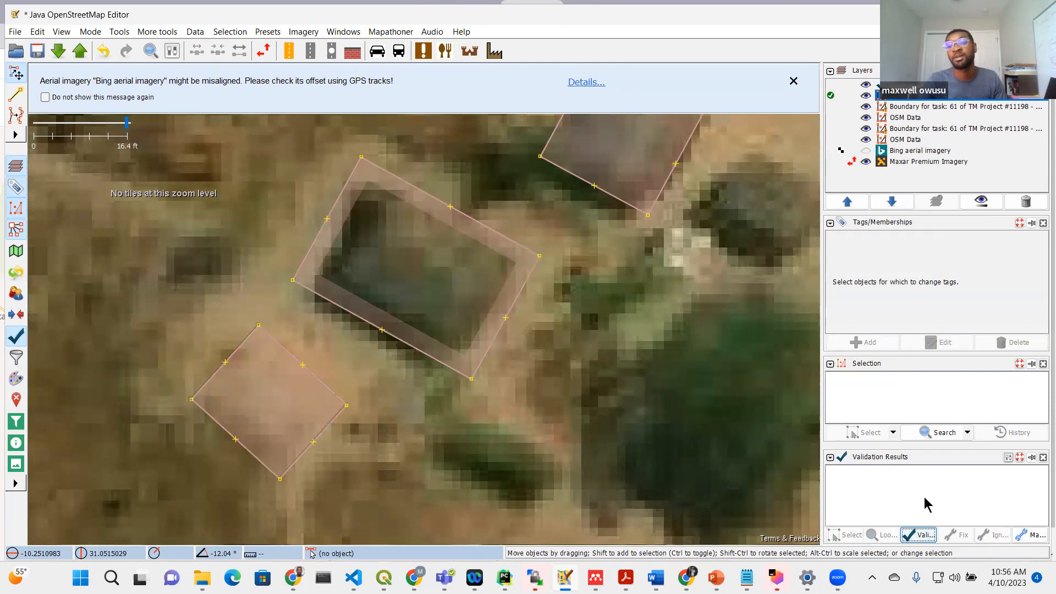
{"action": "scroll", "coordinate": [539, 336], "scroll_direction": "down", "scroll_amount": 6}
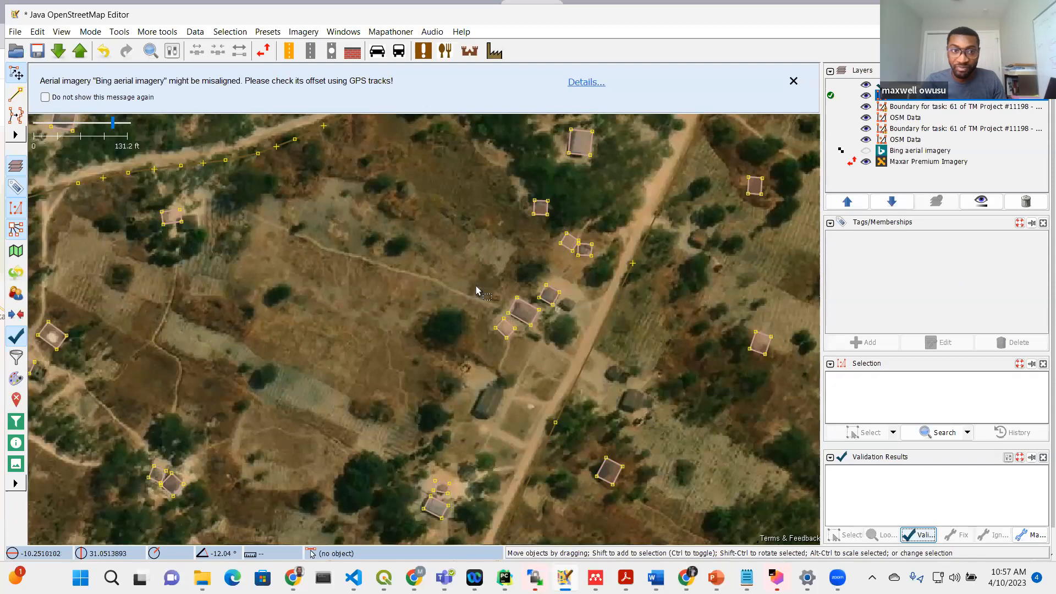
{"action": "scroll", "coordinate": [479, 332], "scroll_direction": "up", "scroll_amount": 2}
{"action": "scroll", "coordinate": [480, 331], "scroll_direction": "down", "scroll_amount": 3}
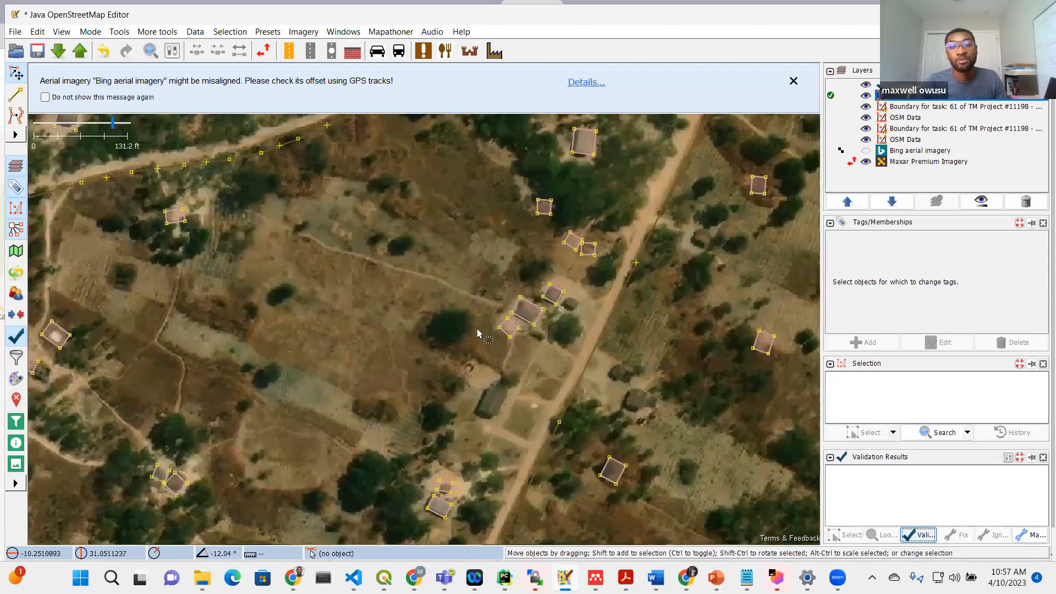
{"action": "scroll", "coordinate": [430, 372], "scroll_direction": "down", "scroll_amount": 1}
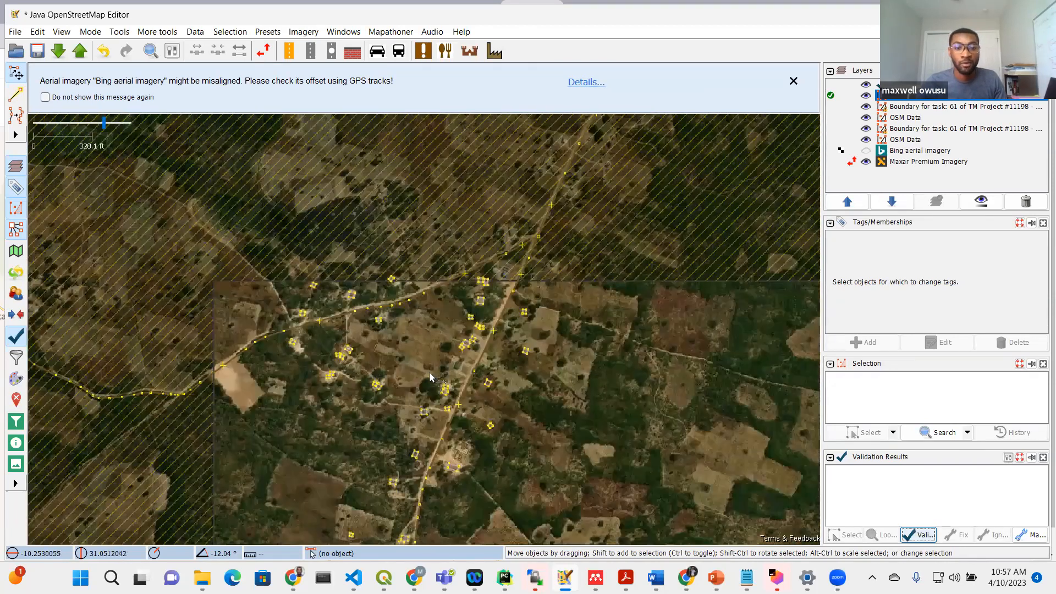
- Trace the unmapped building just east of the road, north of the nearest mapped one, as a rectangle about 22 ft wide
{"action": "scroll", "coordinate": [446, 422], "scroll_direction": "up", "scroll_amount": 1}
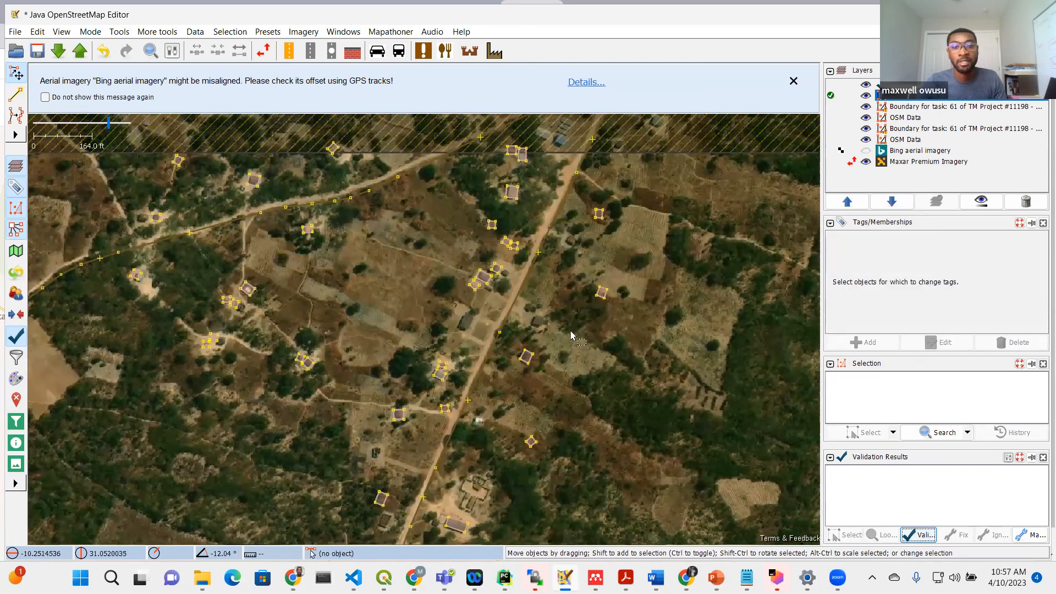
{"action": "scroll", "coordinate": [462, 396], "scroll_direction": "up", "scroll_amount": 3}
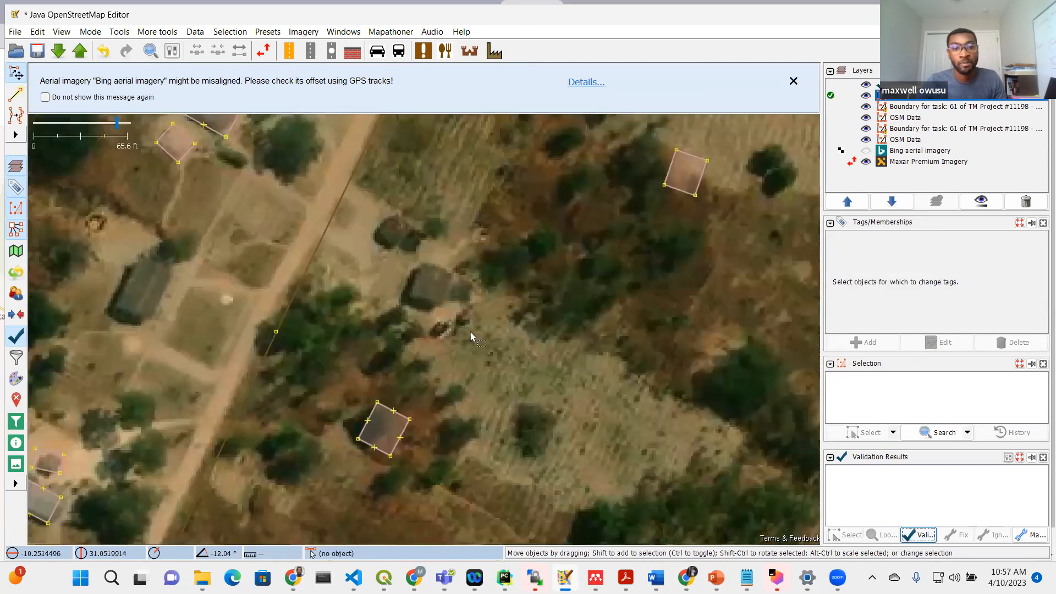
{"action": "key", "text": "b"}
{"action": "left_click", "coordinate": [433, 307]}
{"action": "left_click", "coordinate": [455, 276]}
{"action": "left_click", "coordinate": [419, 276]}
{"action": "scroll", "coordinate": [472, 283], "scroll_direction": "down", "scroll_amount": 2}
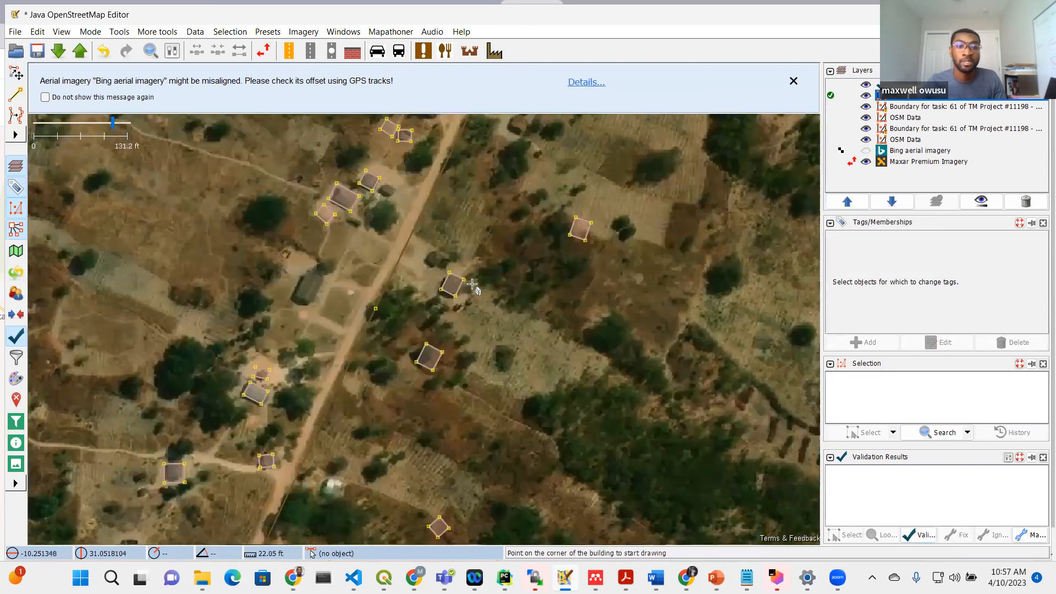
- Examine the mapped and unmapped buildings farther south along the road, and view the object search options without running a search
{"action": "scroll", "coordinate": [472, 283], "scroll_direction": "down", "scroll_amount": 4}
{"action": "scroll", "coordinate": [425, 414], "scroll_direction": "up", "scroll_amount": 4}
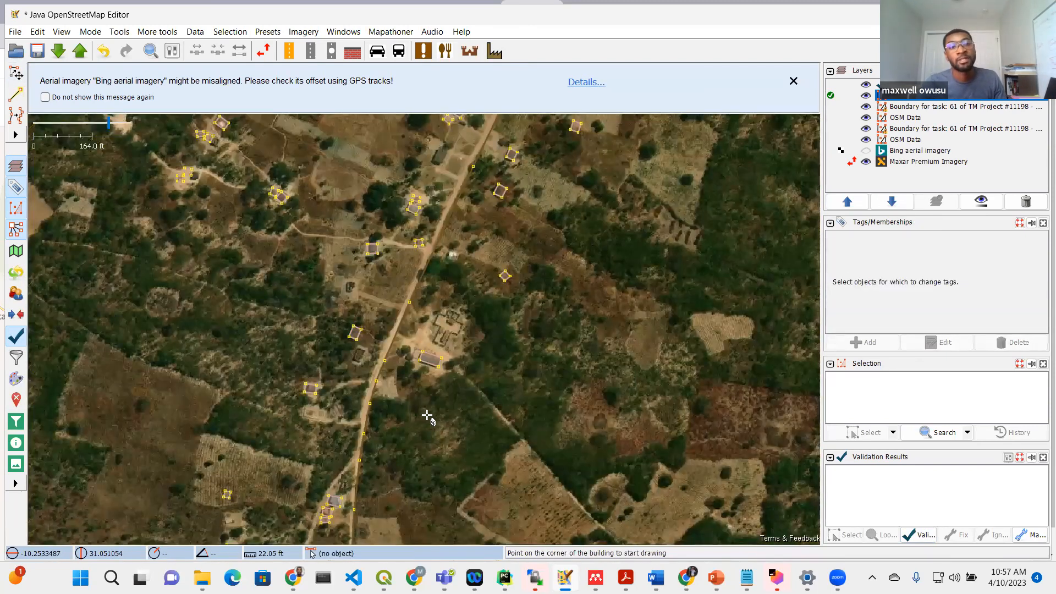
{"action": "scroll", "coordinate": [426, 415], "scroll_direction": "up", "scroll_amount": 2}
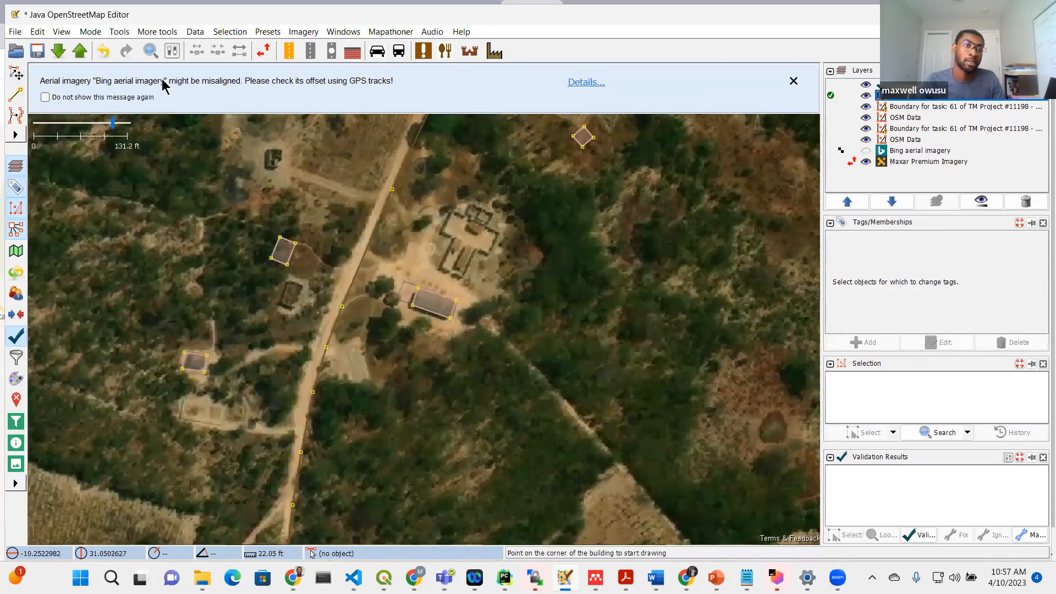
{"action": "left_click", "coordinate": [150, 51]}
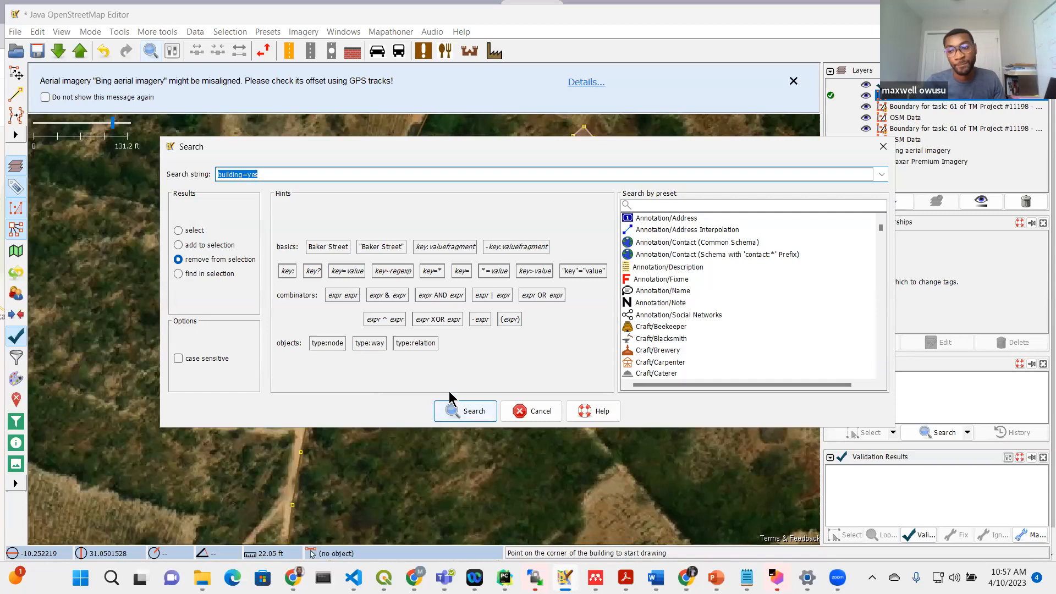
{"action": "left_click", "coordinate": [534, 414]}
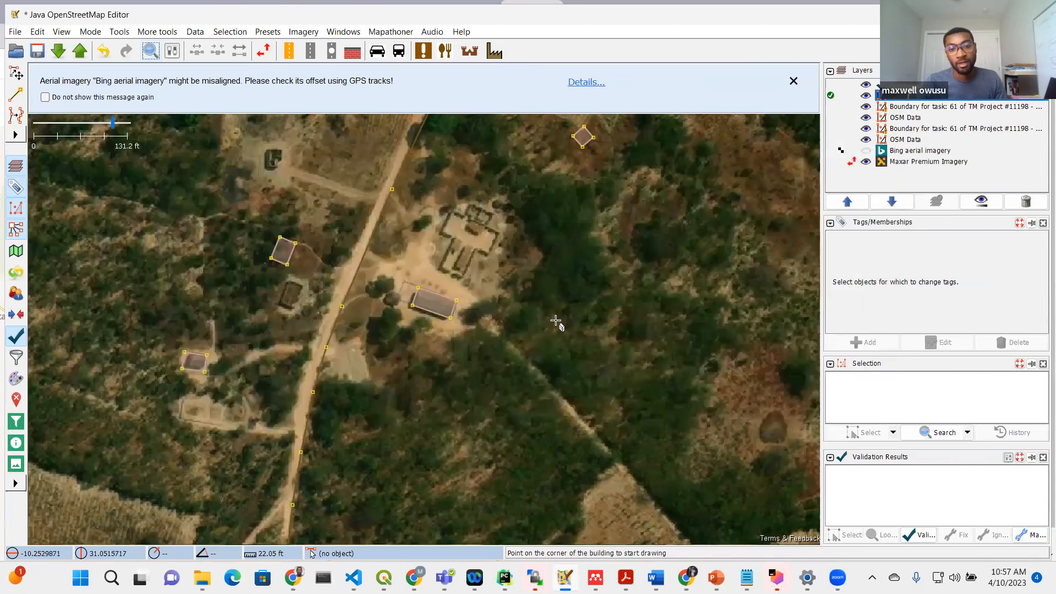
{"action": "scroll", "coordinate": [555, 332], "scroll_direction": "down", "scroll_amount": 2}
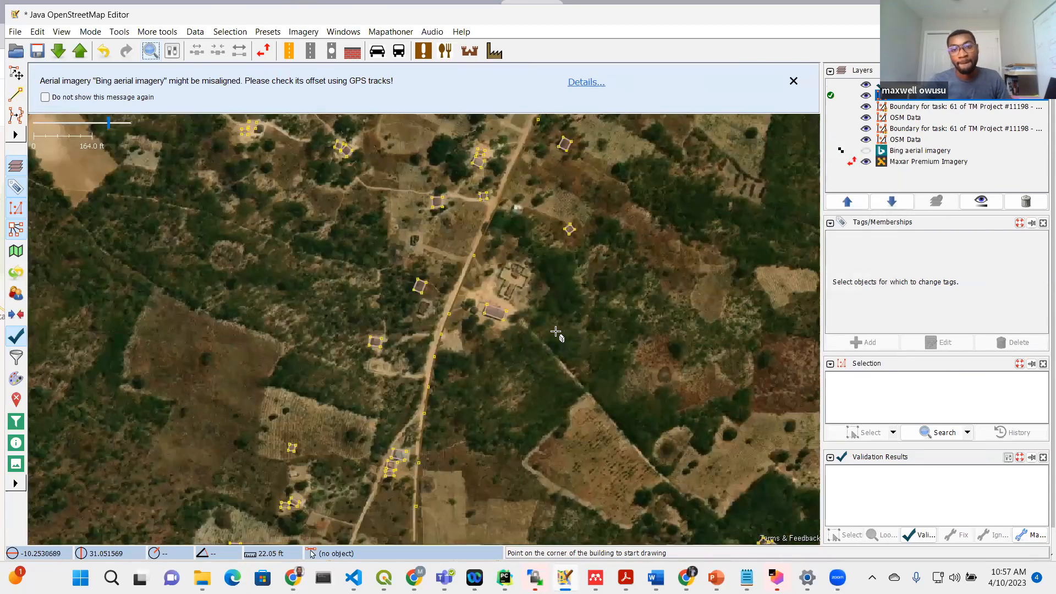